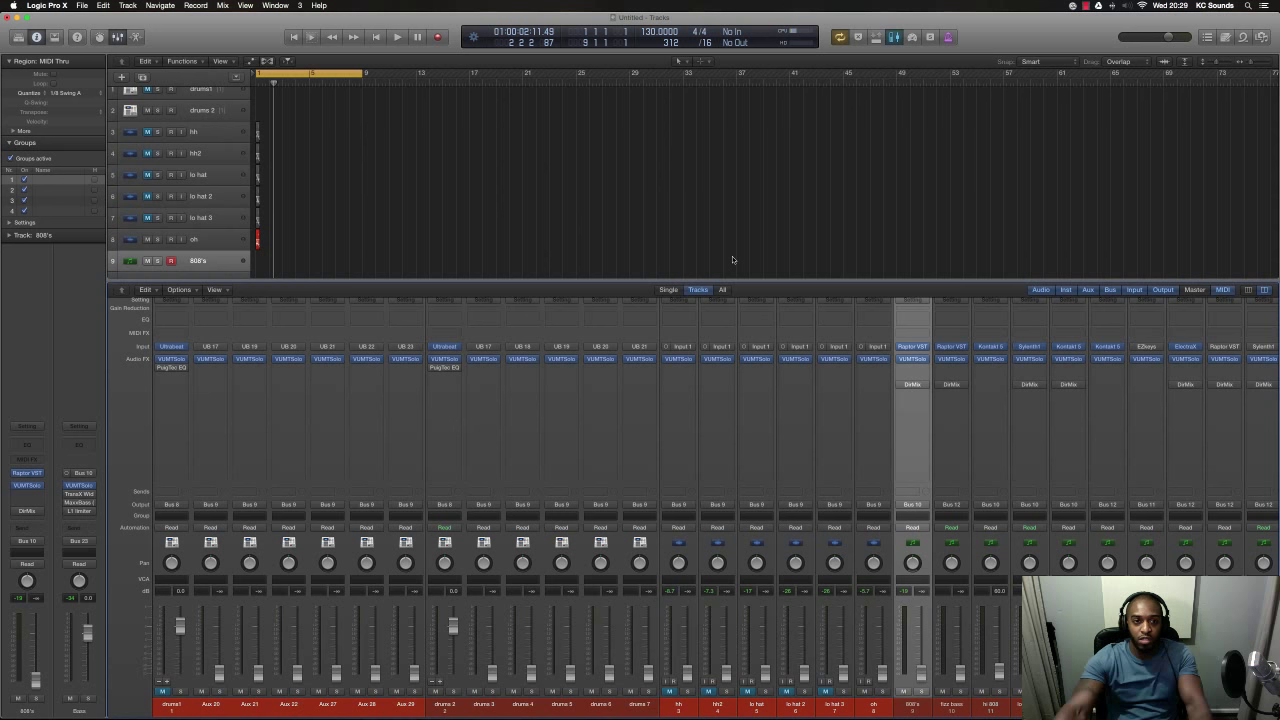
# - Set the project tempo to 140 BPM
pyautogui.scroll(5, 476, 150)
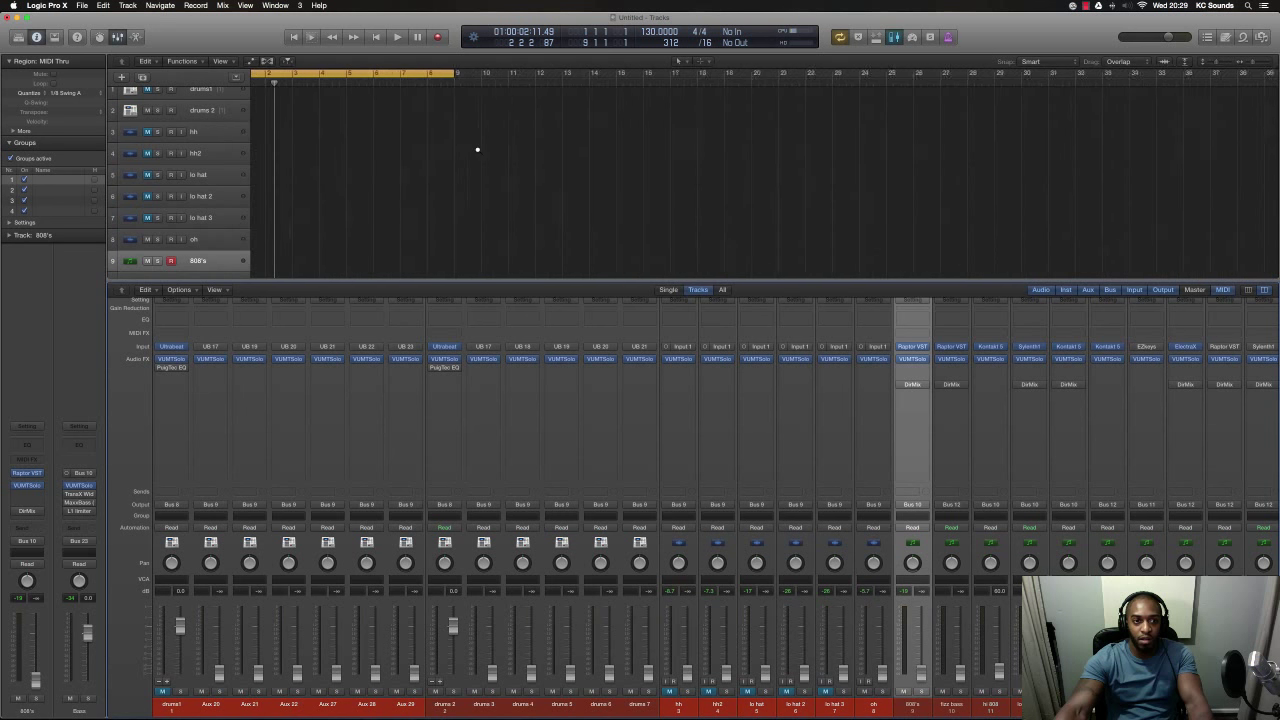
pyautogui.hscroll(-3, 476, 150)
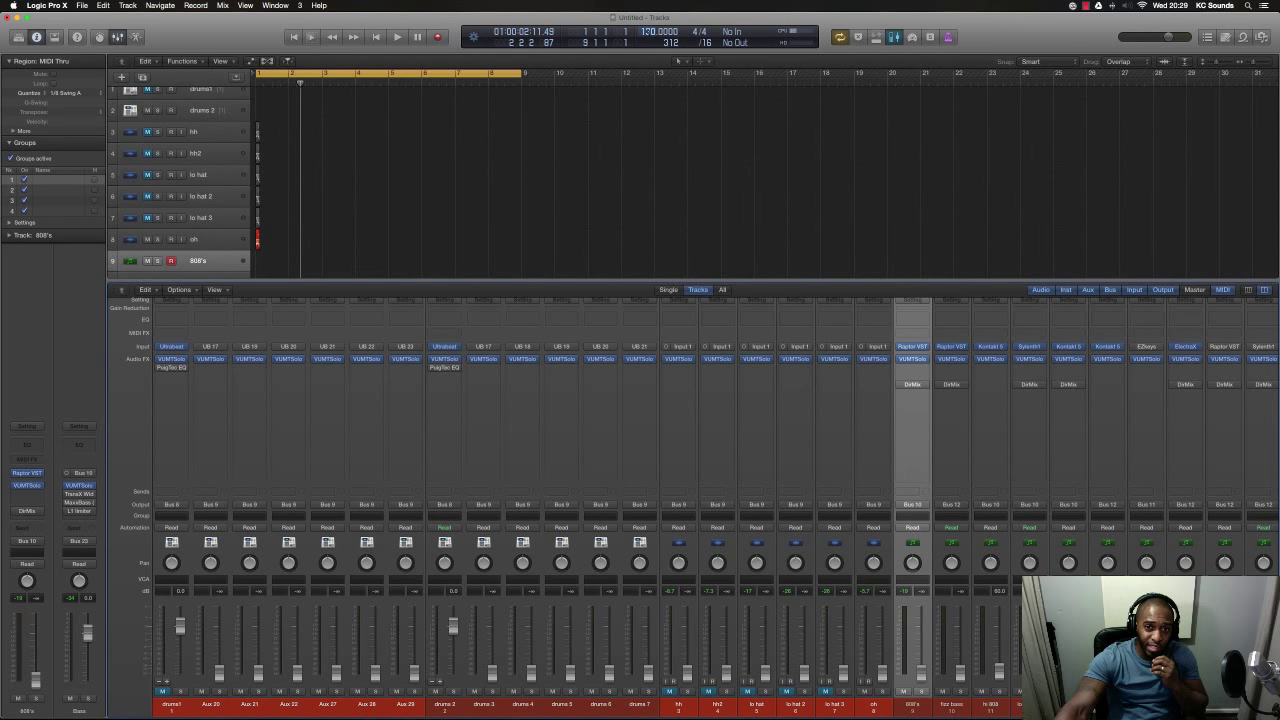
pyautogui.write('140')
pyautogui.press('Return')
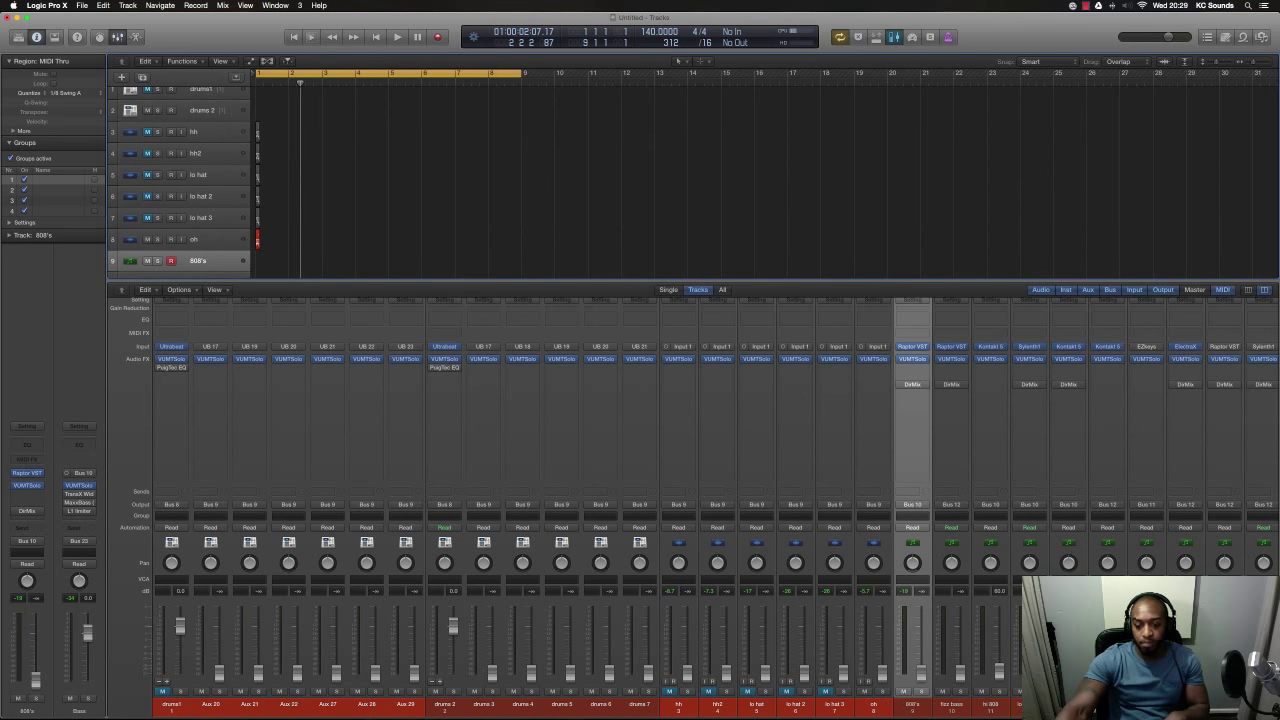
# - Hide the mixer and raise the pads track's volume to -7.4 dB
pyautogui.hscroll(1, 715, 507)
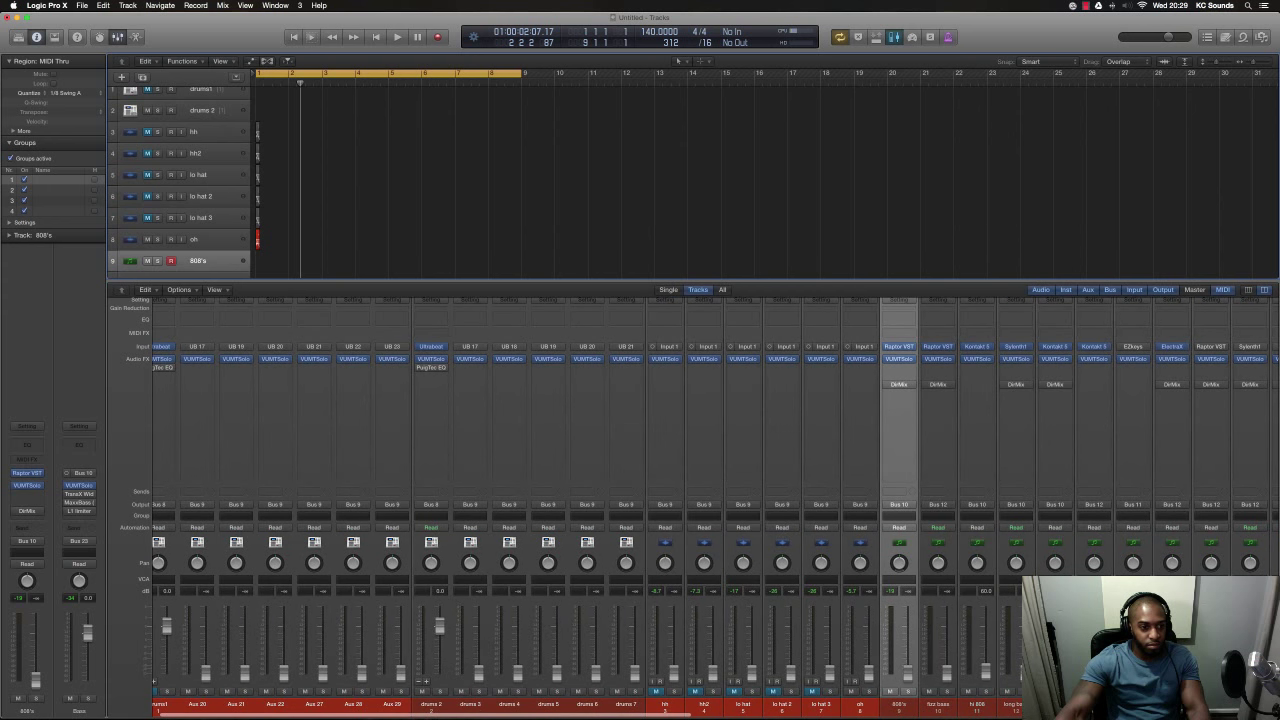
pyautogui.press('x')
pyautogui.click(240, 380)
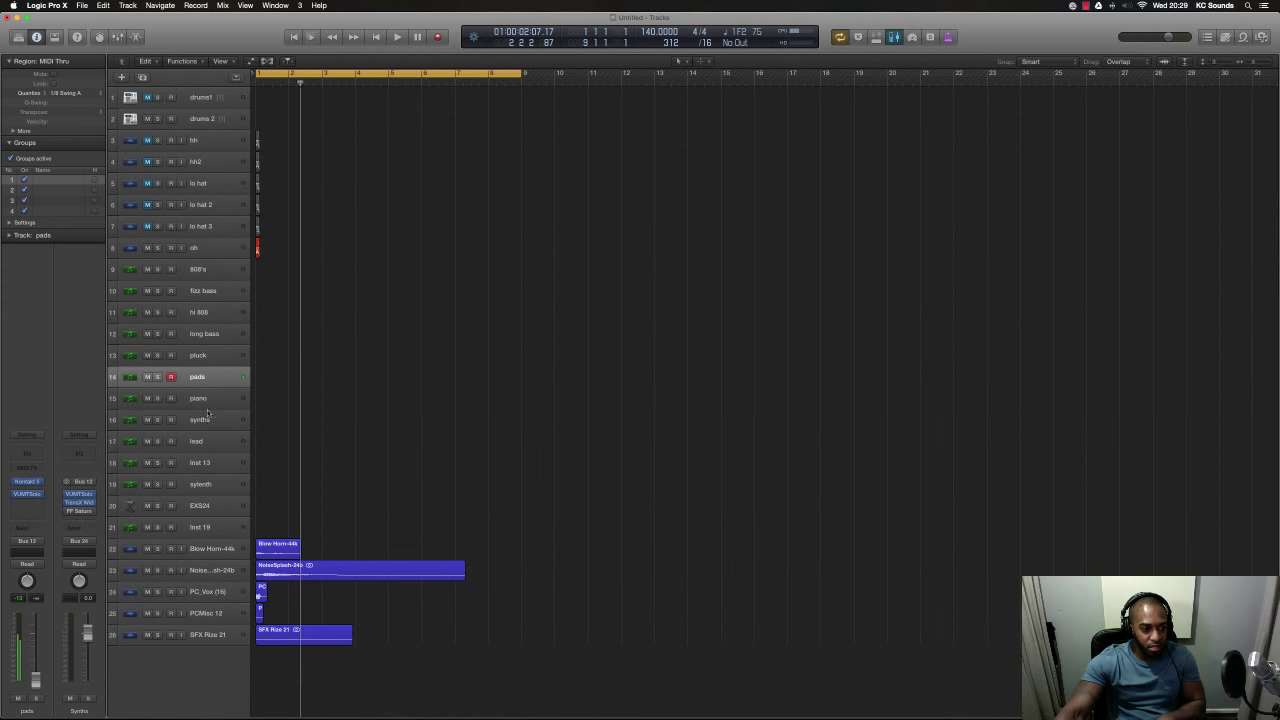
pyautogui.moveTo(35, 680); pyautogui.dragTo(35, 651)
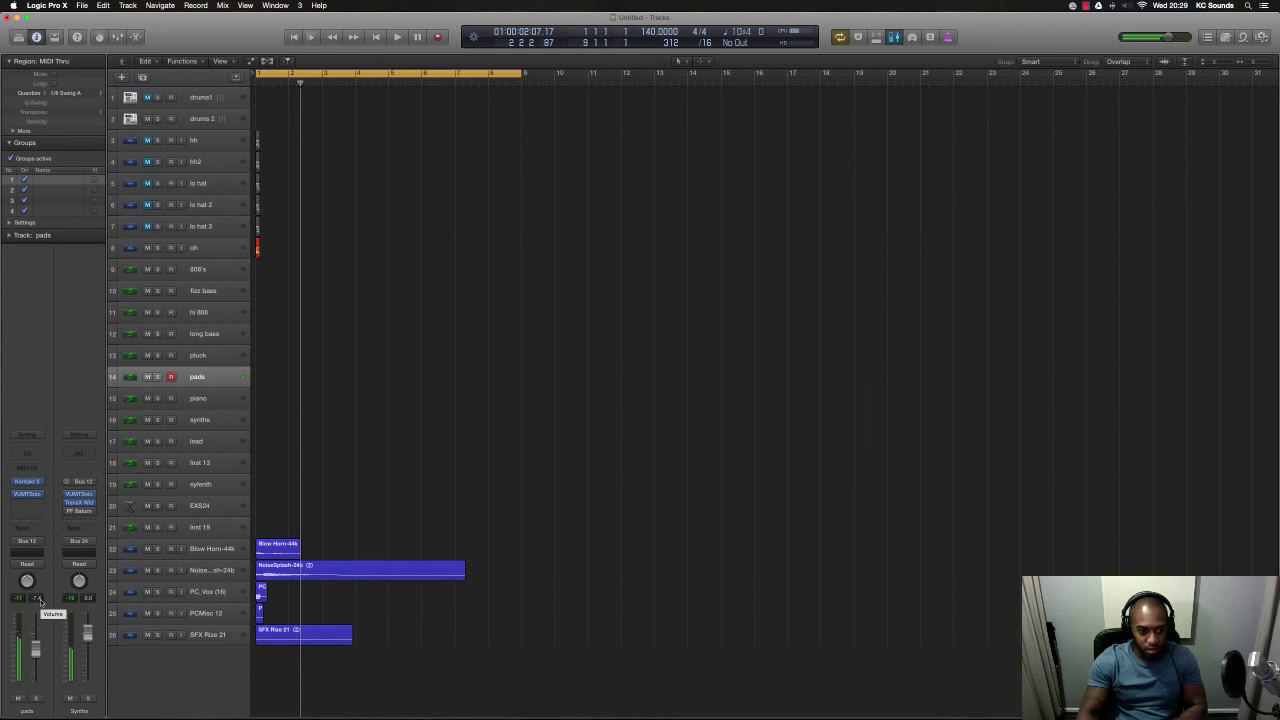
# - Return the playhead to the start and mute the five audio sample tracks from Blow Horn-44k to SFX Rise 21
pyautogui.press('Return')
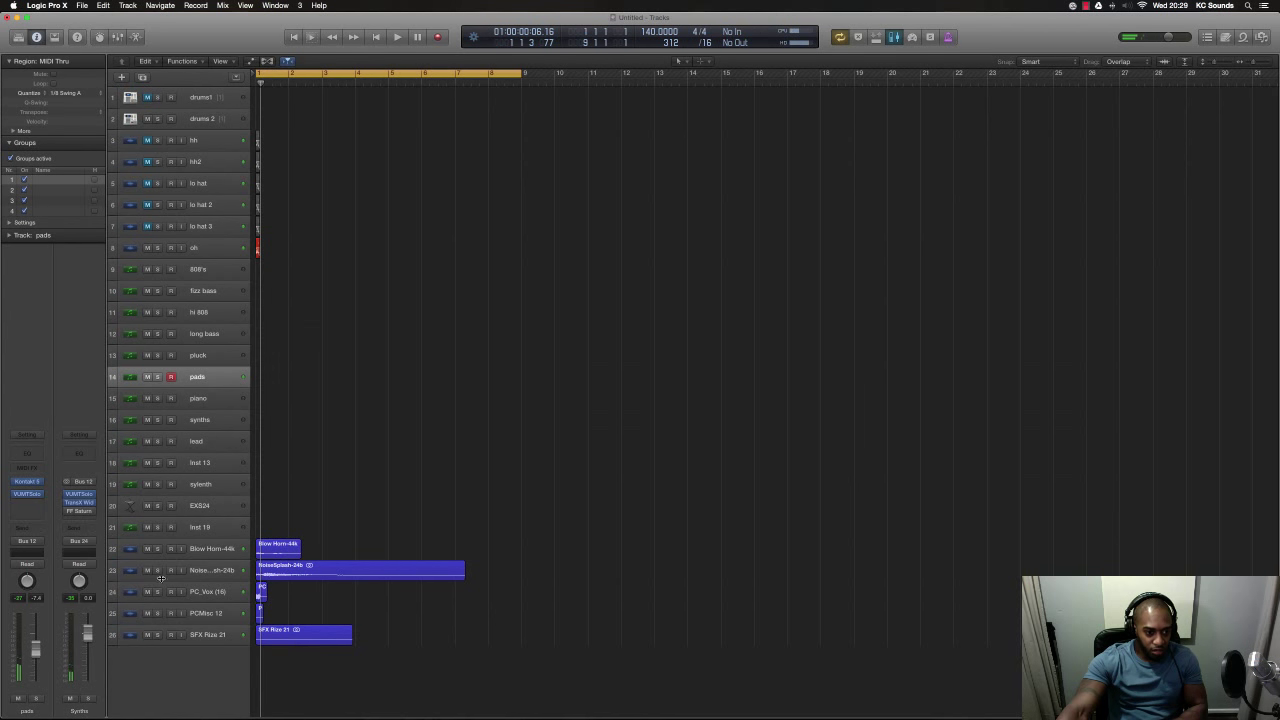
pyautogui.moveTo(147, 549); pyautogui.dragTo(148, 635)
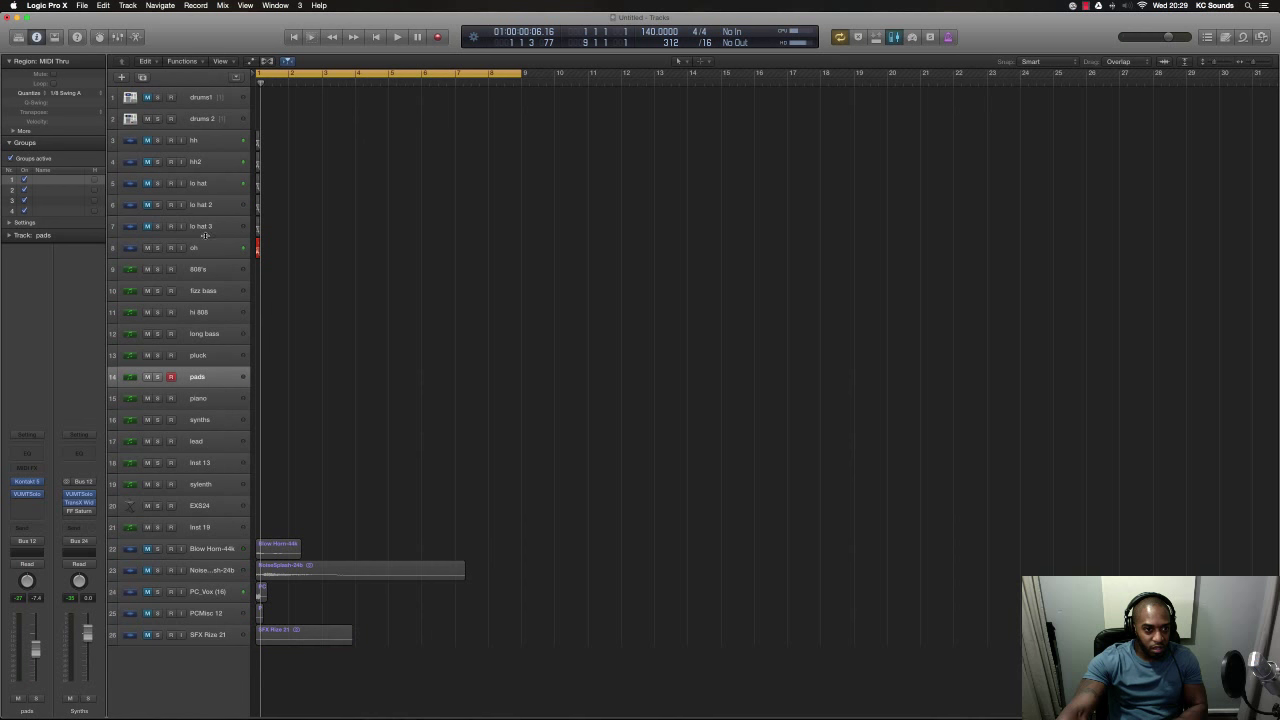
pyautogui.moveTo(251, 240); pyautogui.dragTo(233, 141)
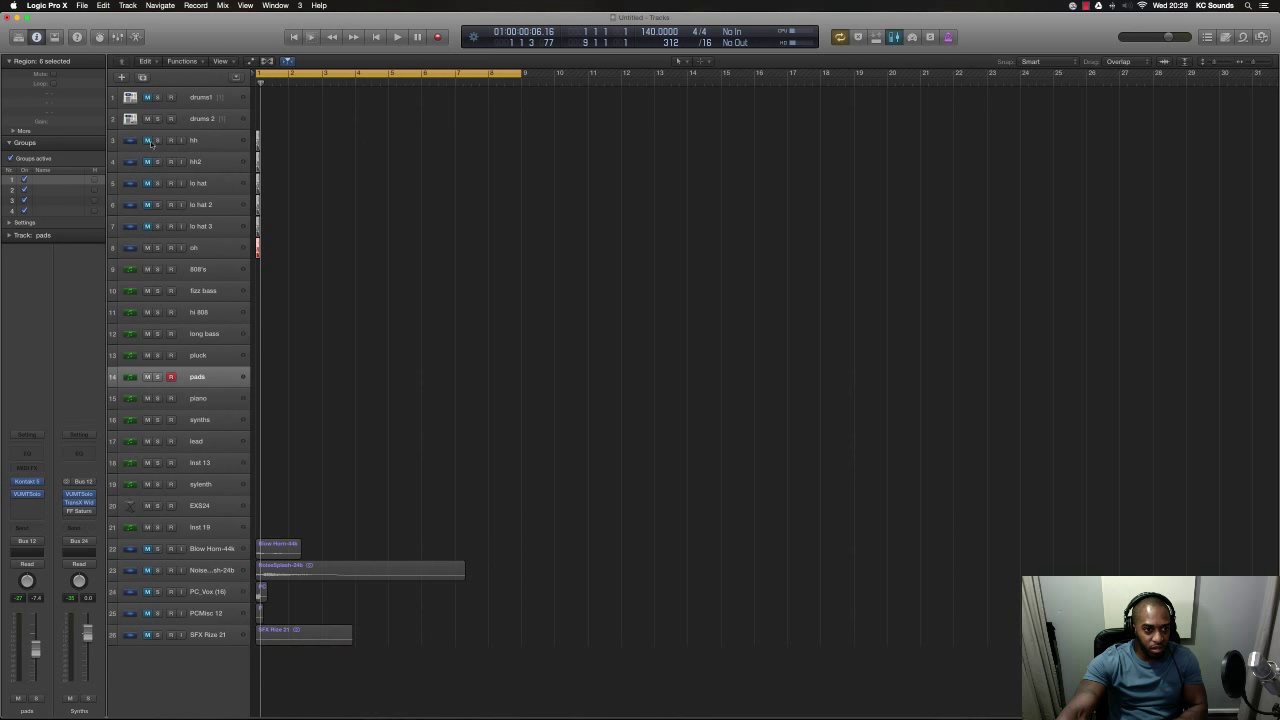
pyautogui.moveTo(147, 141); pyautogui.dragTo(148, 222)
# - Raise the 808's track volume to about -20 dB and audition the other bass tracks down to long bass
pyautogui.click(145, 263)
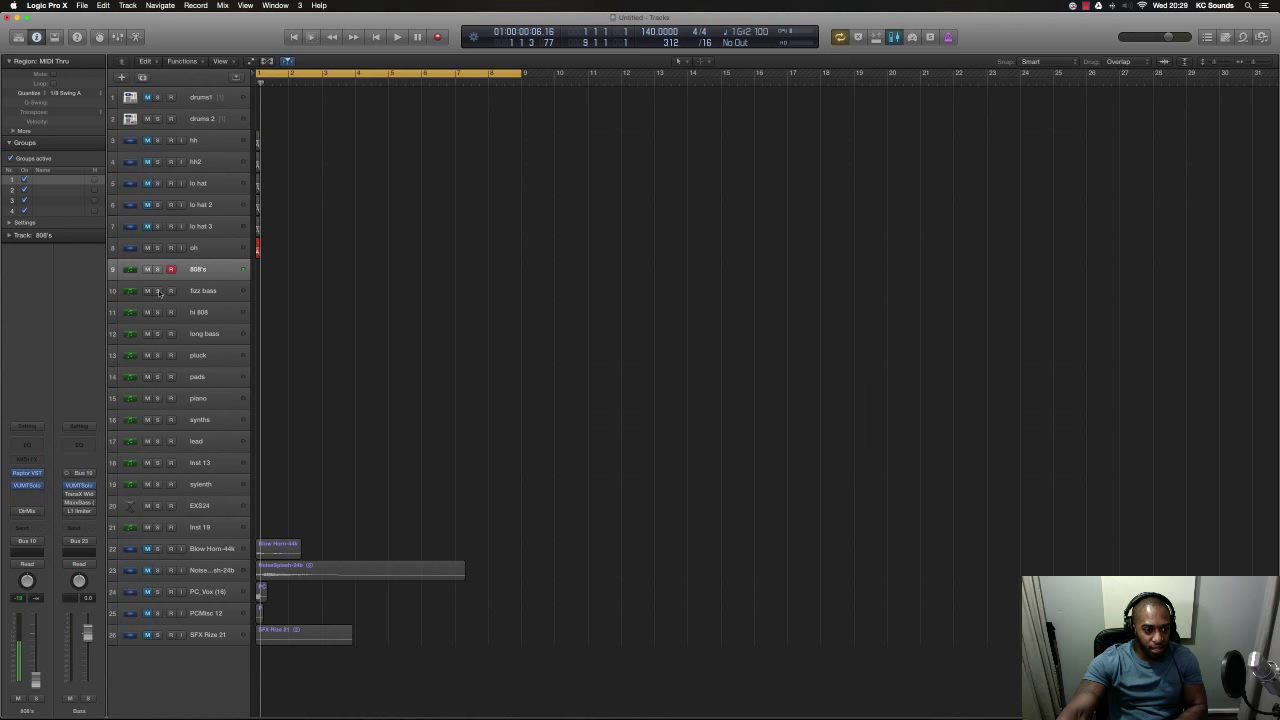
pyautogui.moveTo(36, 668)
pyautogui.mouseDown()
pyautogui.moveTo(37, 632)
pyautogui.moveTo(36, 670)
pyautogui.mouseUp()
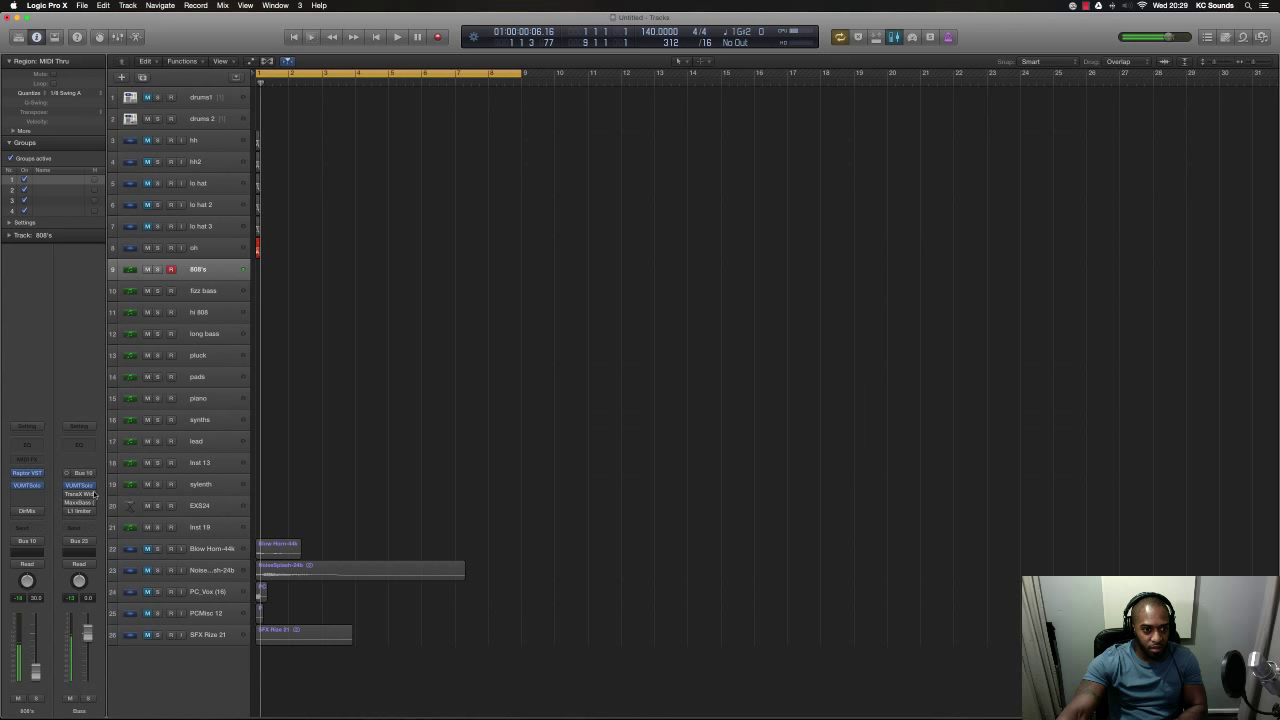
pyautogui.click(208, 293)
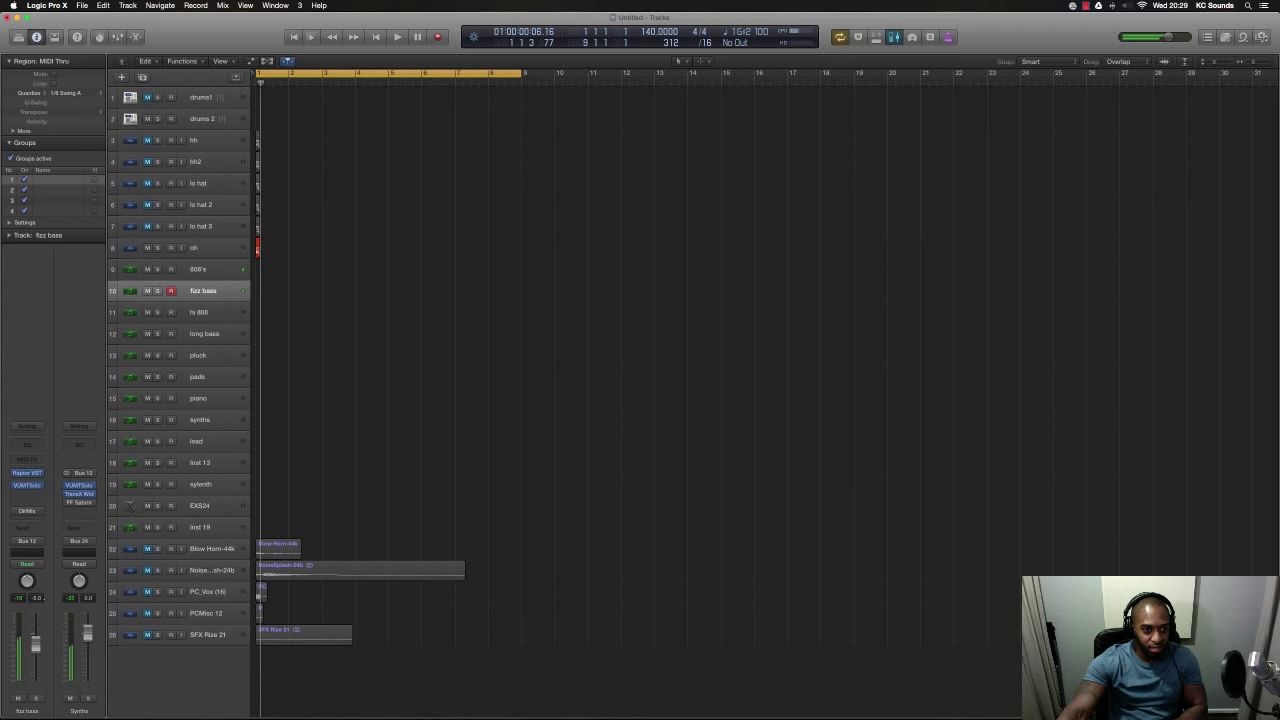
pyautogui.click(208, 316)
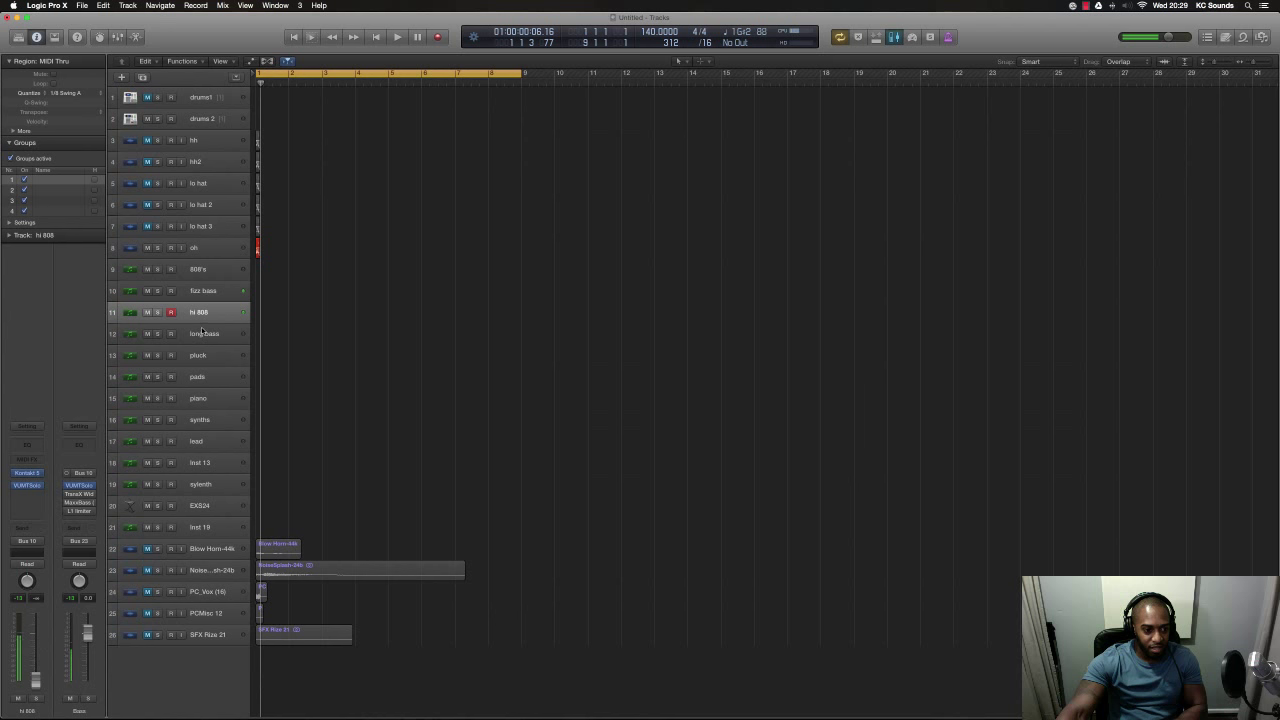
pyautogui.press('Down')
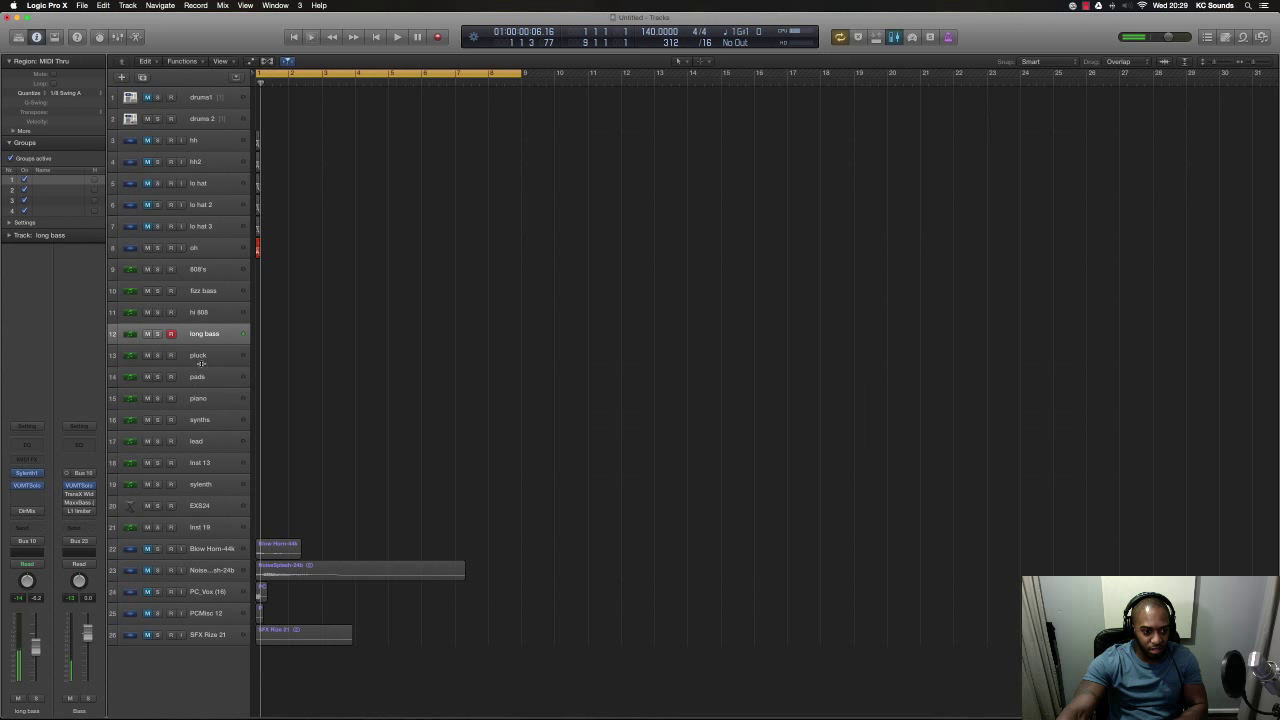
# - Audition the sounds on the pluck, pads, piano and synths tracks
pyautogui.press('Down')
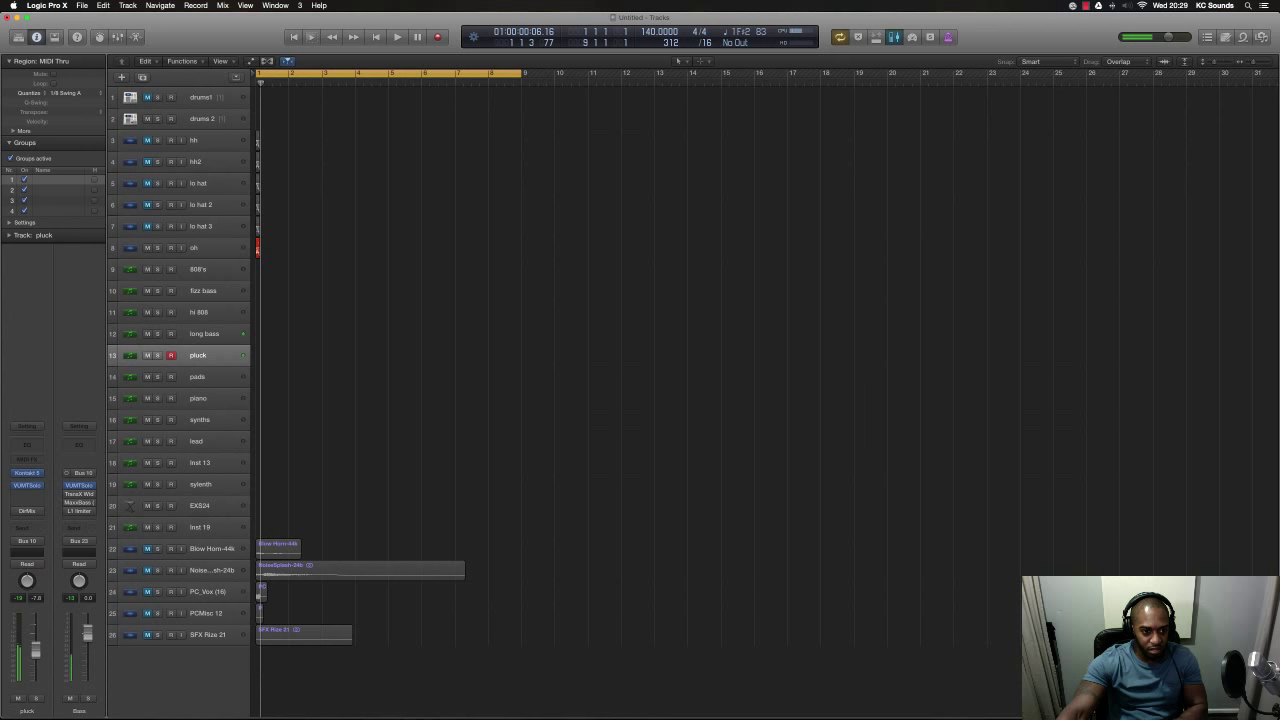
pyautogui.click(194, 380)
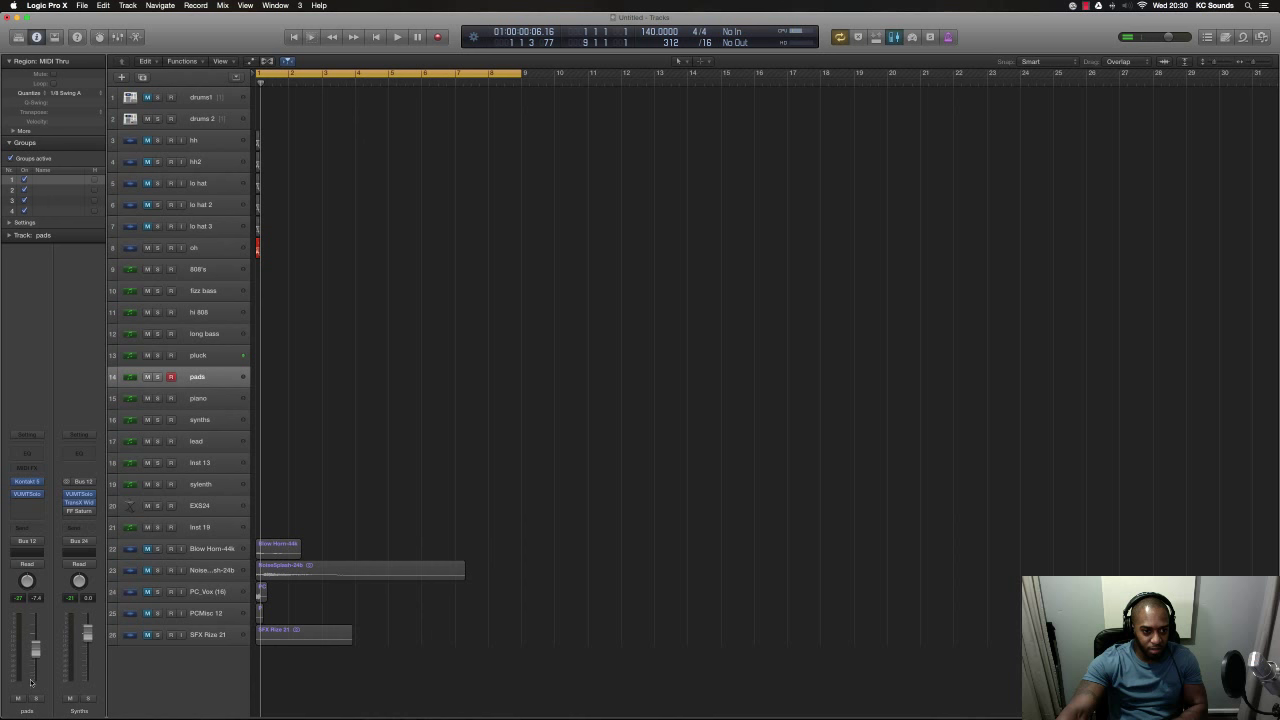
pyautogui.press('Down')
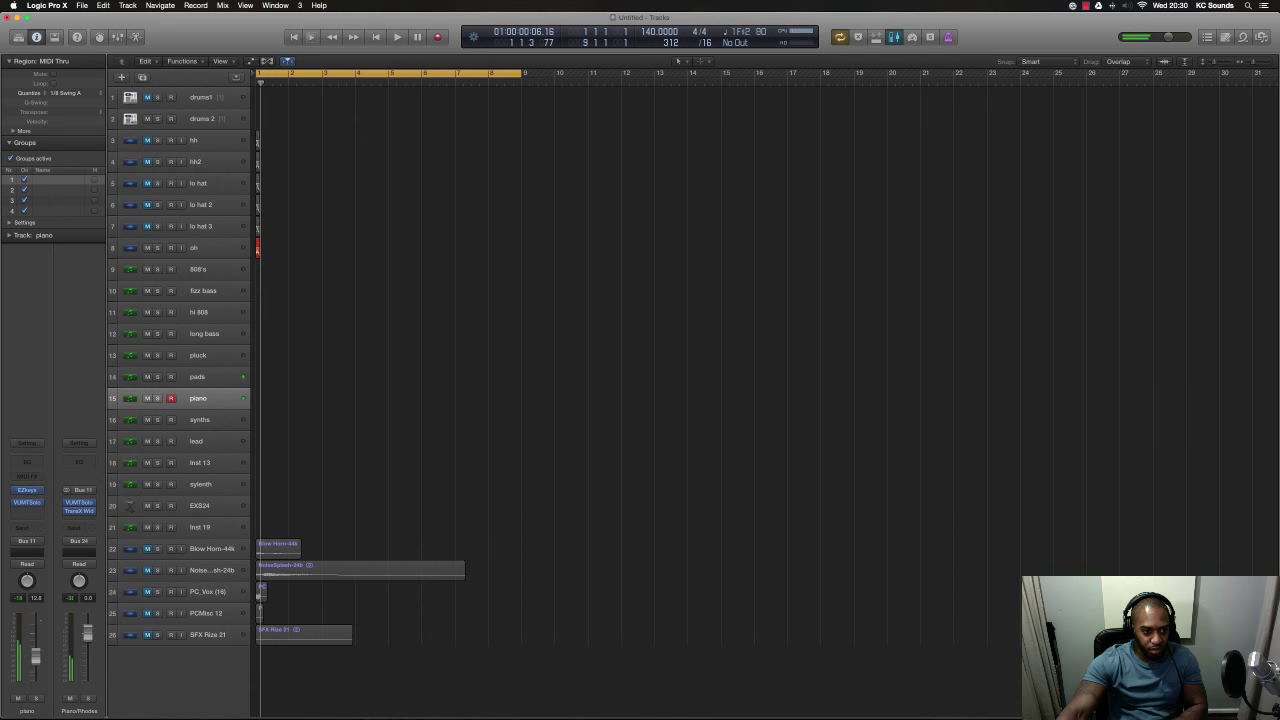
pyautogui.press('Down')
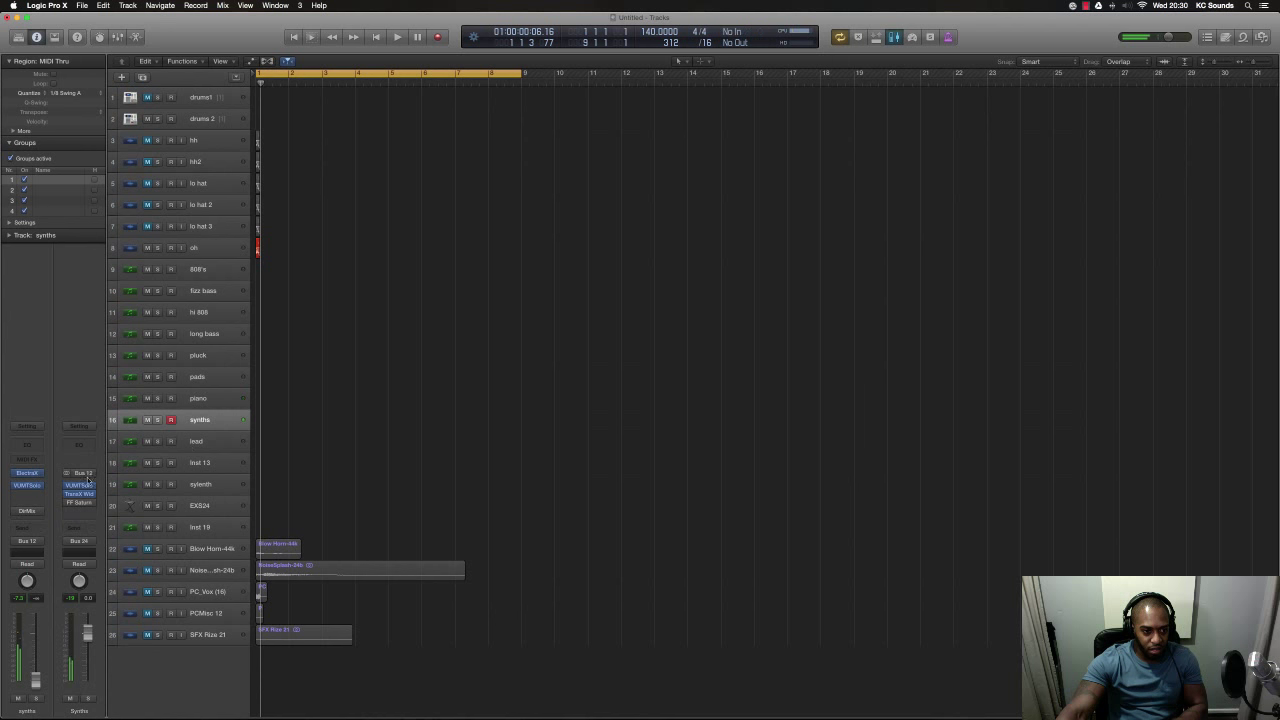
# - Examine the instruments on the tracks from lead down to Inst 19, then go back to the synths track
pyautogui.click(209, 442)
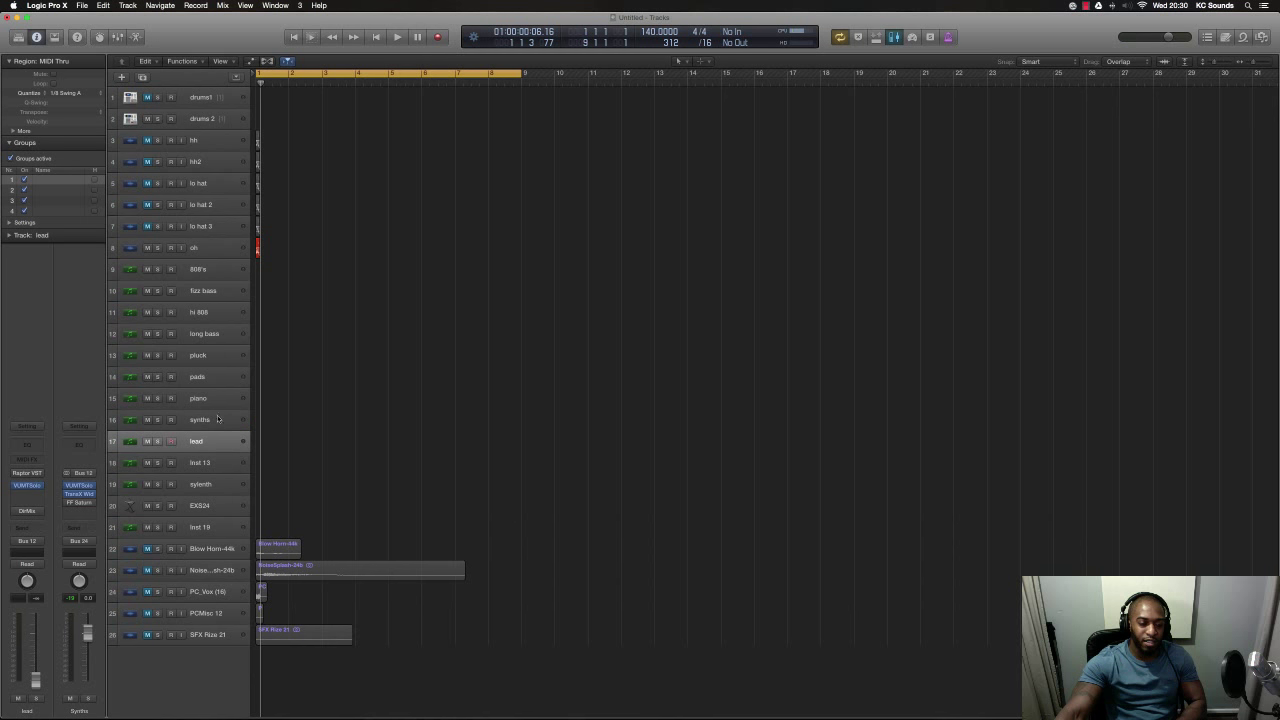
pyautogui.click(214, 464)
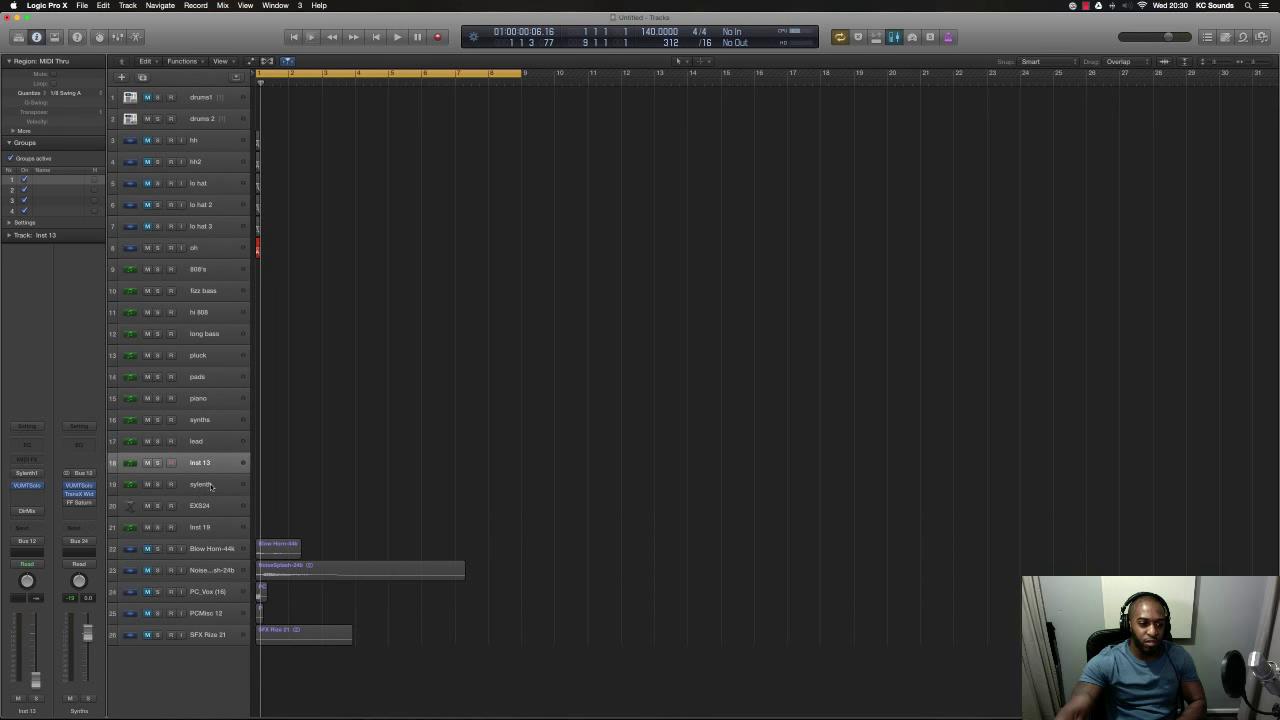
pyautogui.click(210, 486)
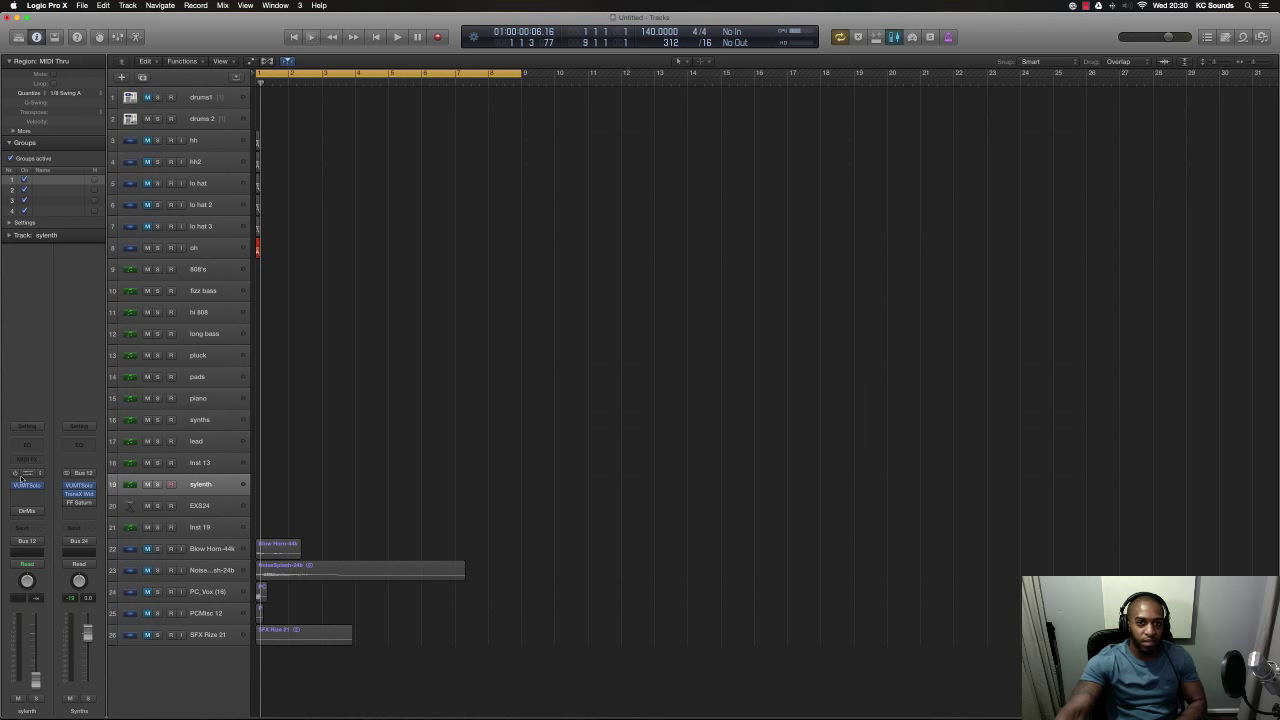
pyautogui.click(203, 507)
pyautogui.click(208, 530)
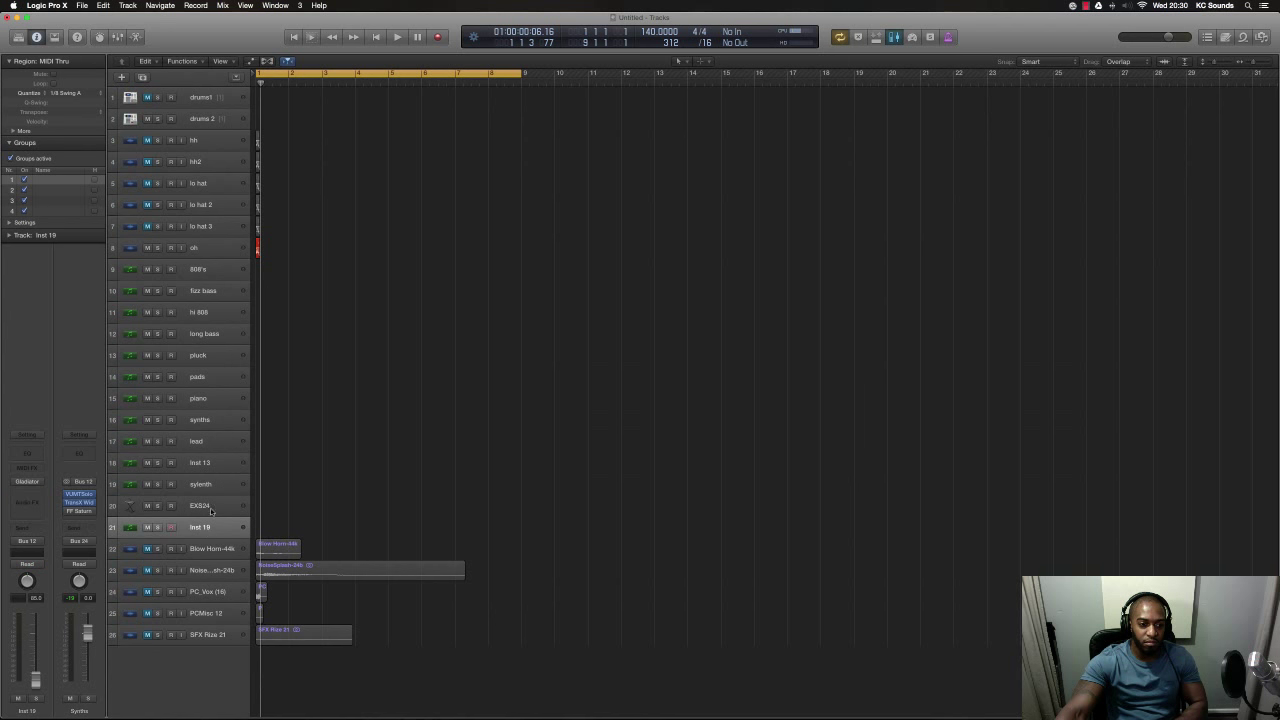
pyautogui.click(211, 508)
pyautogui.click(213, 485)
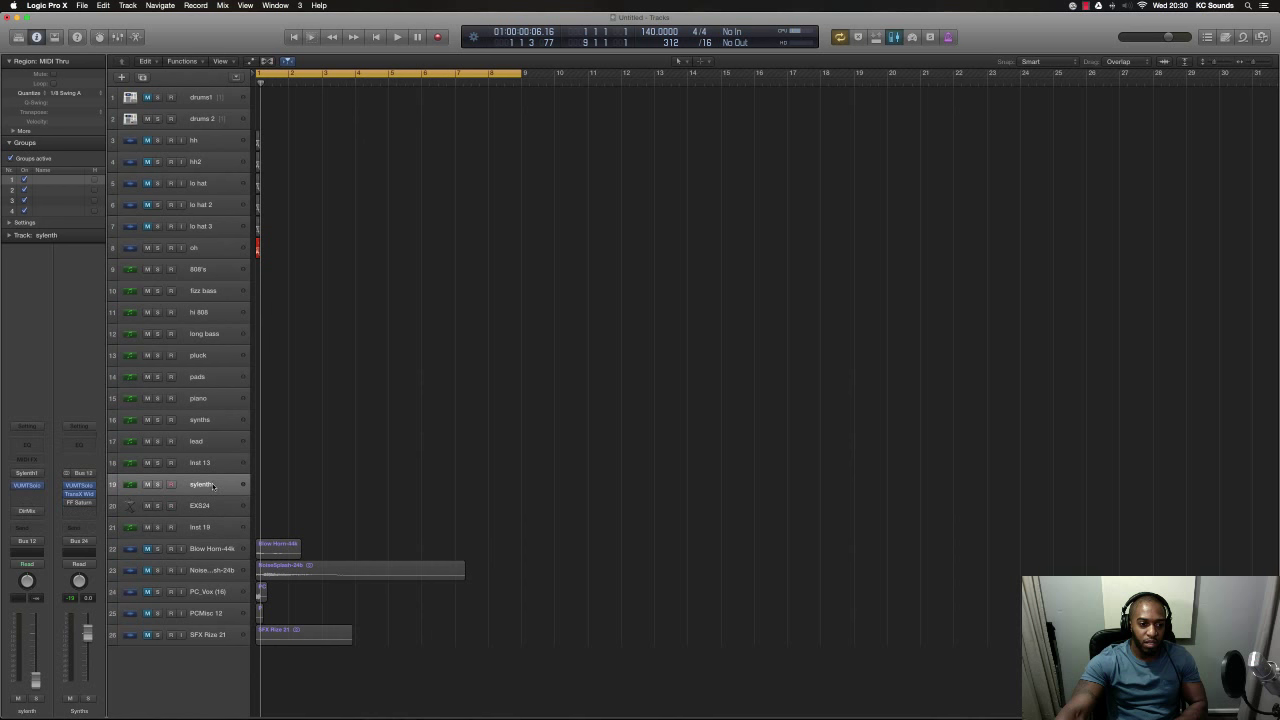
pyautogui.click(211, 462)
pyautogui.click(212, 443)
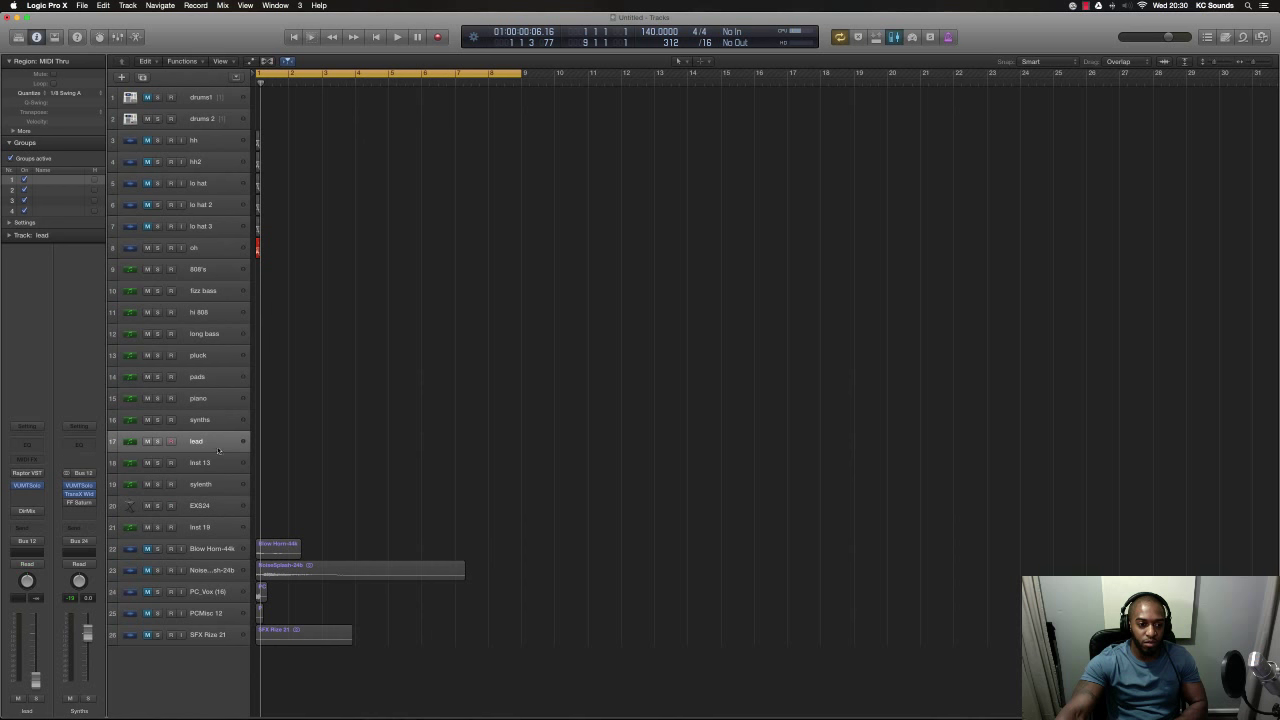
pyautogui.click(207, 424)
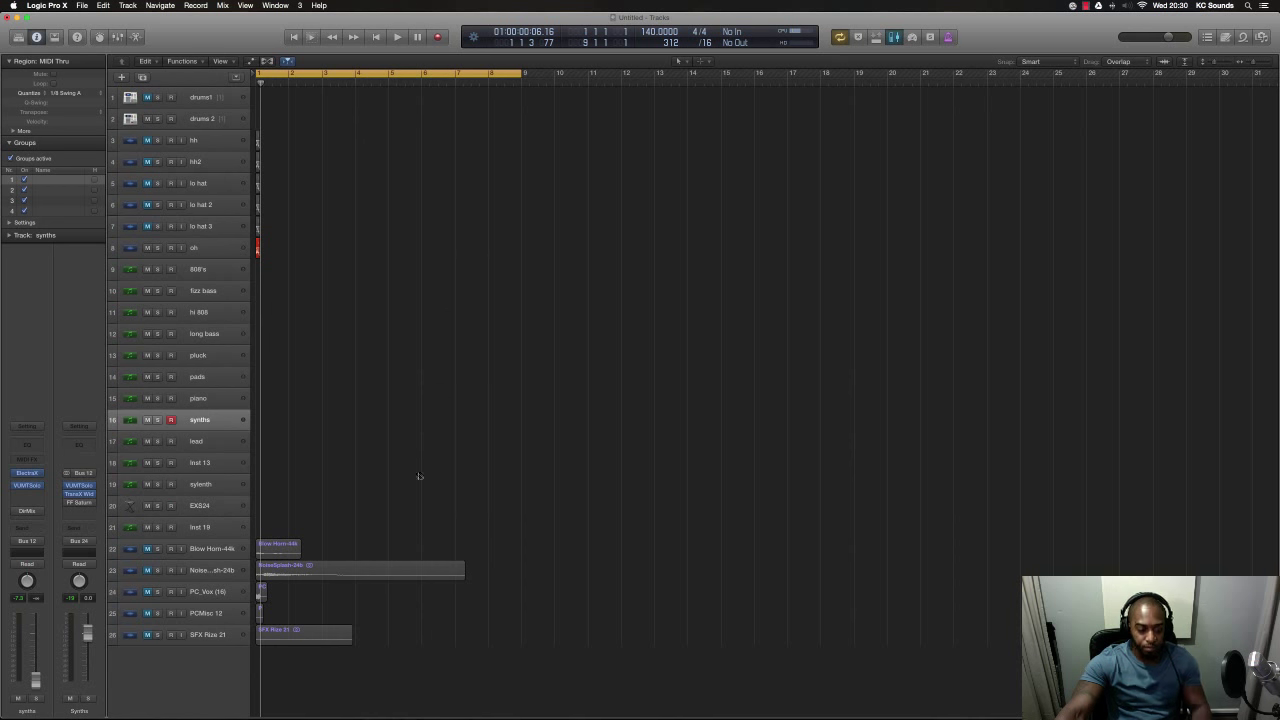
# - Play the project from bar 1 with the metronome on to hear the tempo
pyautogui.press('super+Up')
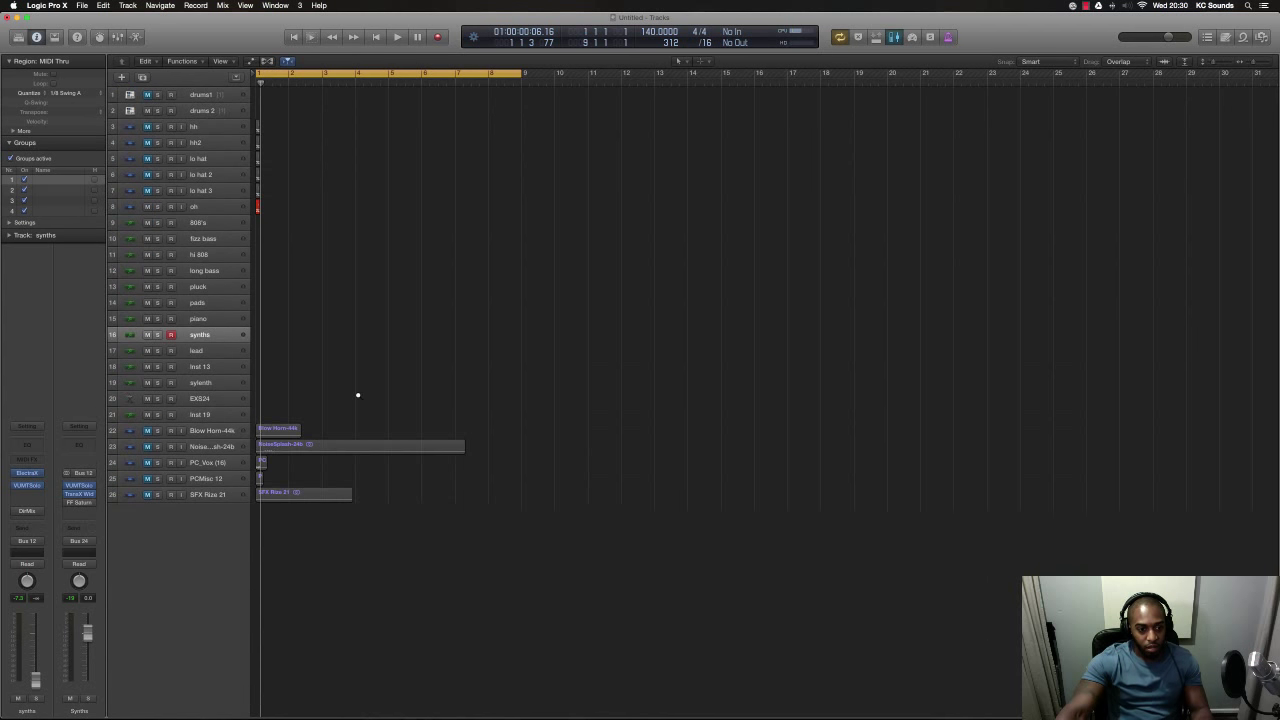
pyautogui.press('super+Right')
pyautogui.press('super+Right')
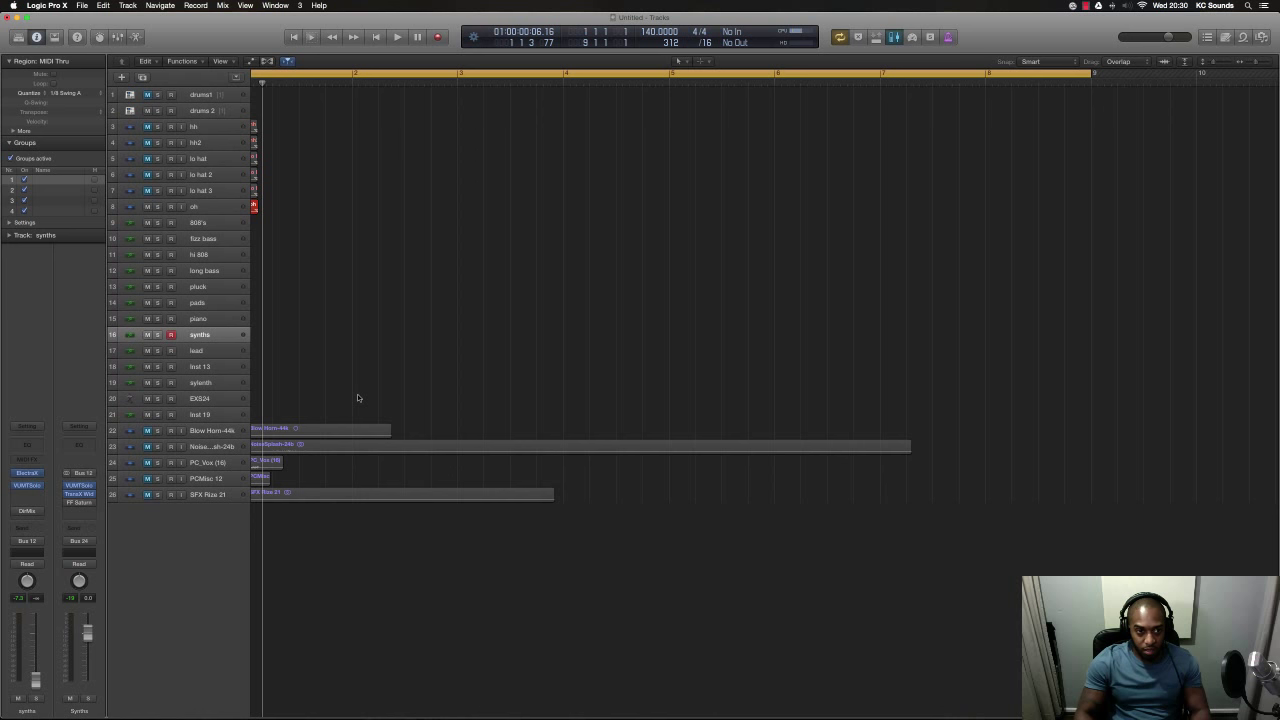
pyautogui.press('space')
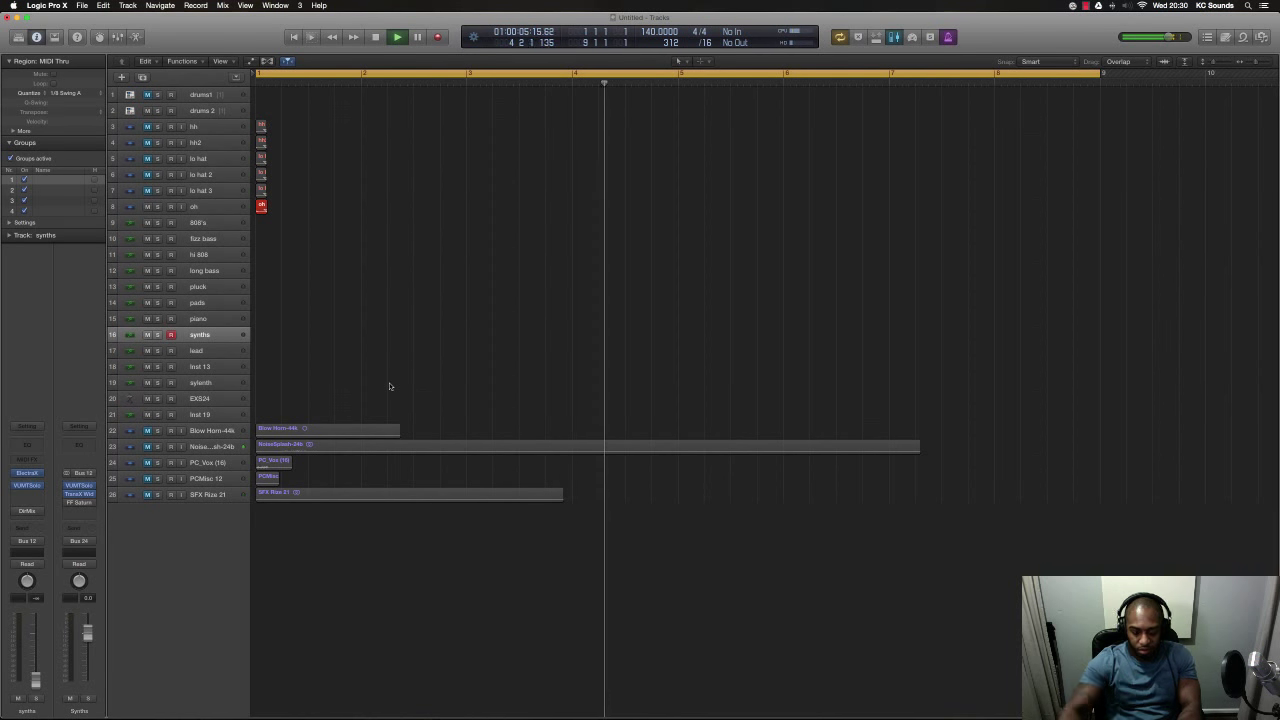
pyautogui.press('space')
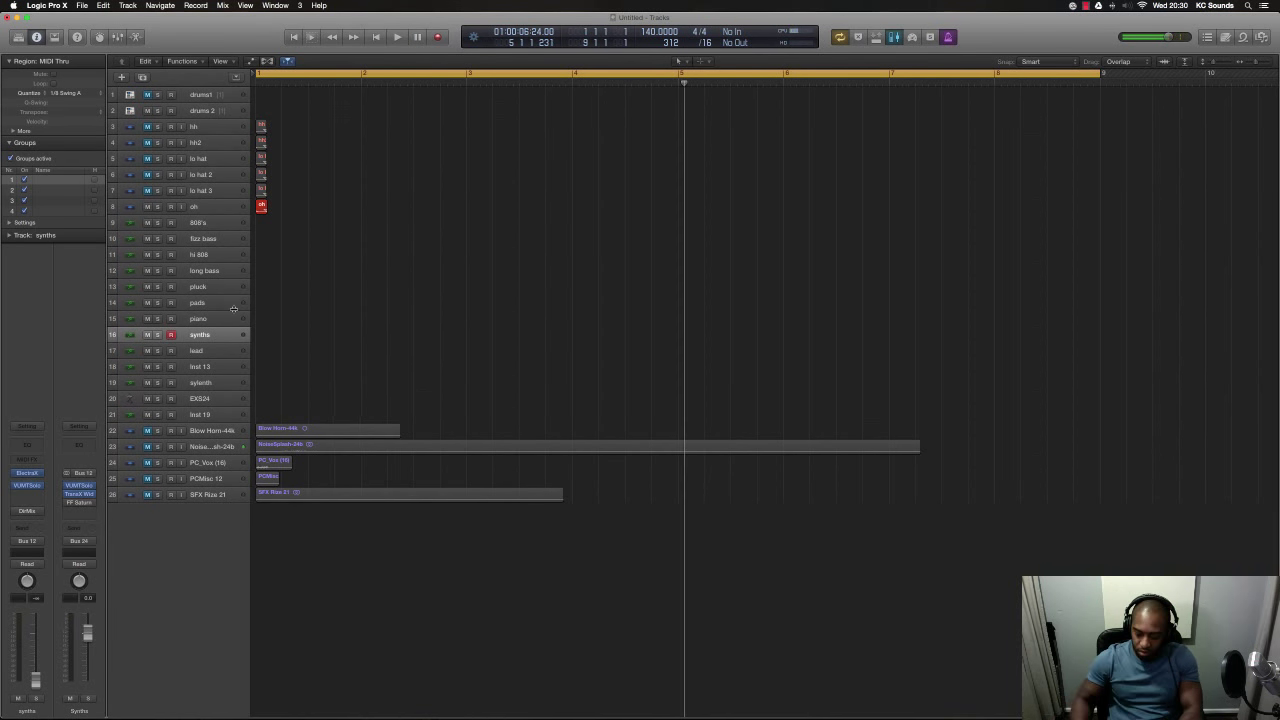
# - Play from the start with the pads track selected and lower its VUMTSolo gain to about -12 dB
pyautogui.click(214, 306)
pyautogui.press('Return')
pyautogui.press('space')
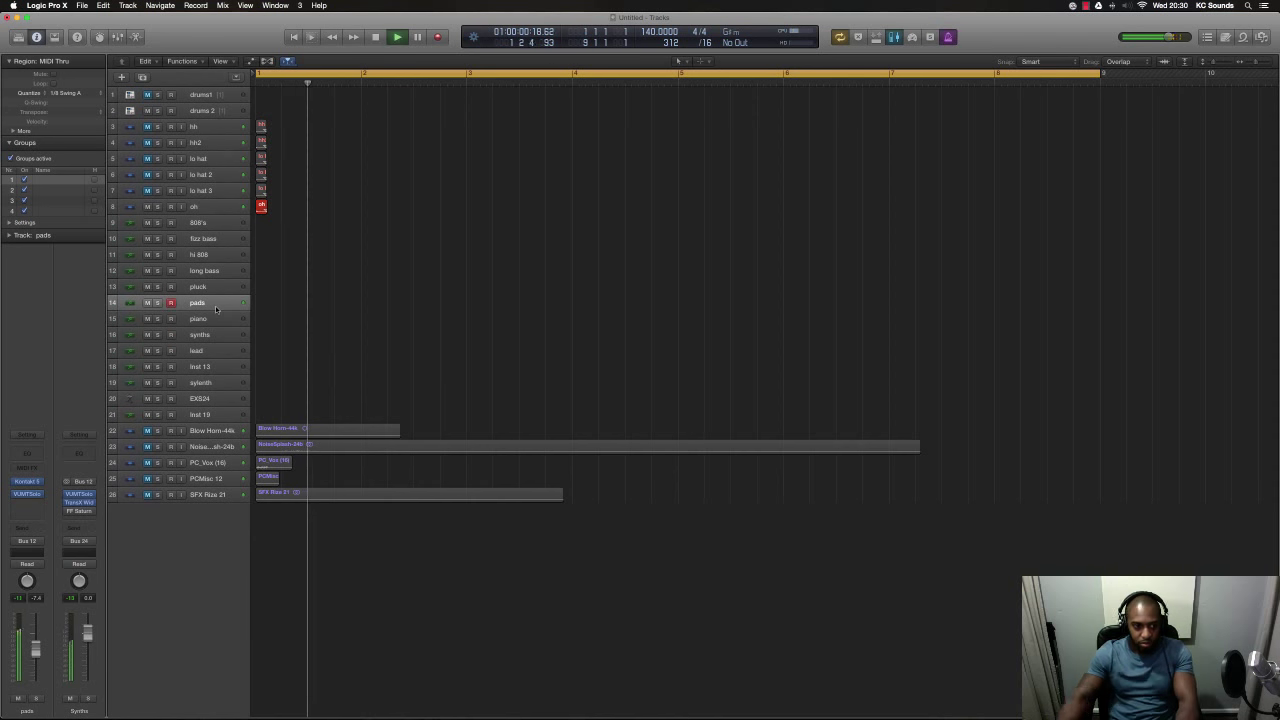
pyautogui.click(27, 494)
pyautogui.moveTo(97, 171); pyautogui.dragTo(95, 203)
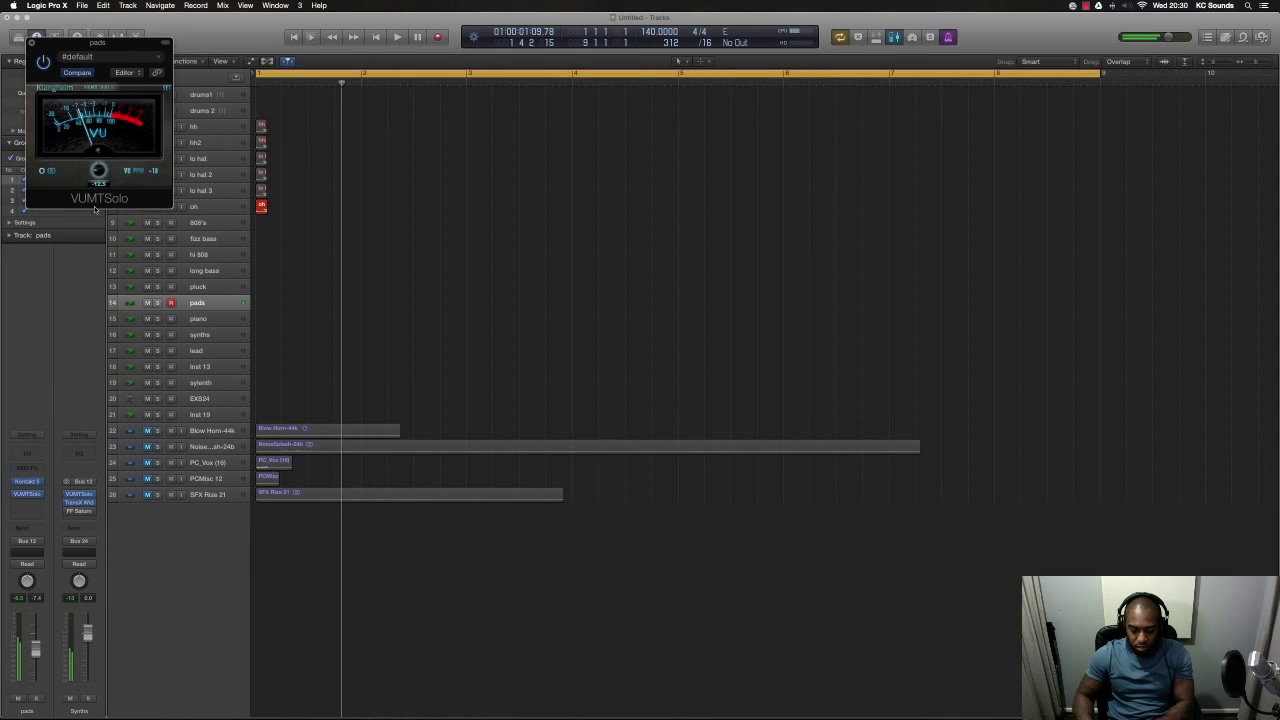
# - Record a trial take of the pads part over the eight-bar cycle and delete it
pyautogui.press('space')
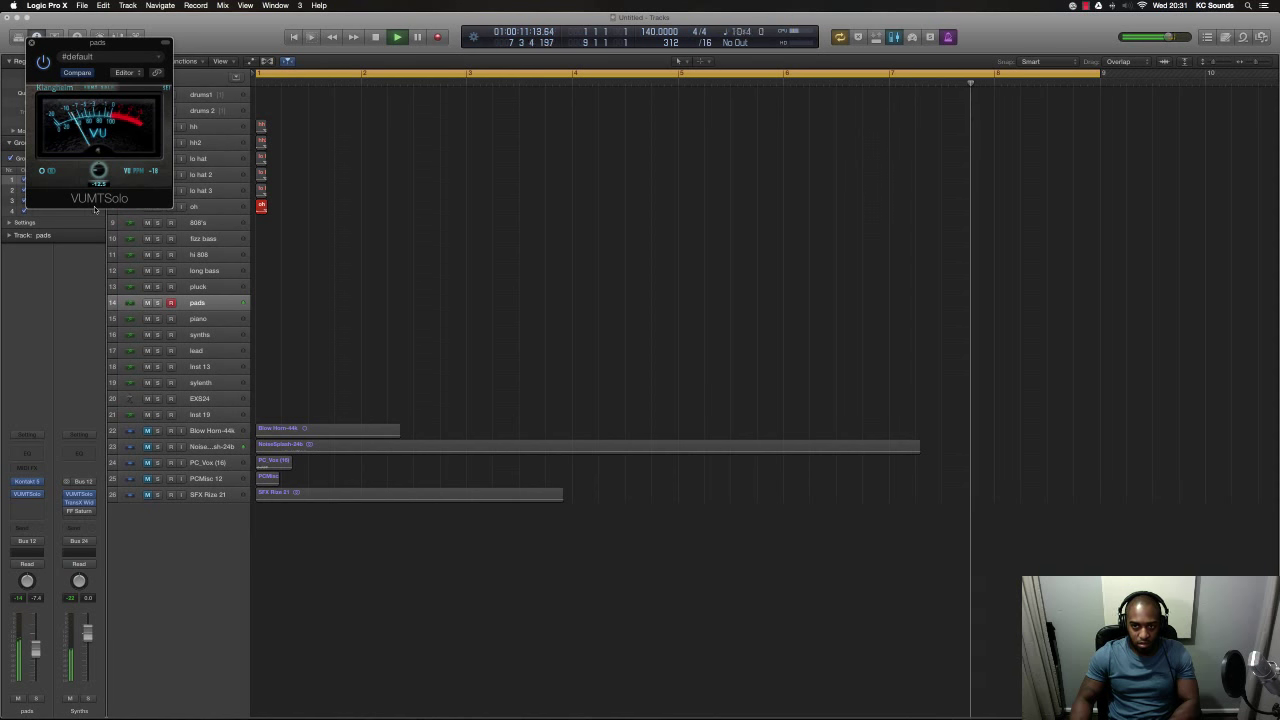
pyautogui.press('space')
pyautogui.press('space')
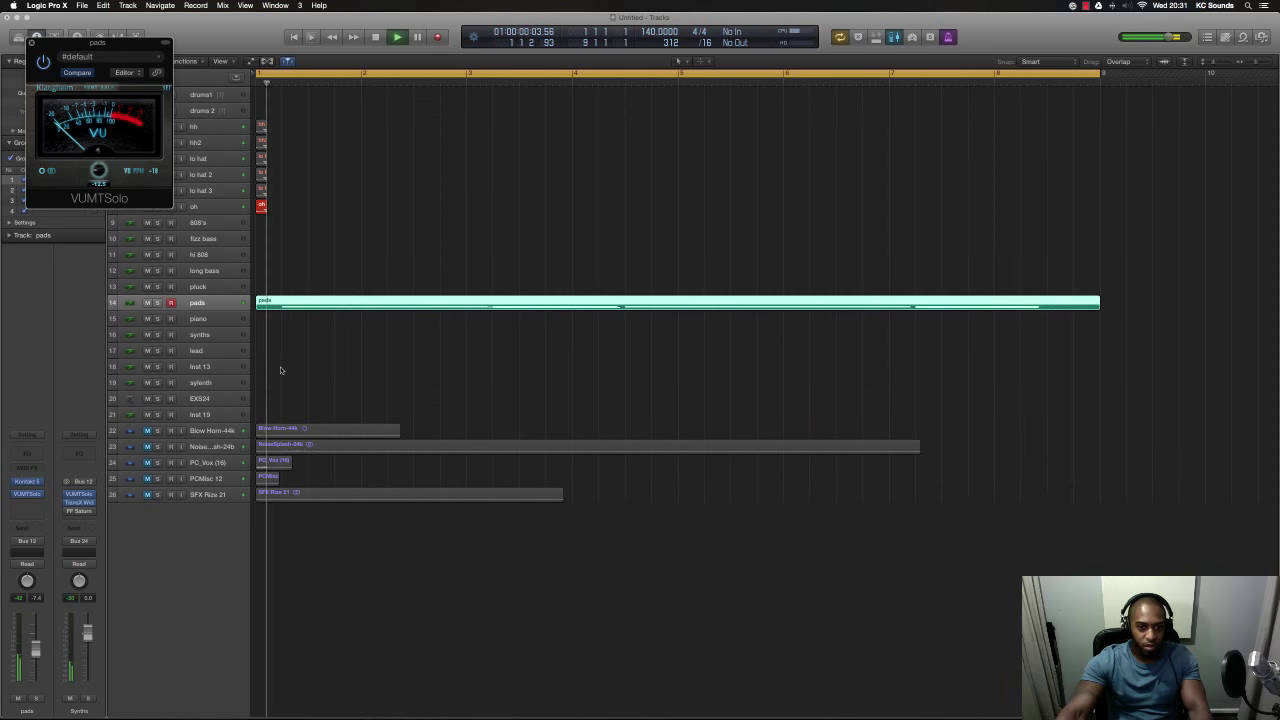
pyautogui.press('space')
pyautogui.click(467, 306)
pyautogui.press('Delete')
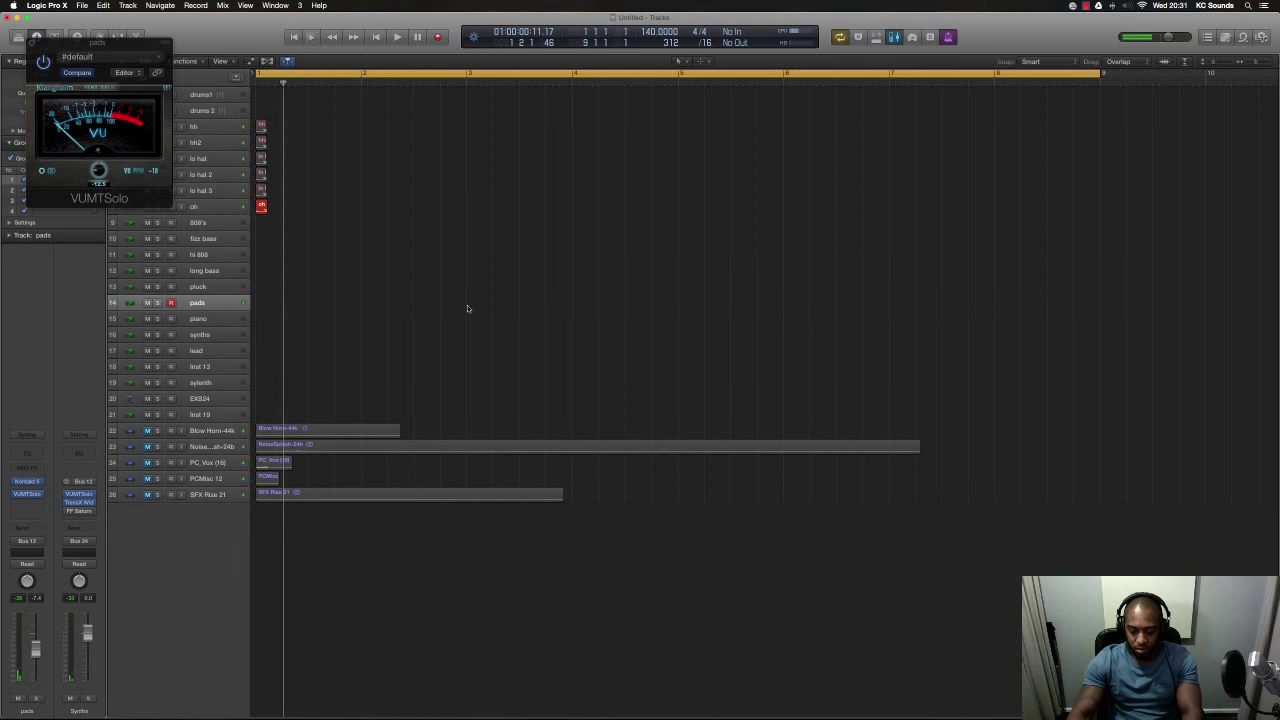
# - Record the pads part over the full eight-bar cycle
pyautogui.press('space')
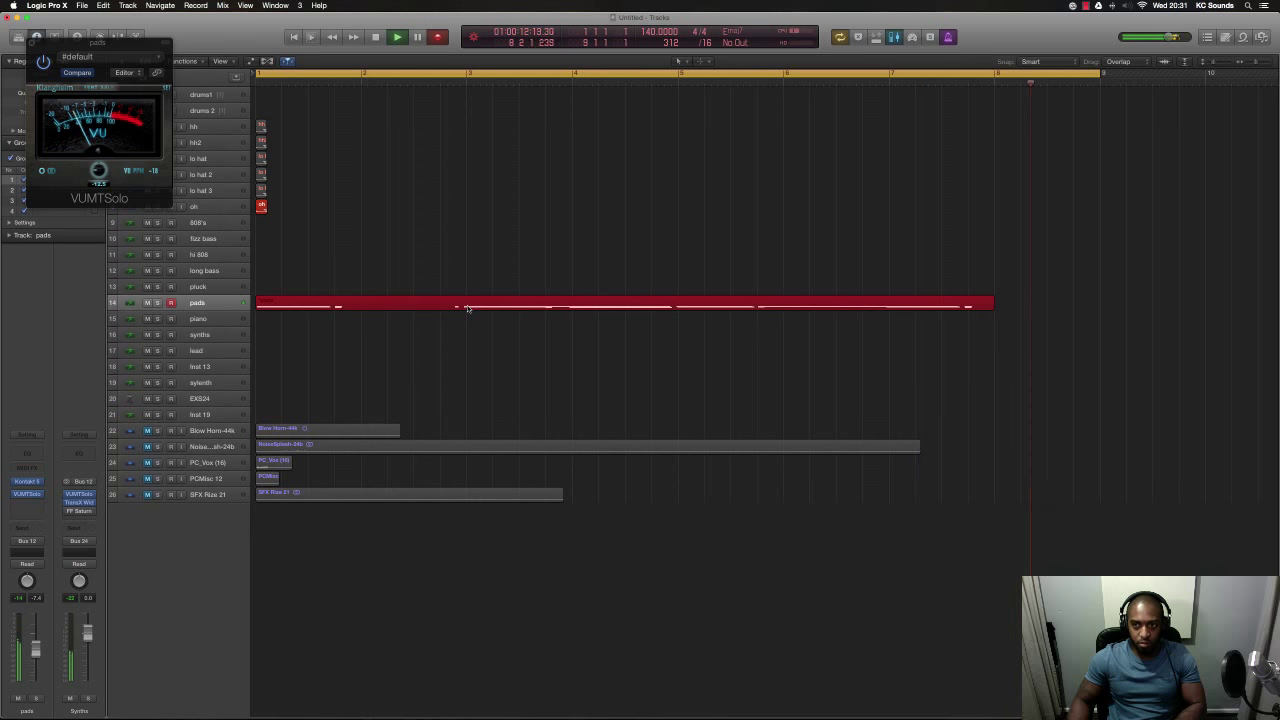
pyautogui.press('space')
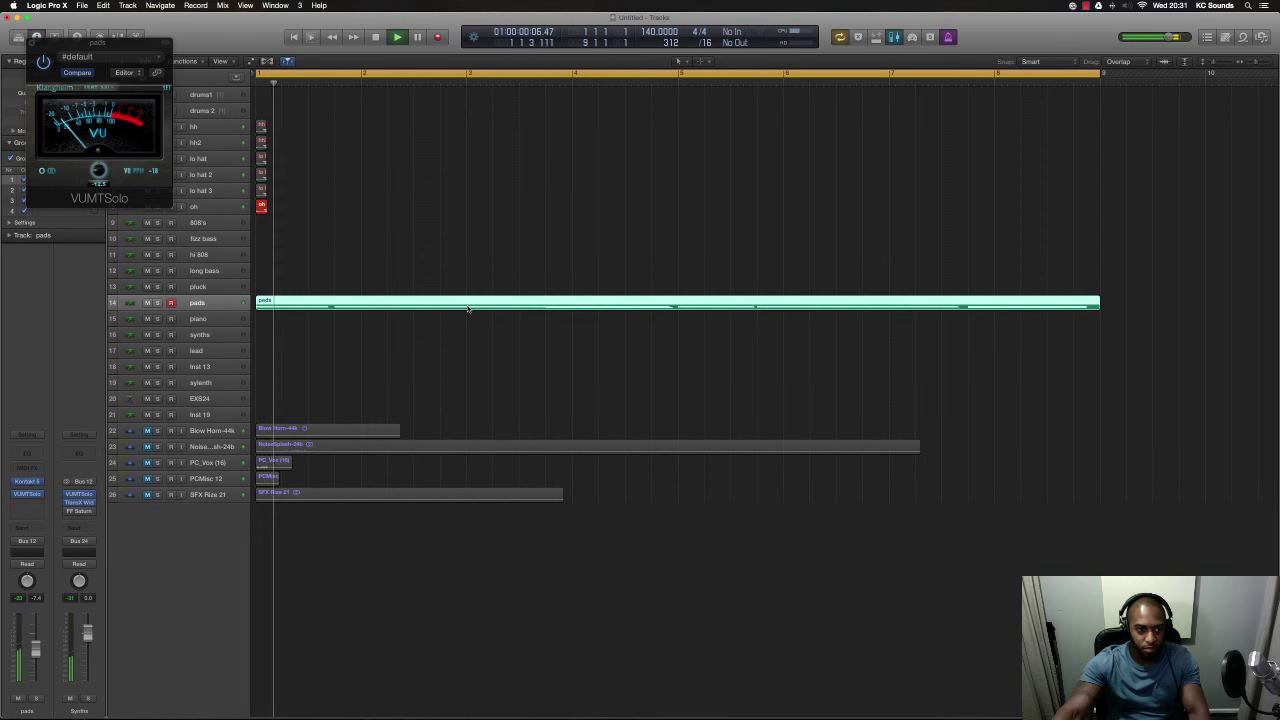
# - Raise the hi 808 track's level and record an eight-bar bass part on it over the pads
pyautogui.click(216, 219)
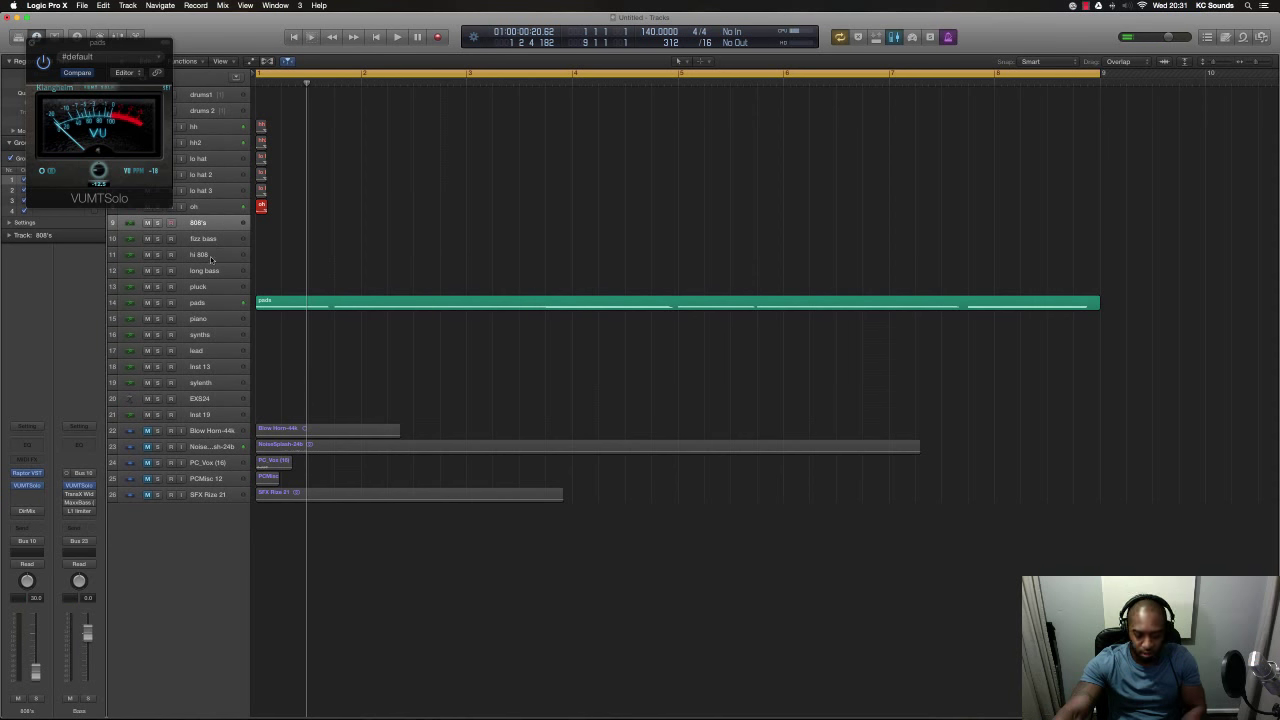
pyautogui.click(212, 256)
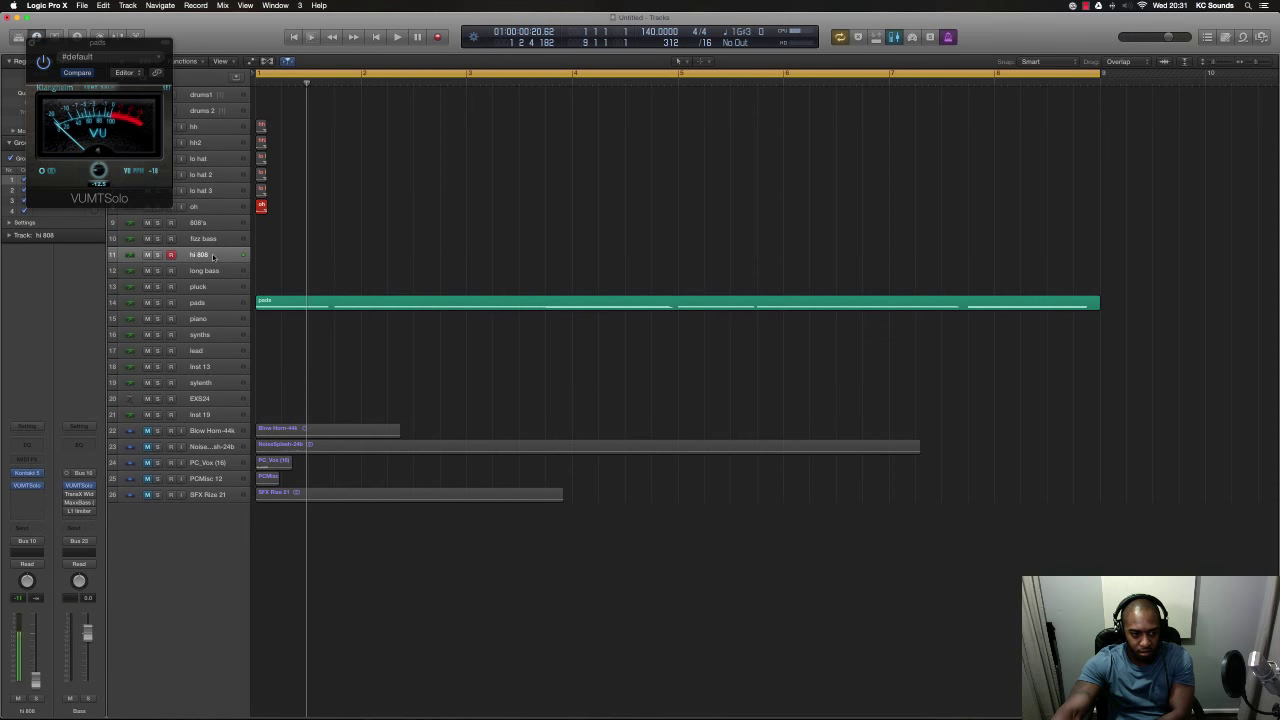
pyautogui.moveTo(27, 667); pyautogui.dragTo(41, 622)
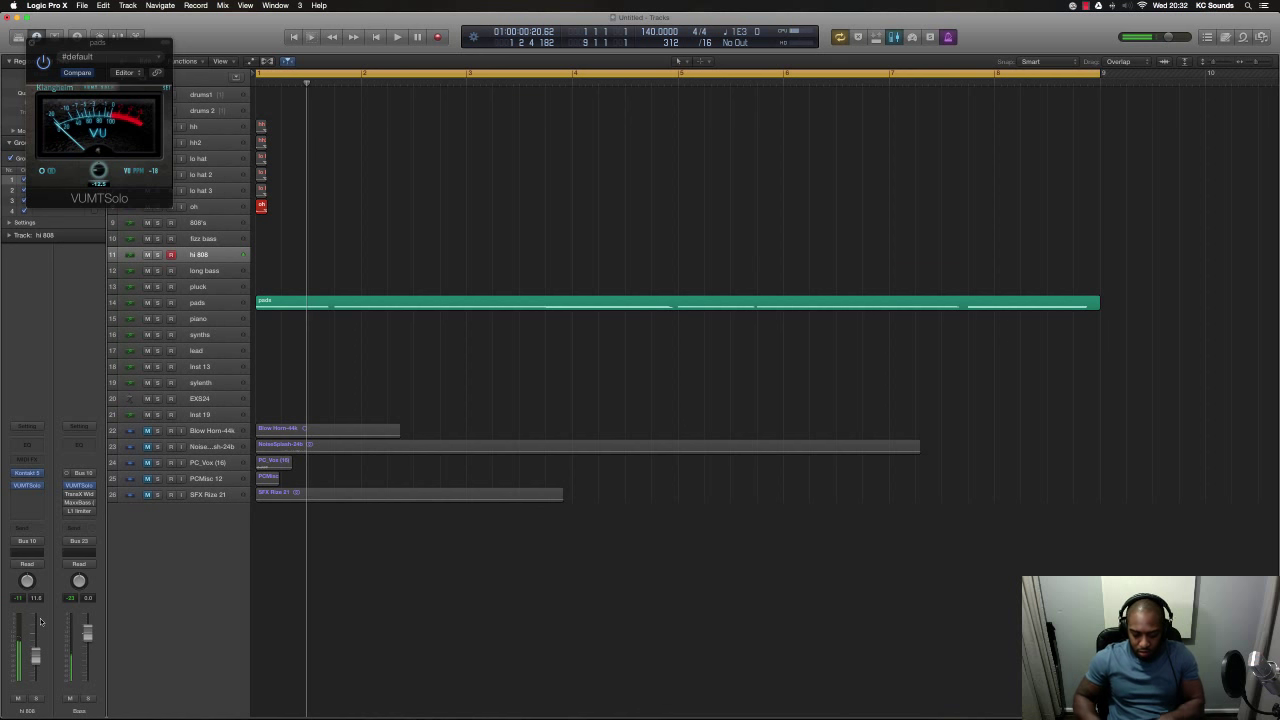
pyautogui.press('space')
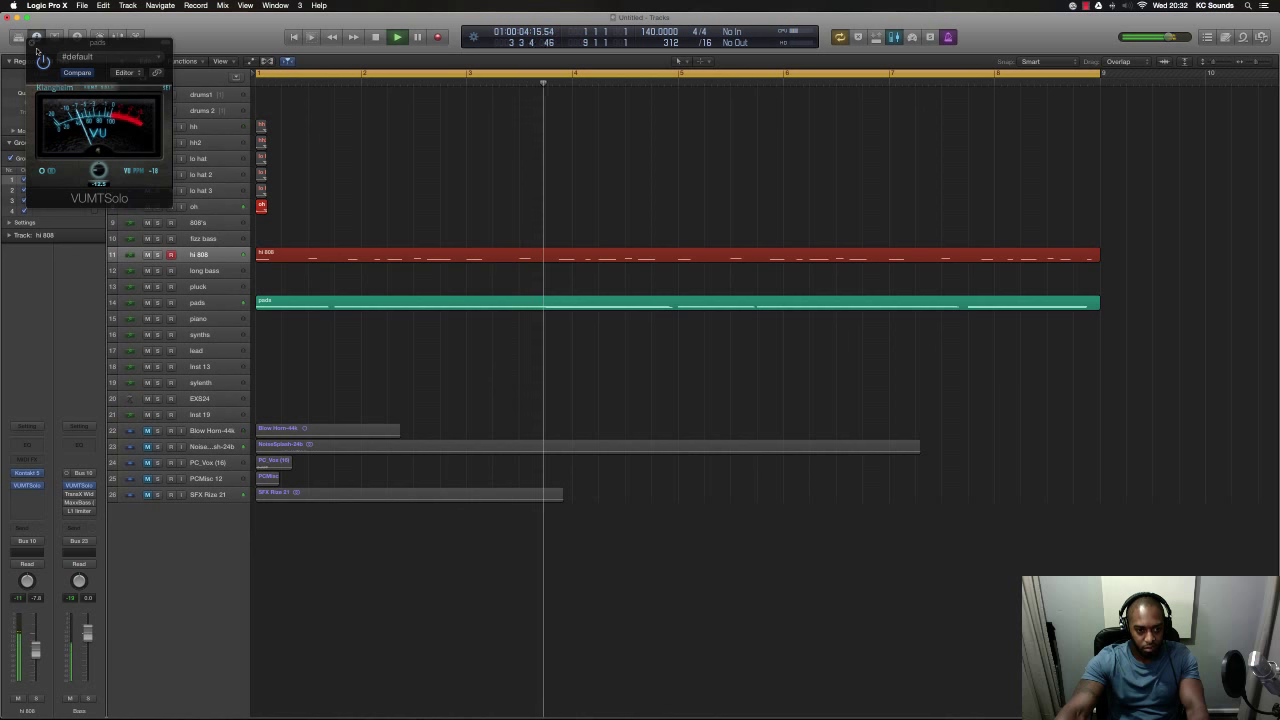
# - Hide the VUMTSolo meter and bring up the Ultrabeat instrument of the drums 2 track, placed mid-screen with playback stopped
pyautogui.press('v')
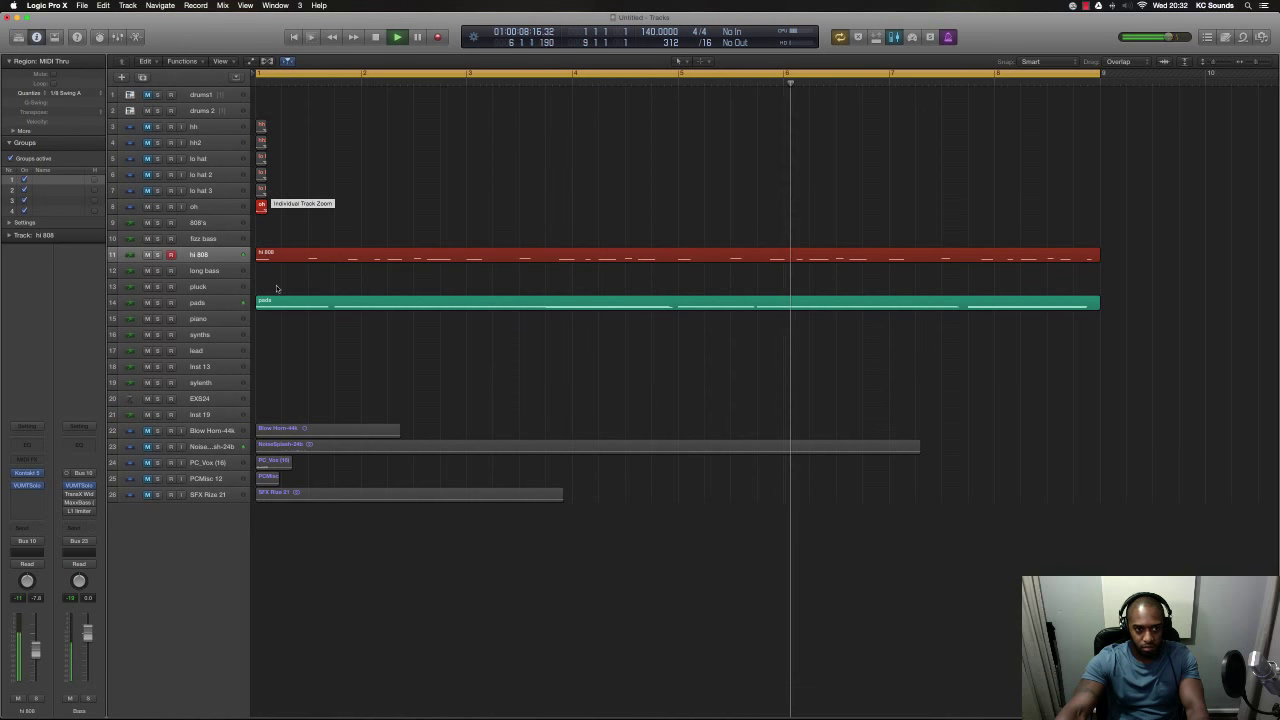
pyautogui.click(202, 110)
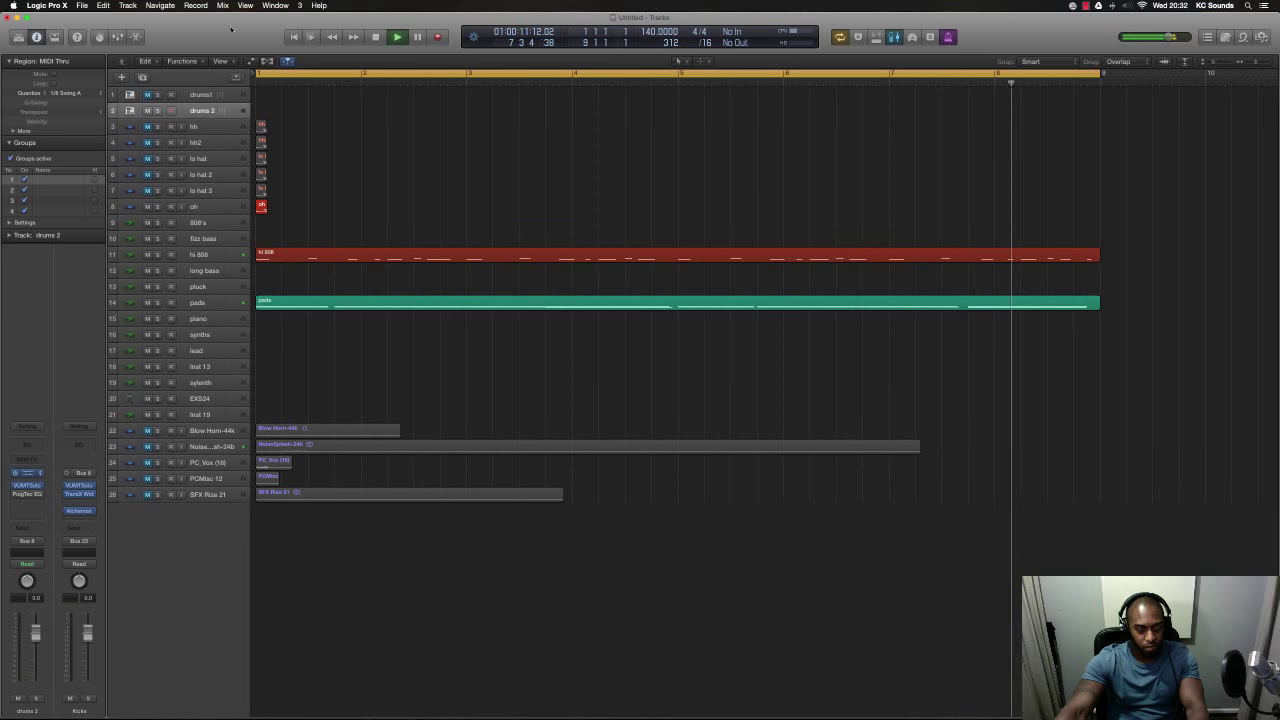
pyautogui.click(27, 473)
pyautogui.moveTo(254, 64); pyautogui.dragTo(587, 247)
pyautogui.press('space')
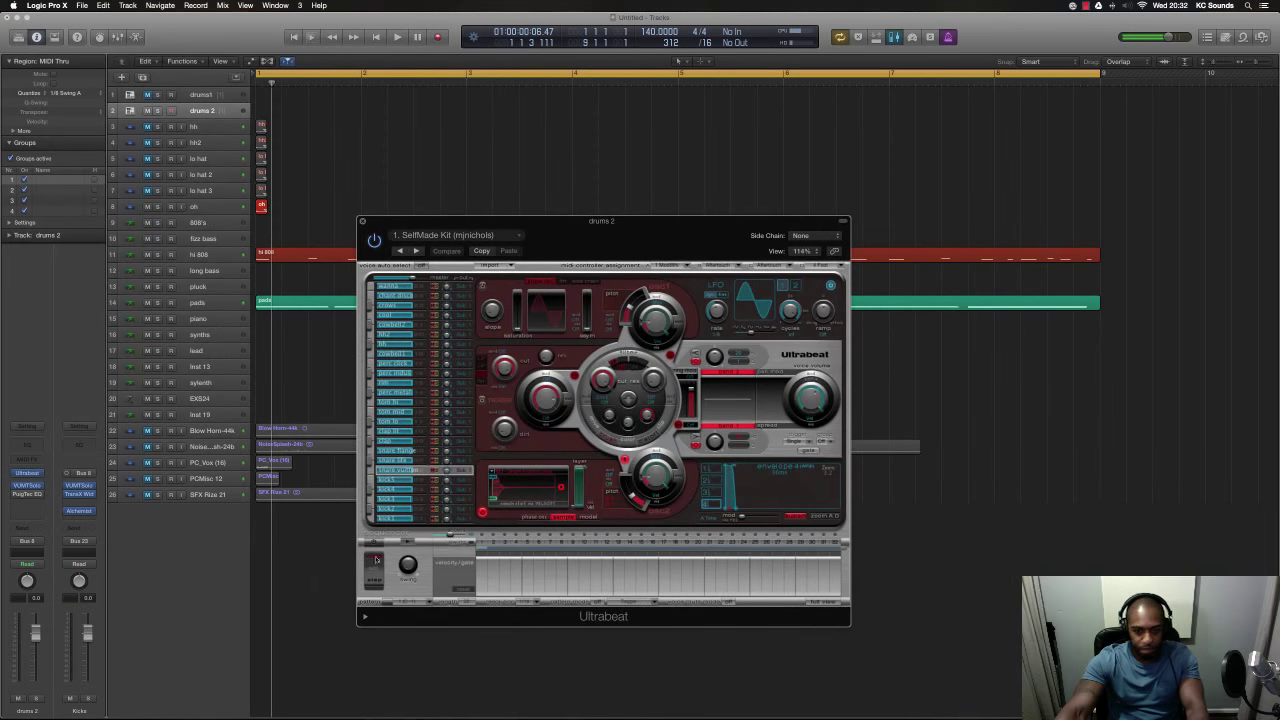
# - Try a sequencer pattern with hits on steps 9 and 25 in Ultrabeat's full view, and reload the SelfMade Kit
pyautogui.click(368, 551)
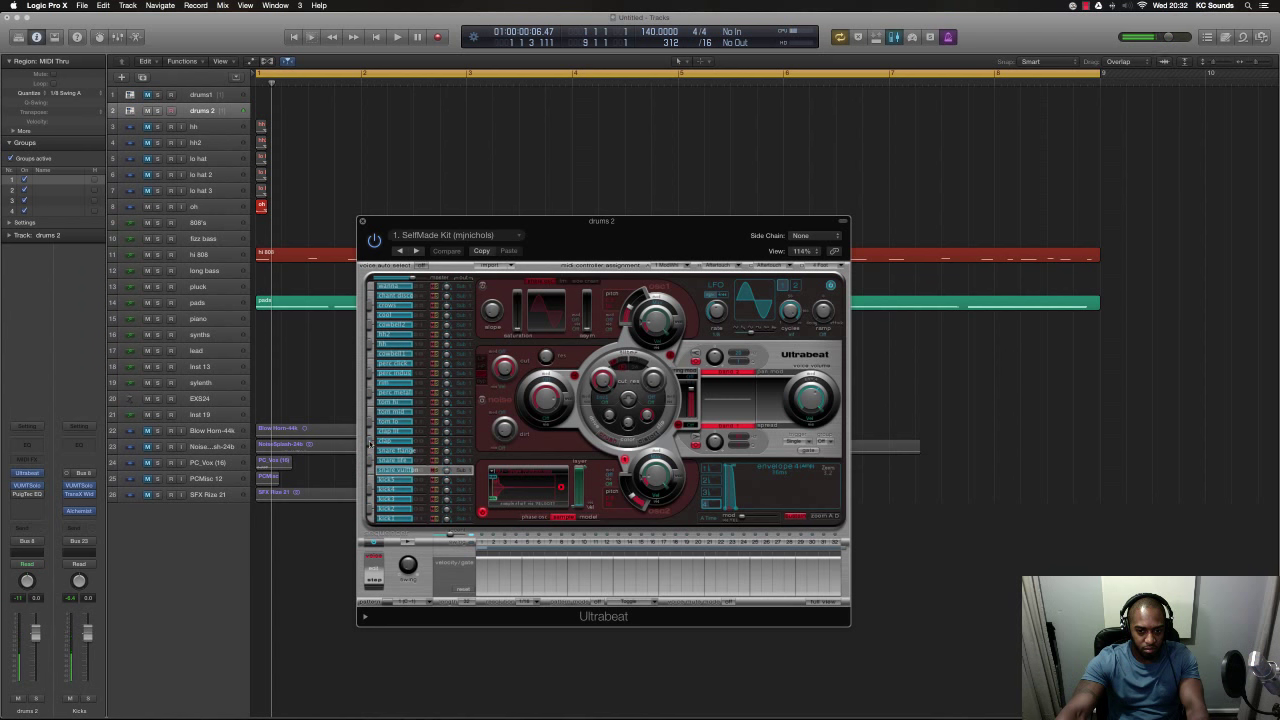
pyautogui.click(820, 604)
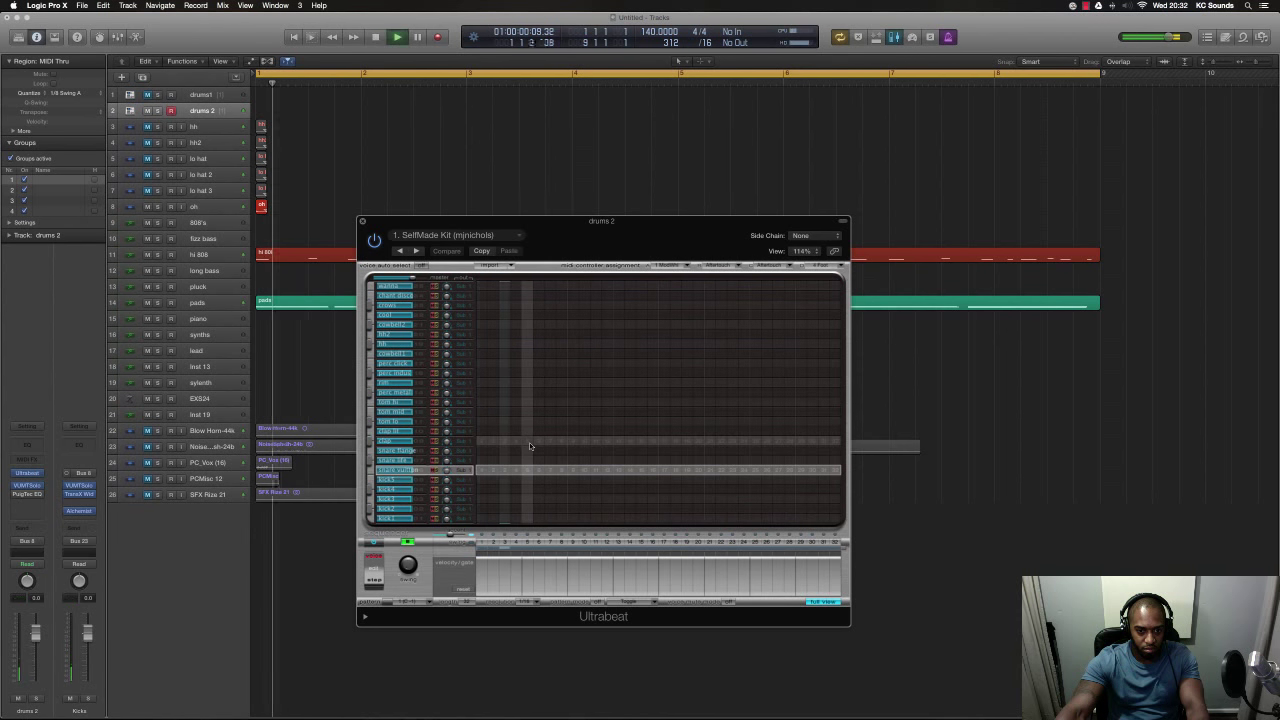
pyautogui.click(572, 441)
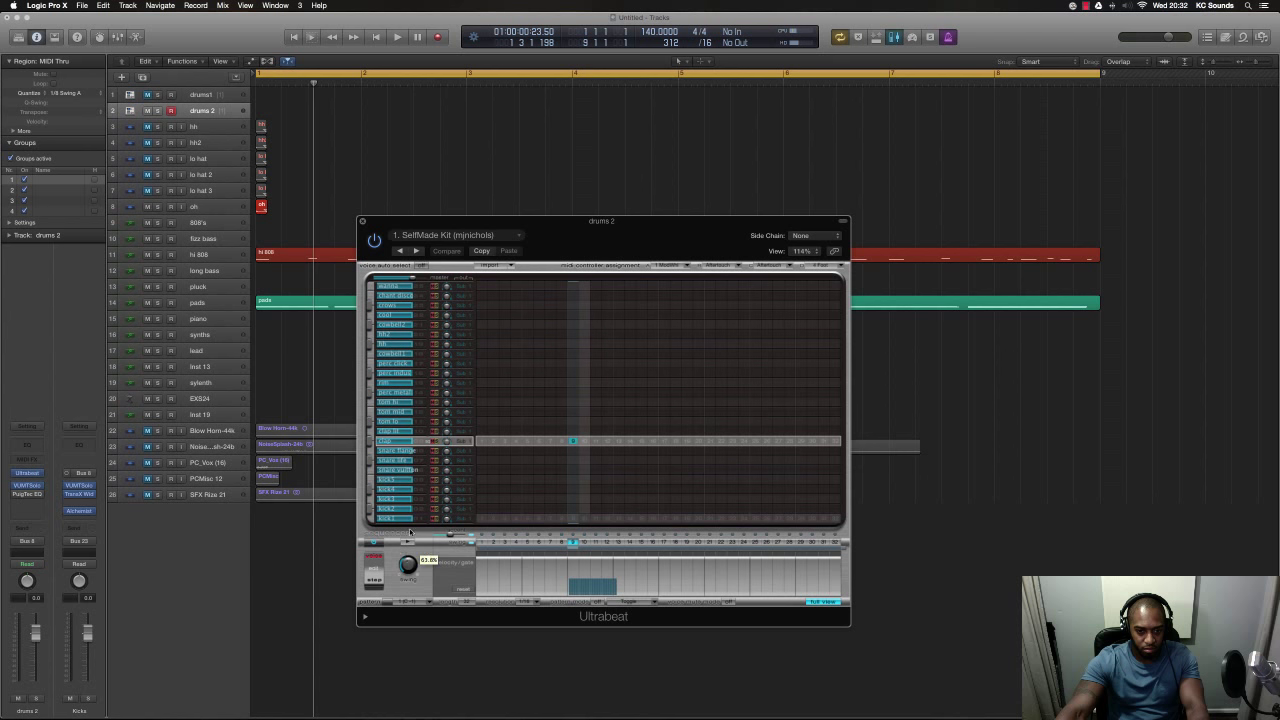
pyautogui.click(755, 441)
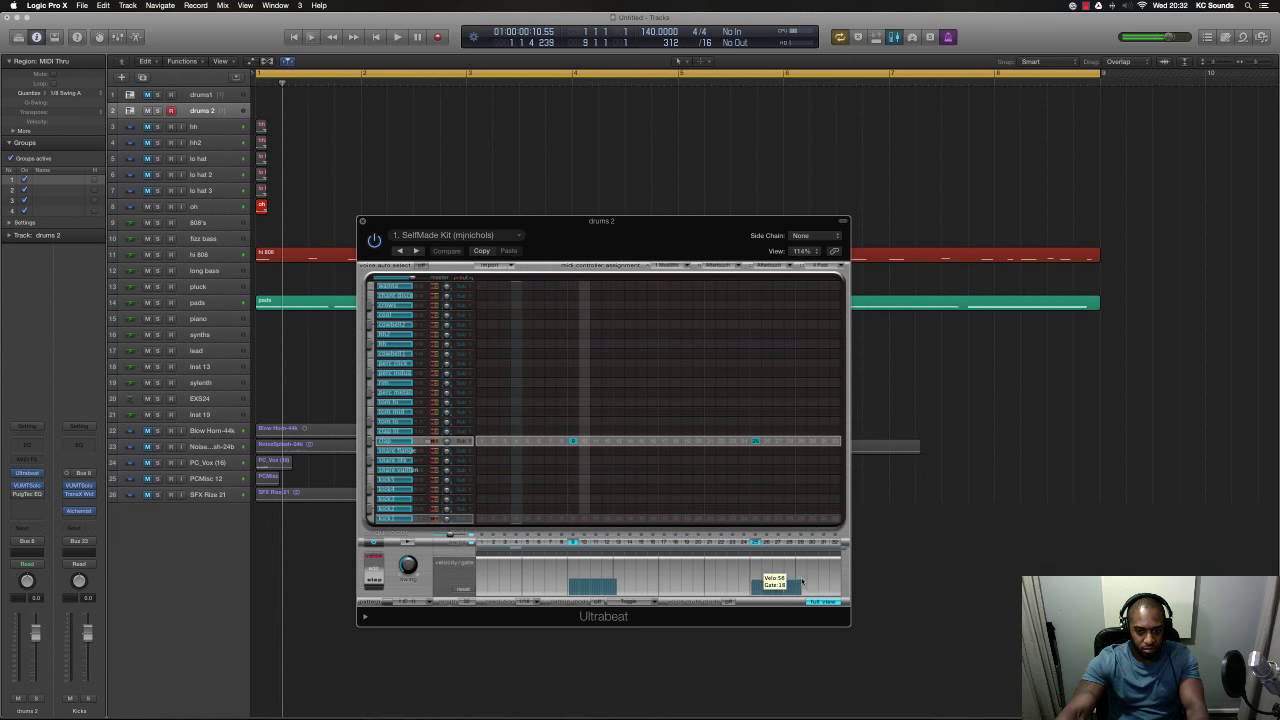
pyautogui.press('space')
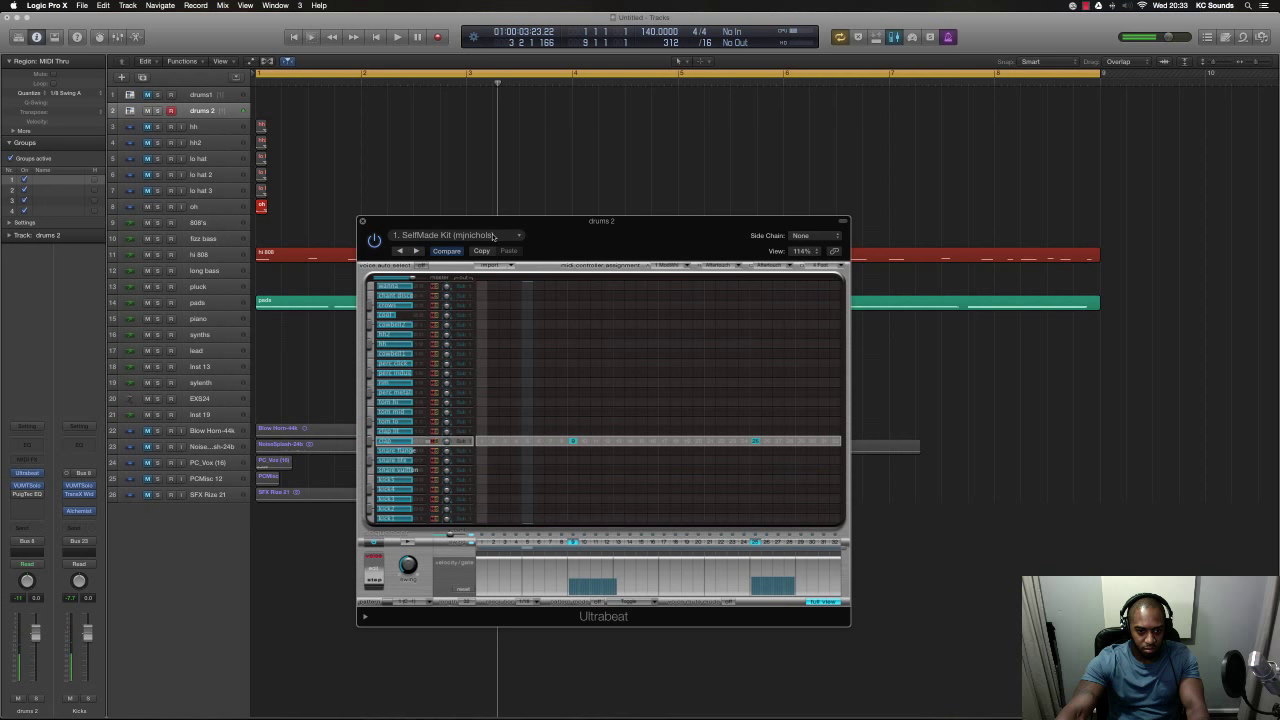
pyautogui.click(493, 236)
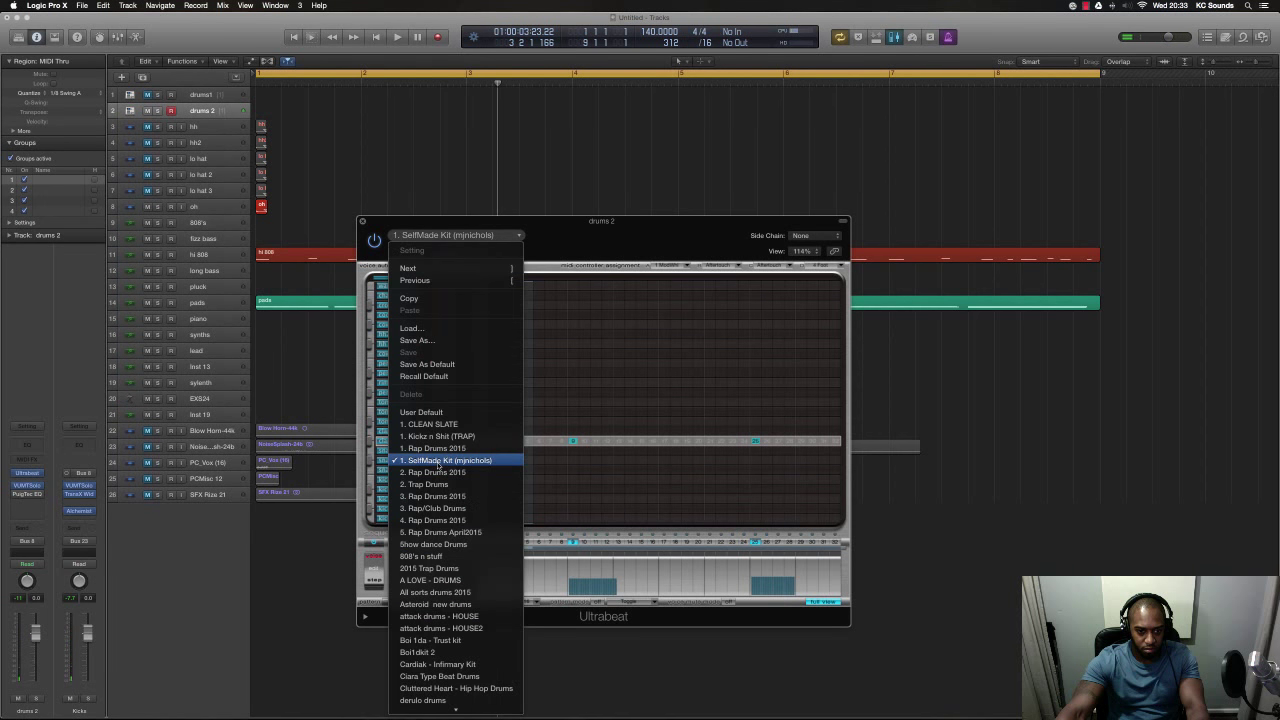
pyautogui.click(438, 462)
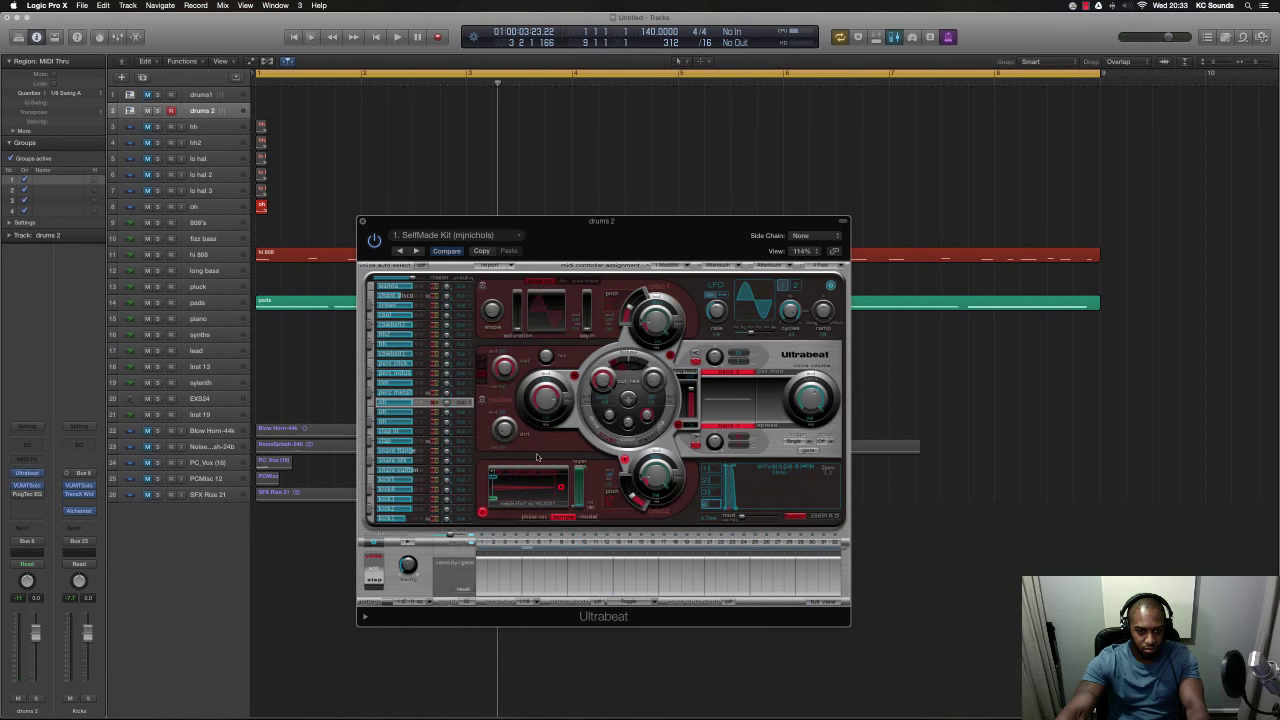
# - Check the drums 2 kit against the project from bar 1, and switch off Ultrabeat's sequencer with its window closed
pyautogui.click(362, 221)
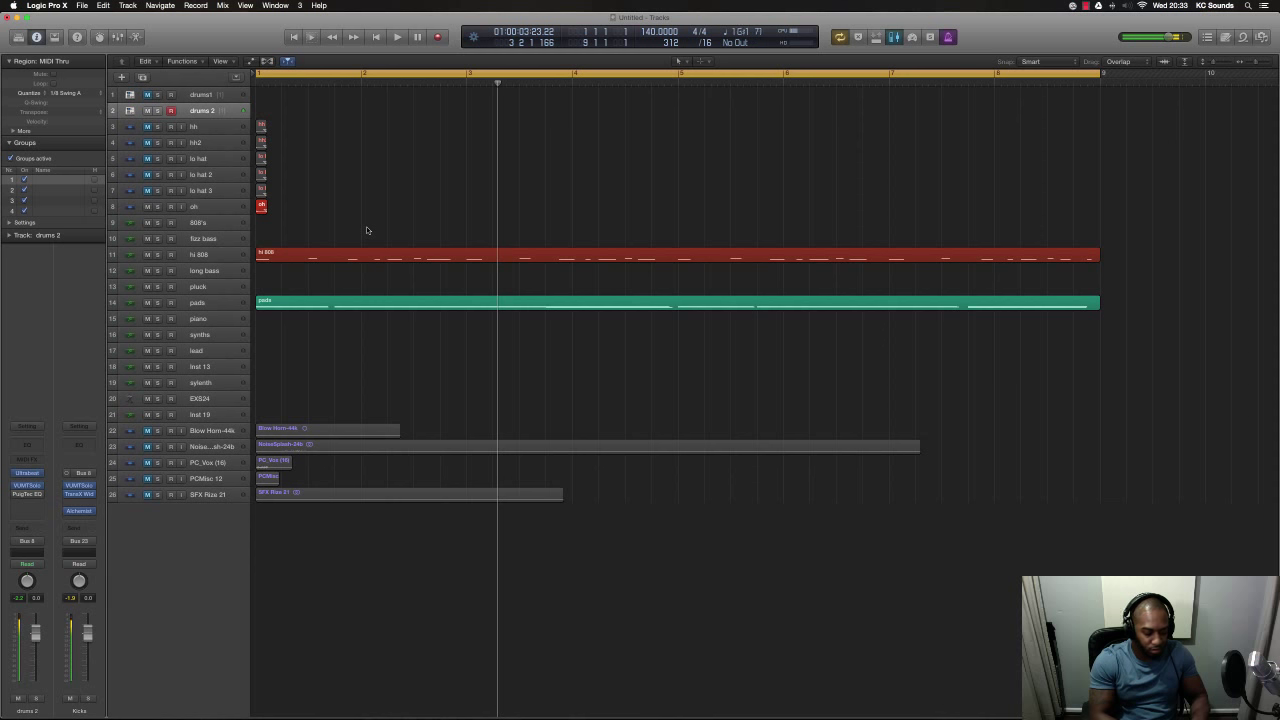
pyautogui.press('Return')
pyautogui.press('space')
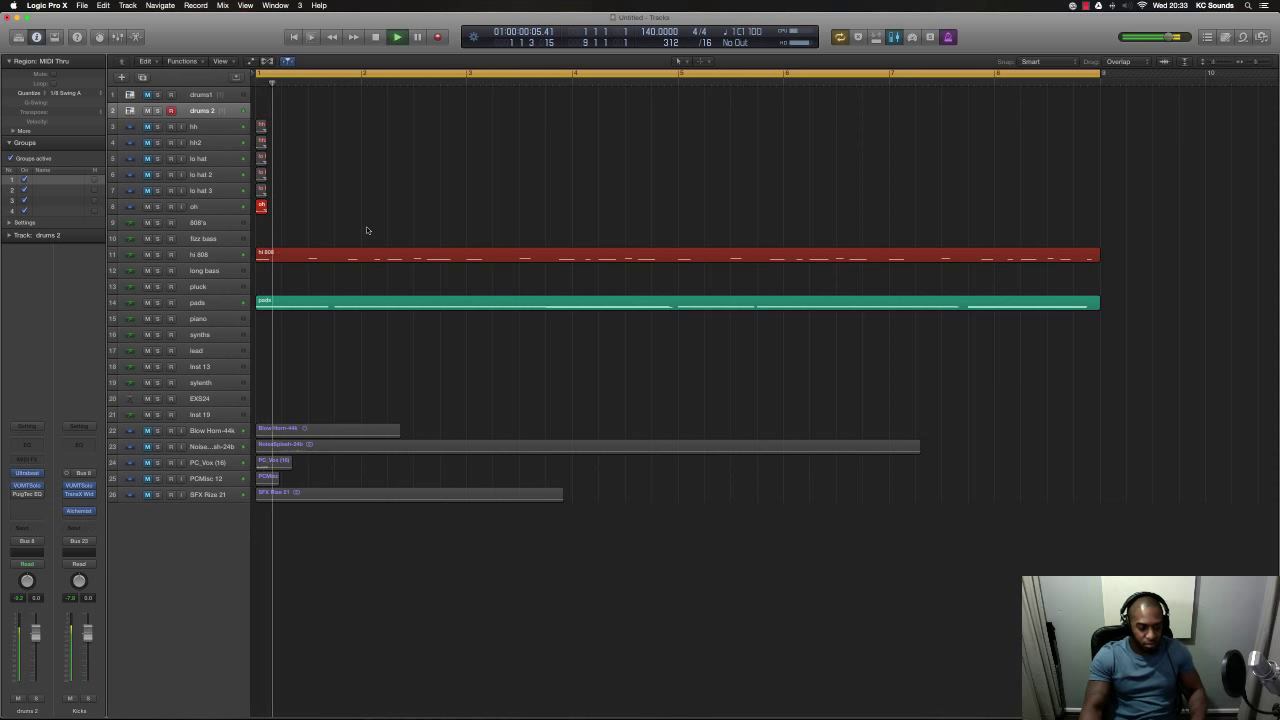
pyautogui.press('space')
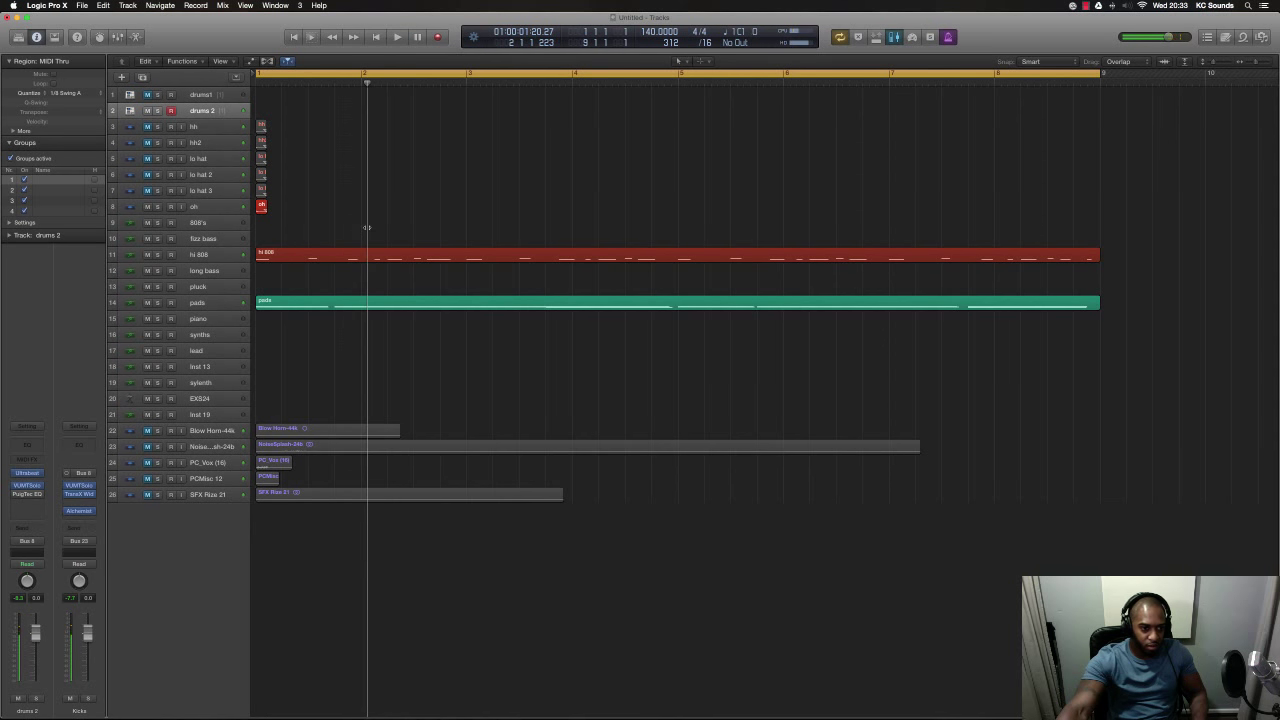
pyautogui.press('v')
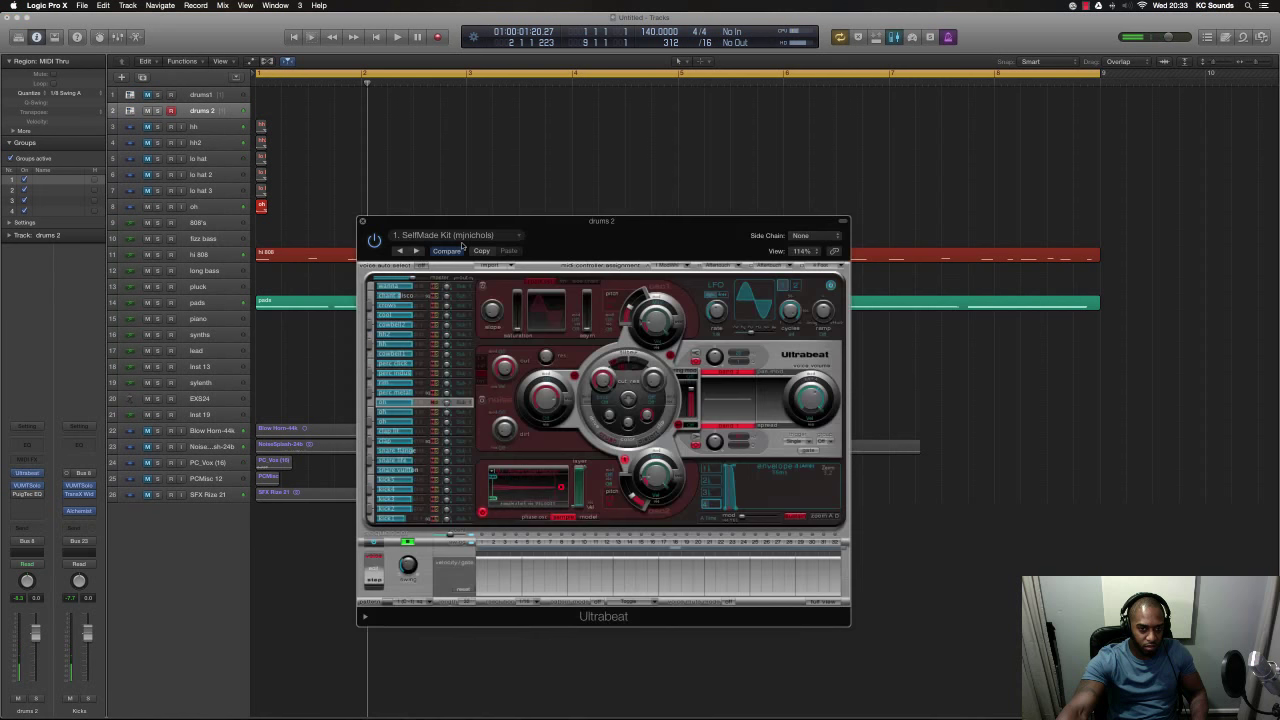
pyautogui.click(372, 543)
pyautogui.click(363, 222)
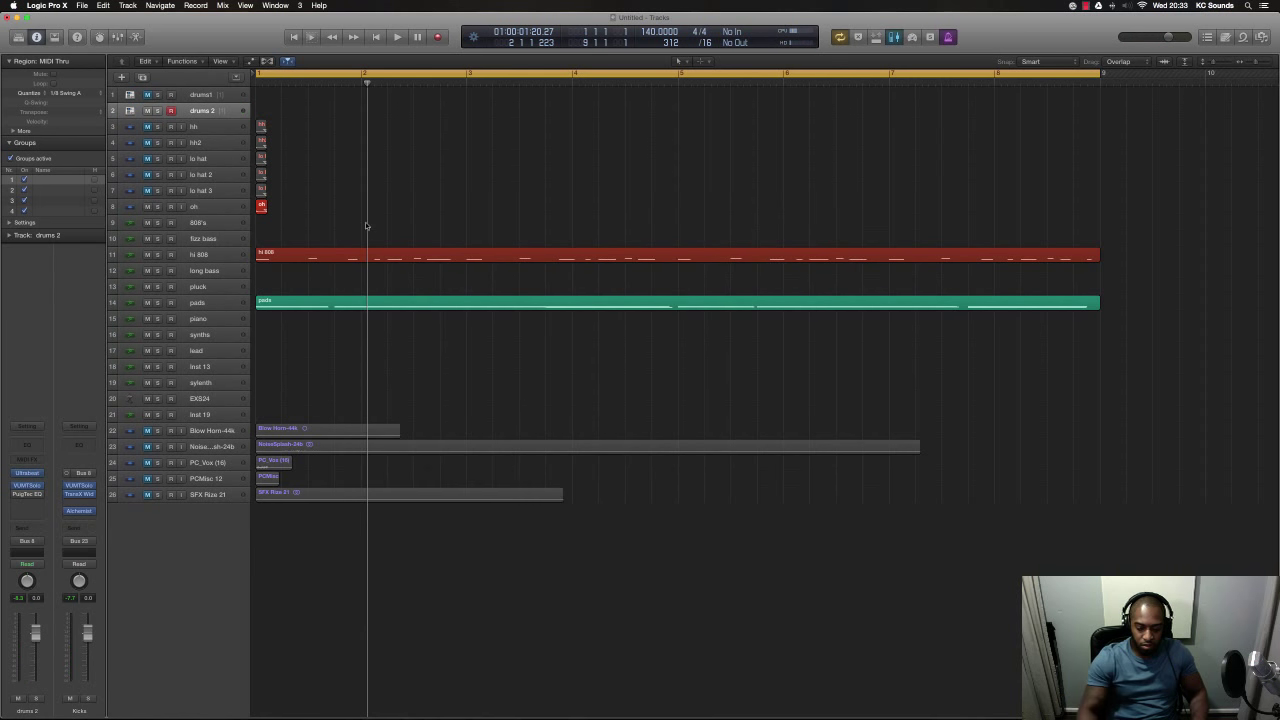
# - Play a drum part live on drums 2 through the cycle from bar 1 and capture it as a recorded region
pyautogui.press('Return')
pyautogui.press('space')
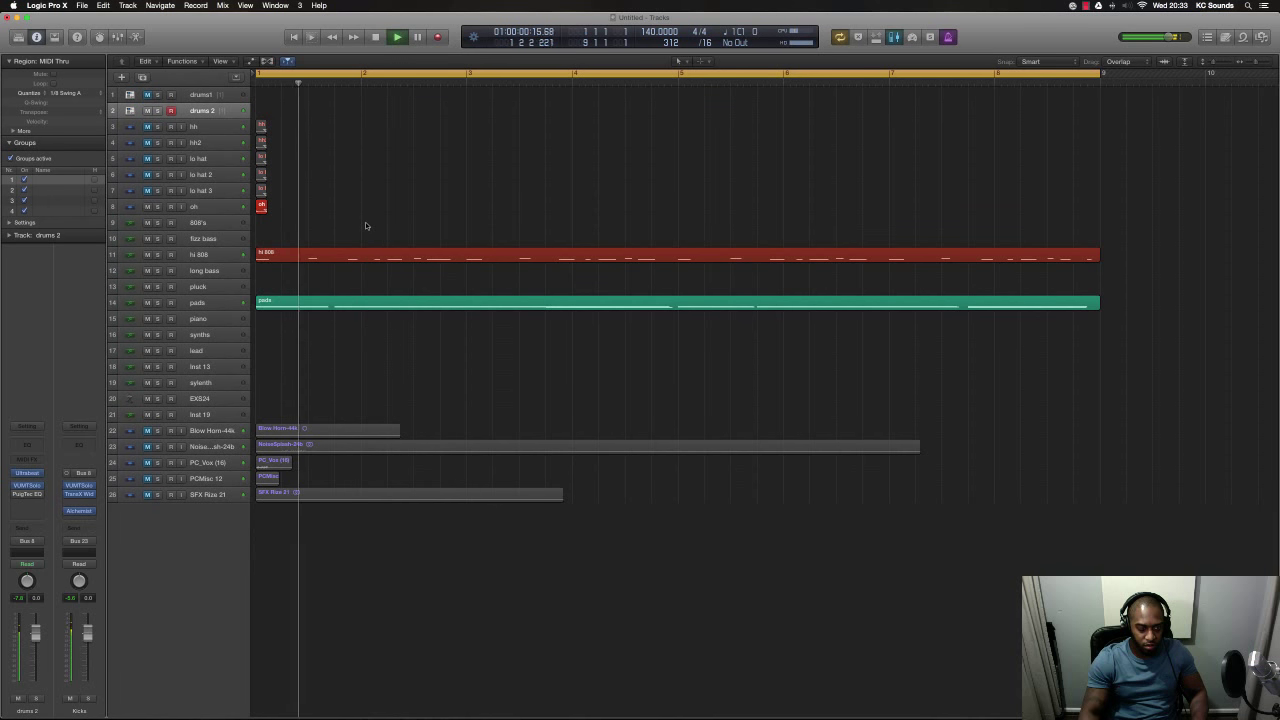
pyautogui.press('Return')
pyautogui.press('space')
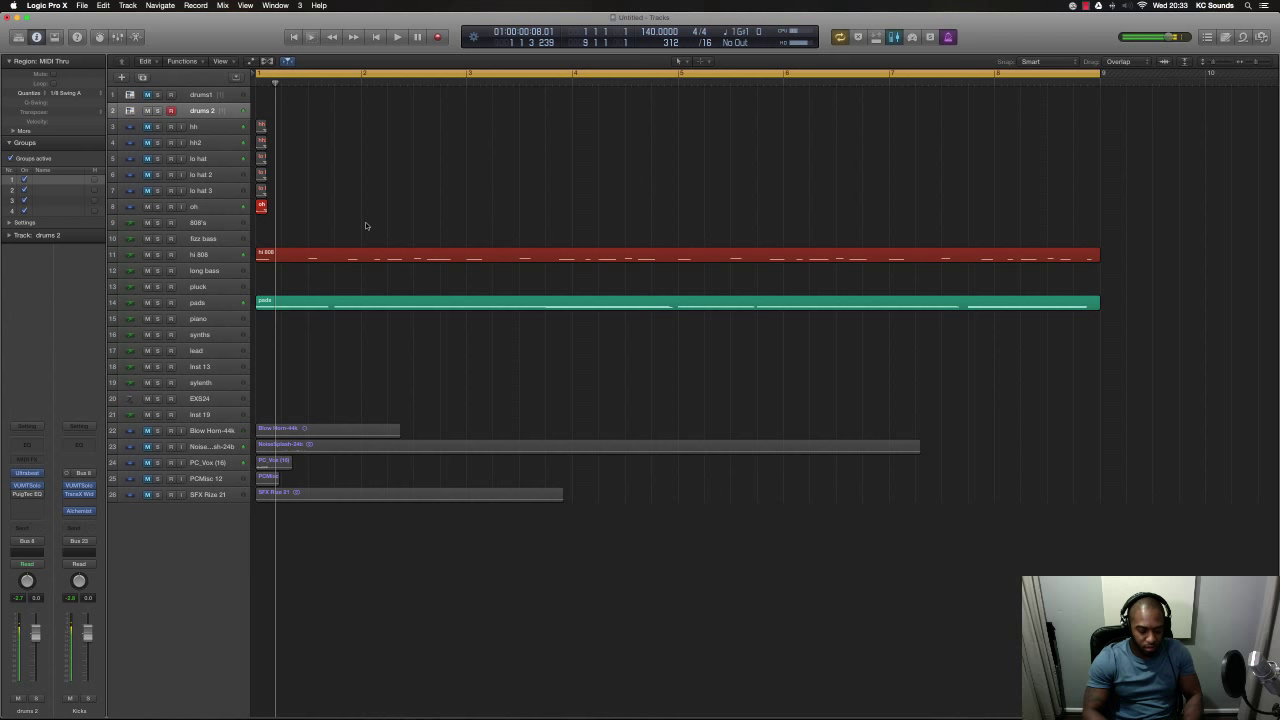
pyautogui.press('space')
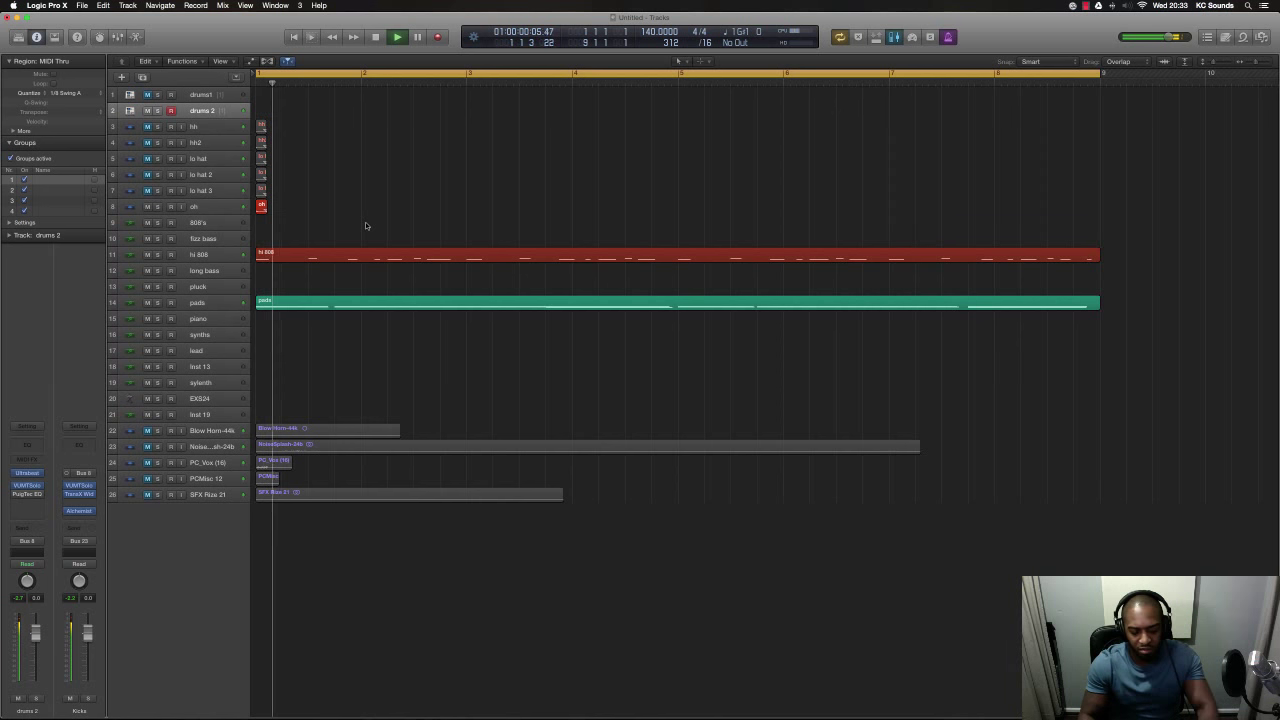
pyautogui.hotkey('shift', 'r')
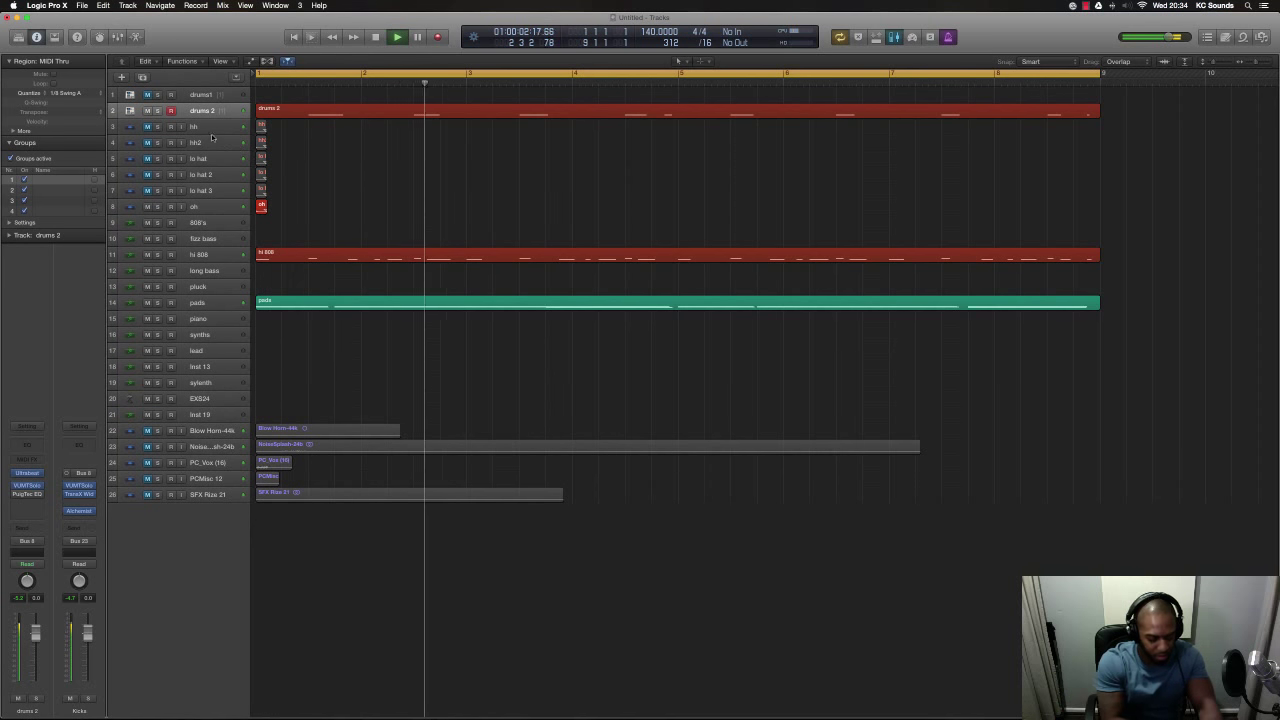
# - Record a second eight-bar layer of lower-pitched drum hits on the drums 2 track from bar 1
pyautogui.press('Return')
pyautogui.press('space')
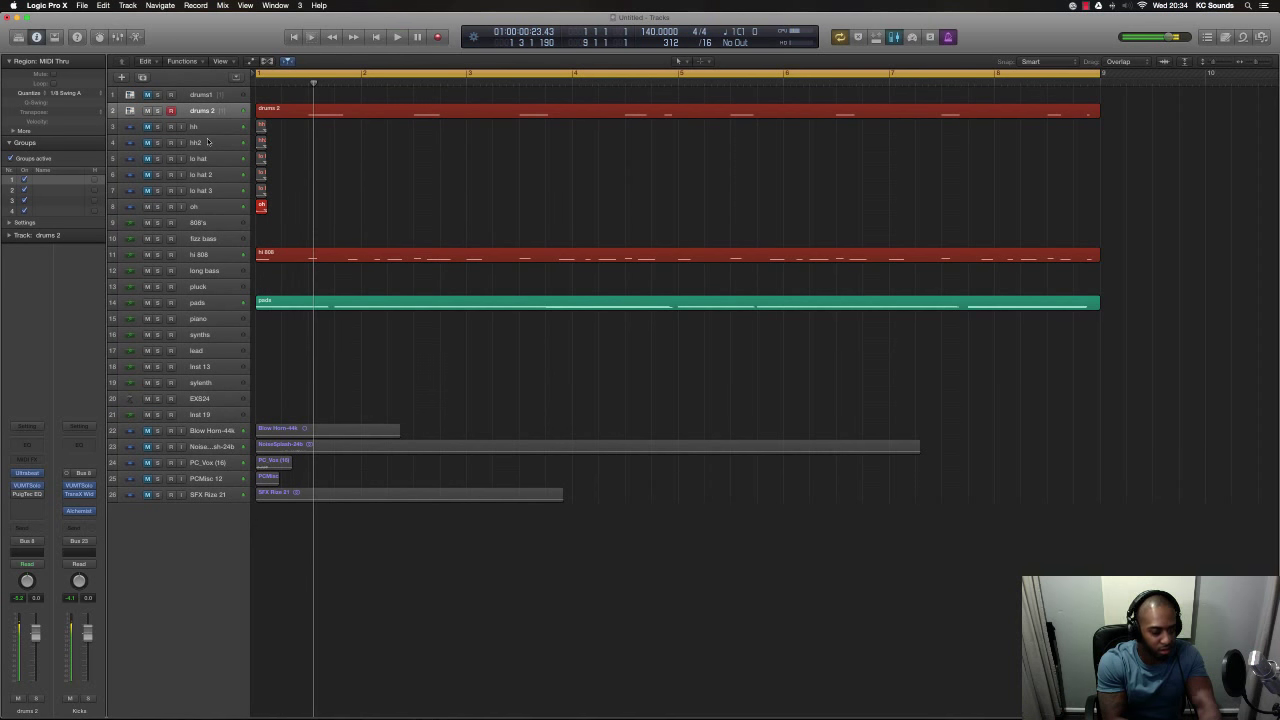
pyautogui.press('Return')
pyautogui.press('space')
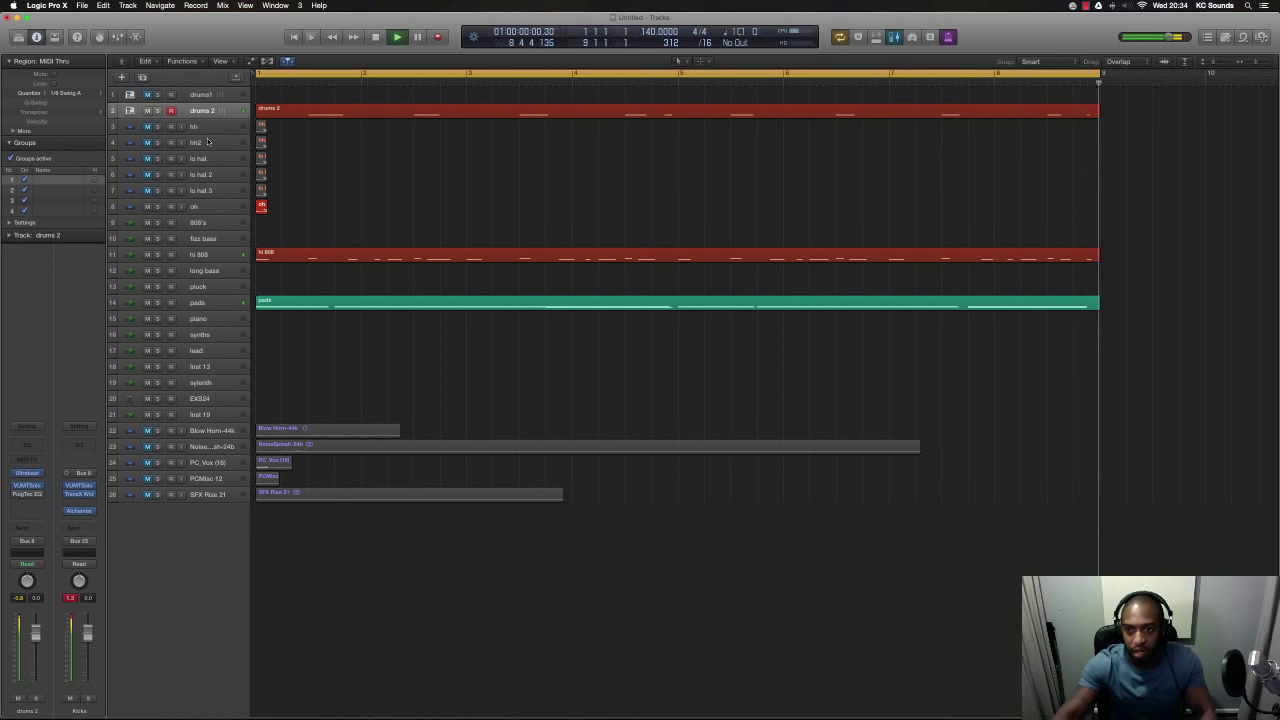
pyautogui.press('space')
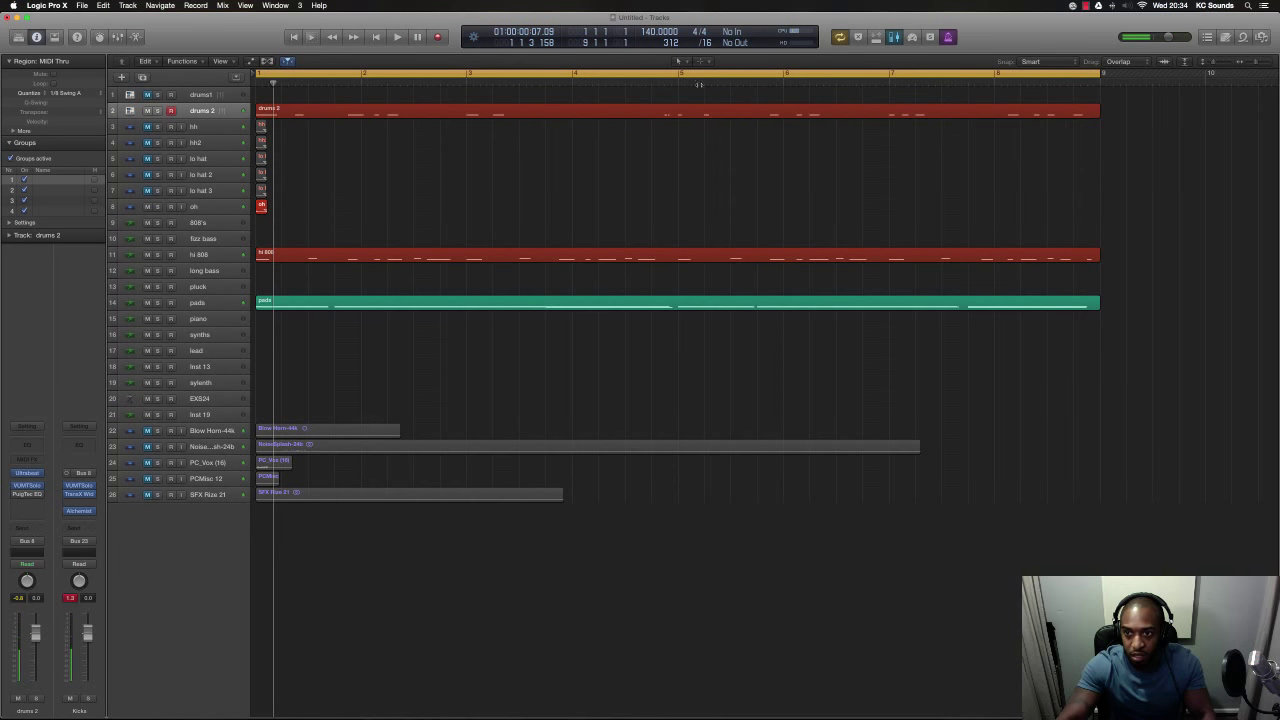
# - Set the velocity of four weak C1 notes in the new drums 2 region to 94 and play it back
pyautogui.click(1057, 112)
pyautogui.press('p')
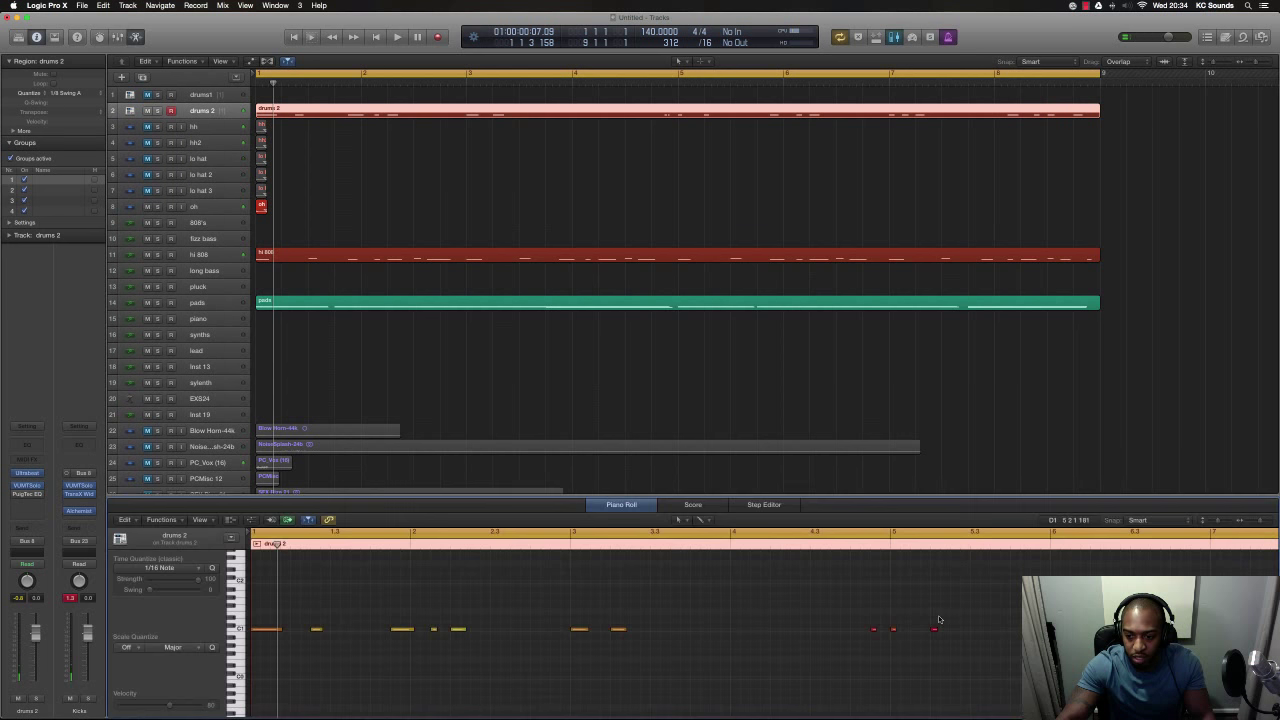
pyautogui.press('super+Left')
pyautogui.scroll(3, 991, 626)
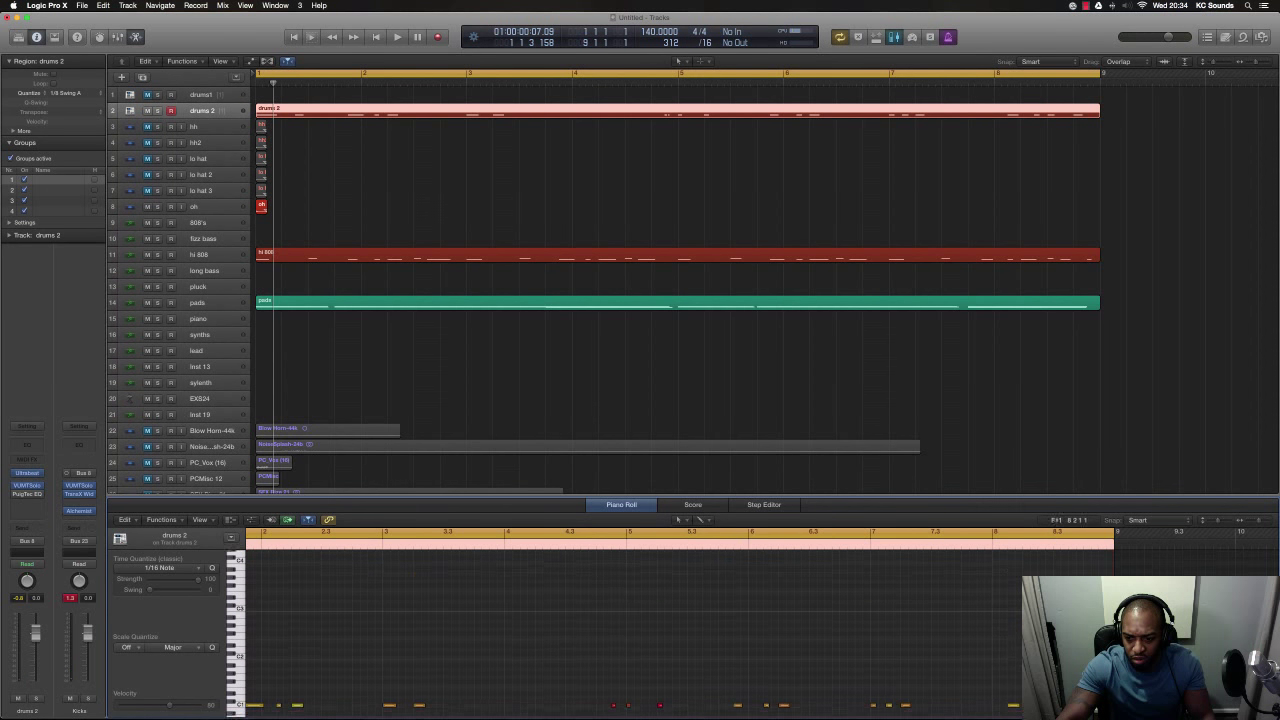
pyautogui.press('super+Left')
pyautogui.scroll(-2, 328, 591)
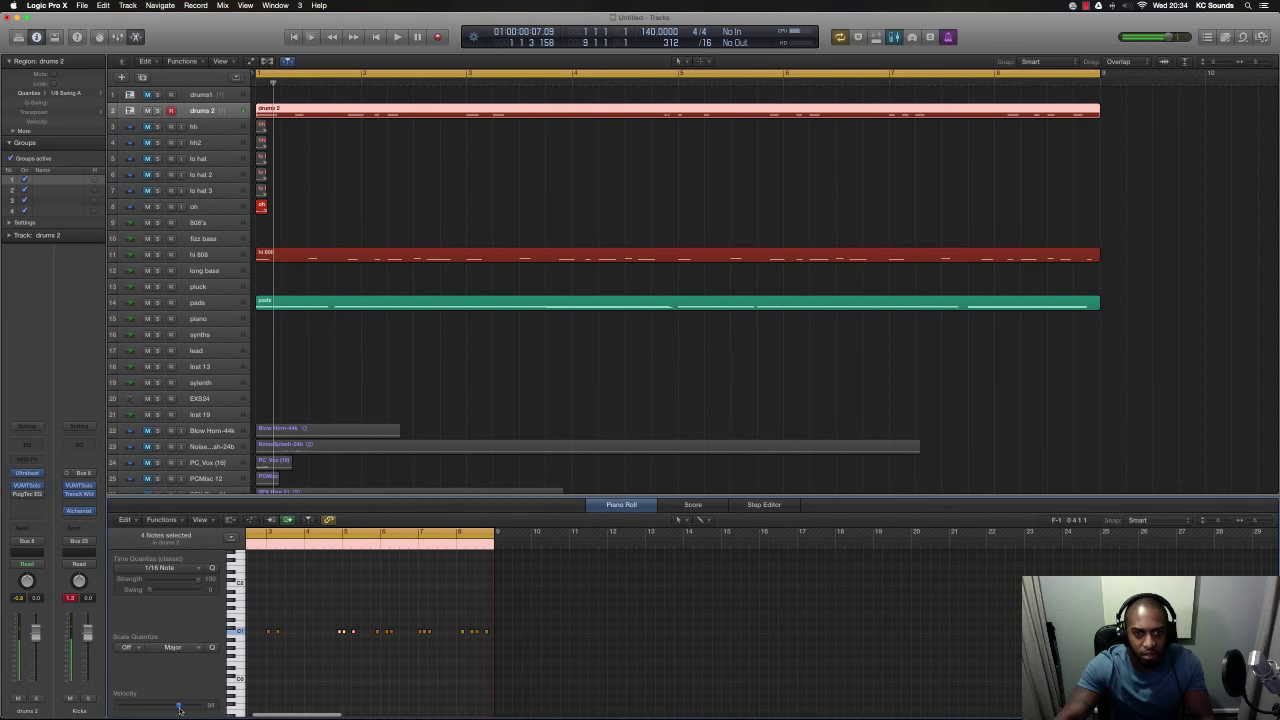
pyautogui.press('space')
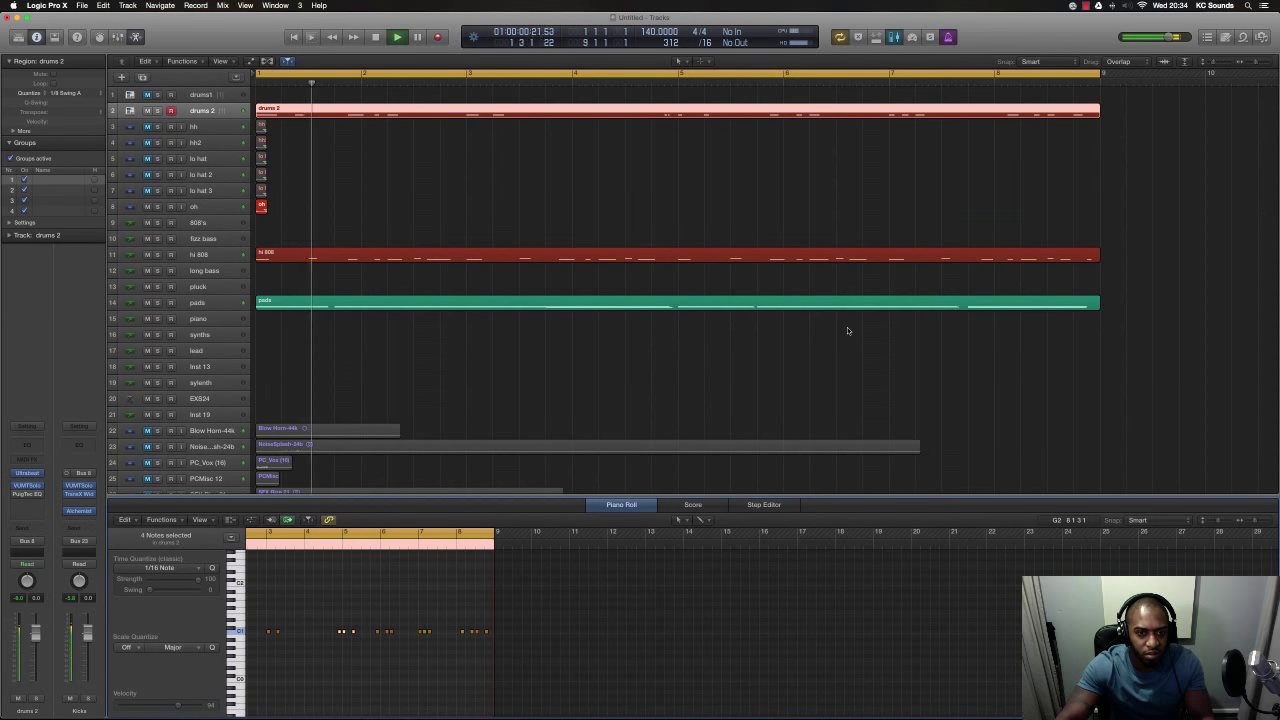
pyautogui.press('space')
# - Merge the two overlapping drums 2 regions and set the velocity of the last four upper-row notes to 100
pyautogui.moveTo(594, 150); pyautogui.dragTo(596, 135)
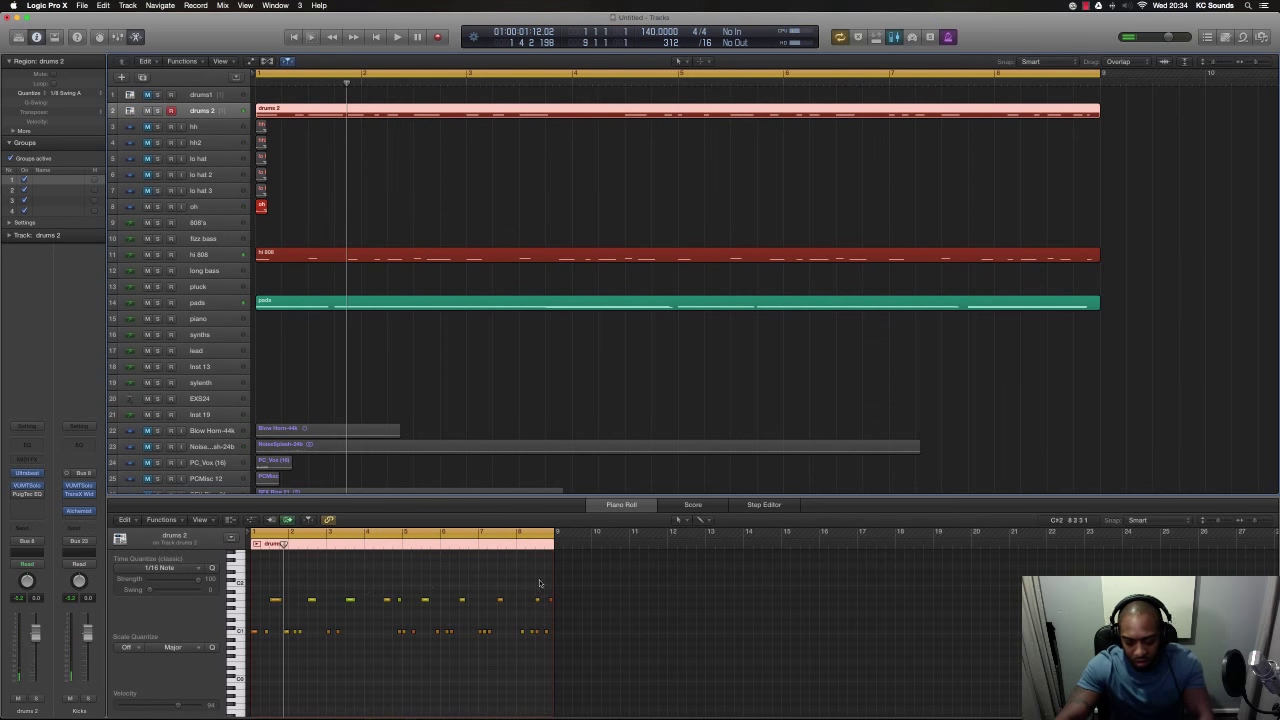
pyautogui.moveTo(539, 583); pyautogui.dragTo(550, 602)
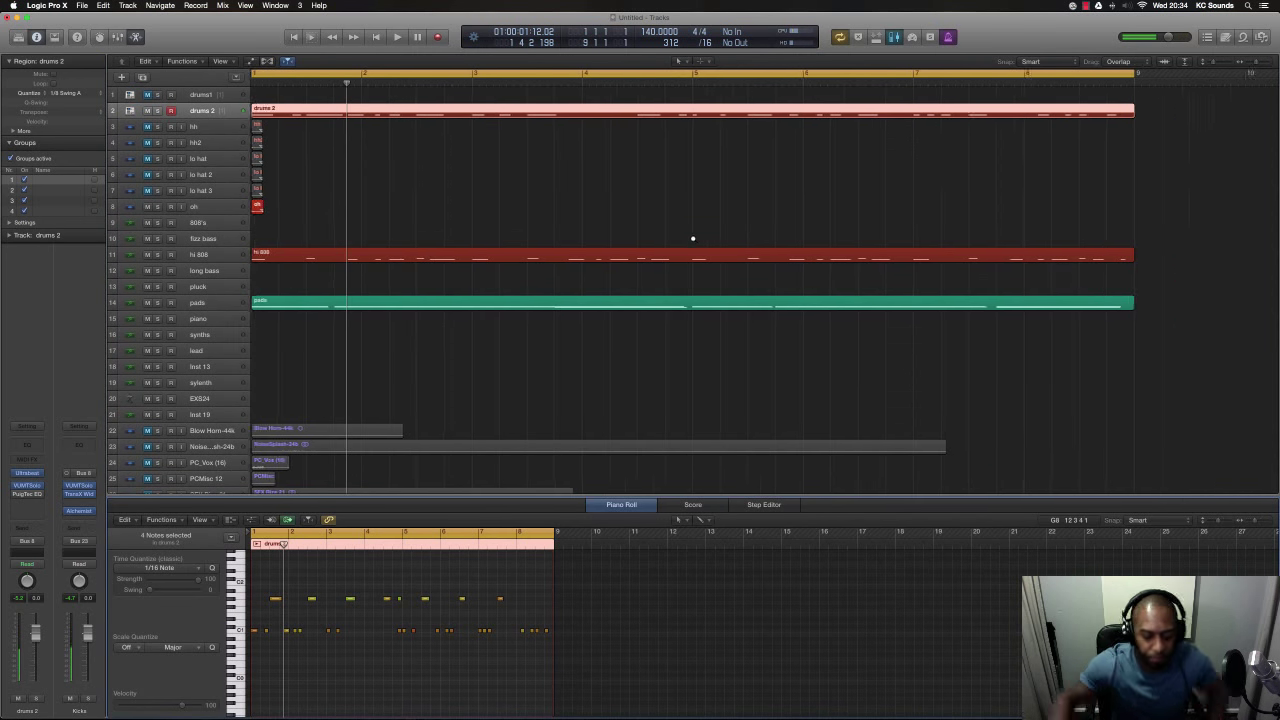
pyautogui.scroll(2, 690, 245)
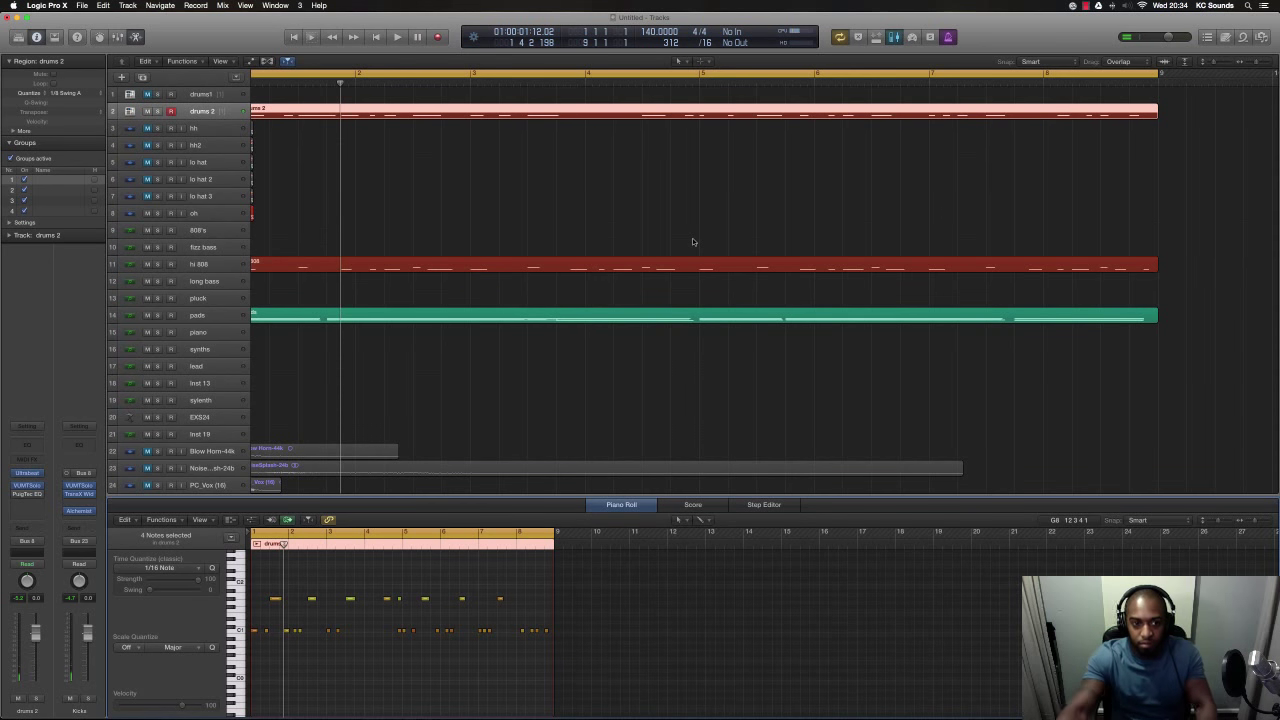
# - Play back the beat and delete the two C1 notes at the start of bar 3 in the drums 2 region
pyautogui.press('space')
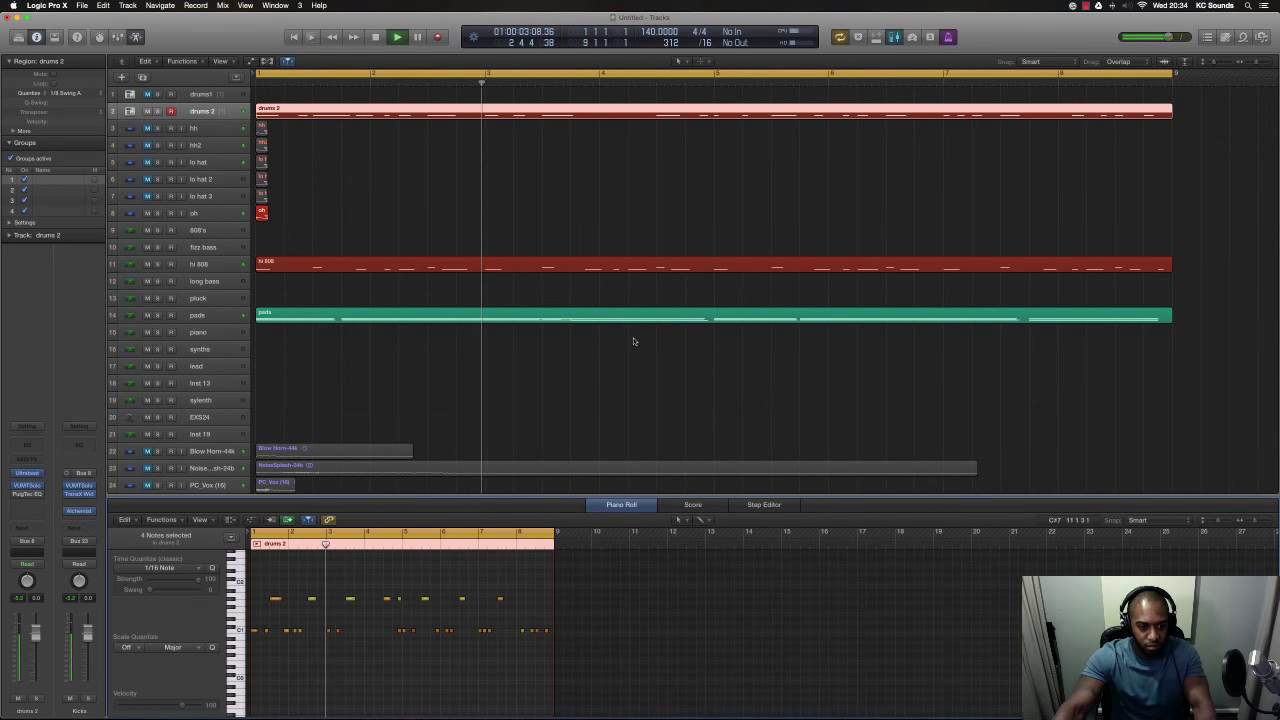
pyautogui.press('space')
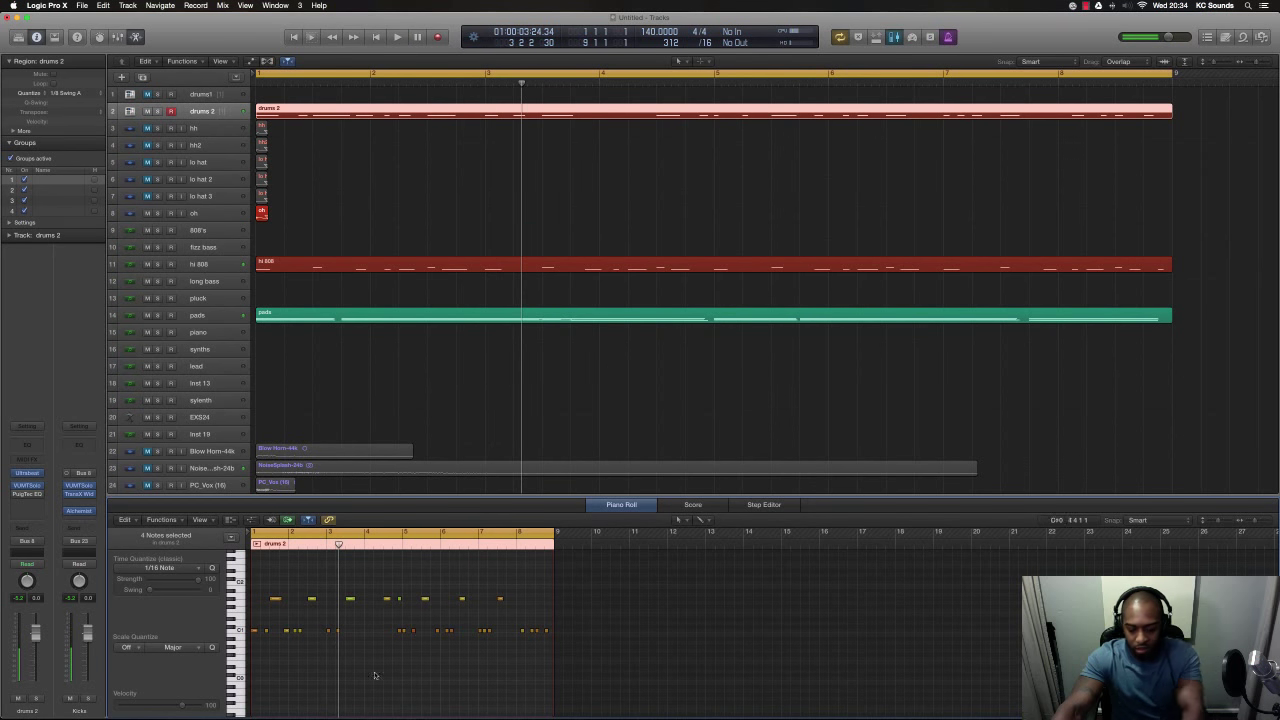
pyautogui.press('Return')
pyautogui.press('space')
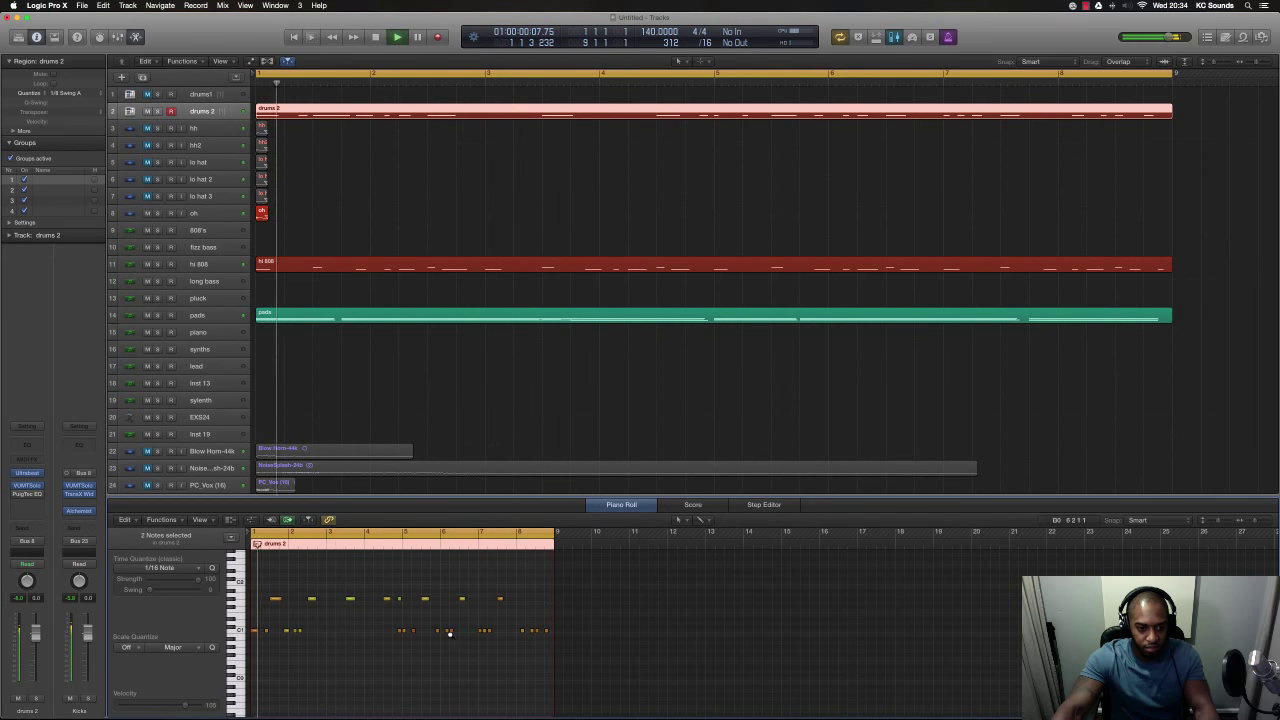
pyautogui.press('super+Right')
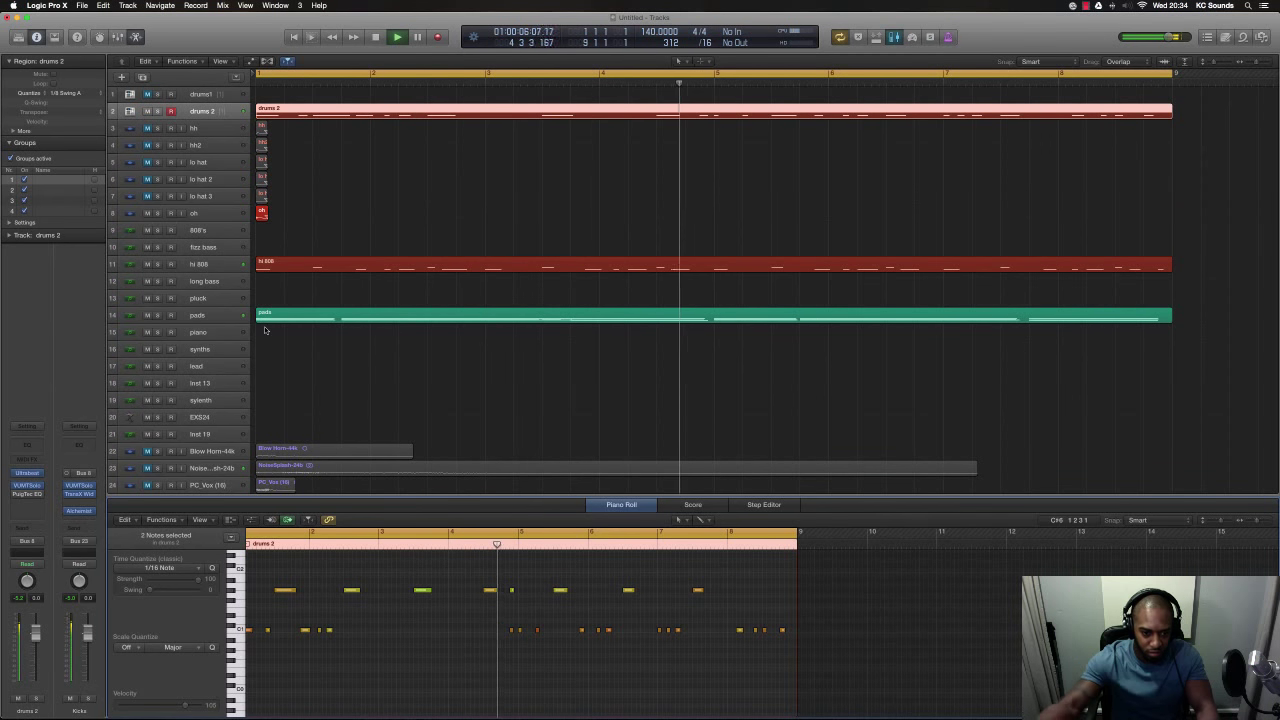
pyautogui.press('space')
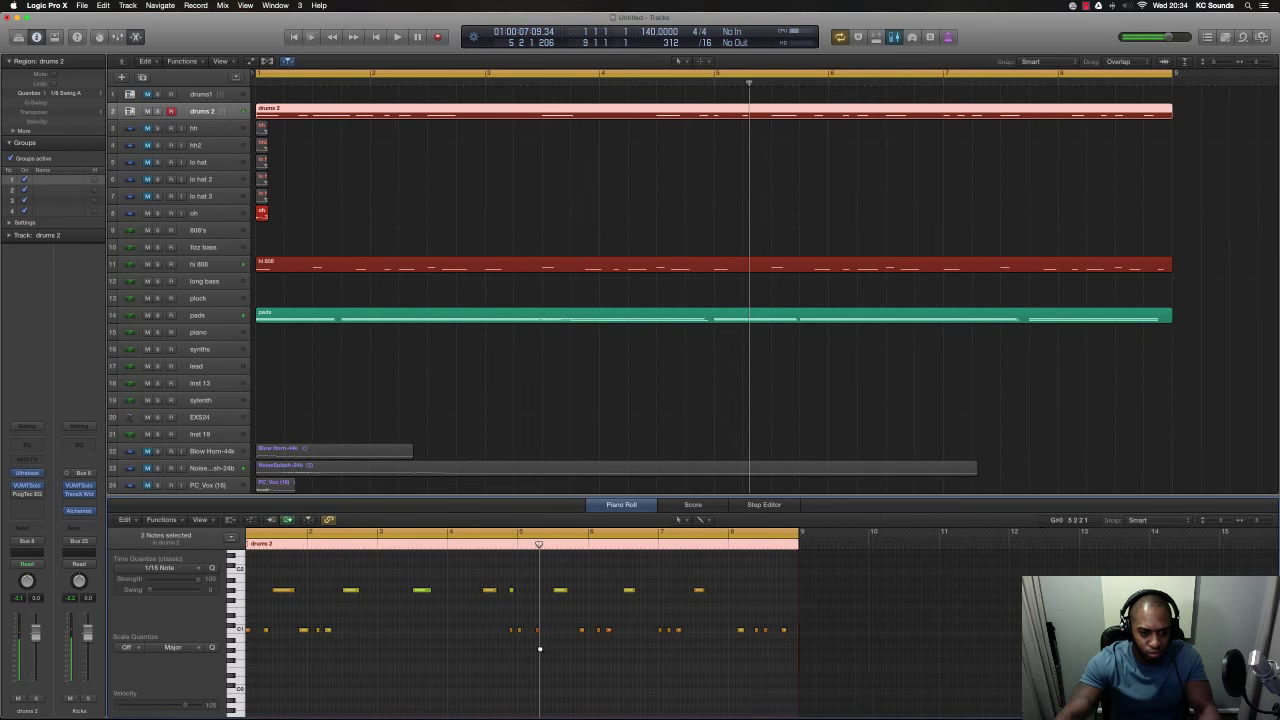
# - Lower the velocity of the middle C1 note in the group just before bar 5 of drums 2 and replay from bar 1
pyautogui.press('super+Right')
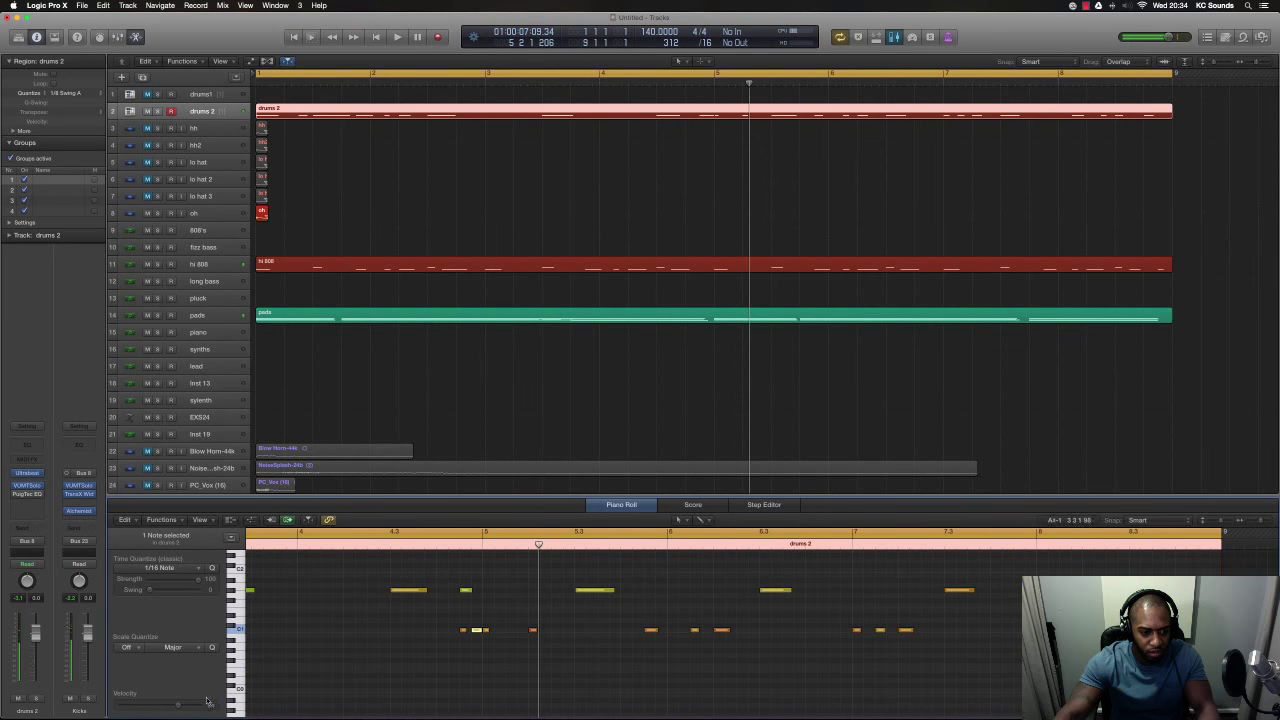
pyautogui.press('Return')
pyautogui.press('space')
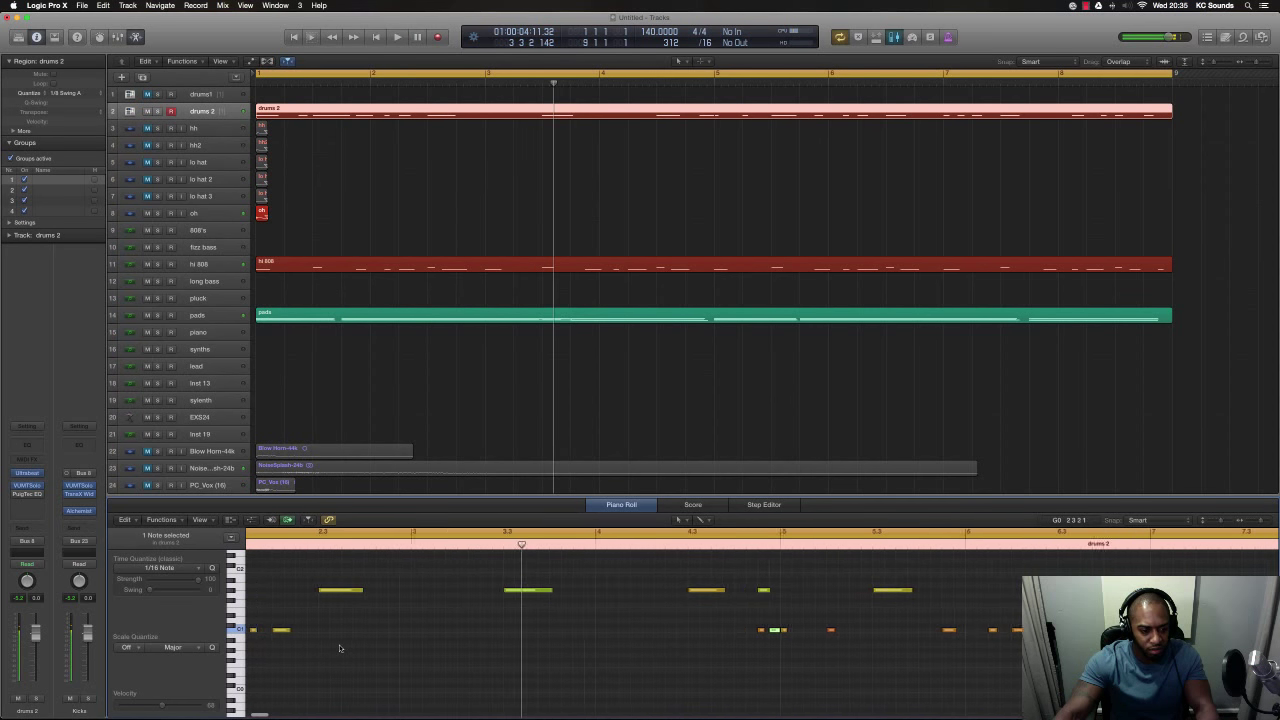
pyautogui.press('Return')
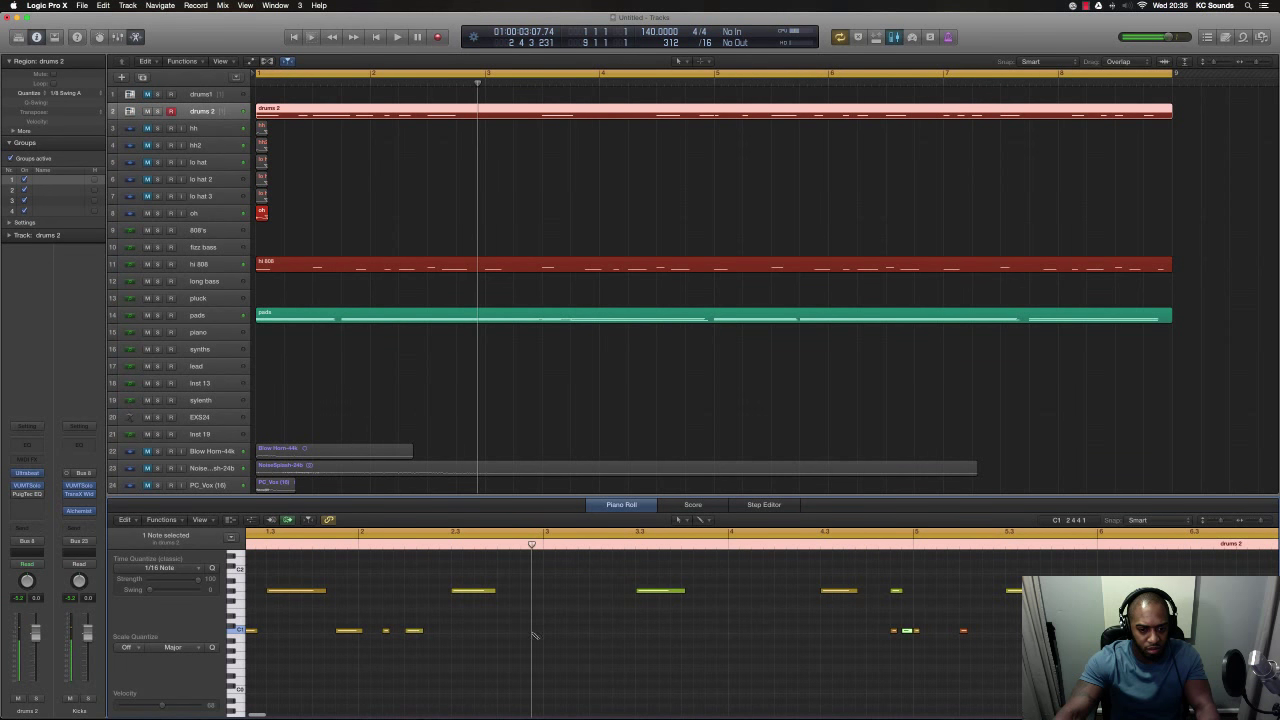
# - Add three evenly spaced C1 notes starting on bar 3 in drums 2, raise their velocity slightly, and play the beat back
pyautogui.press('Return')
pyautogui.press('space')
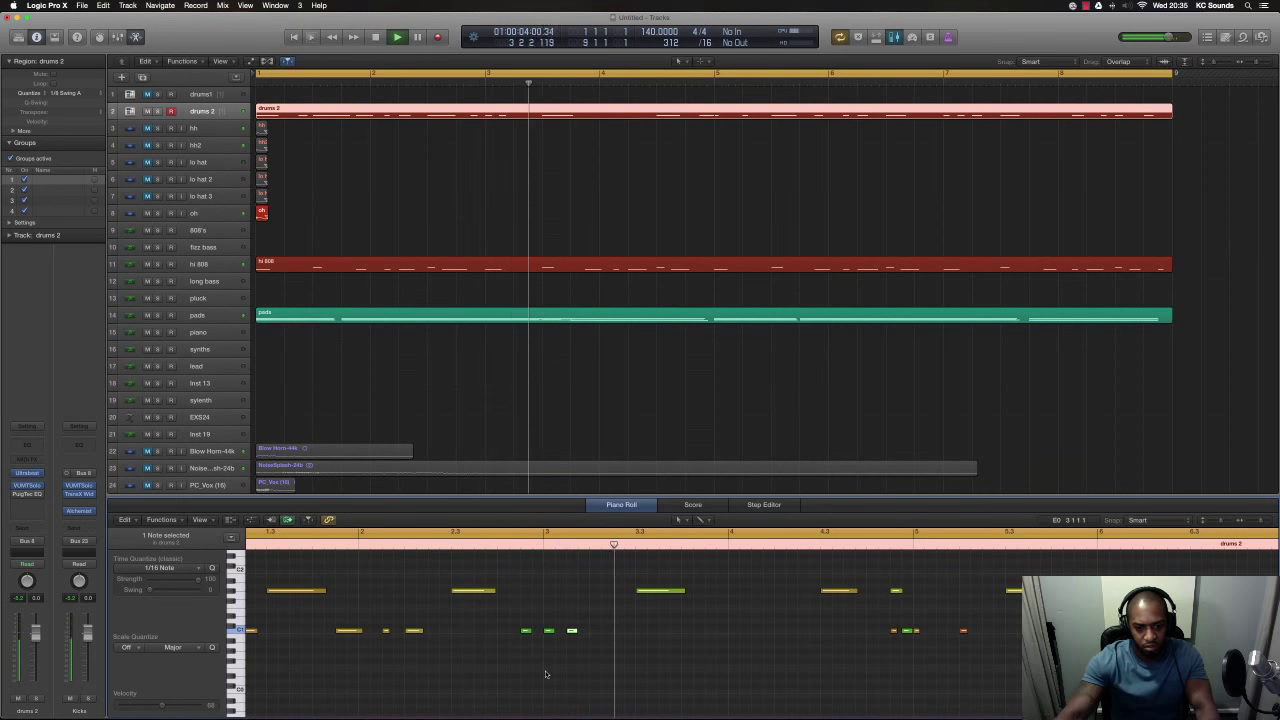
pyautogui.moveTo(604, 643); pyautogui.dragTo(542, 620)
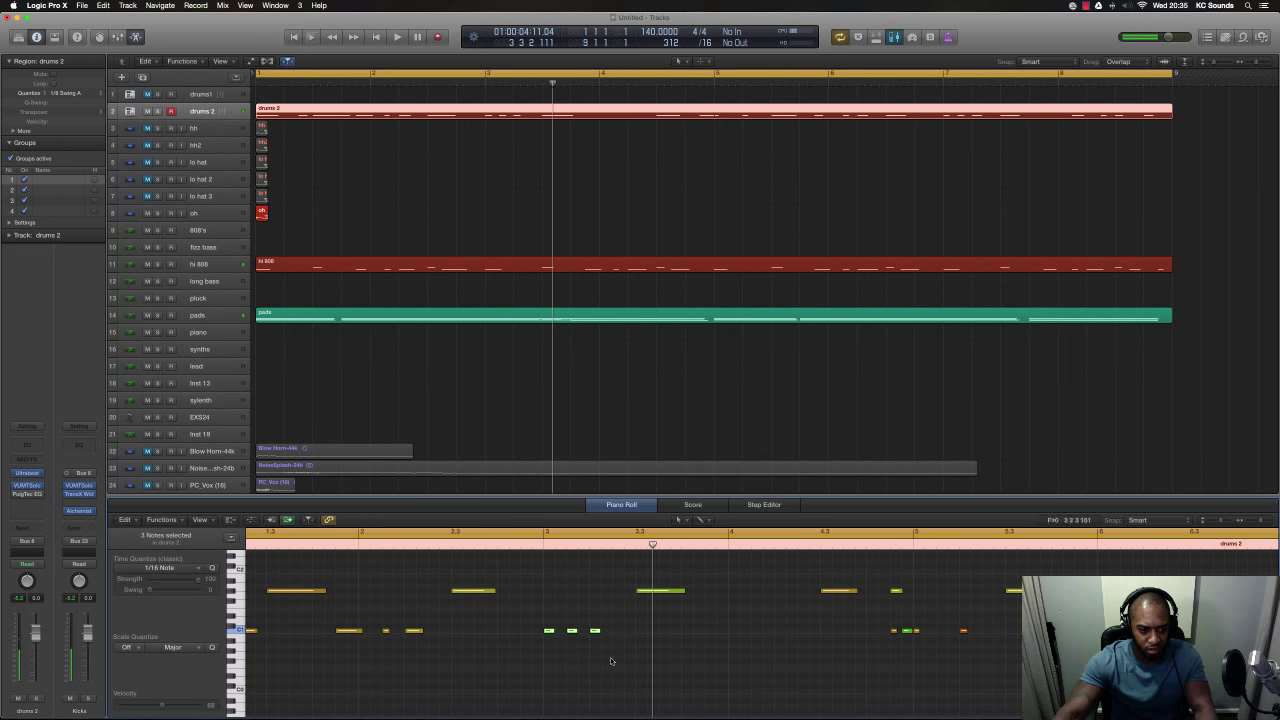
pyautogui.press('Return')
pyautogui.press('space')
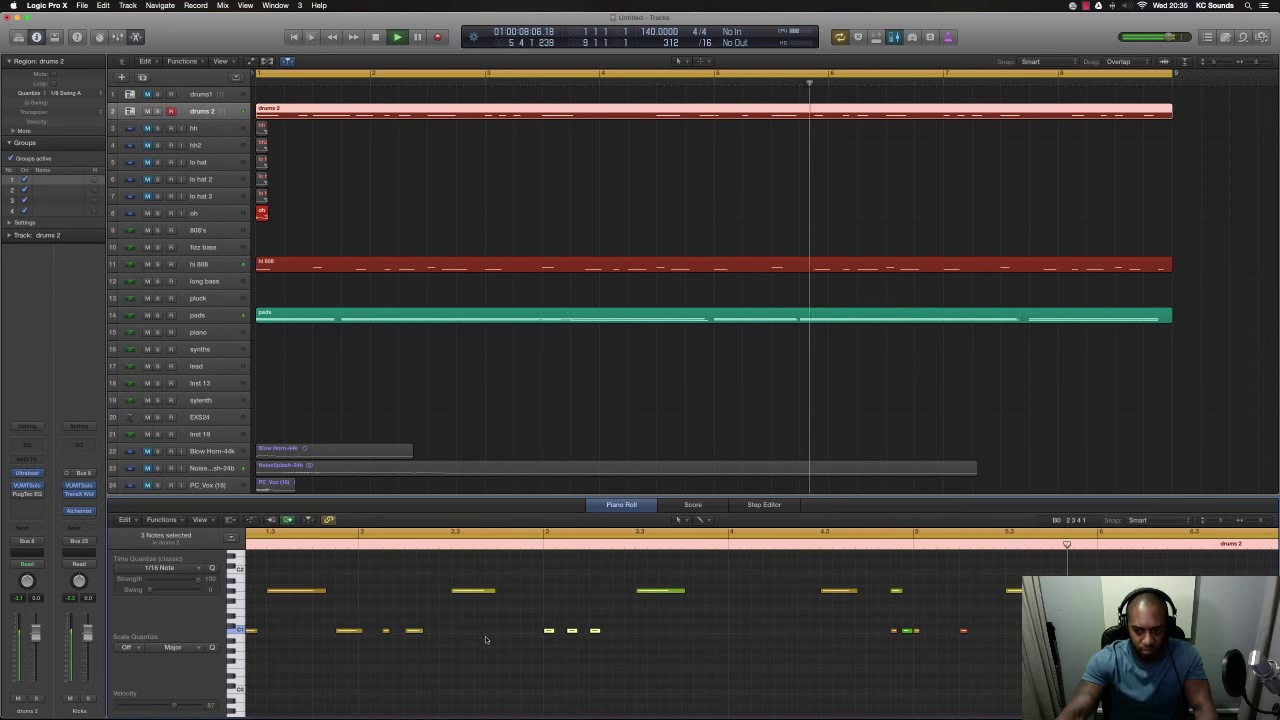
pyautogui.press('space')
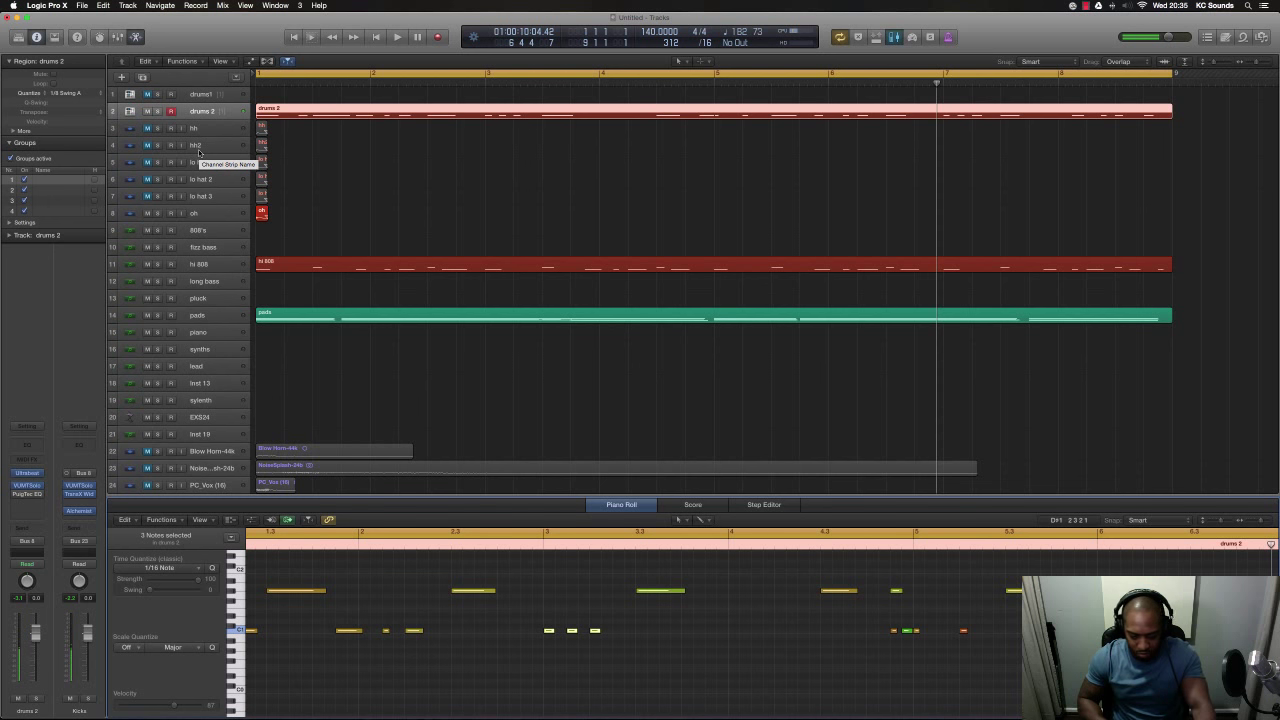
# - Play higher-pitched drum hits live on drums 2, capture them as a region, and merge it with the existing drums 2 region
pyautogui.press('space')
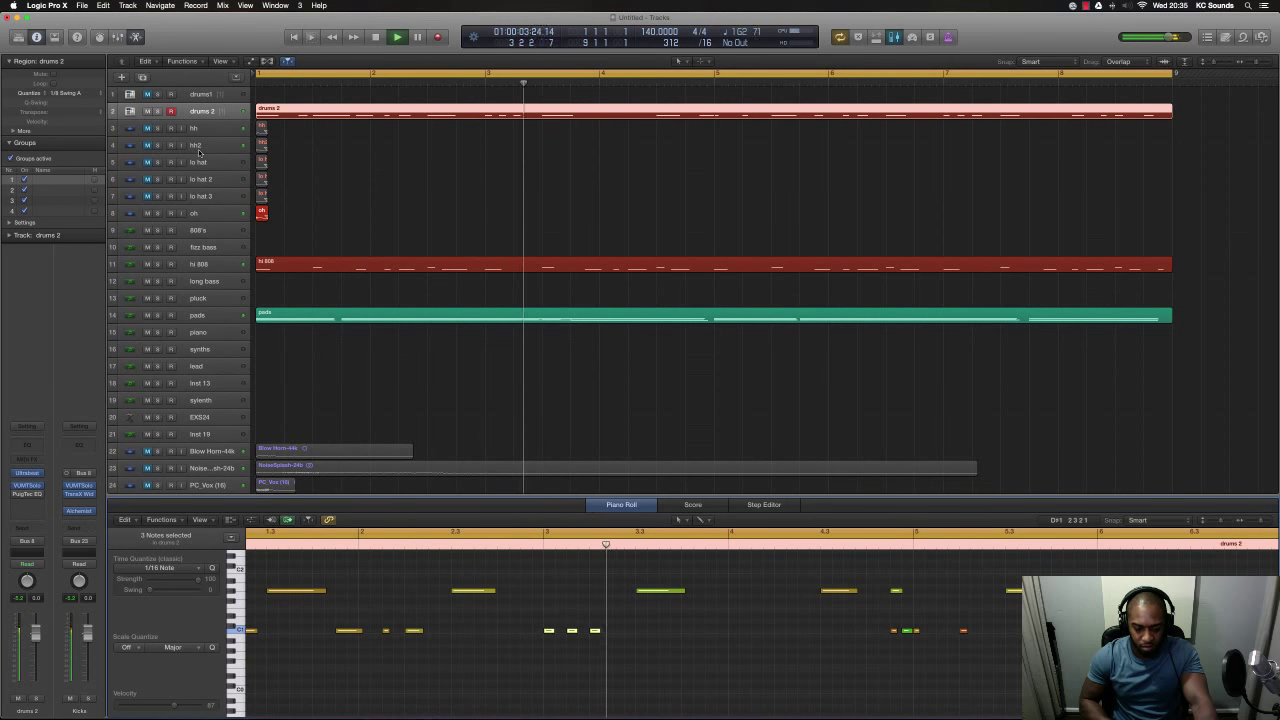
pyautogui.press('space')
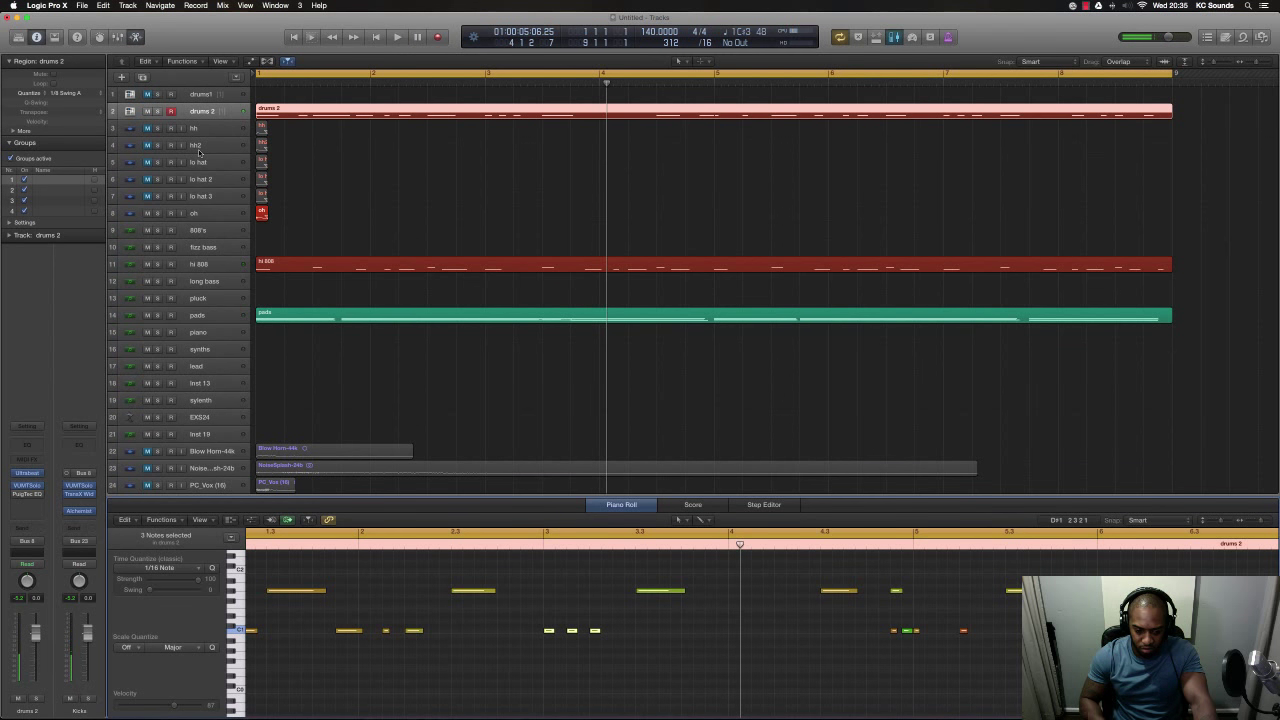
pyautogui.press('space')
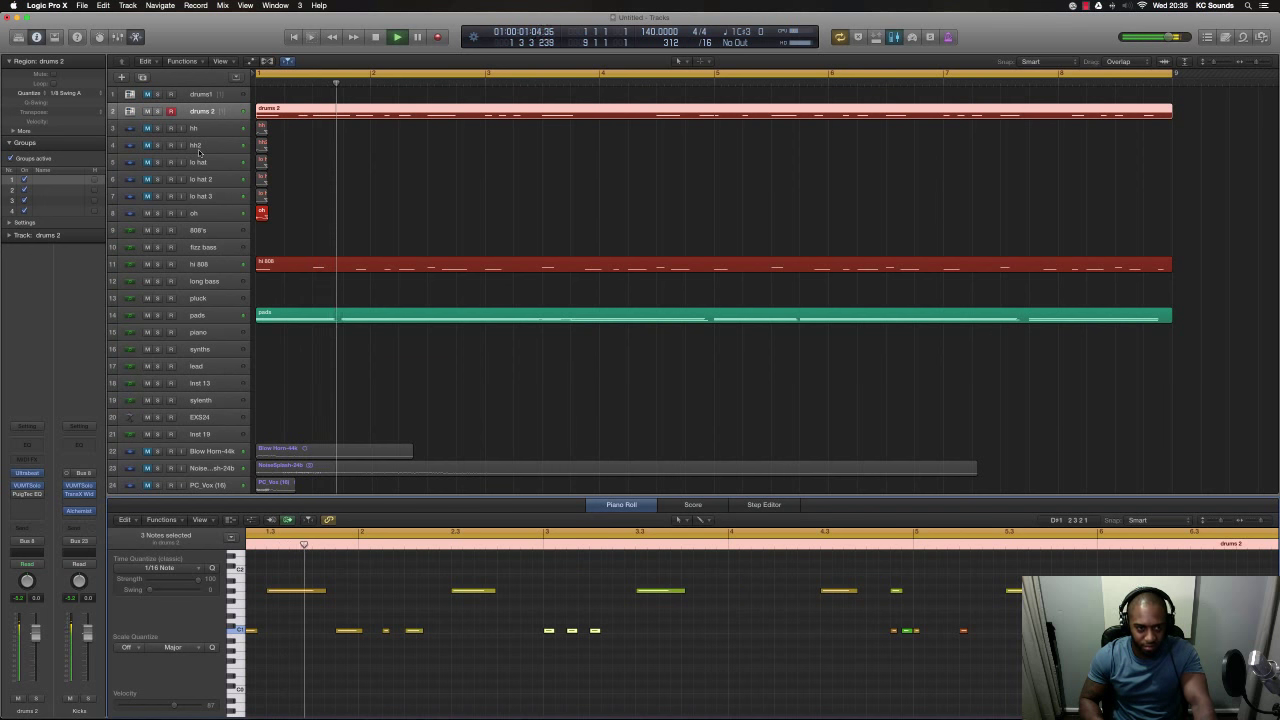
pyautogui.click(400, 145)
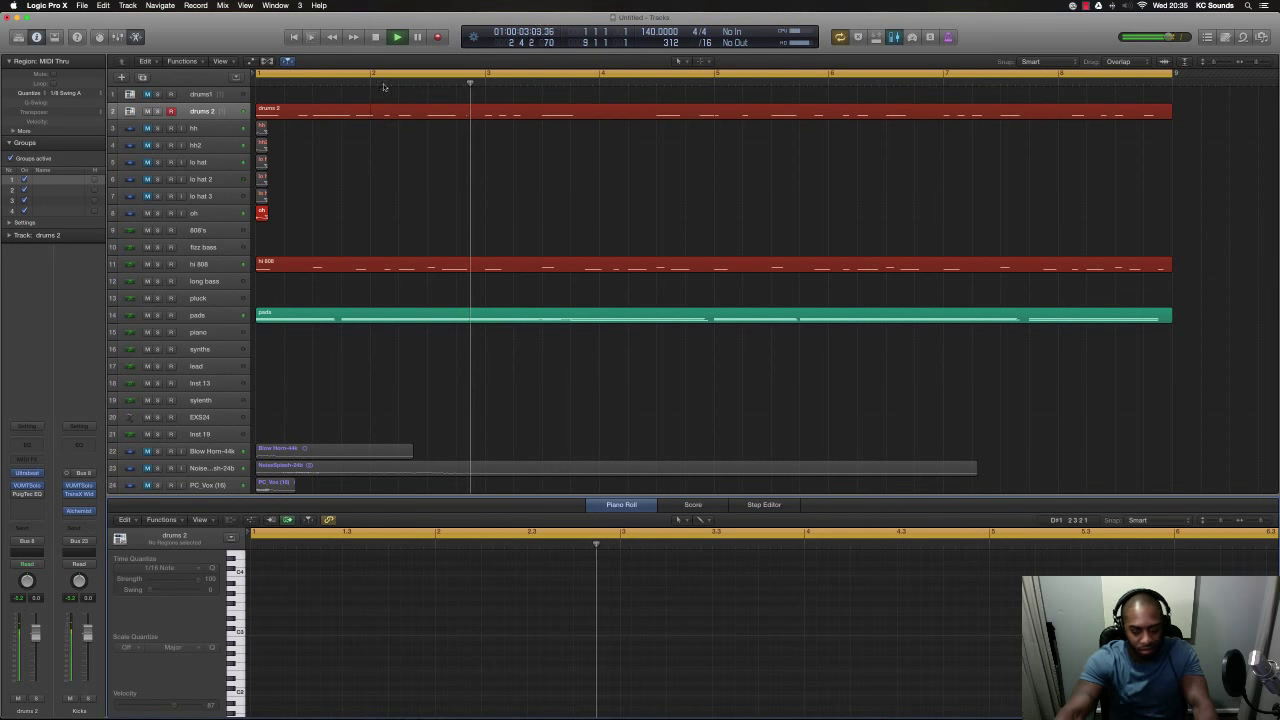
pyautogui.moveTo(400, 145); pyautogui.dragTo(334, 114)
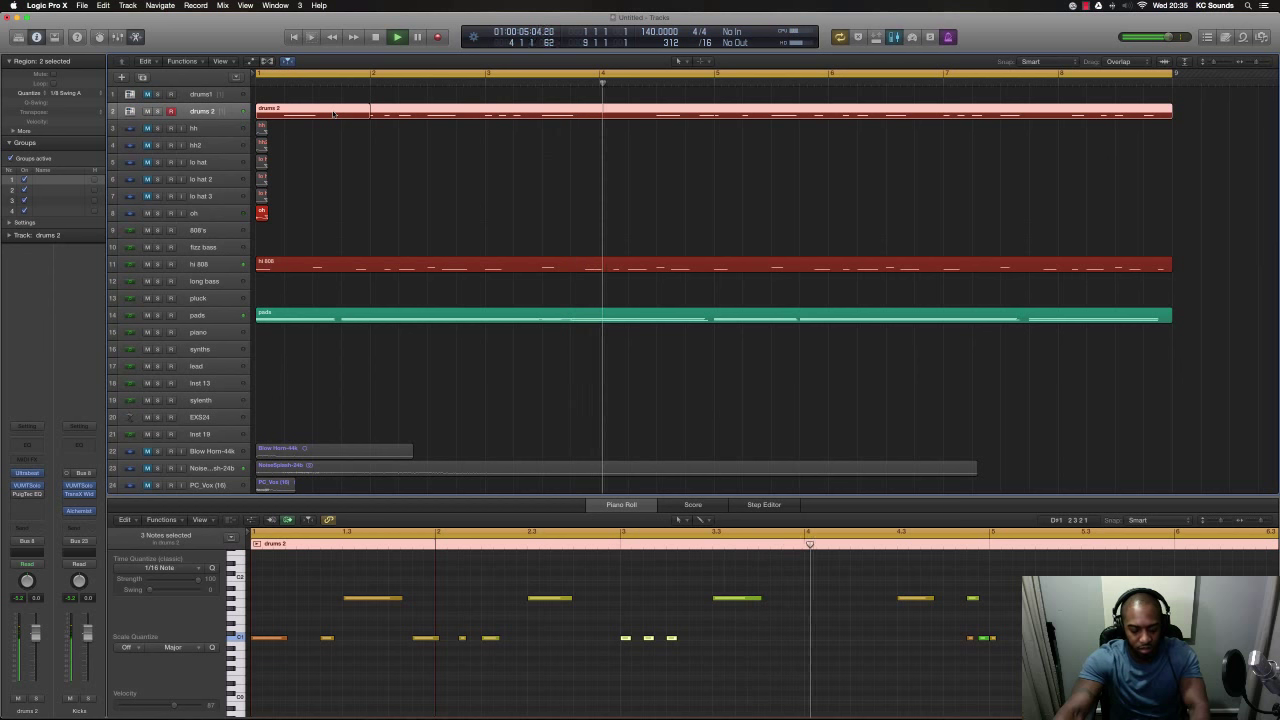
pyautogui.click(334, 114)
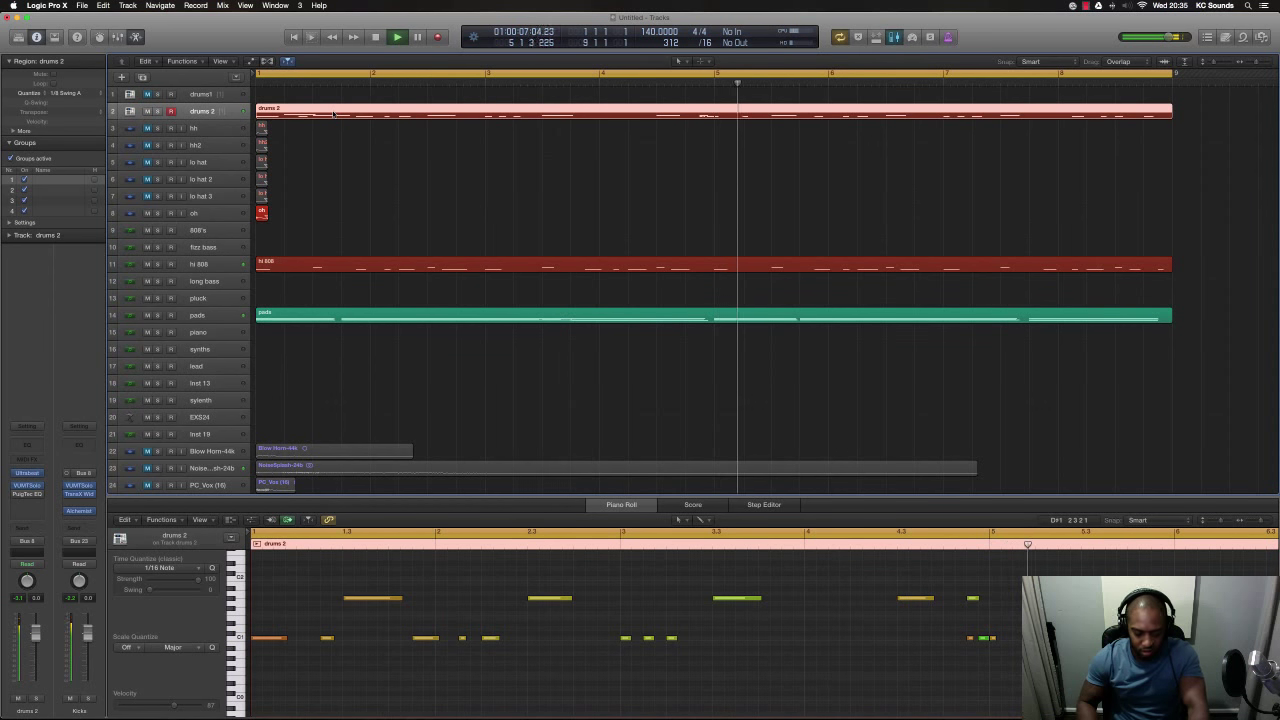
pyautogui.press('space')
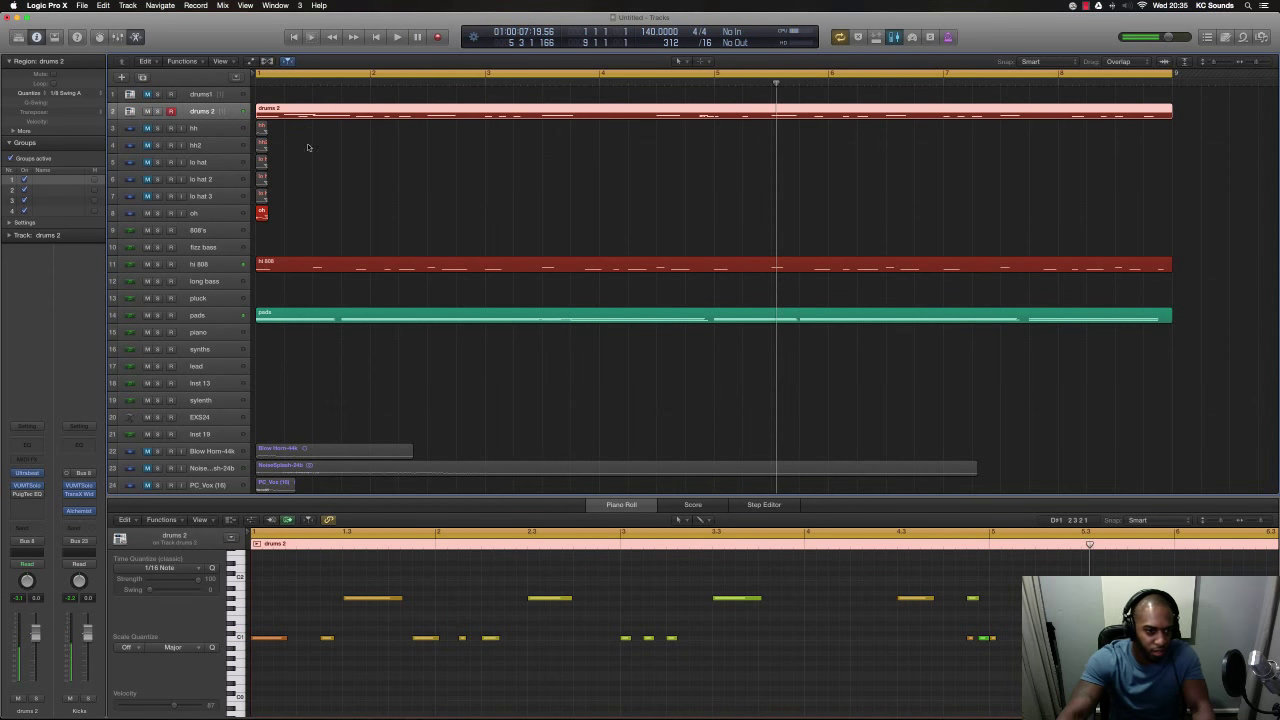
# - Try out the sylenth, EXS24, synths and piano tracks and settle on the pluck track for the next part
pyautogui.click(210, 399)
pyautogui.click(208, 420)
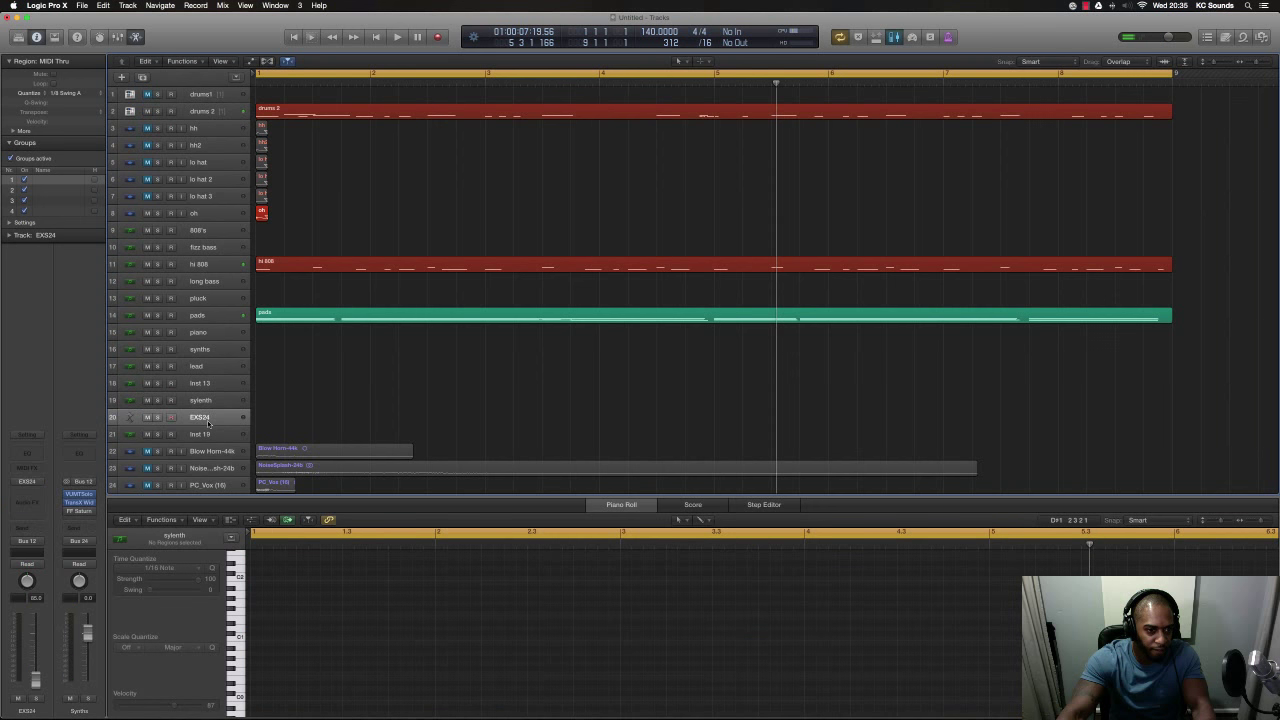
pyautogui.click(205, 350)
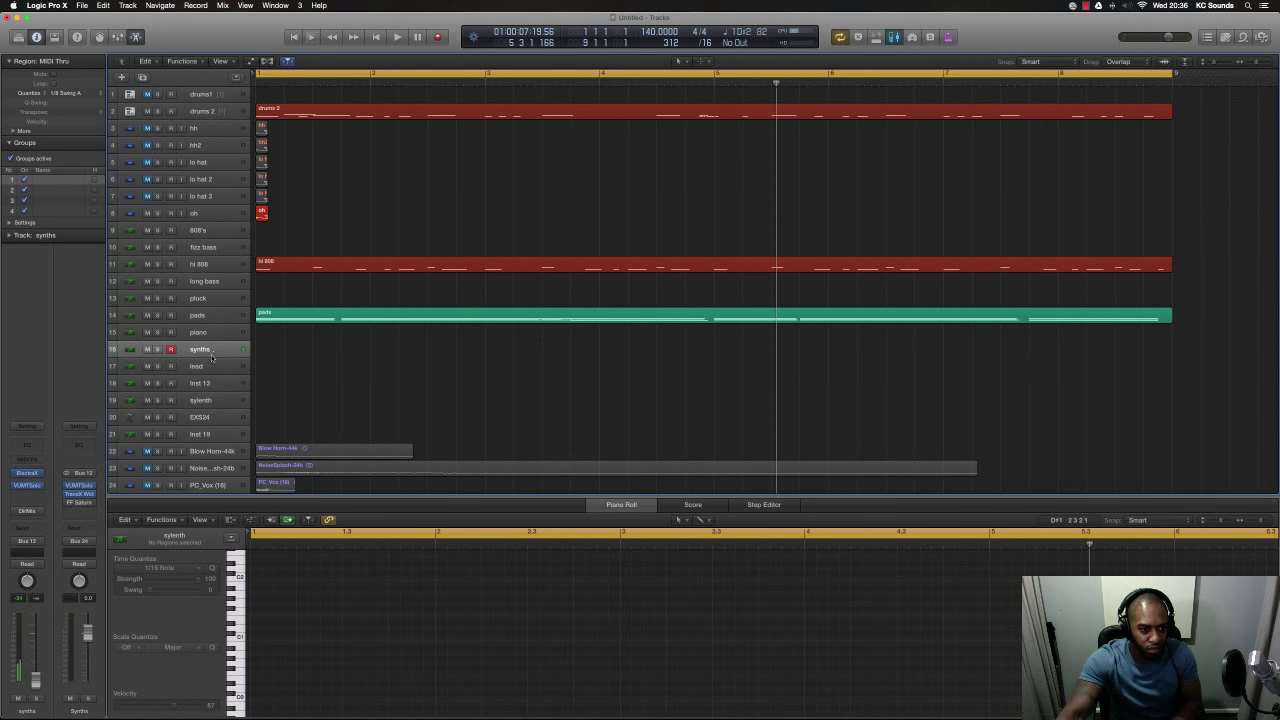
pyautogui.click(202, 335)
pyautogui.click(209, 300)
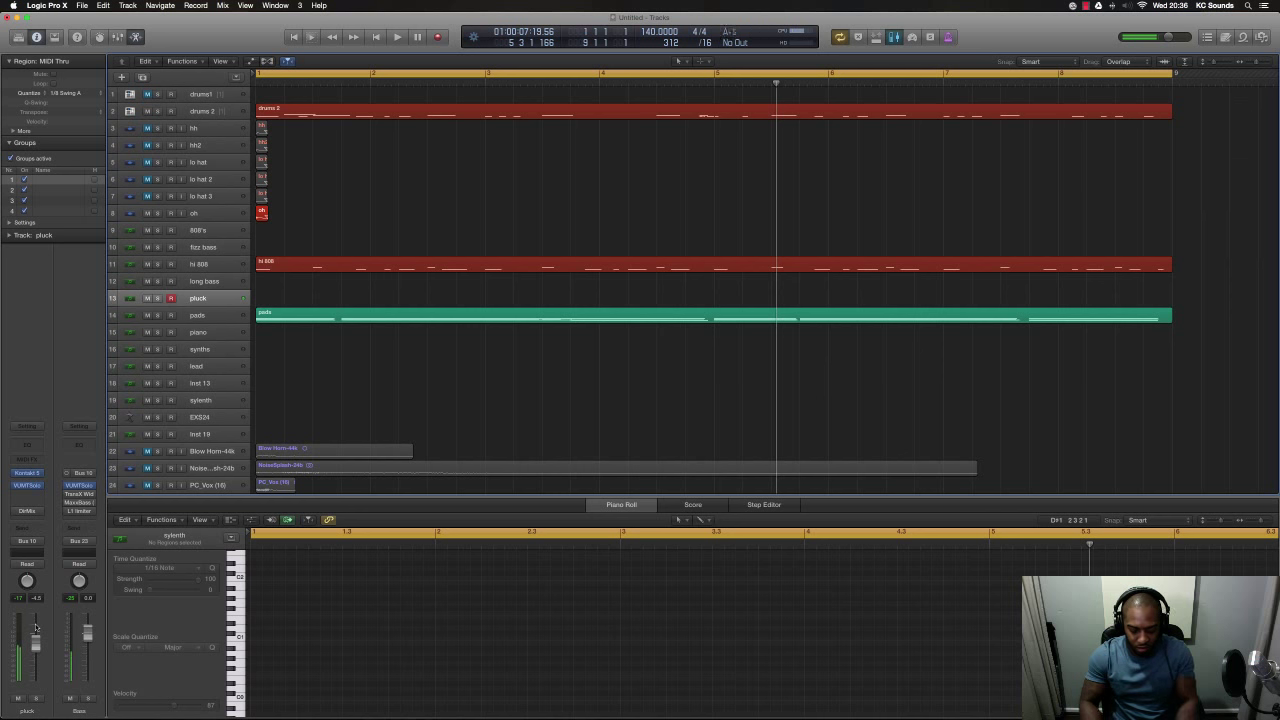
# - Rehearse the pluck sound over the beat, raise the pluck track's volume, and route its output to Bus 12
pyautogui.press('Return')
pyautogui.press('space')
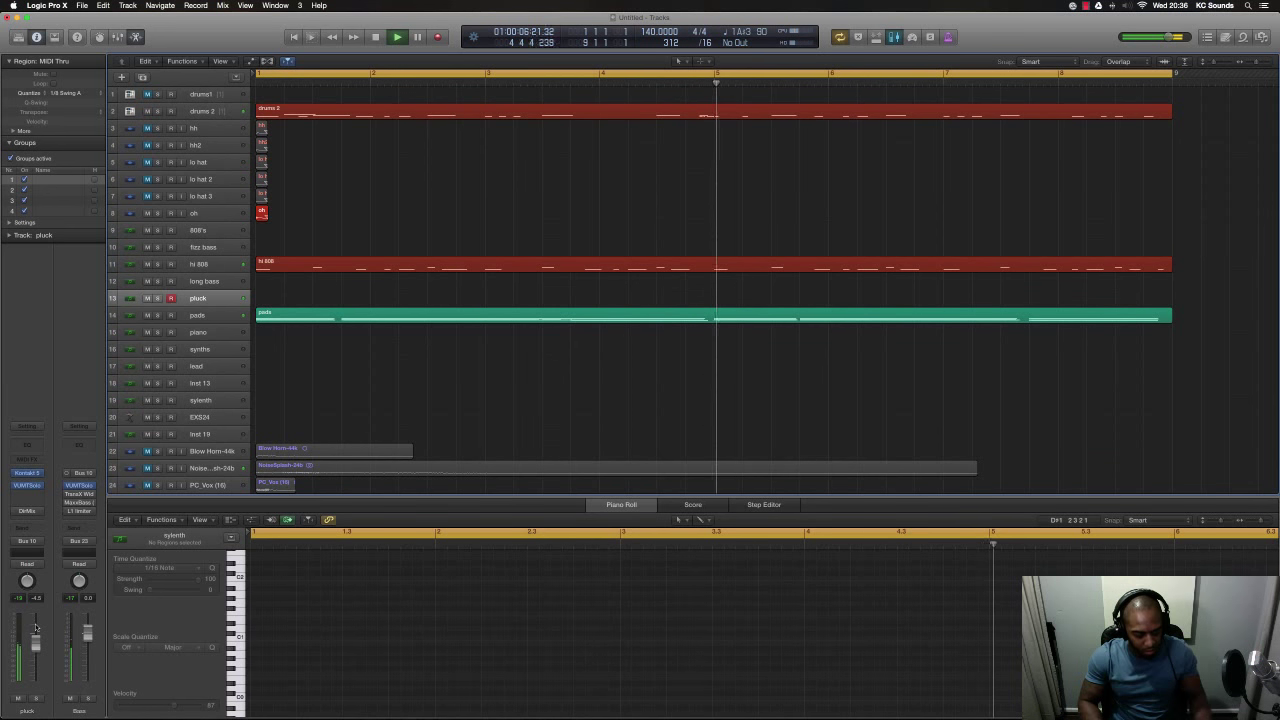
pyautogui.press('space')
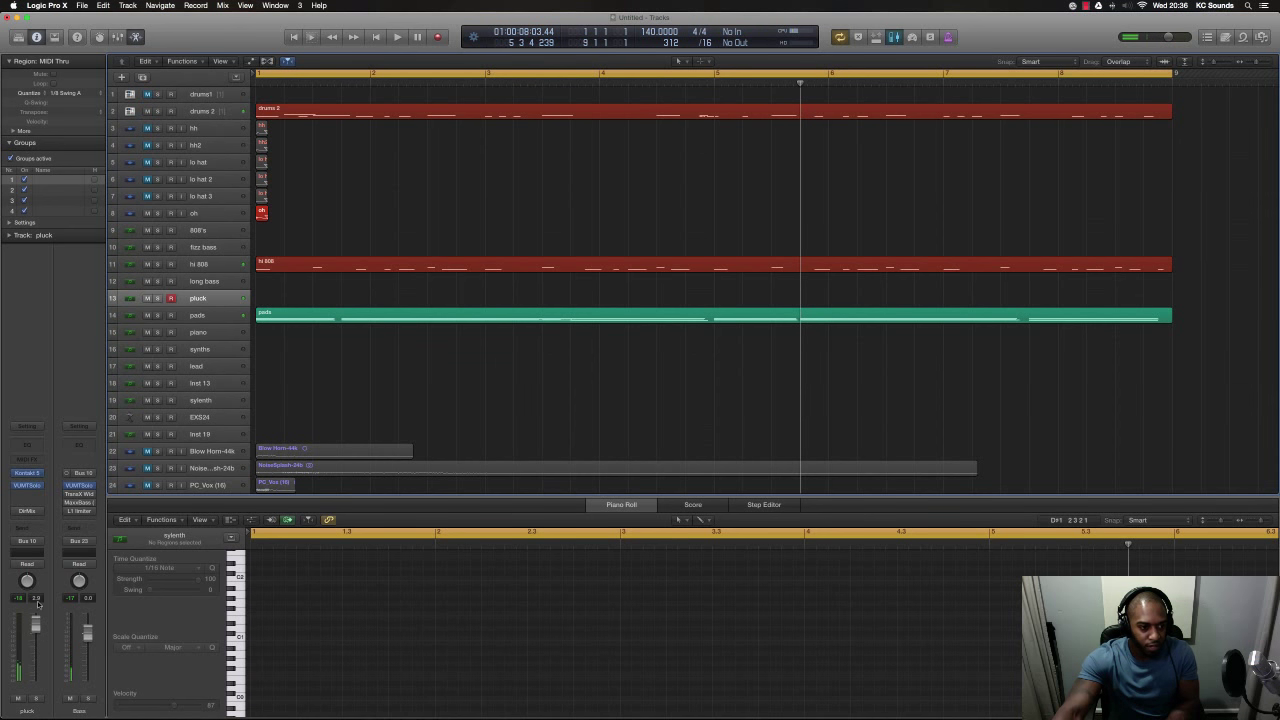
pyautogui.click(40, 545)
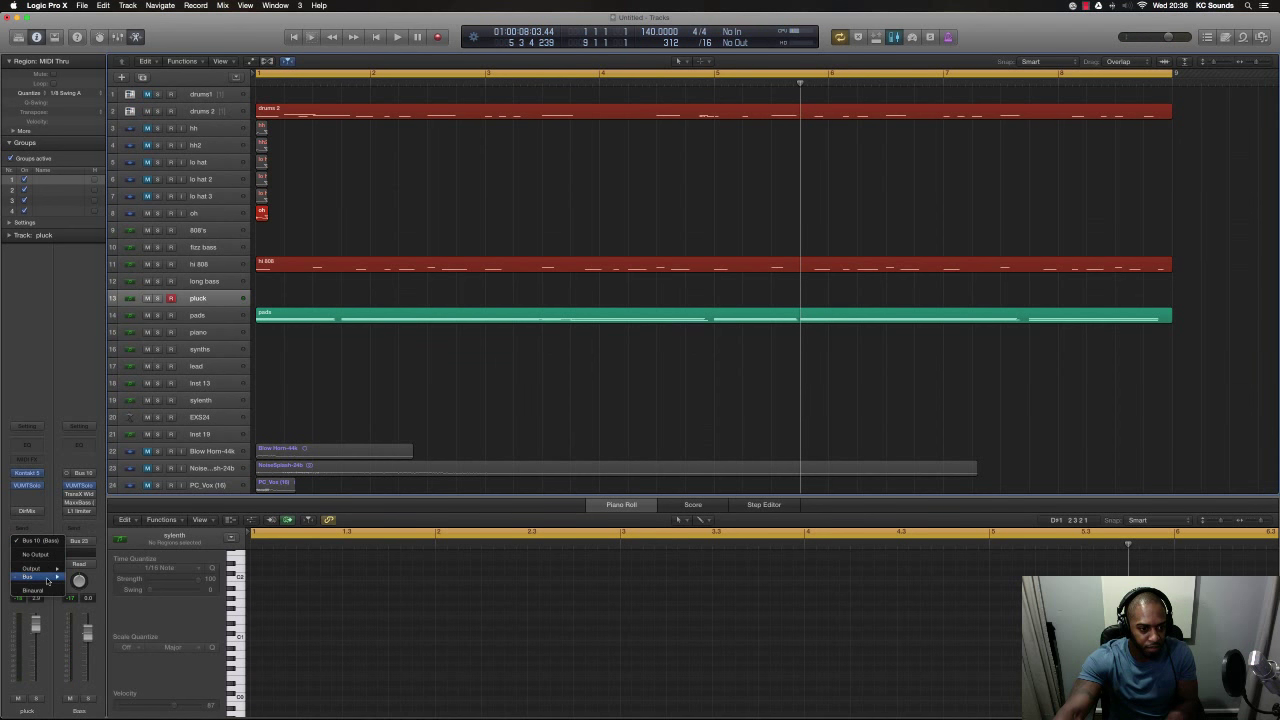
pyautogui.moveTo(45, 578)
pyautogui.click(110, 581)
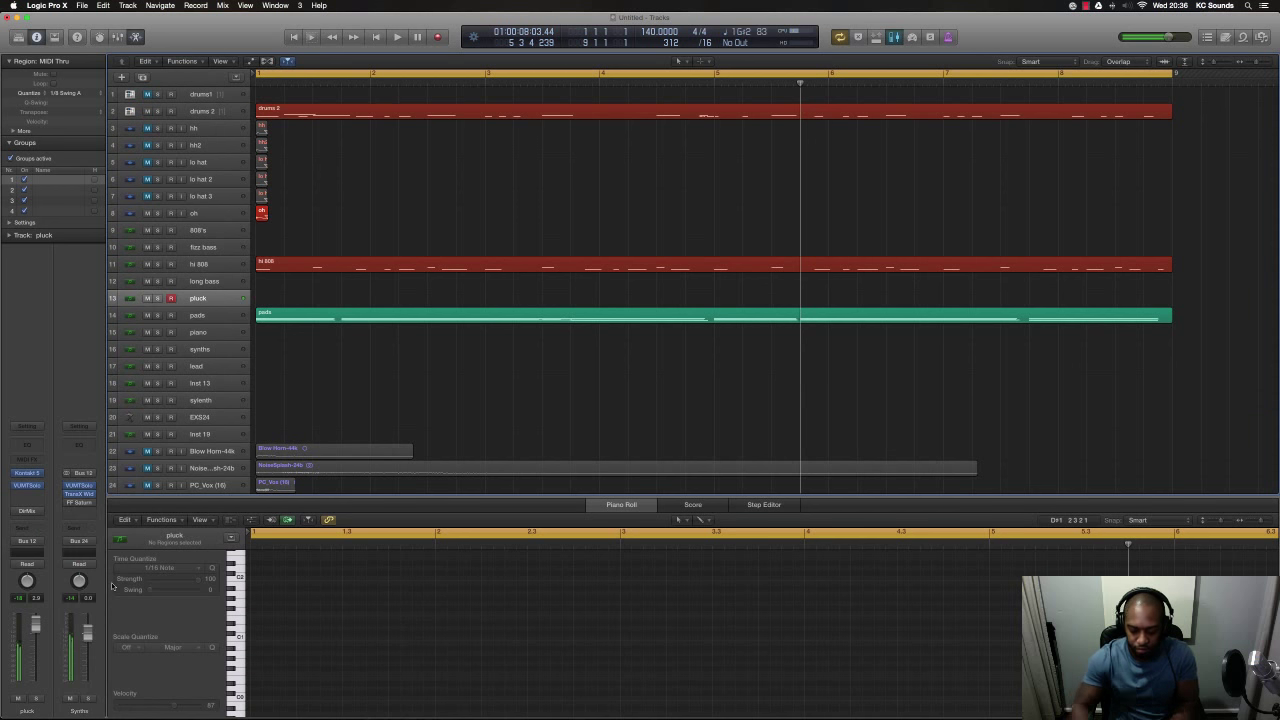
# - Play a pluck melody live through the eight-bar cycle from bar 1 and capture it as a recorded region
pyautogui.press('Return')
pyautogui.press('space')
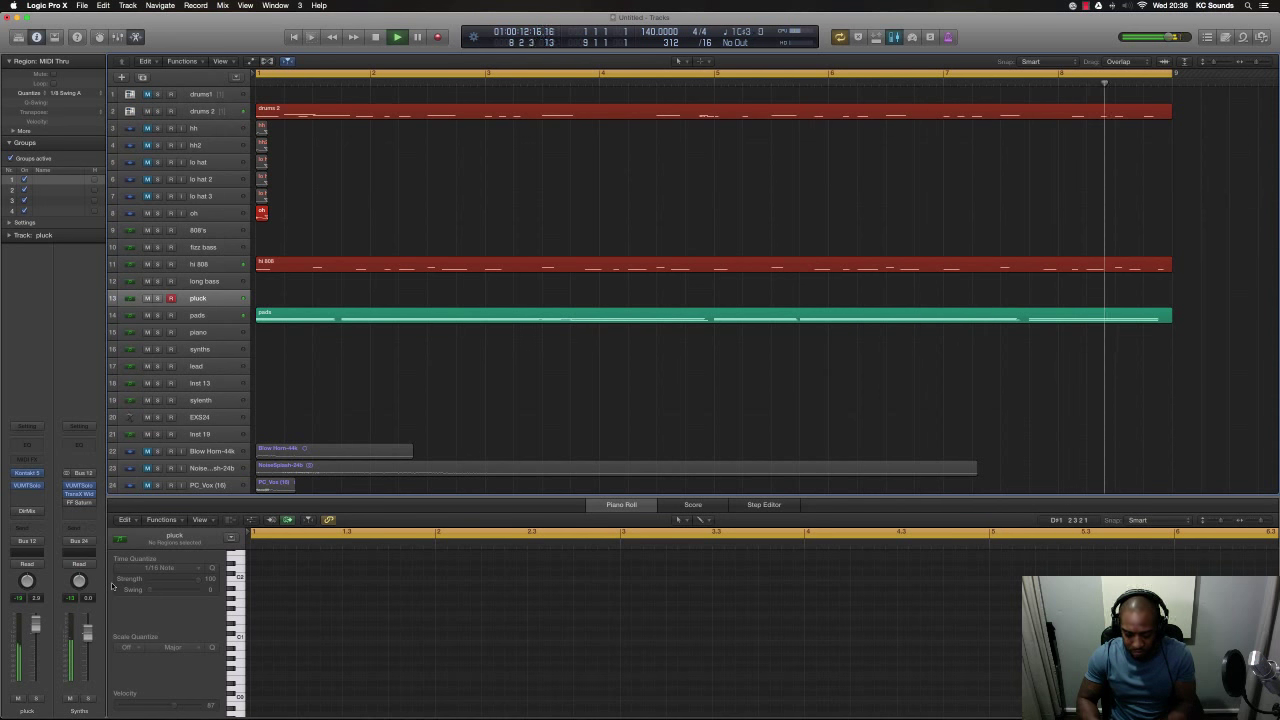
pyautogui.hotkey('shift', 'r')
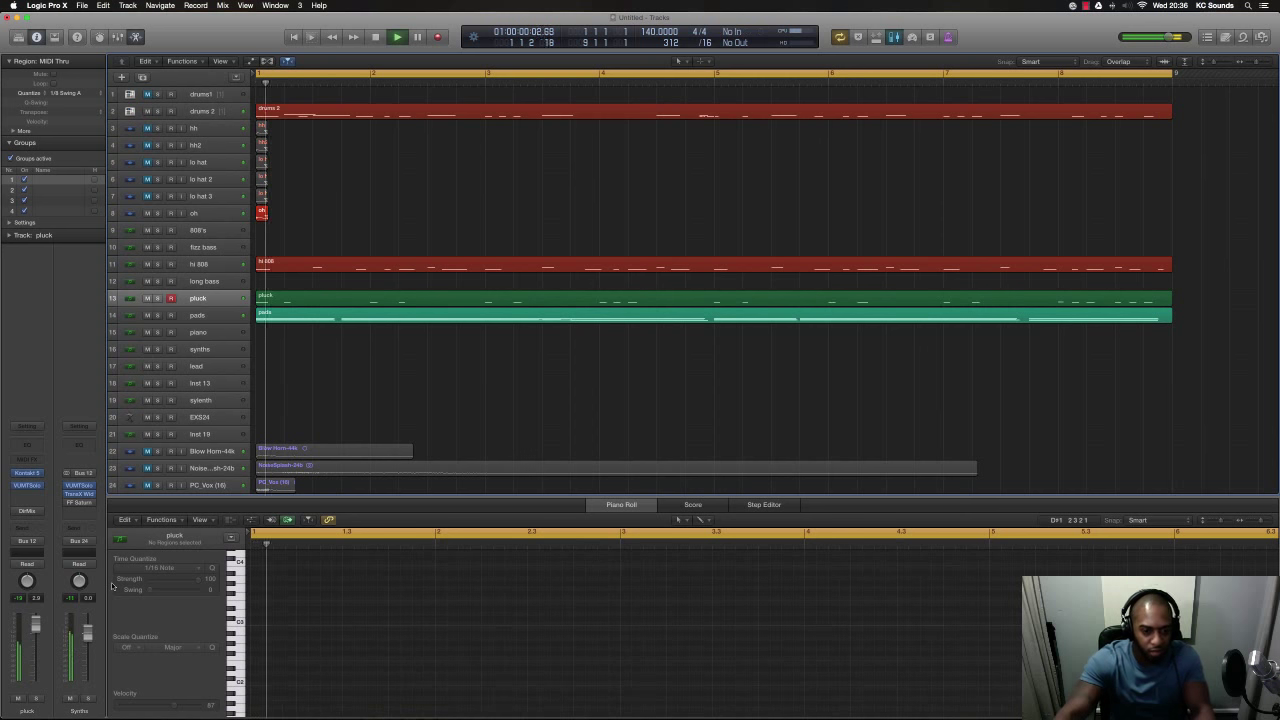
pyautogui.press('space')
# - Examine the high drum hit in the merged drums 2 region and audition a nearby key
pyautogui.click(272, 115)
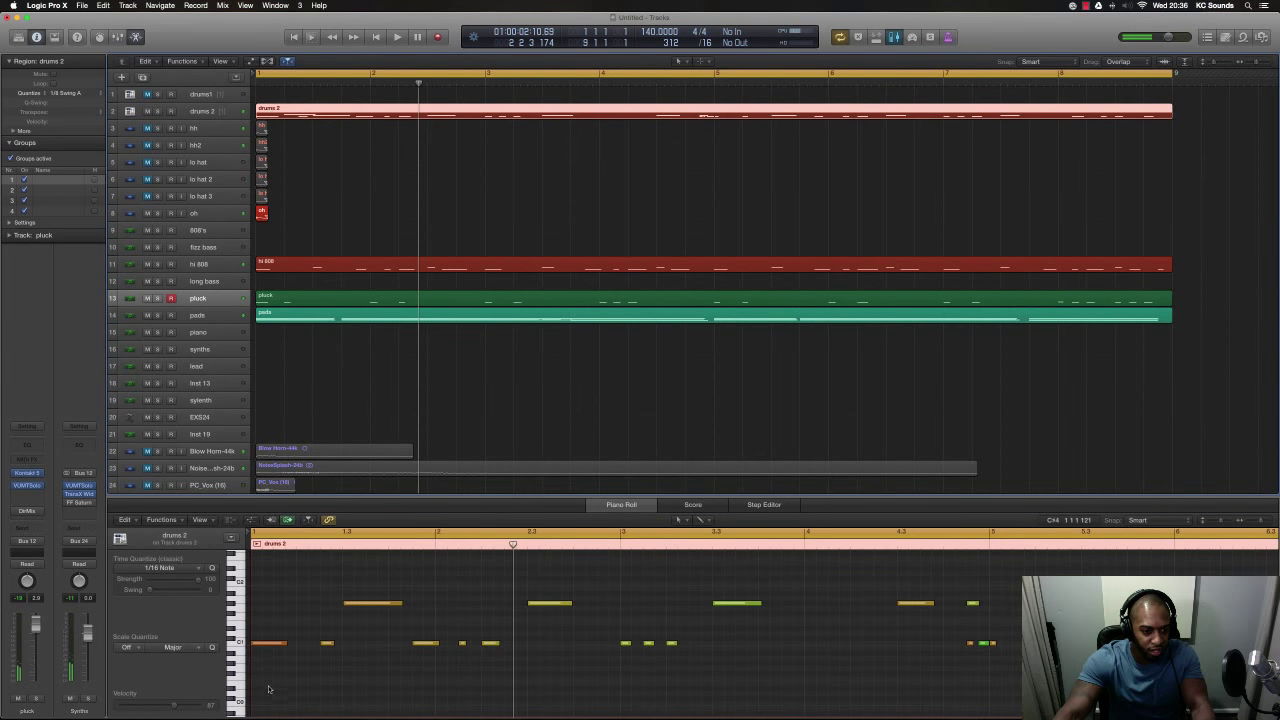
pyautogui.scroll(3, 268, 671)
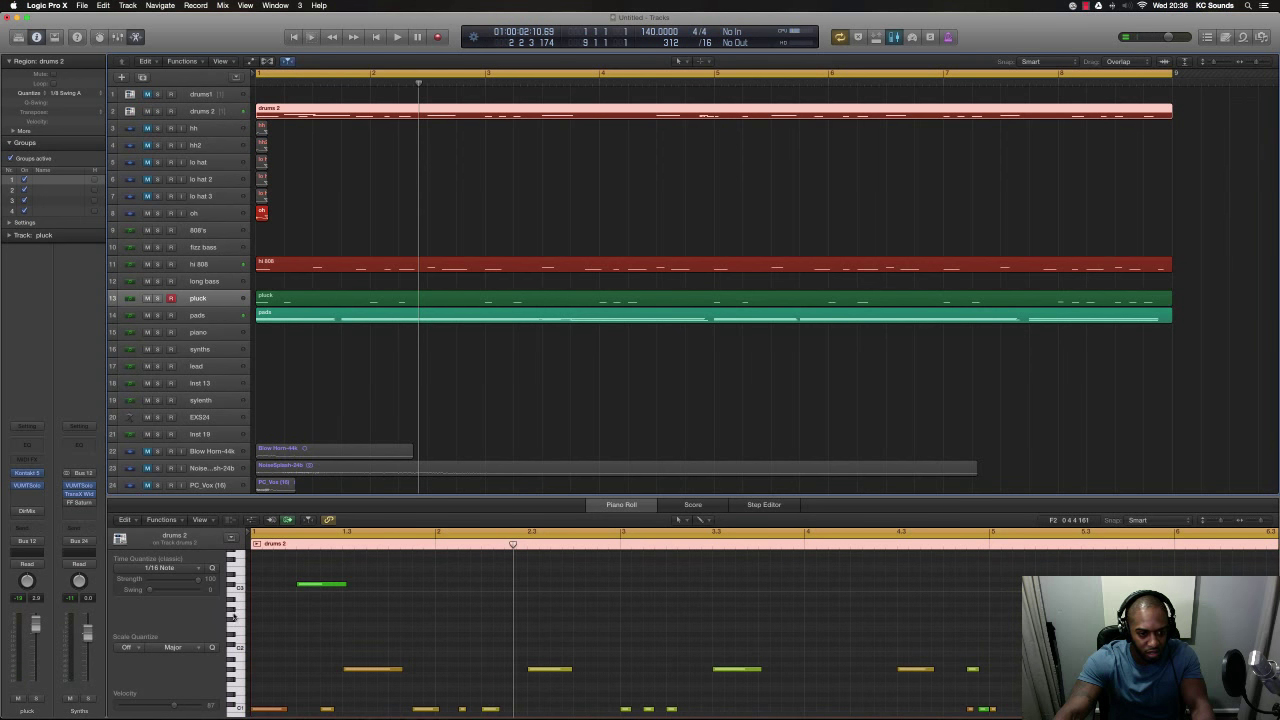
pyautogui.click(237, 600)
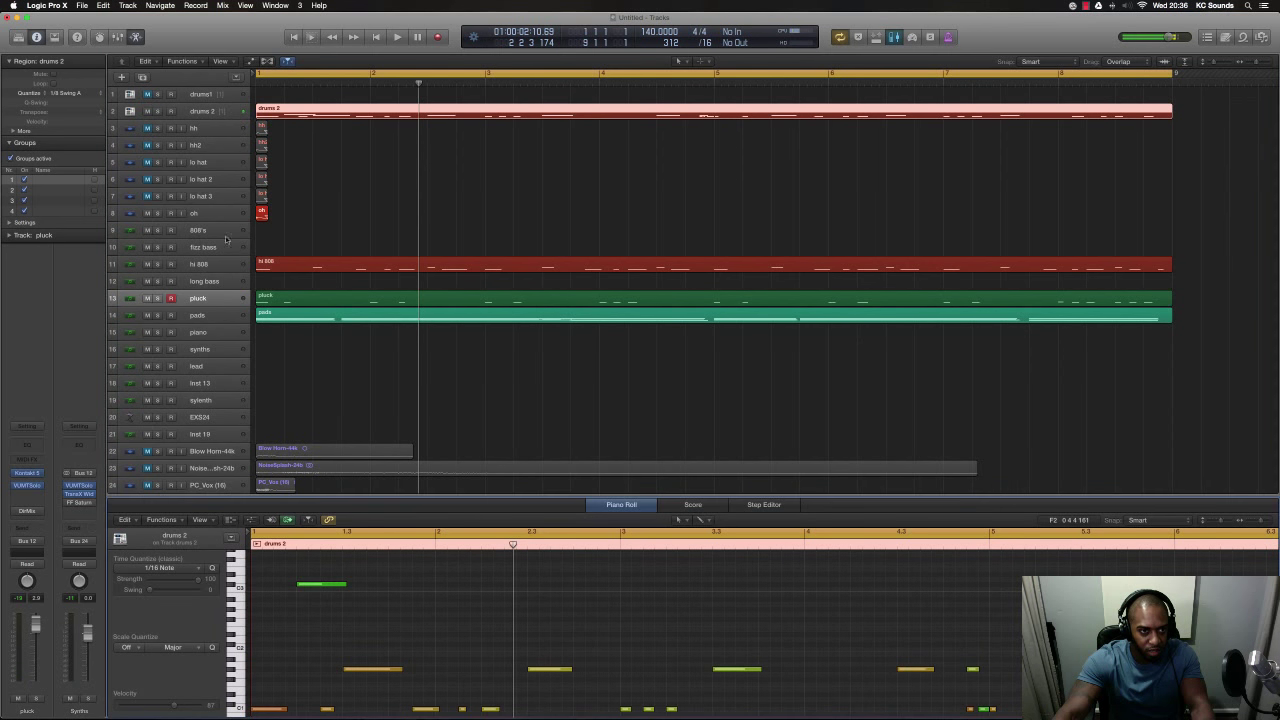
# - Open the Ultrabeat step sequencer of the drums1 track with taller track rows and clear the programmed steps from its pattern
pyautogui.click(279, 178)
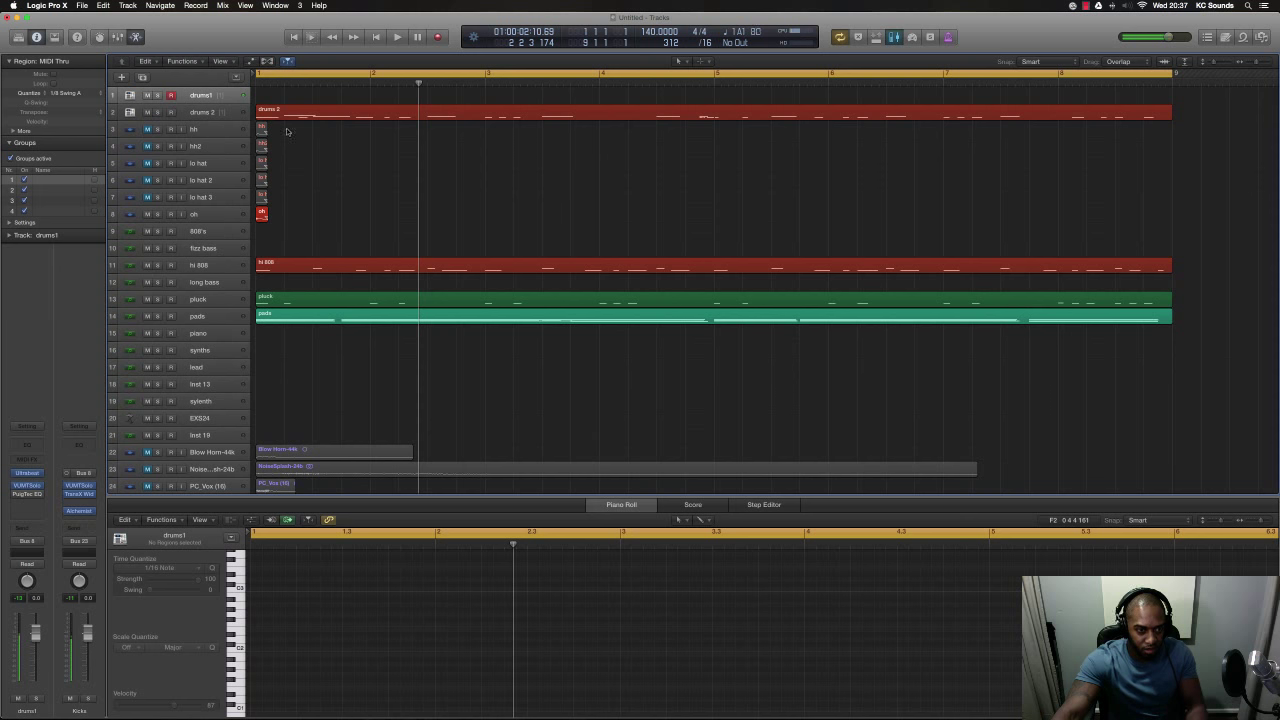
pyautogui.press('super+Down')
pyautogui.press('super+Down')
pyautogui.press('super+Down')
pyautogui.press('super+Down')
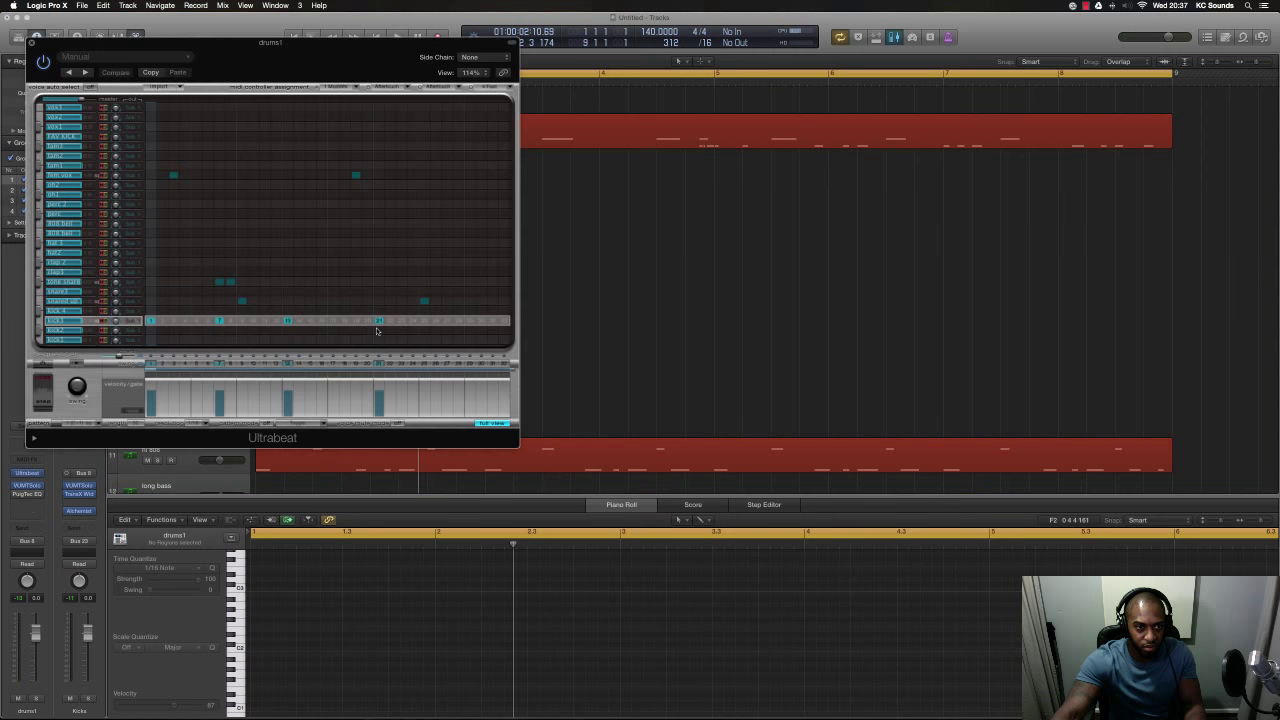
pyautogui.moveTo(220, 52); pyautogui.dragTo(724, 112)
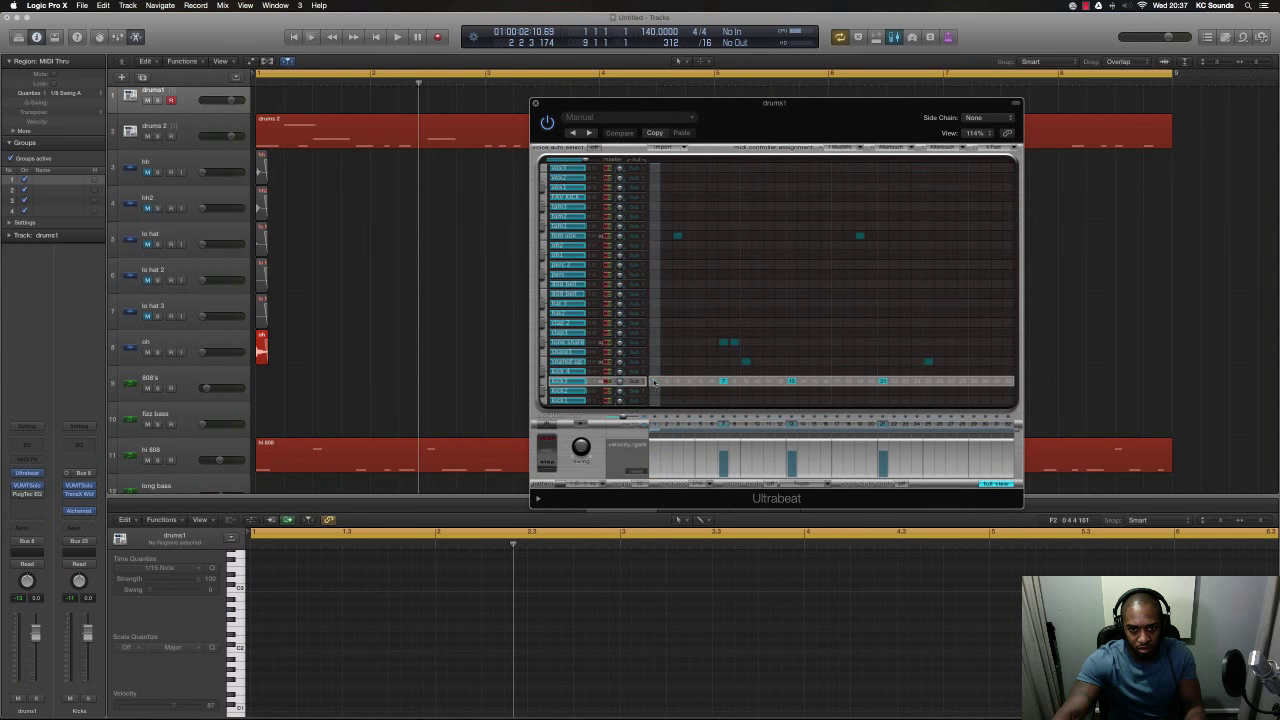
pyautogui.click(566, 235)
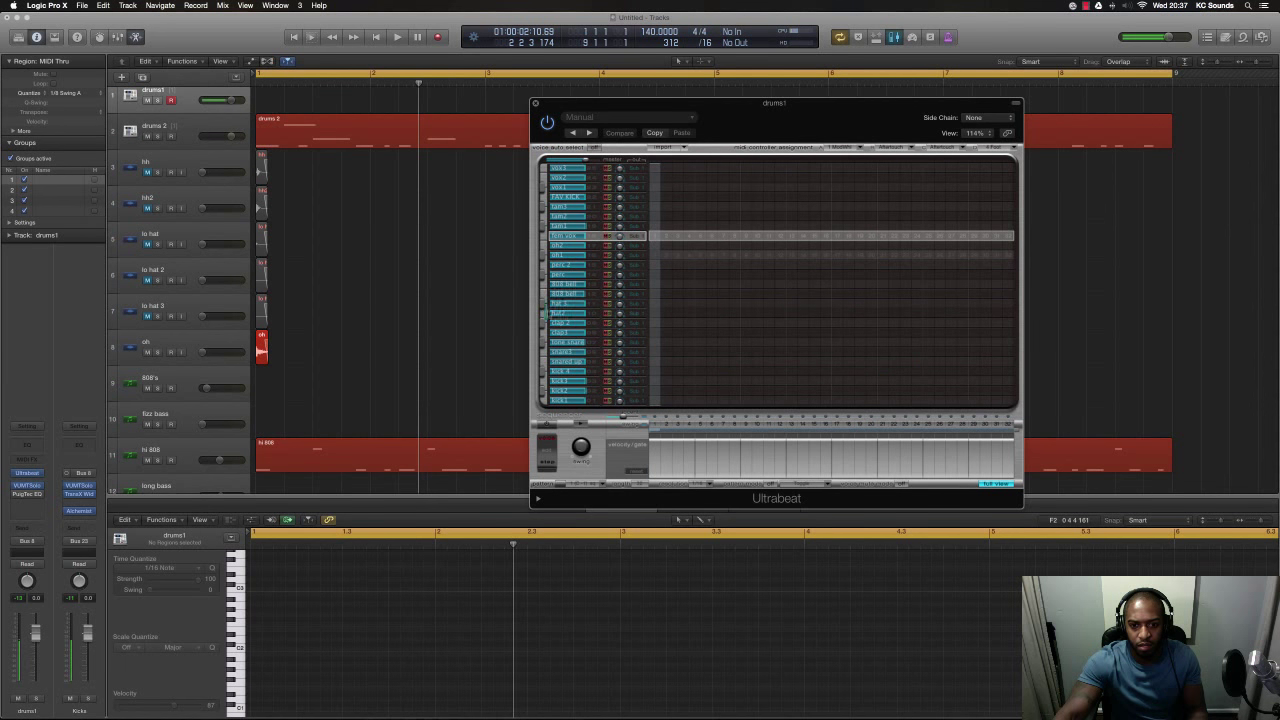
# - Program hi-hat hits on every odd step from 1 to 31 of the Ultrabeat pattern
pyautogui.click(654, 313)
pyautogui.click(677, 313)
pyautogui.click(700, 313)
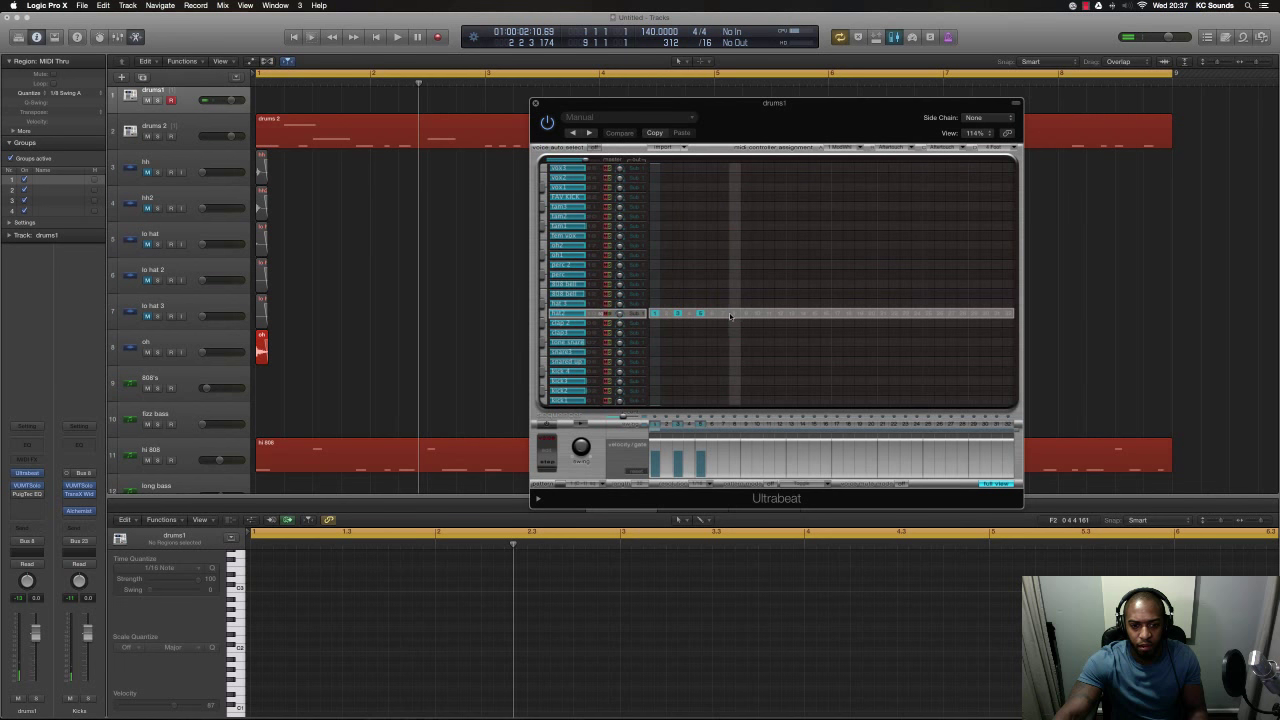
pyautogui.click(723, 313)
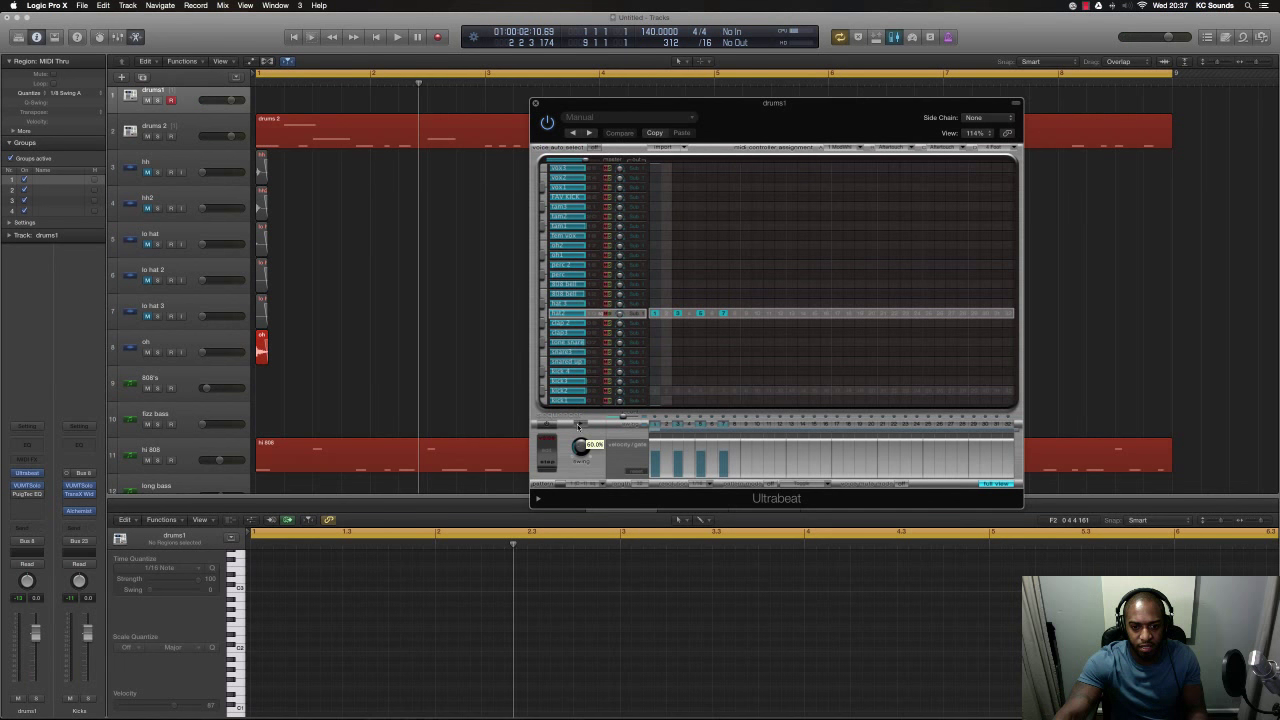
pyautogui.click(746, 313)
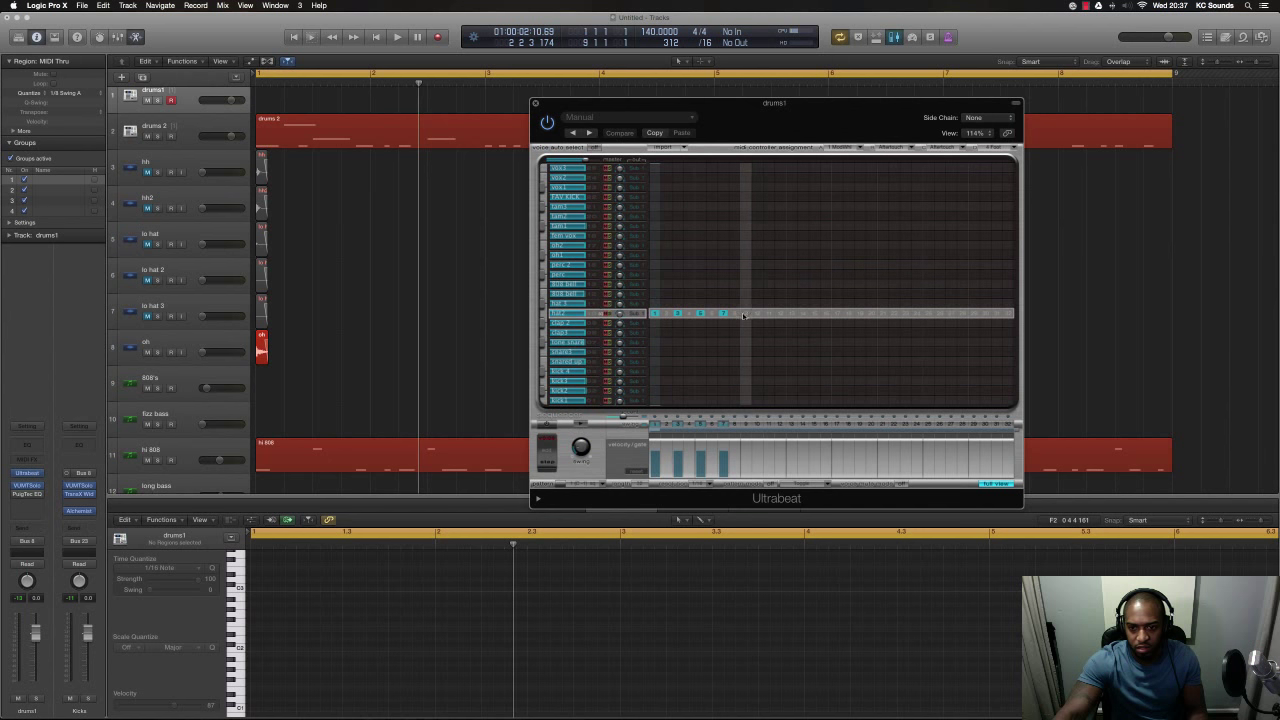
pyautogui.click(768, 313)
pyautogui.click(791, 313)
pyautogui.click(814, 313)
pyautogui.click(837, 313)
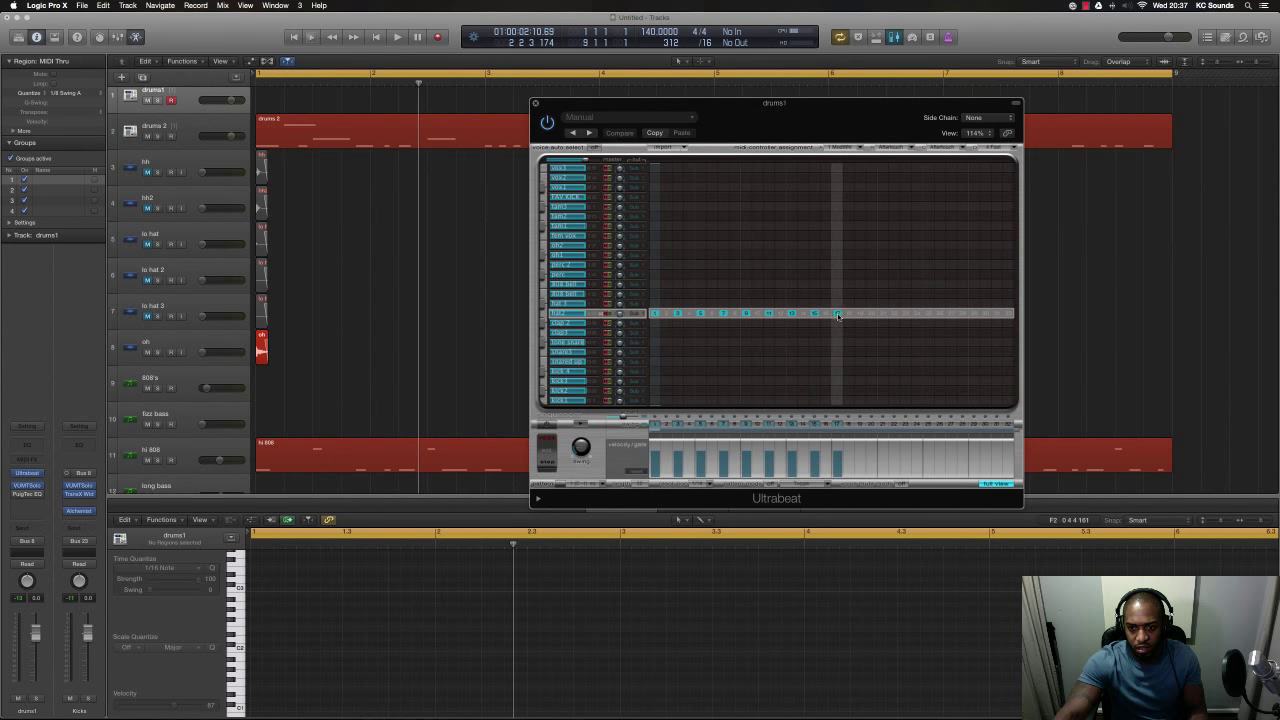
pyautogui.click(860, 313)
pyautogui.click(883, 313)
pyautogui.click(906, 313)
pyautogui.click(929, 313)
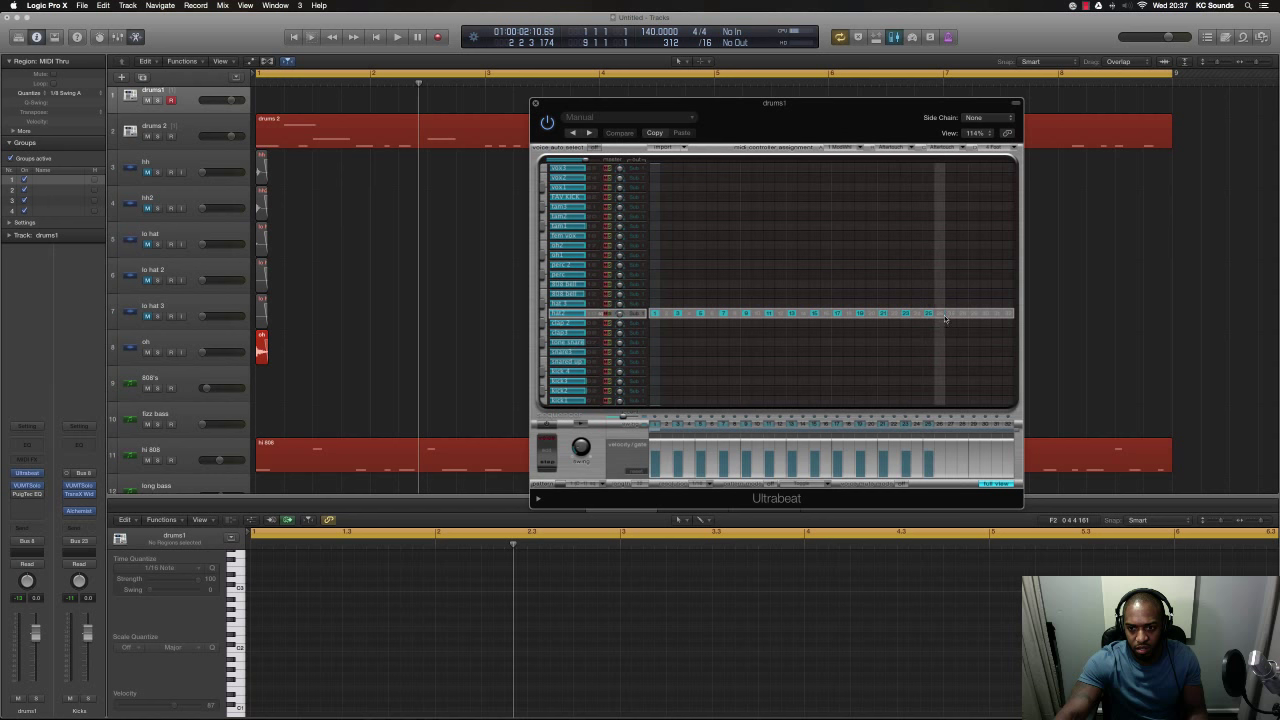
pyautogui.click(952, 313)
pyautogui.click(975, 313)
pyautogui.click(996, 313)
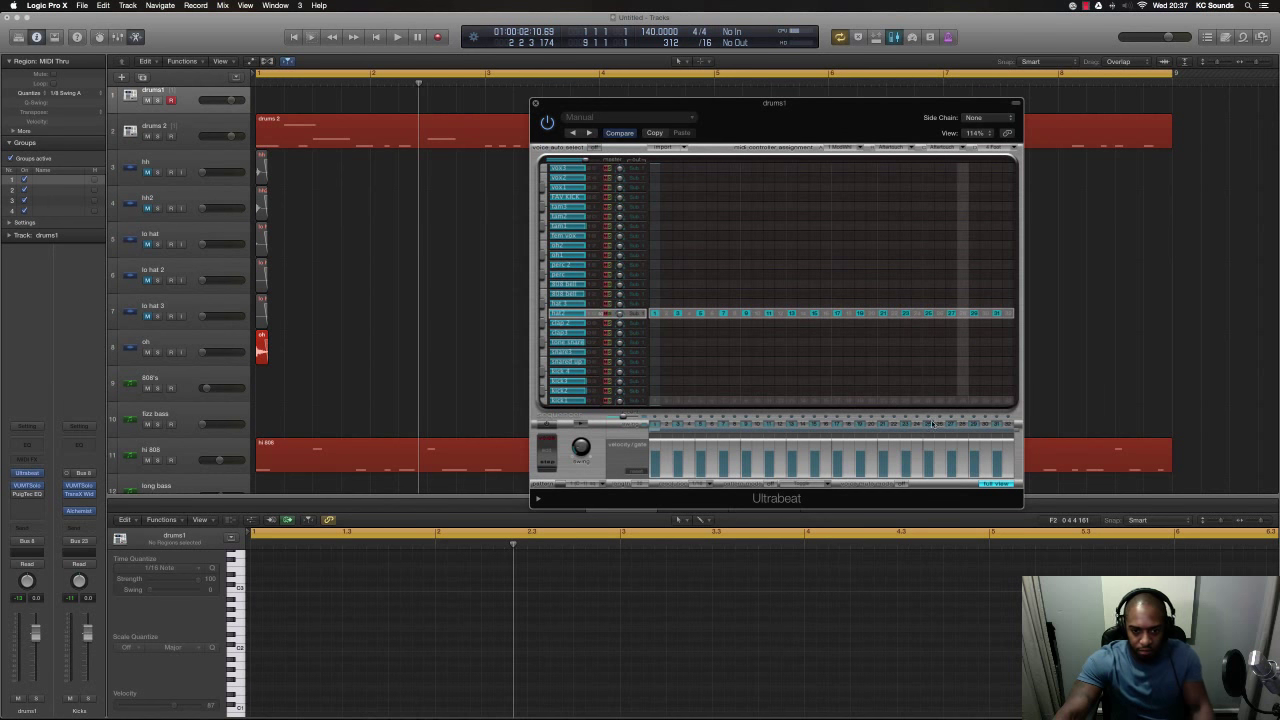
# - Lower the velocity of every second hi-hat hit and play the pattern along with the beat
pyautogui.moveTo(677, 467); pyautogui.dragTo(797, 471)
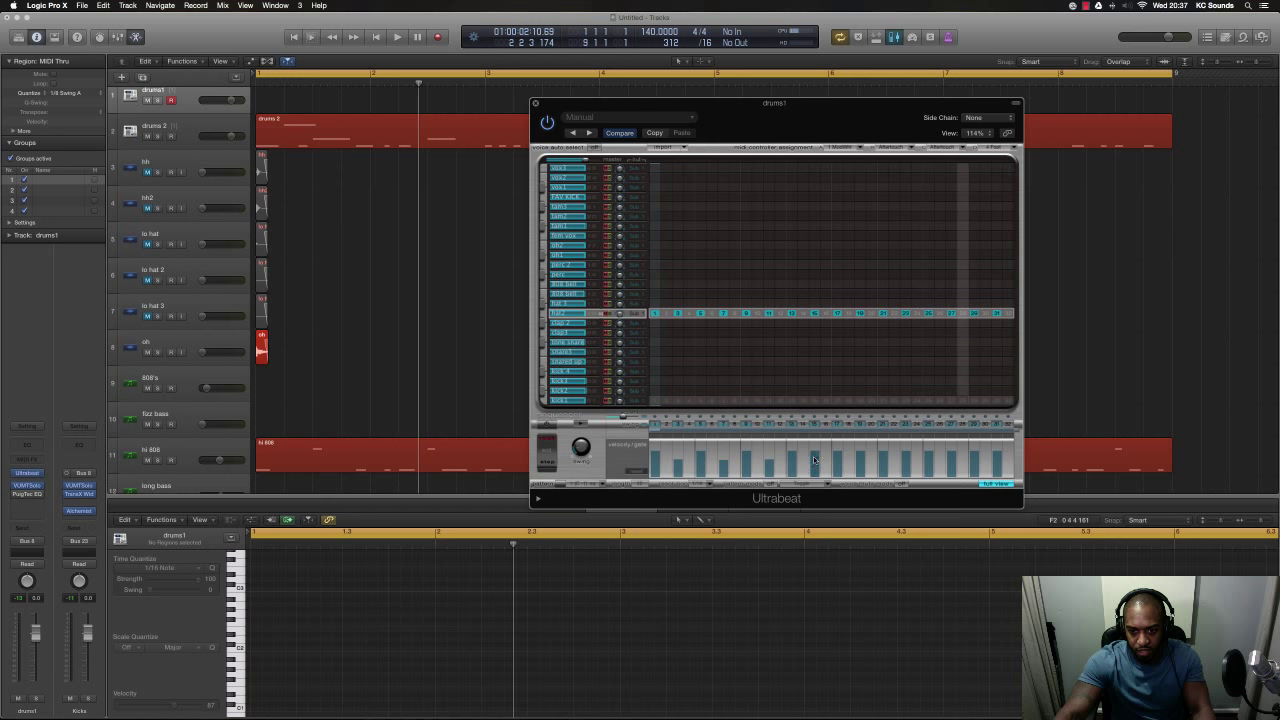
pyautogui.moveTo(905, 461); pyautogui.dragTo(994, 466)
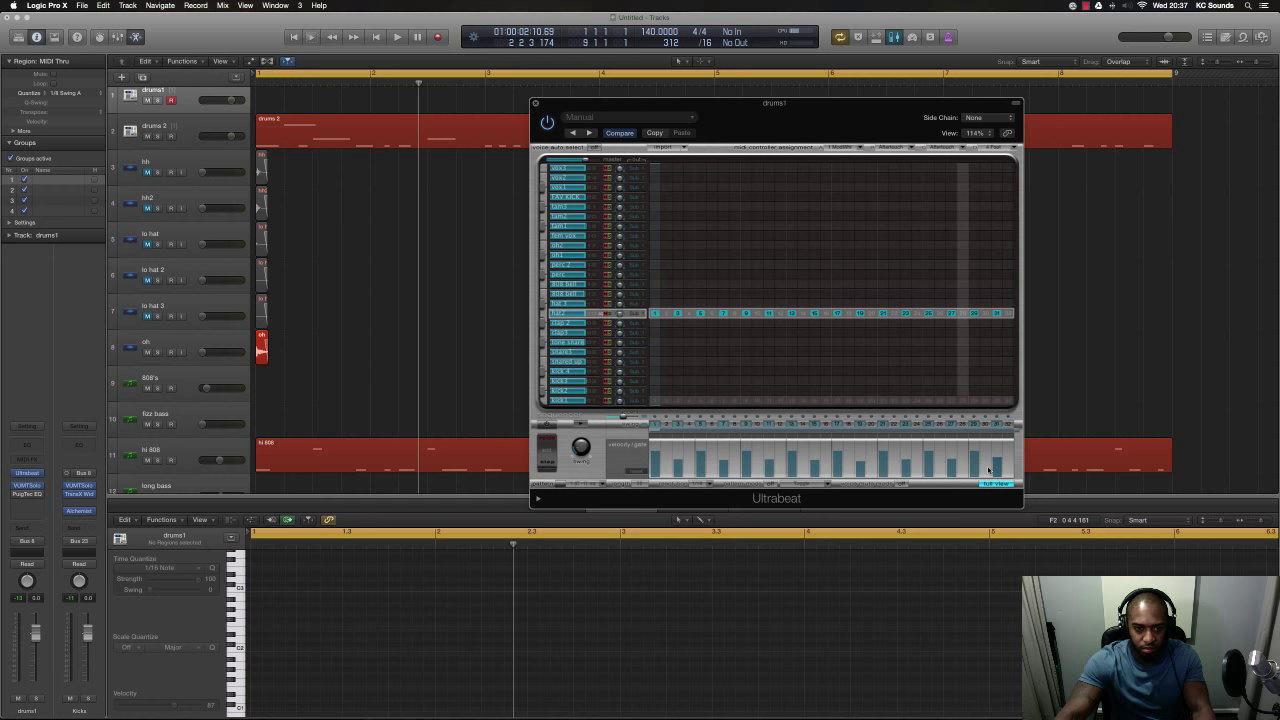
pyautogui.press('space')
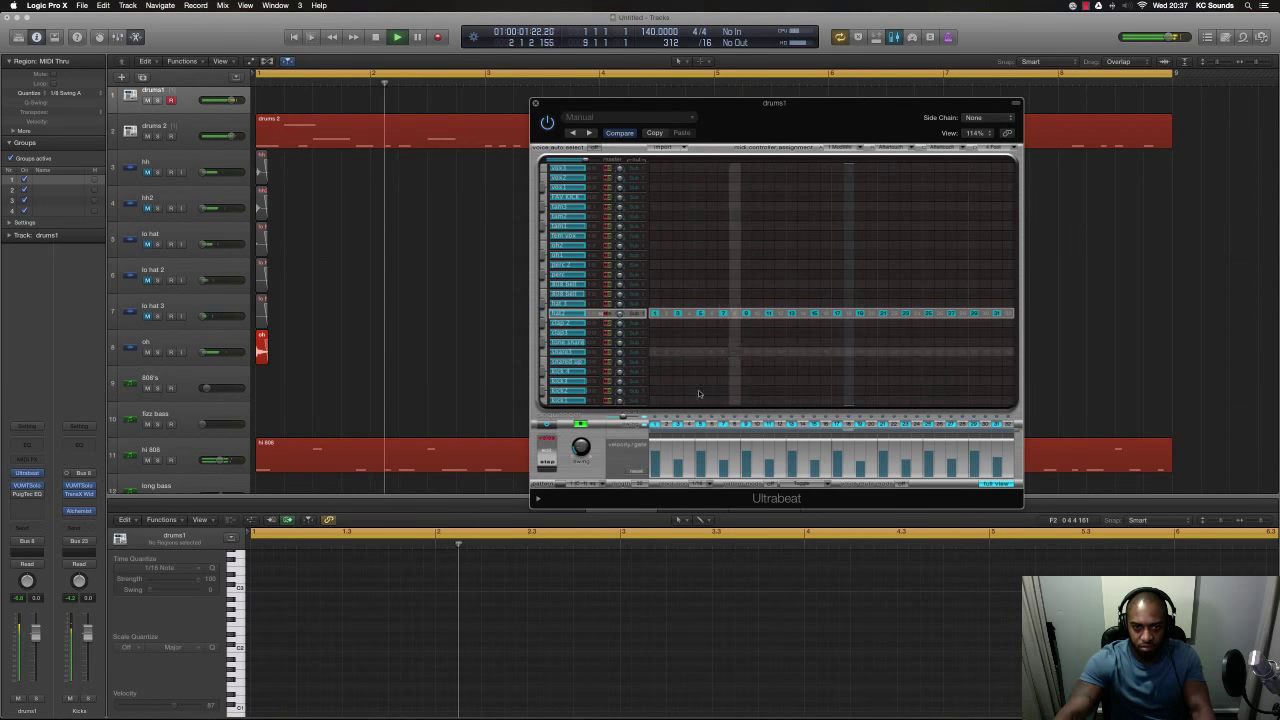
pyautogui.press('space')
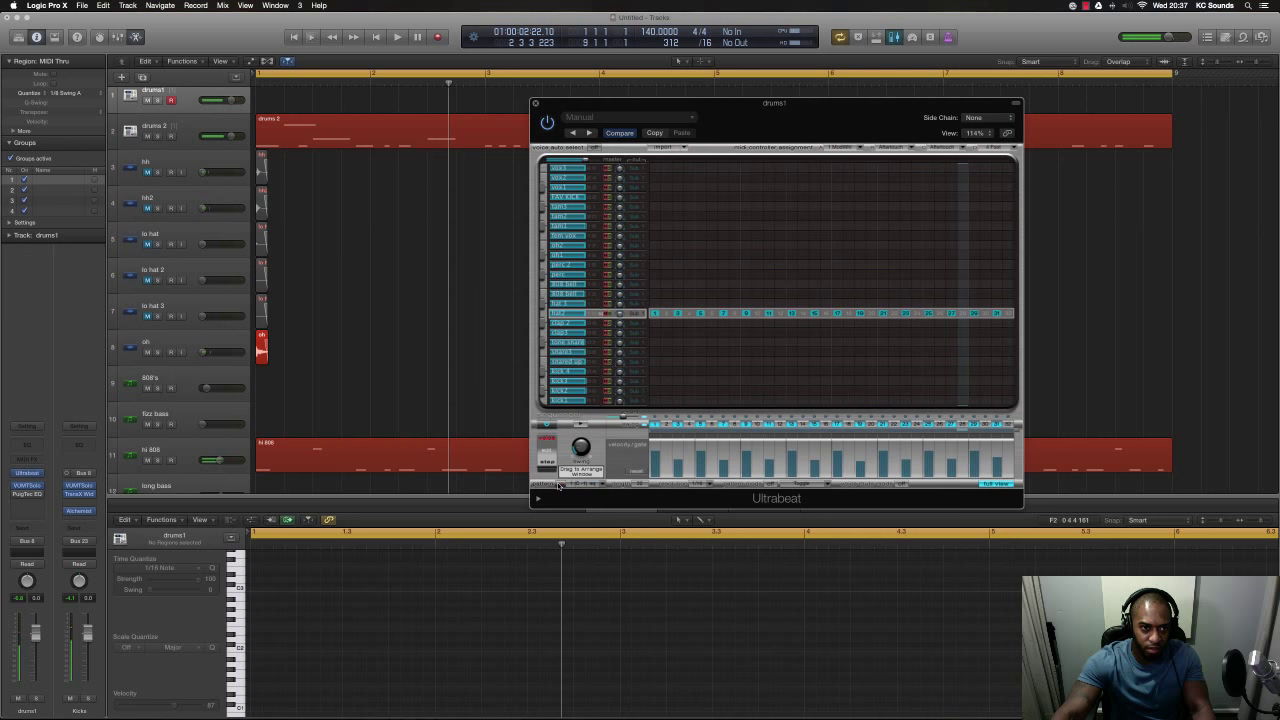
# - Place the Ultrabeat pattern as a region at bar 1 of the drums1 track and close the instrument
pyautogui.moveTo(278, 108); pyautogui.dragTo(263, 102)
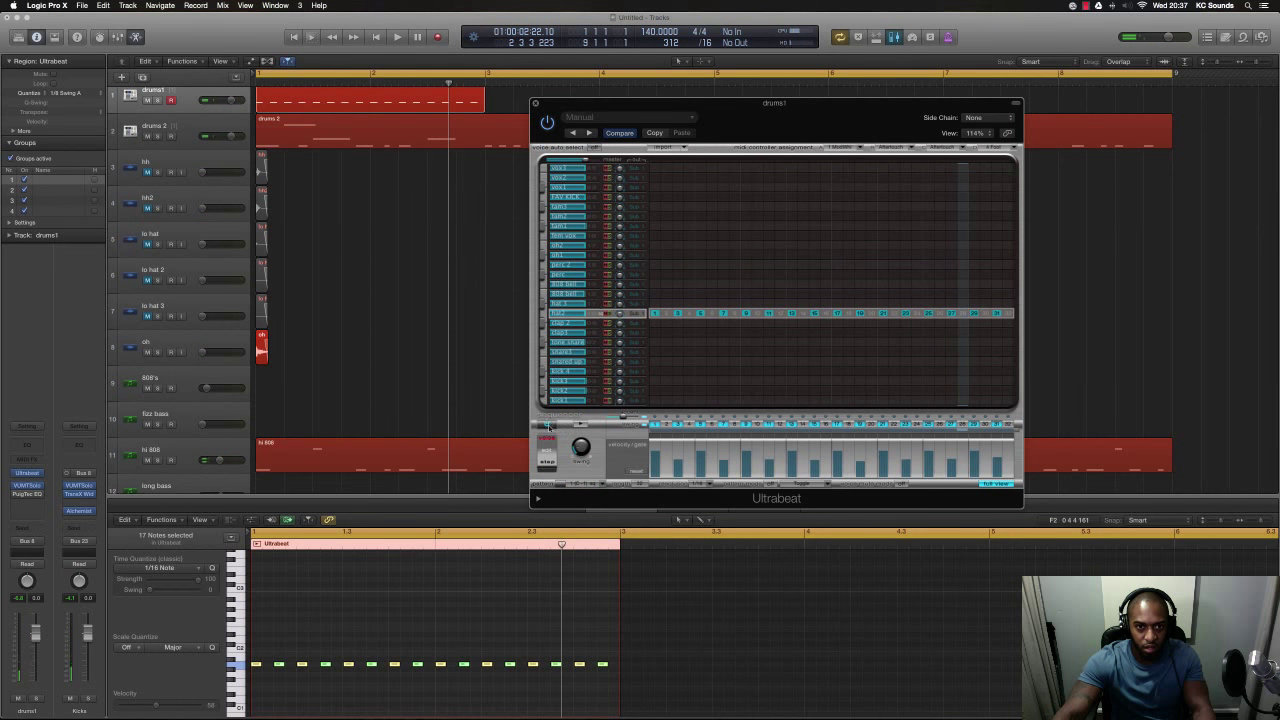
pyautogui.click(534, 103)
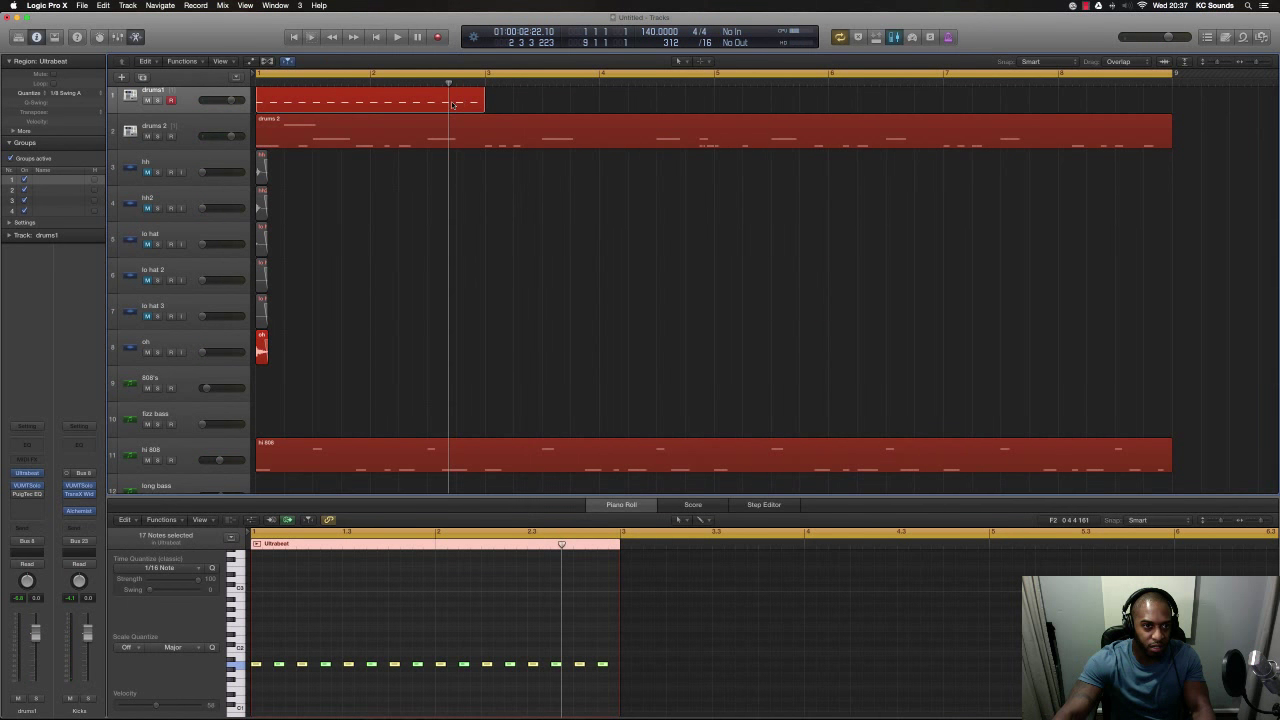
# - Move the drums 2 track above drums1 and rename the drums1 track and its region hi hats
pyautogui.press('super+Up')
pyautogui.moveTo(196, 115); pyautogui.dragTo(196, 92)
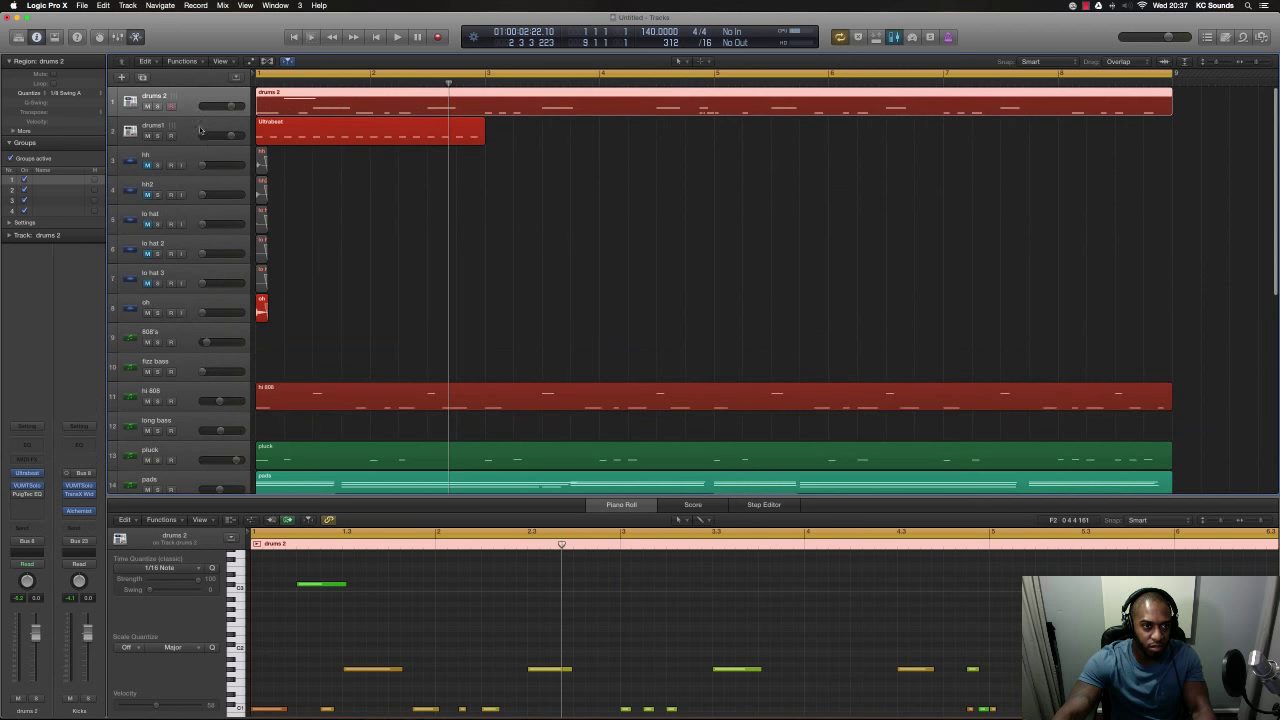
pyautogui.doubleClick(152, 125)
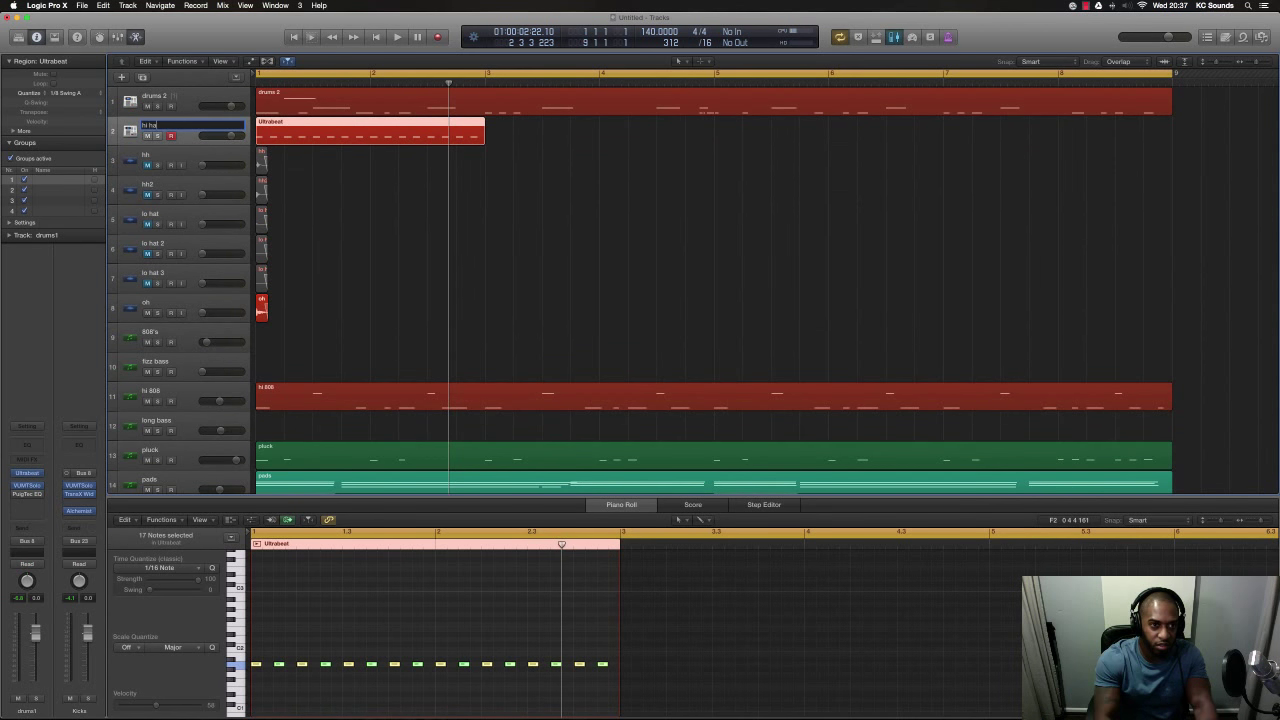
pyautogui.press('Return')
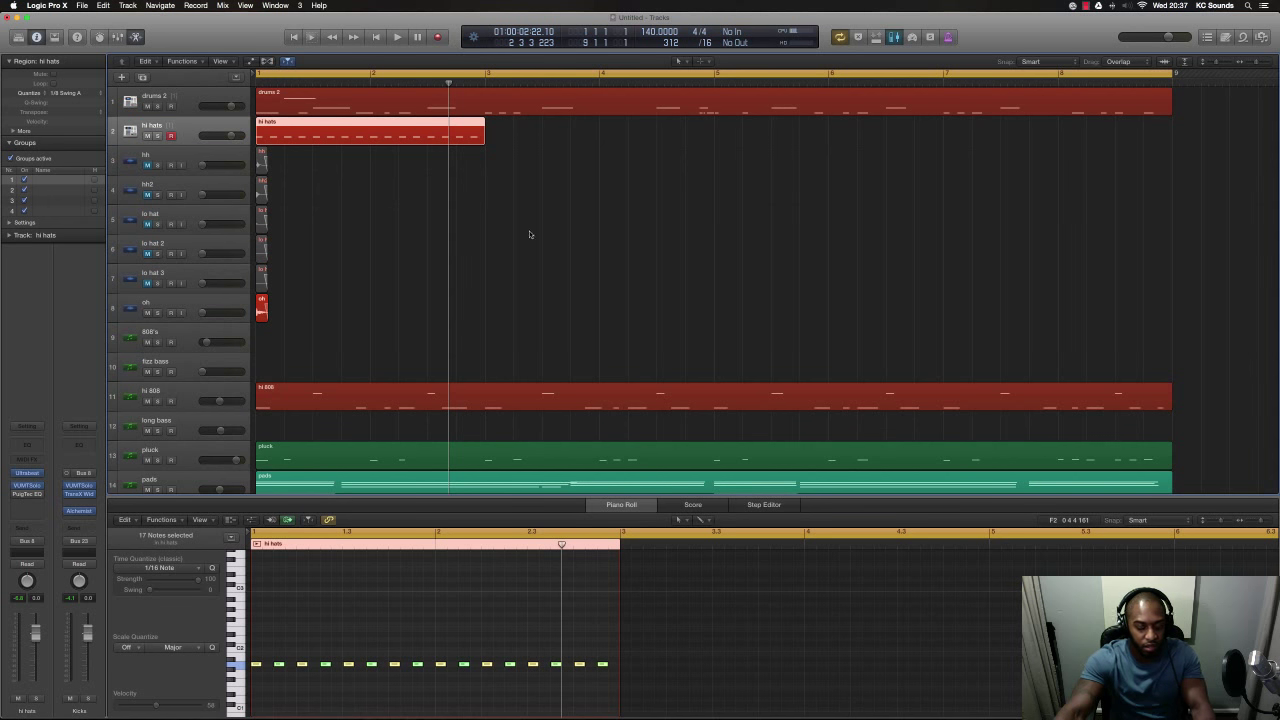
# - Play the beat and try adding an extra hi-hat note just before beat 3 of bar 1
pyautogui.press('super+Down')
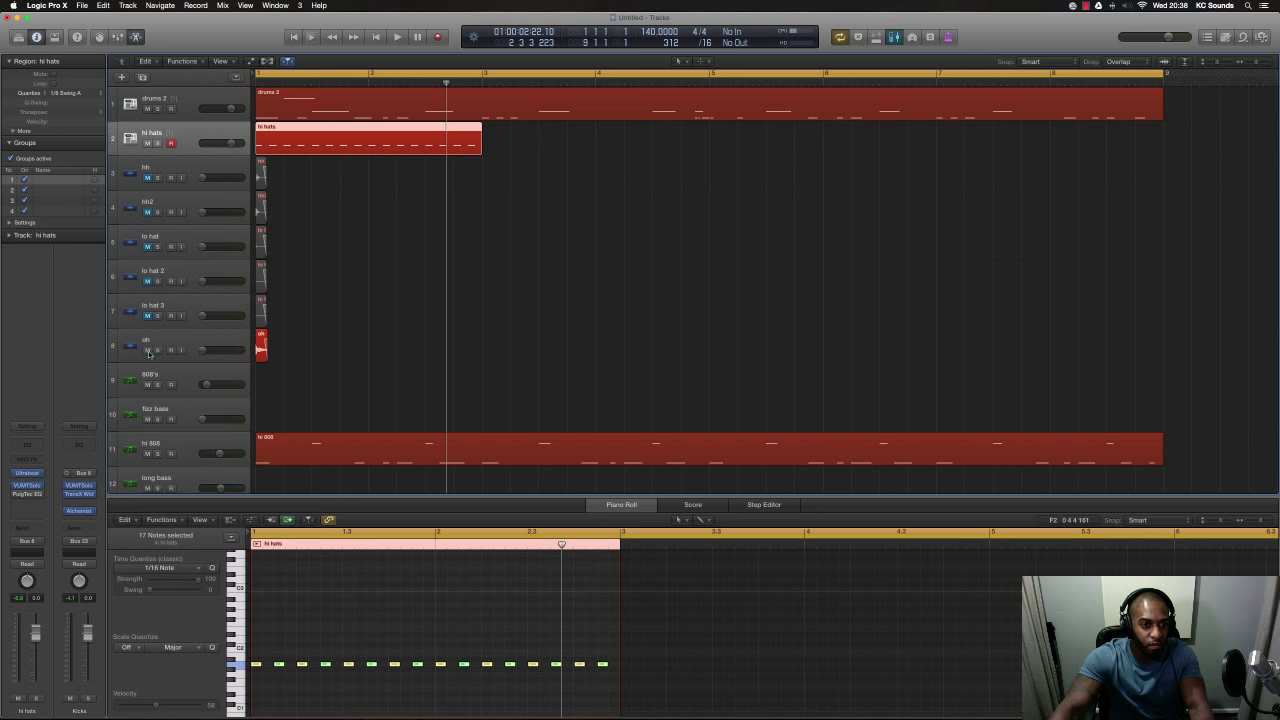
pyautogui.press('space')
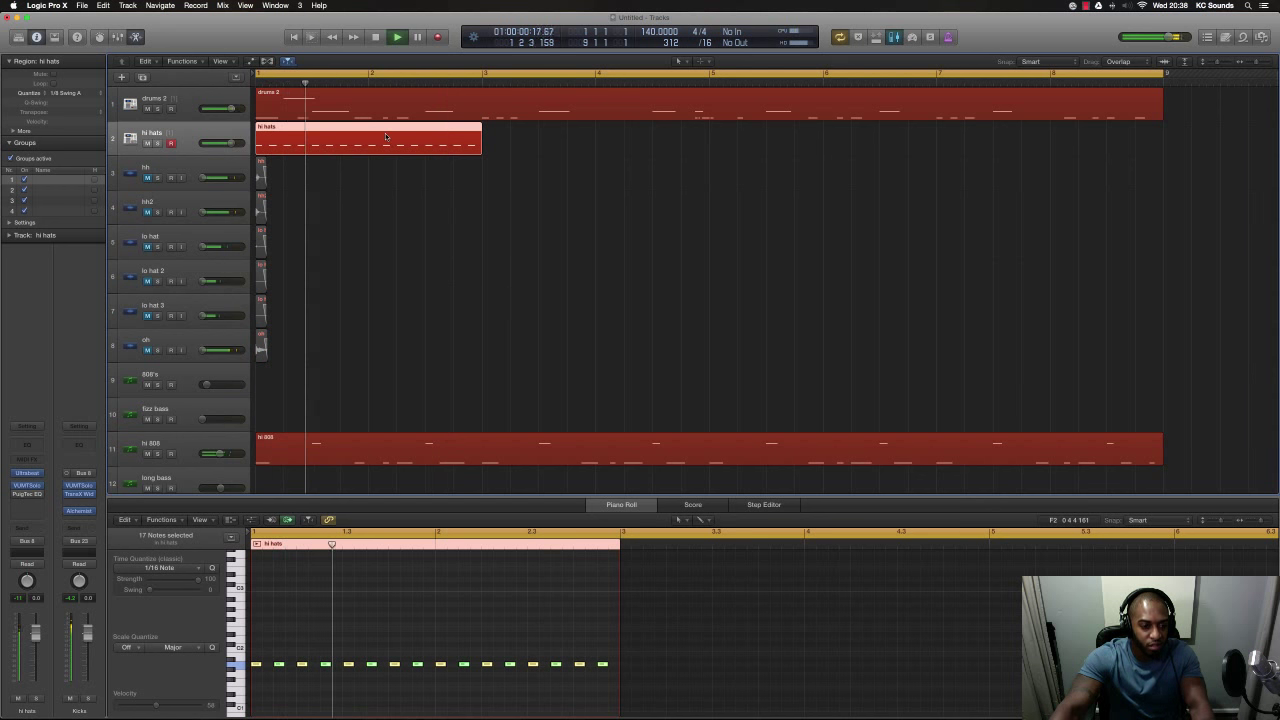
pyautogui.click(338, 665)
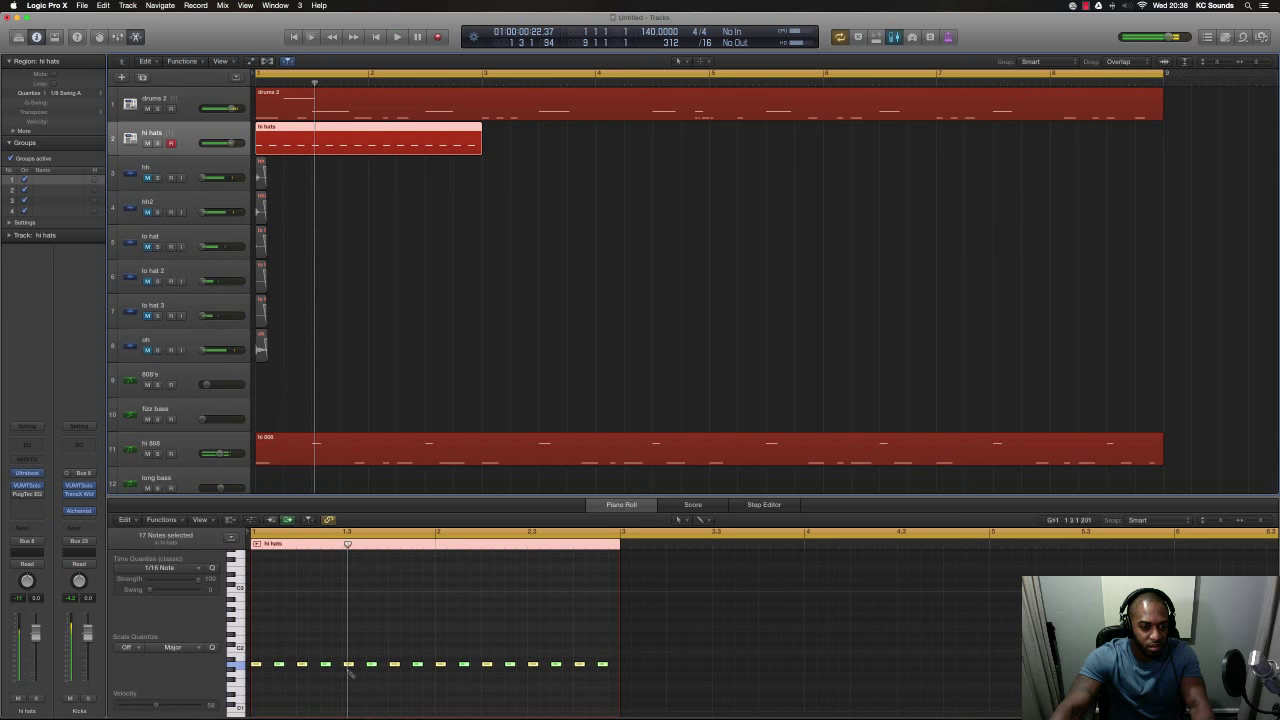
pyautogui.press('super+Right')
pyautogui.press('Return')
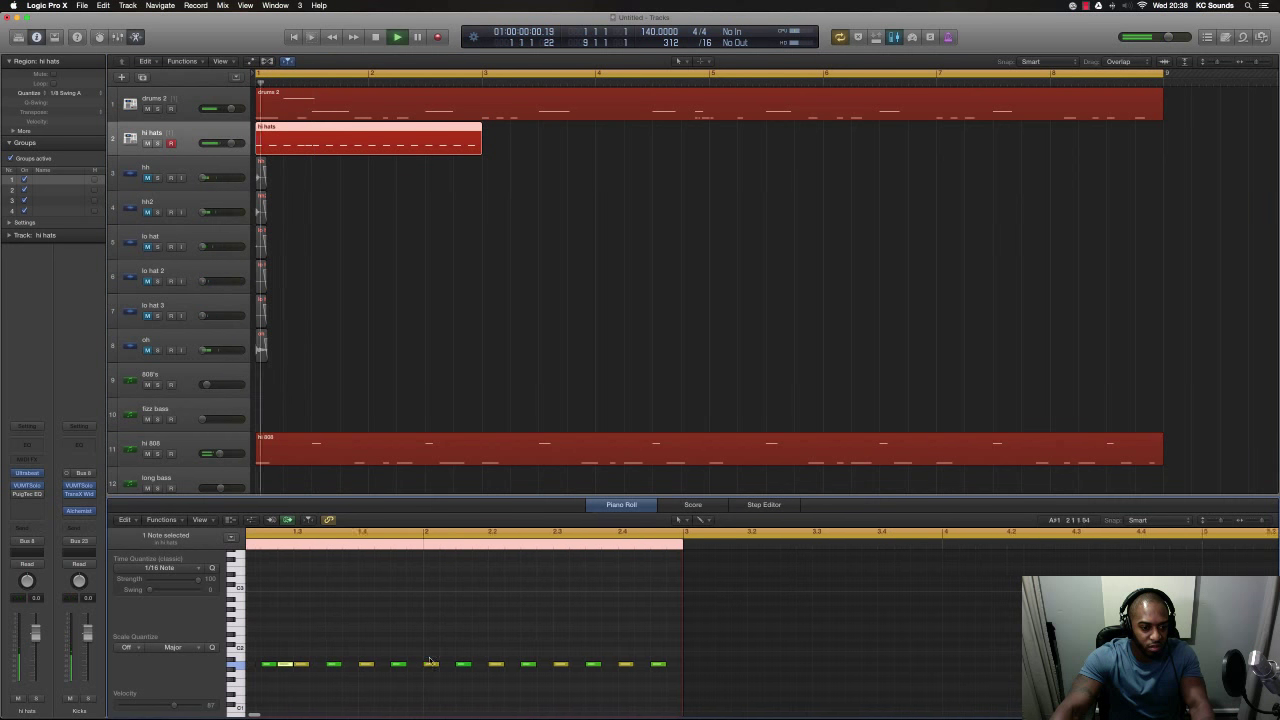
pyautogui.hscroll(-2, 290, 672)
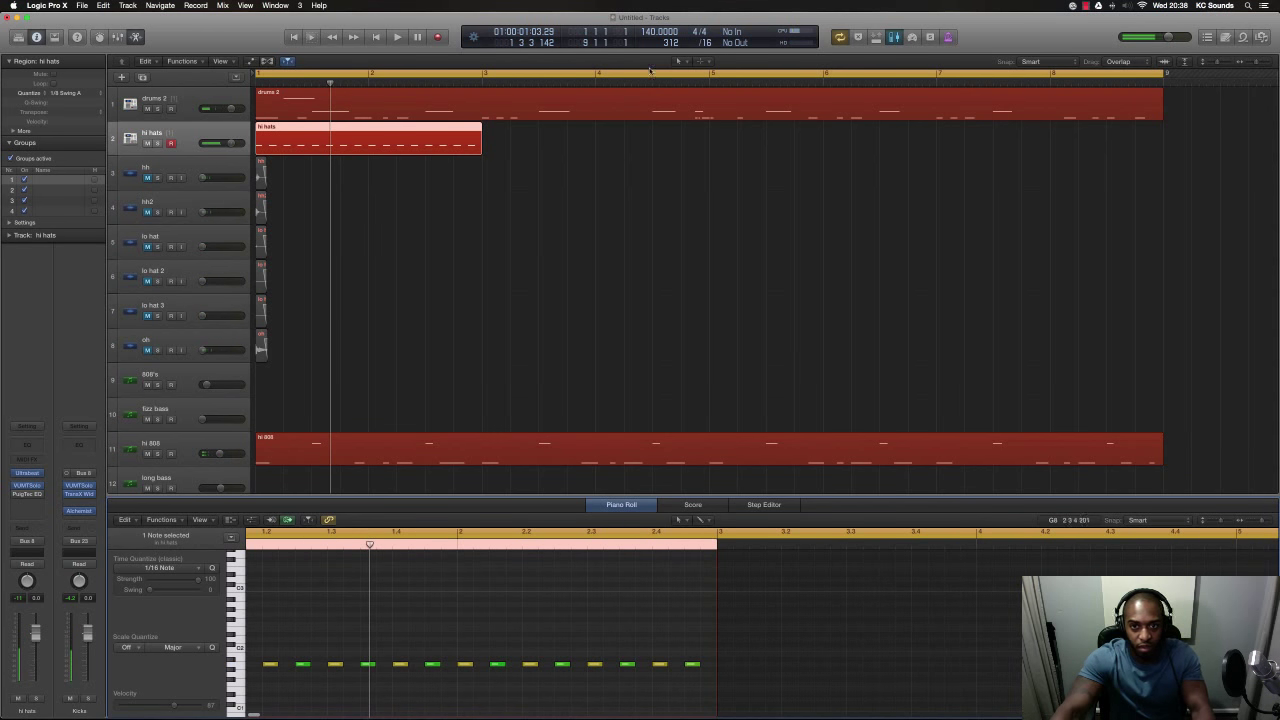
# - Set the grid division to /32 and add an extra hi-hat note between the two hits of beat 4 in bar 1
pyautogui.click(705, 42)
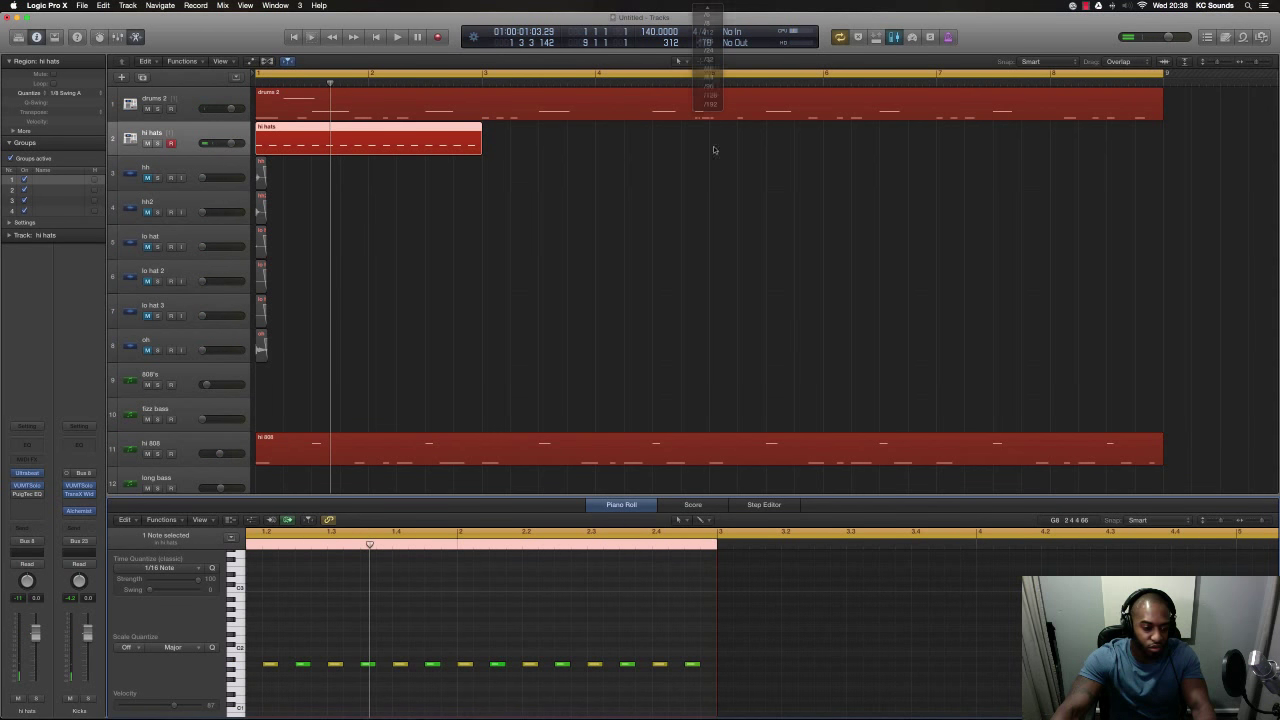
pyautogui.press('Return')
pyautogui.hscroll(-3, 441, 587)
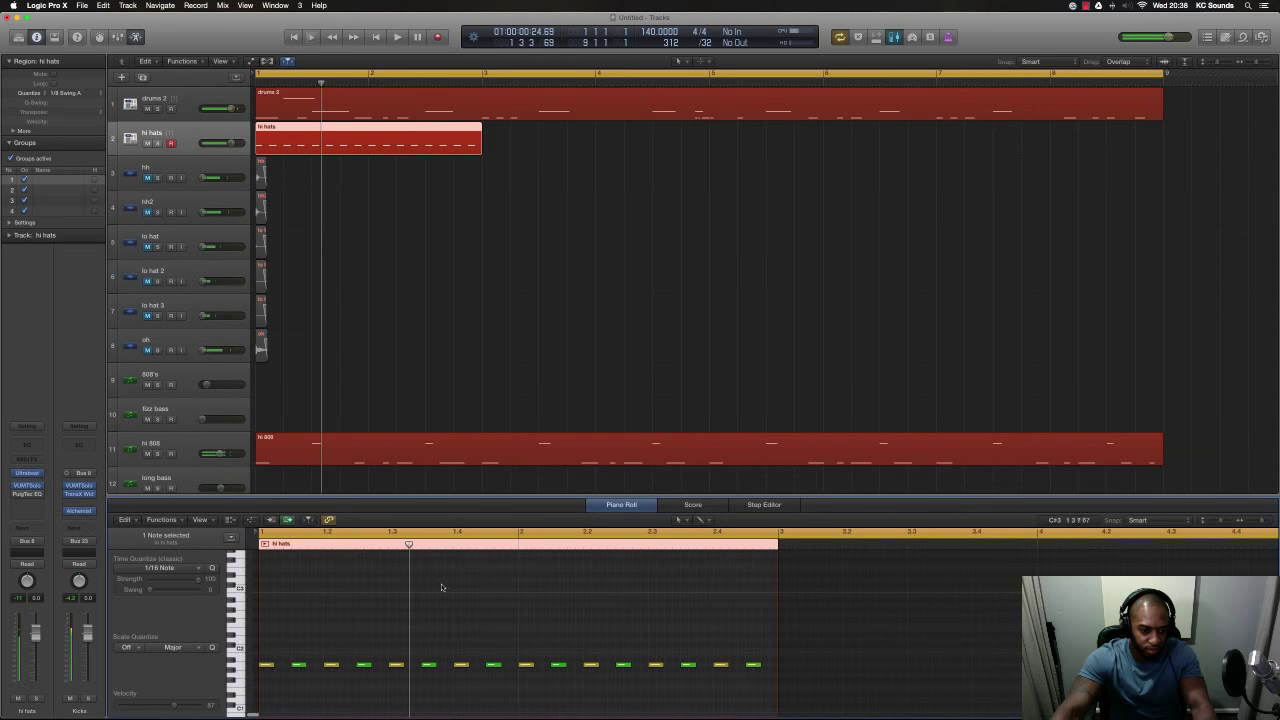
pyautogui.press('super+Right')
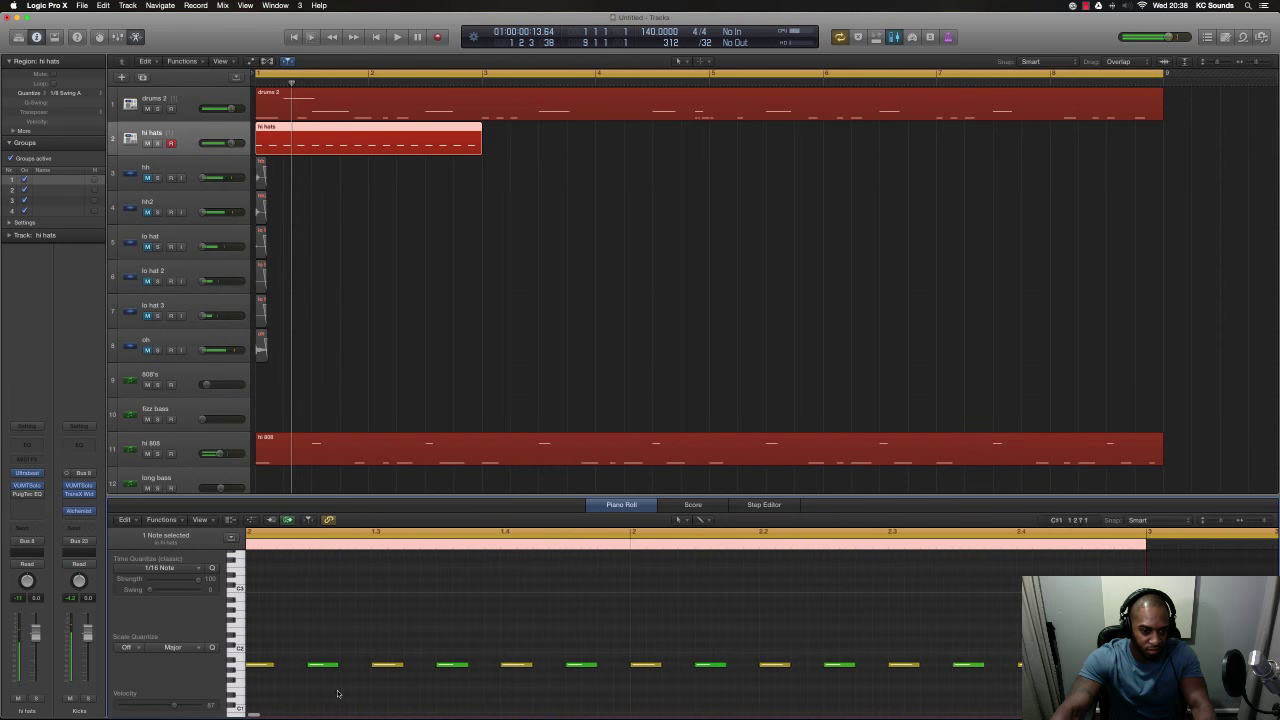
pyautogui.hscroll(-2, 337, 693)
pyautogui.click(578, 666)
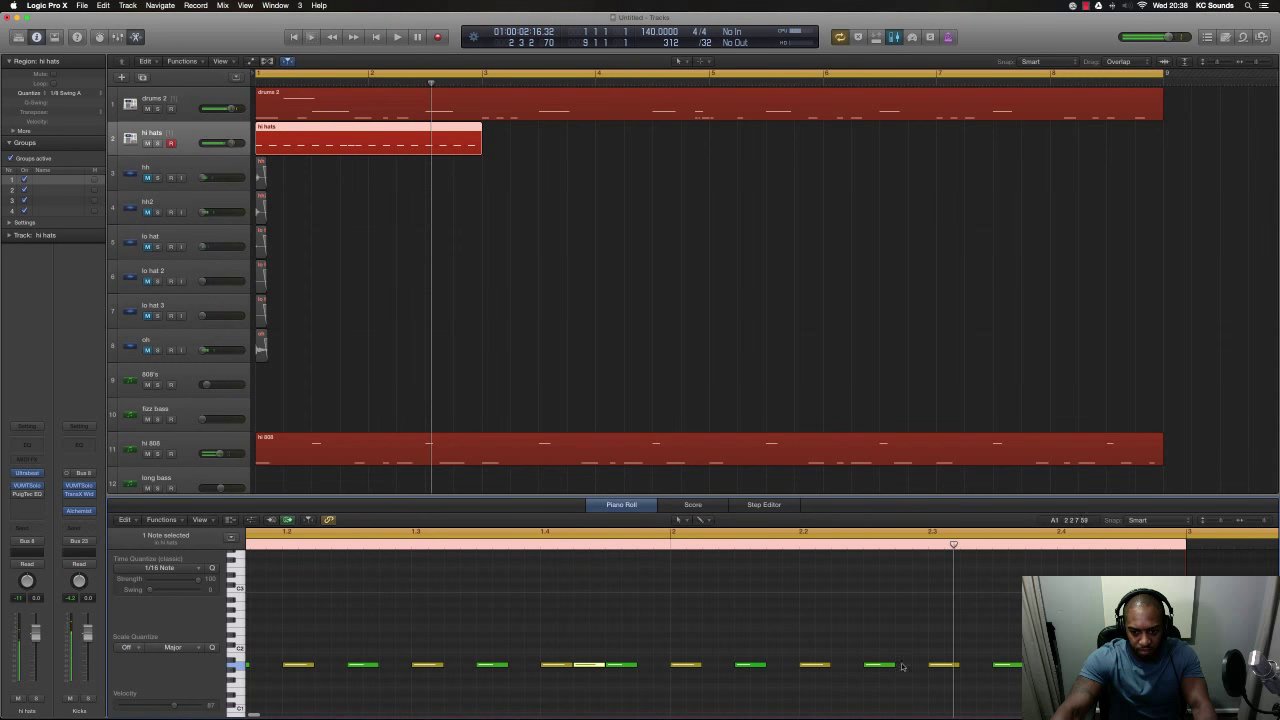
# - Turn the hi-hat hits just before and on beat 3 of bar 2 into short three-note rolls and play them back
pyautogui.moveTo(894, 664); pyautogui.dragTo(938, 668)
pyautogui.press('space')
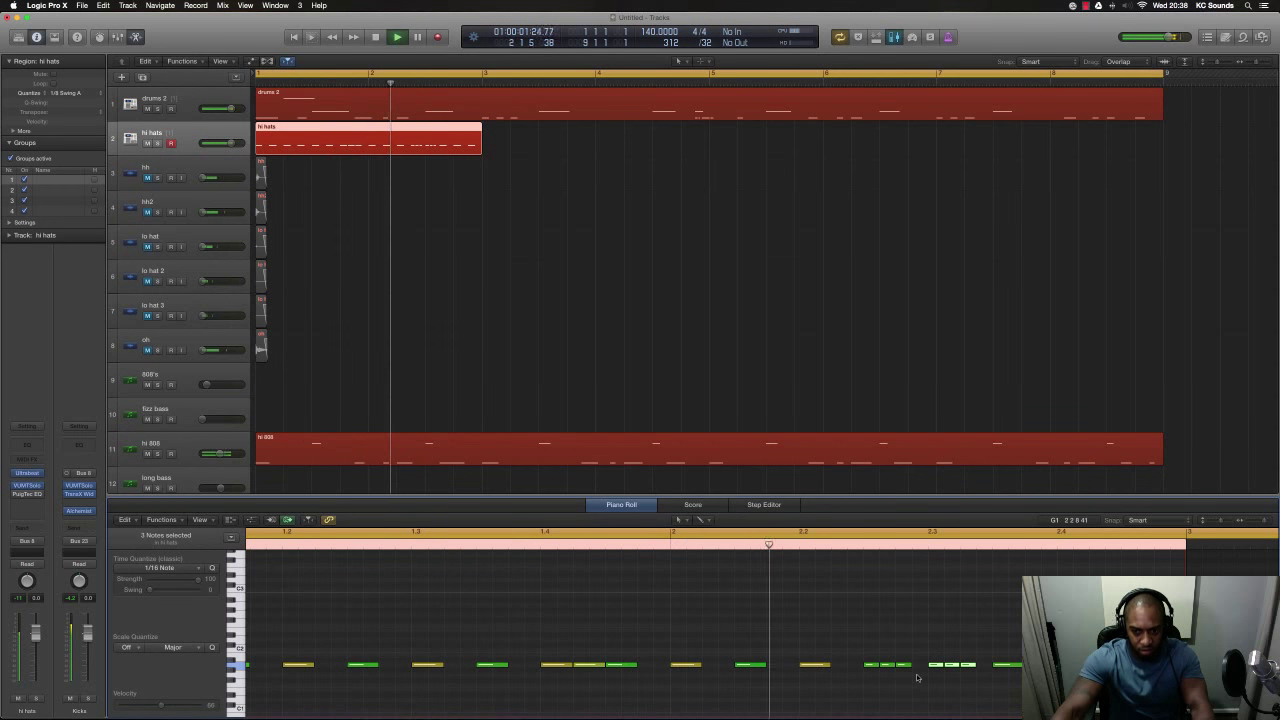
pyautogui.press('space')
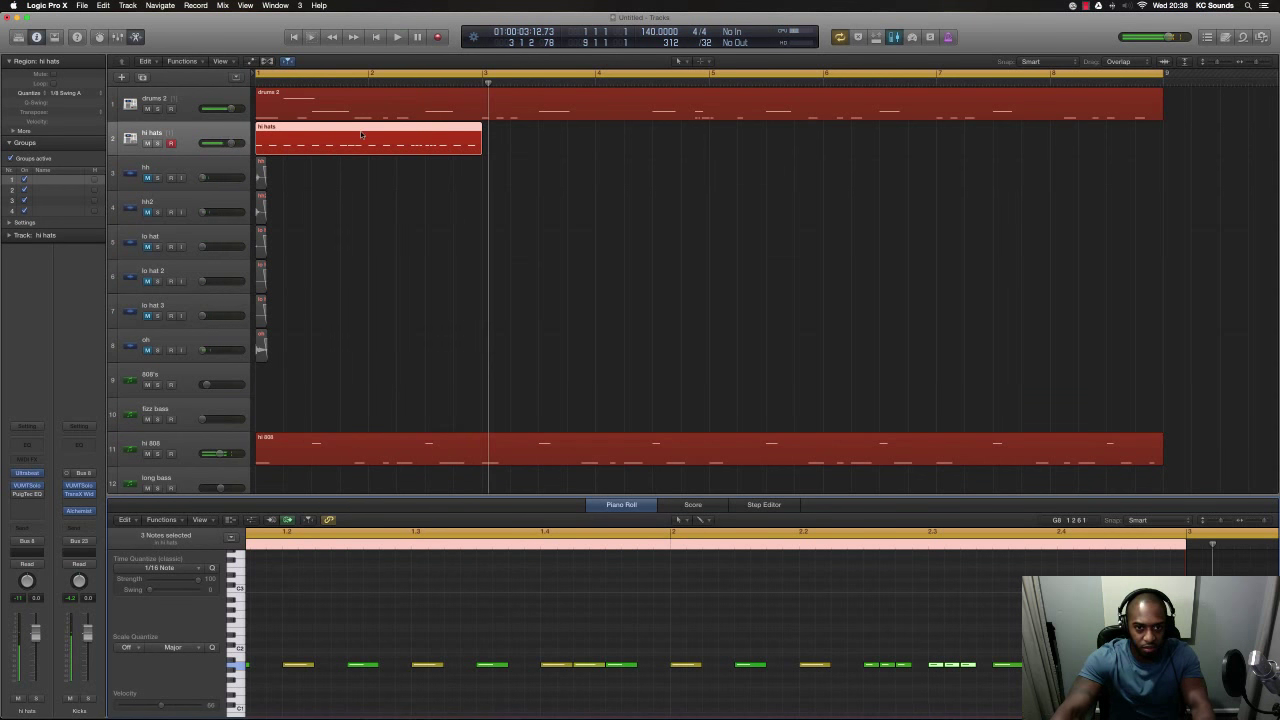
# - Copy the two-bar hi hats region until it fills all eight bars and join the copies into one region
pyautogui.moveTo(497, 146); pyautogui.dragTo(578, 140)
pyautogui.keyDown('shift'); pyautogui.click(448, 140); pyautogui.keyUp('shift')
pyautogui.moveTo(448, 140); pyautogui.dragTo(903, 145)
pyautogui.press('super+Left')
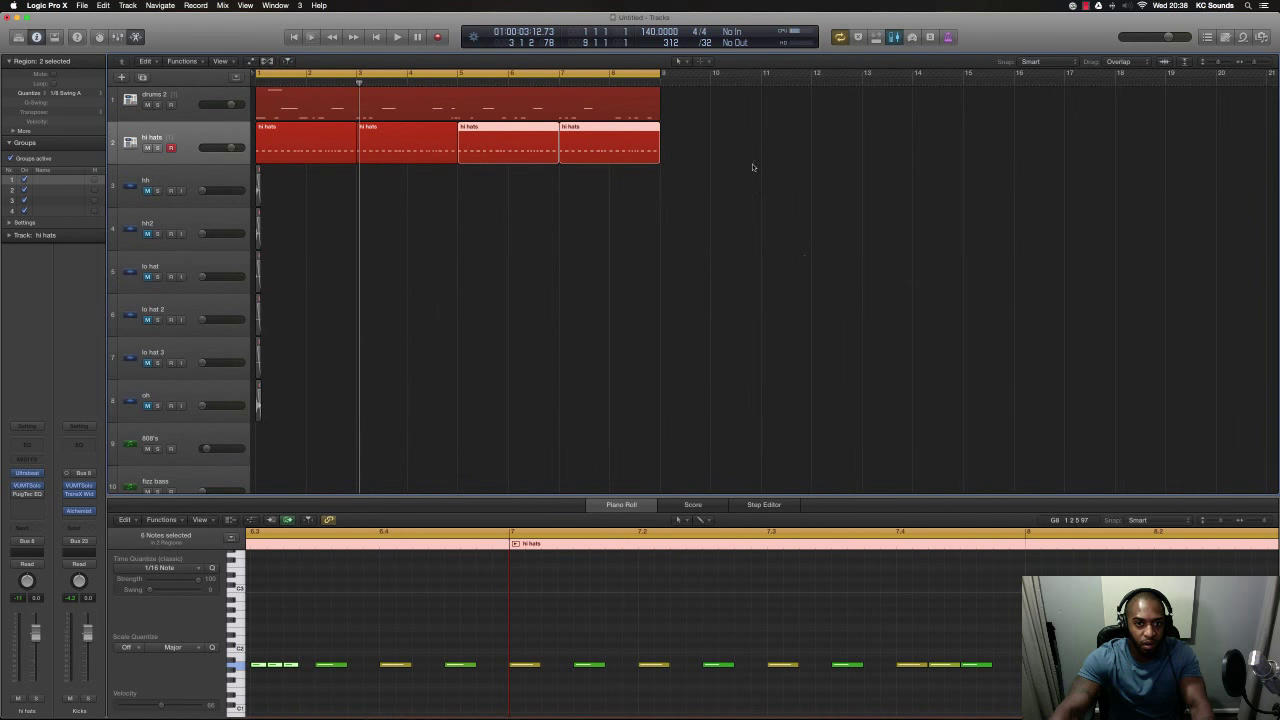
pyautogui.moveTo(753, 167); pyautogui.dragTo(326, 153)
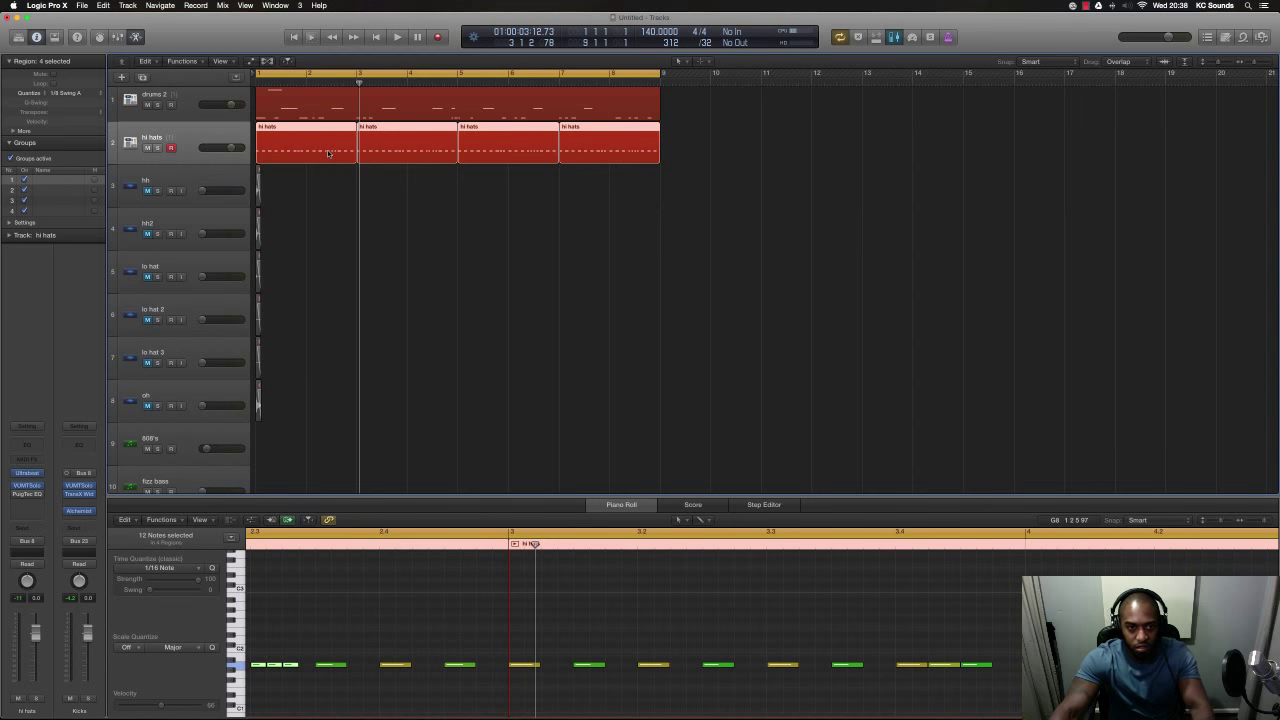
pyautogui.press('super+j')
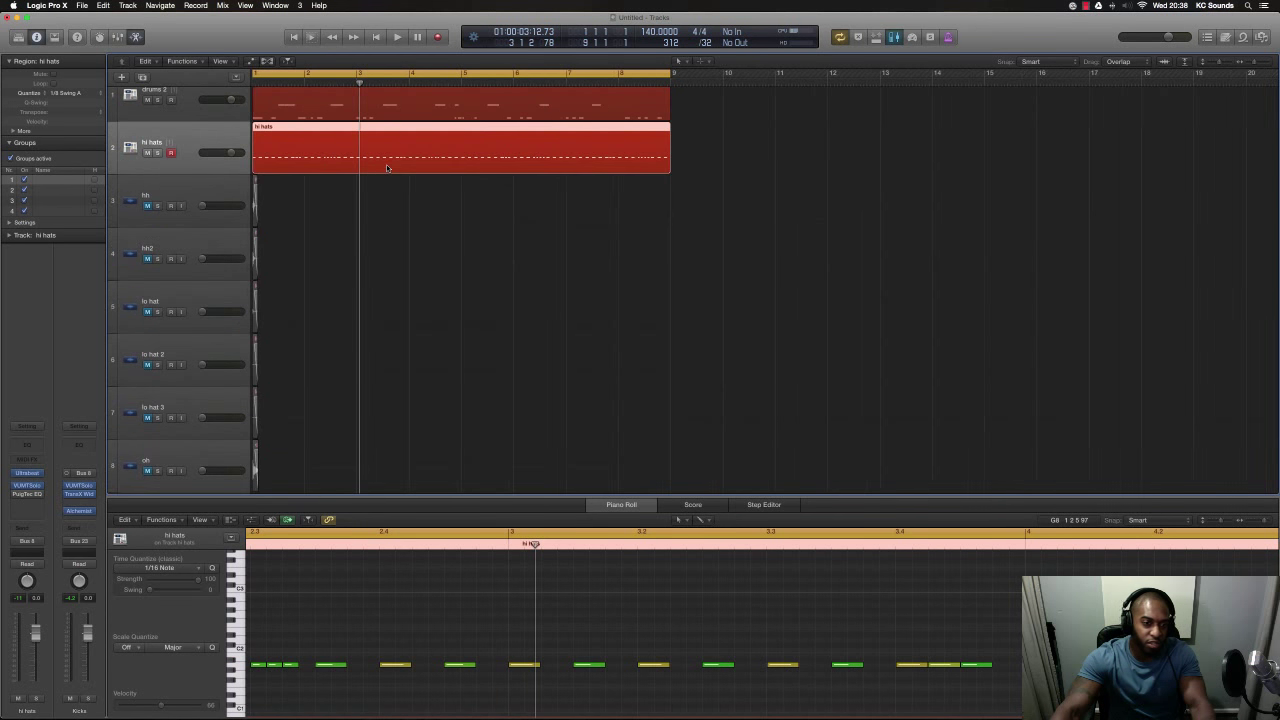
# - Play the beat from bar 1 to check the joined hi hats against the other parts
pyautogui.scroll(-3, 386, 164)
pyautogui.scroll(-5, 498, 201)
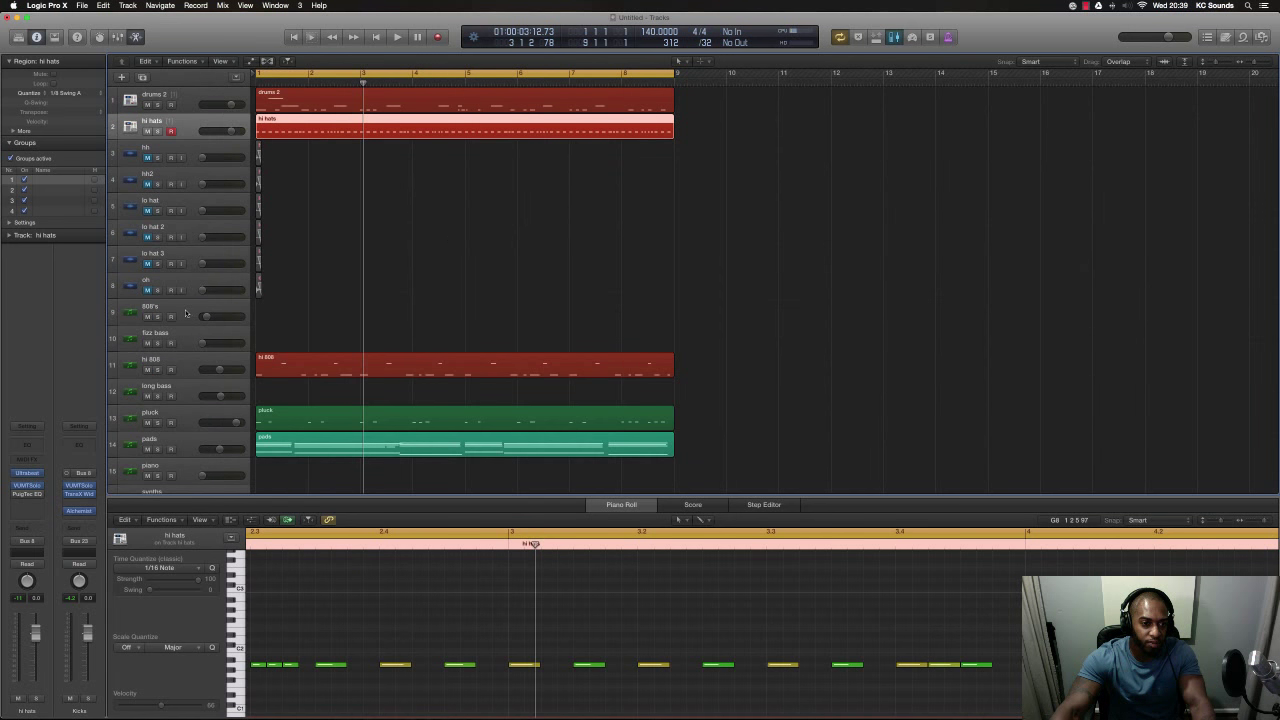
pyautogui.press('Return')
pyautogui.press('space')
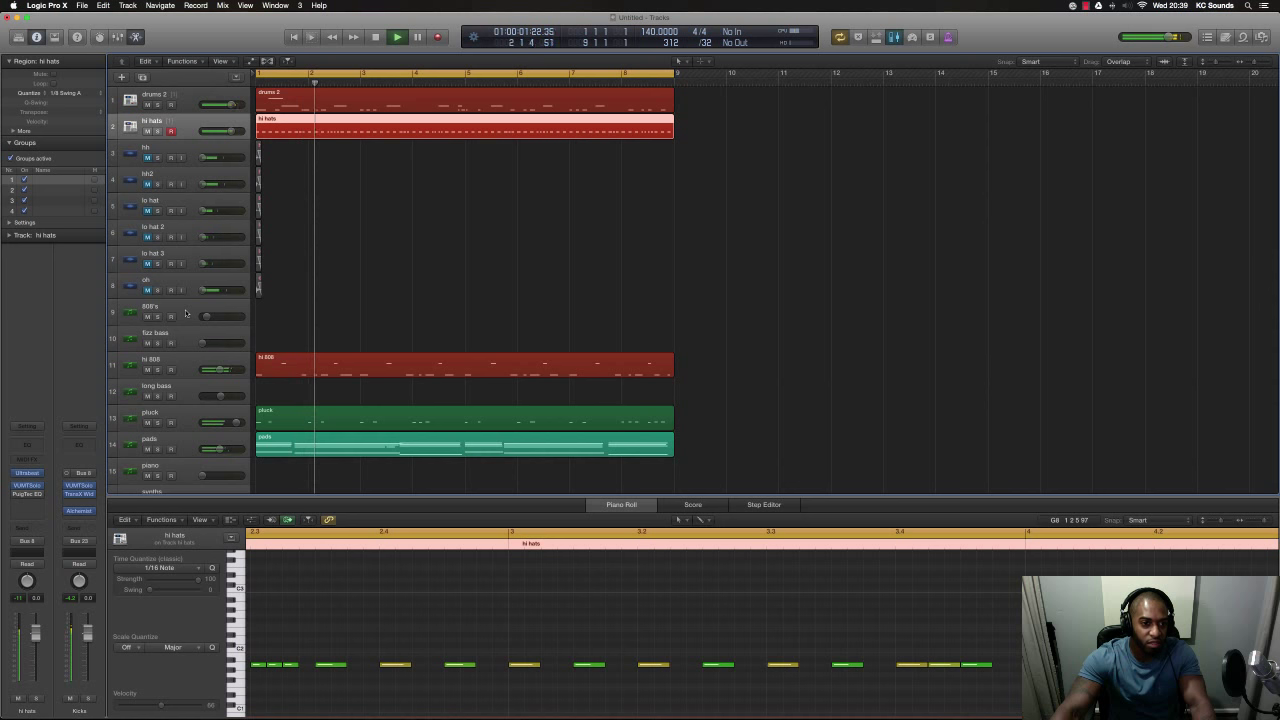
pyautogui.press('space')
# - Select every occurrence of the low repeated note in the hi 808 region, mute those notes, and play the beat
pyautogui.click(260, 367)
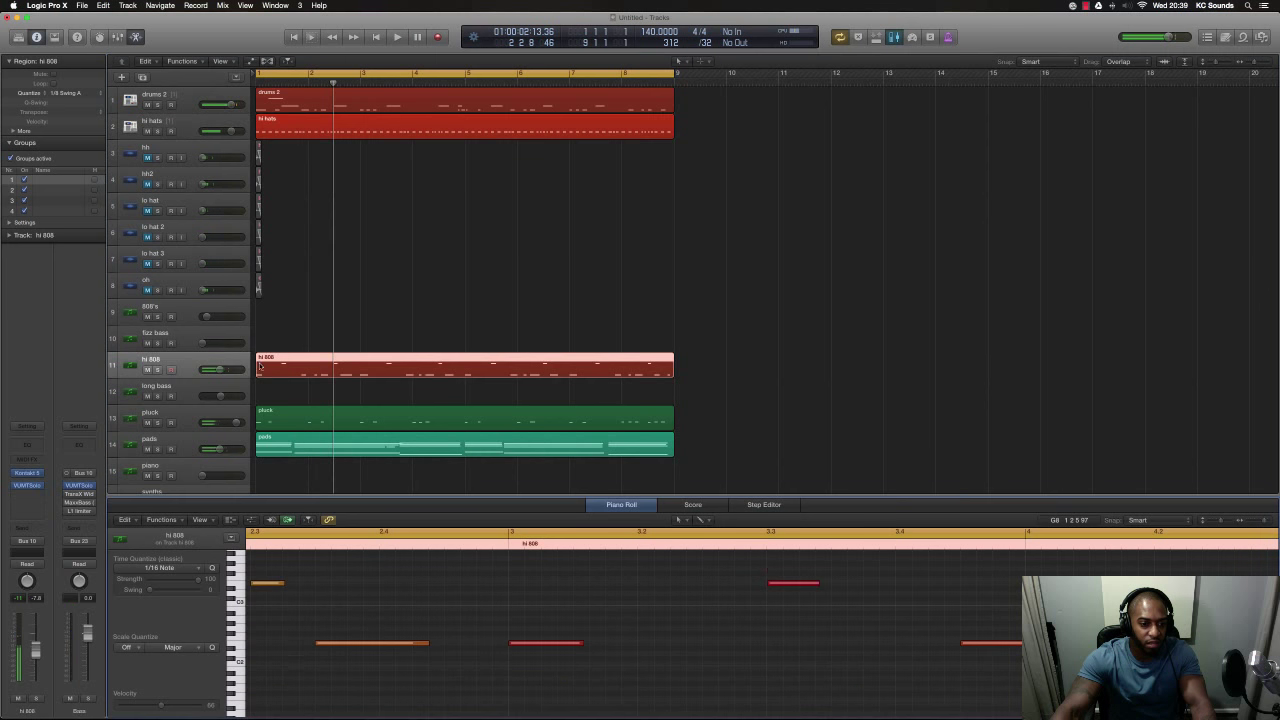
pyautogui.click(234, 646)
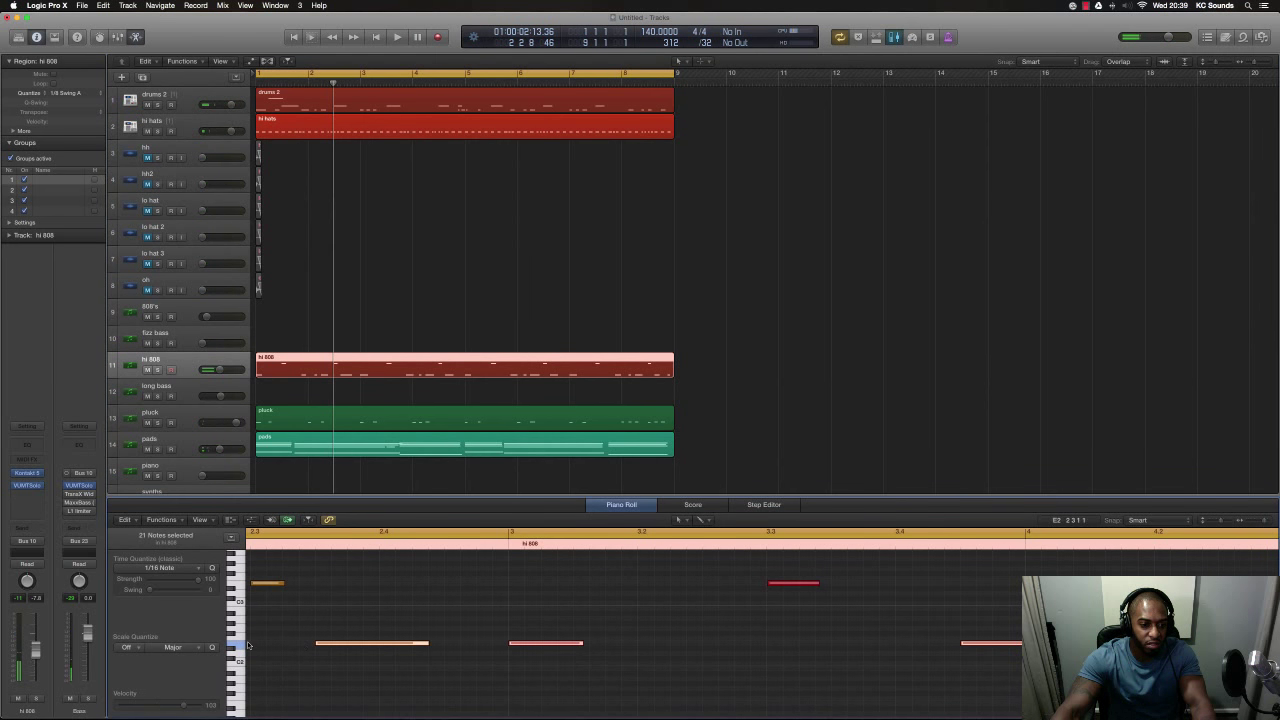
pyautogui.moveTo(347, 644); pyautogui.dragTo(350, 589)
pyautogui.press('super+z')
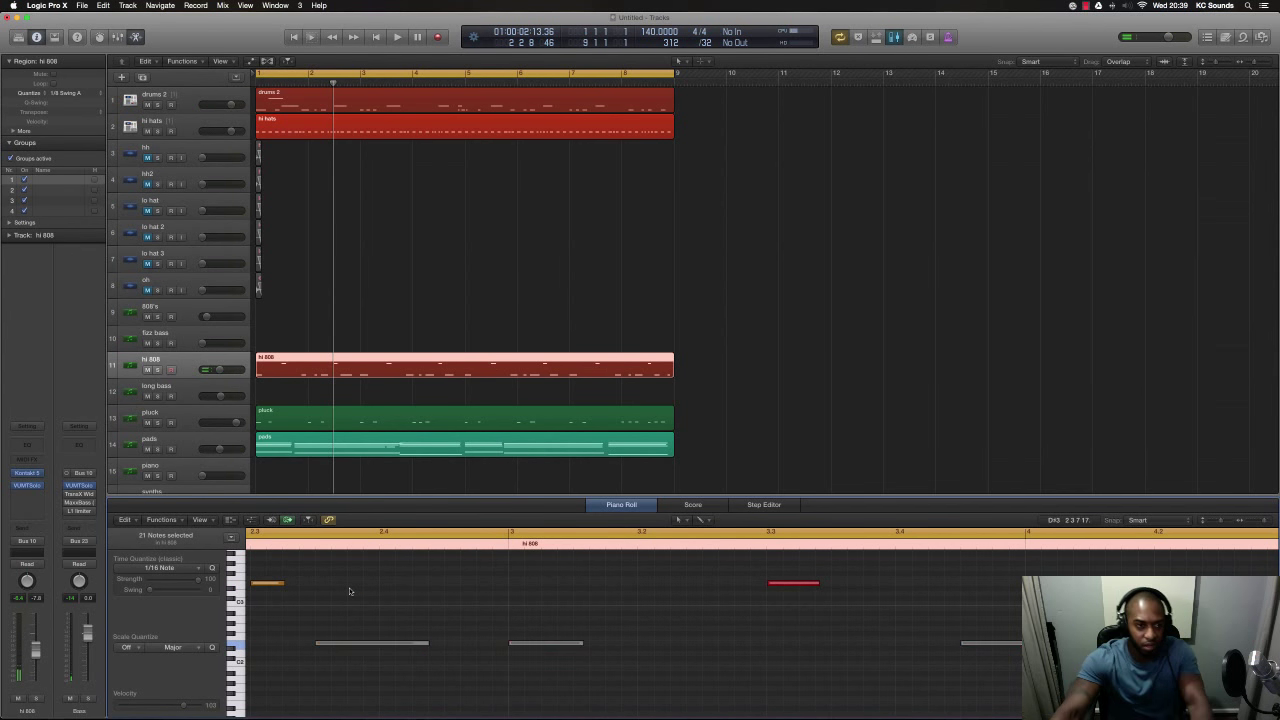
pyautogui.press('space')
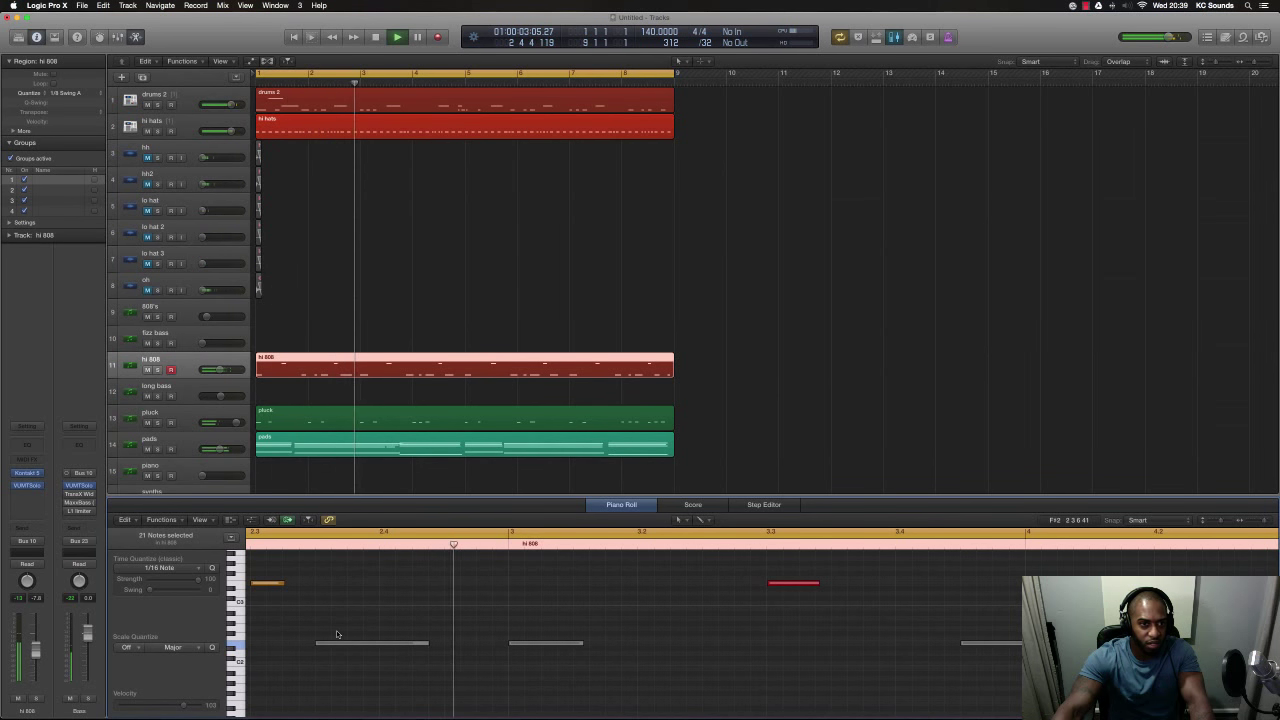
# - Select the drums 2 track and play the beat several times while trying out extra drum hits
pyautogui.press('space')
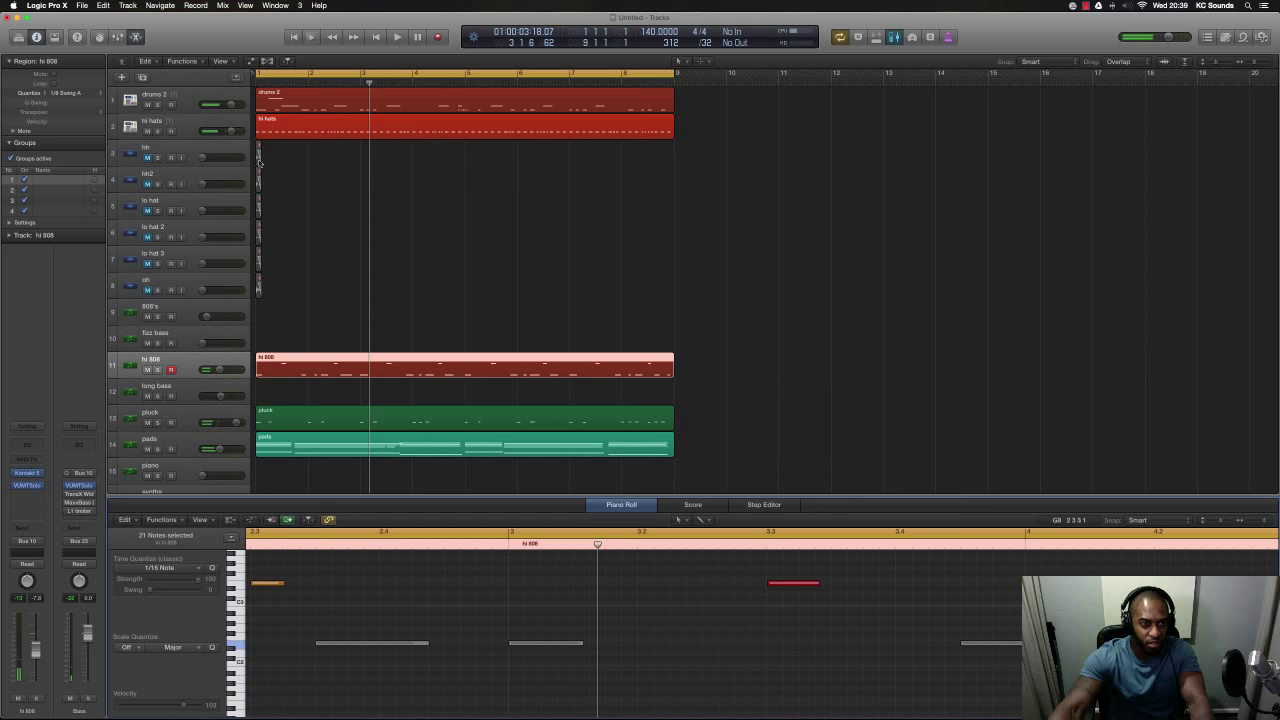
pyautogui.click(182, 96)
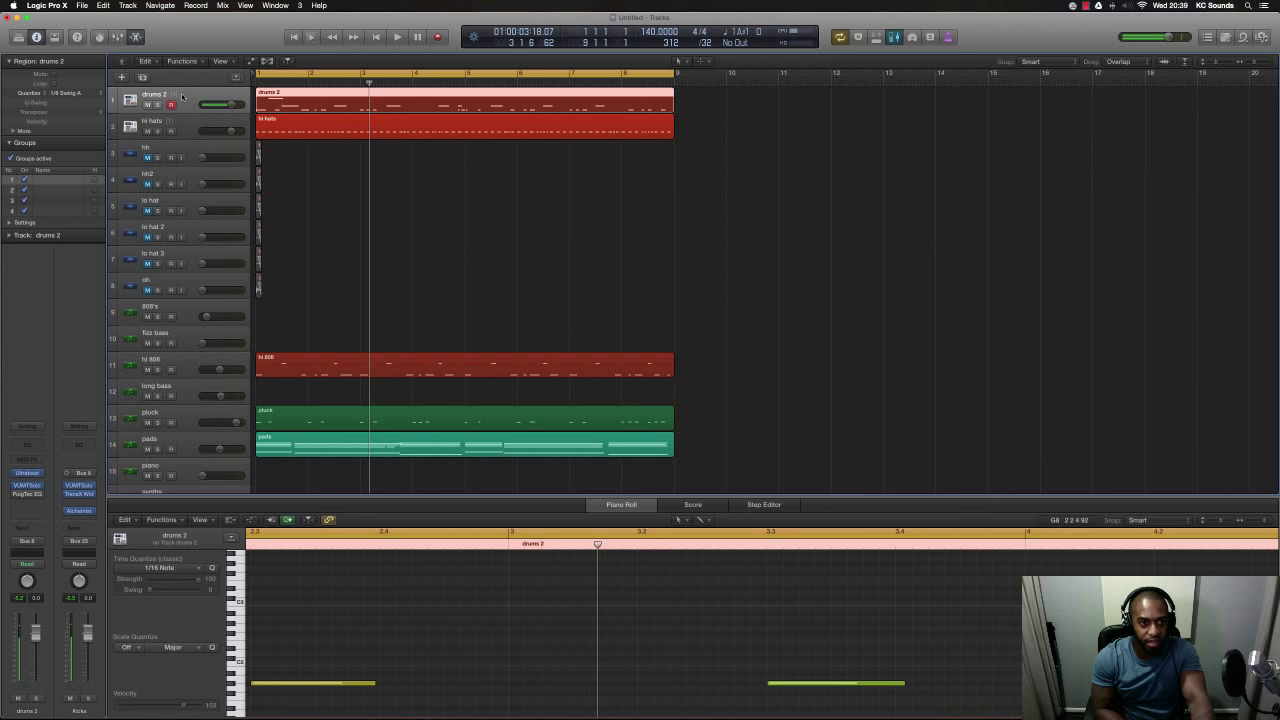
pyautogui.press('space')
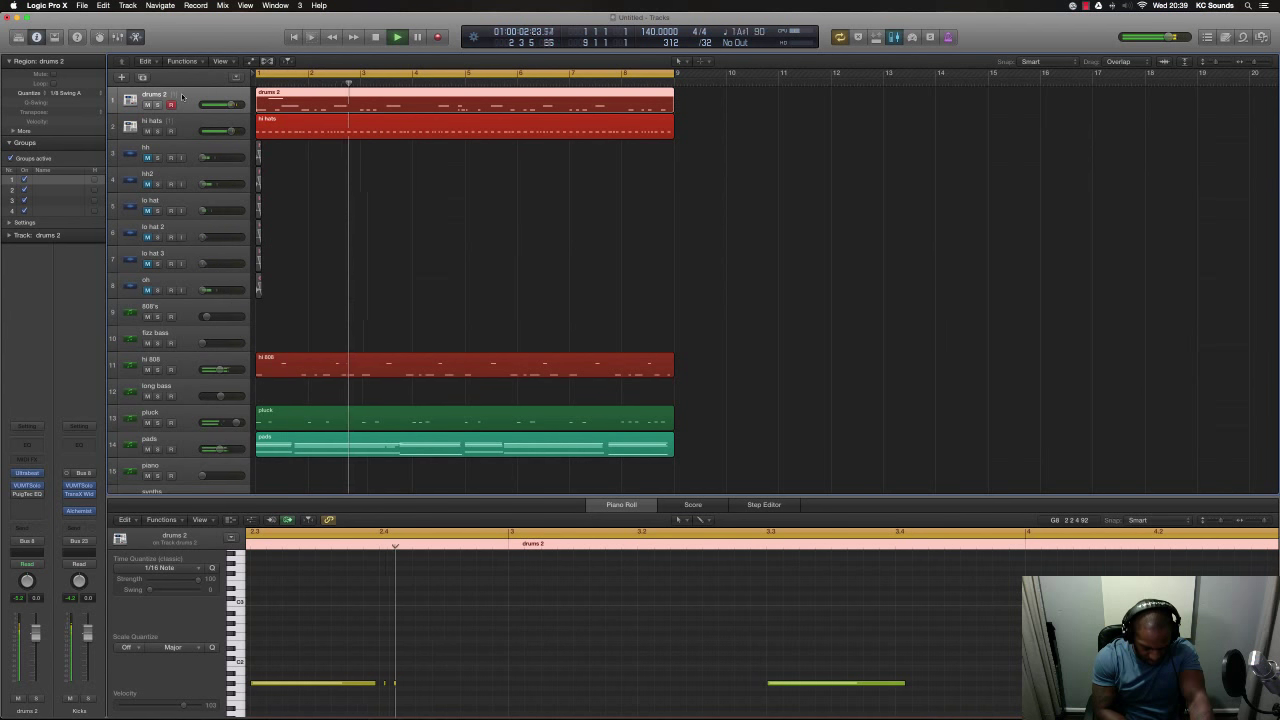
pyautogui.press('space')
pyautogui.press('space')
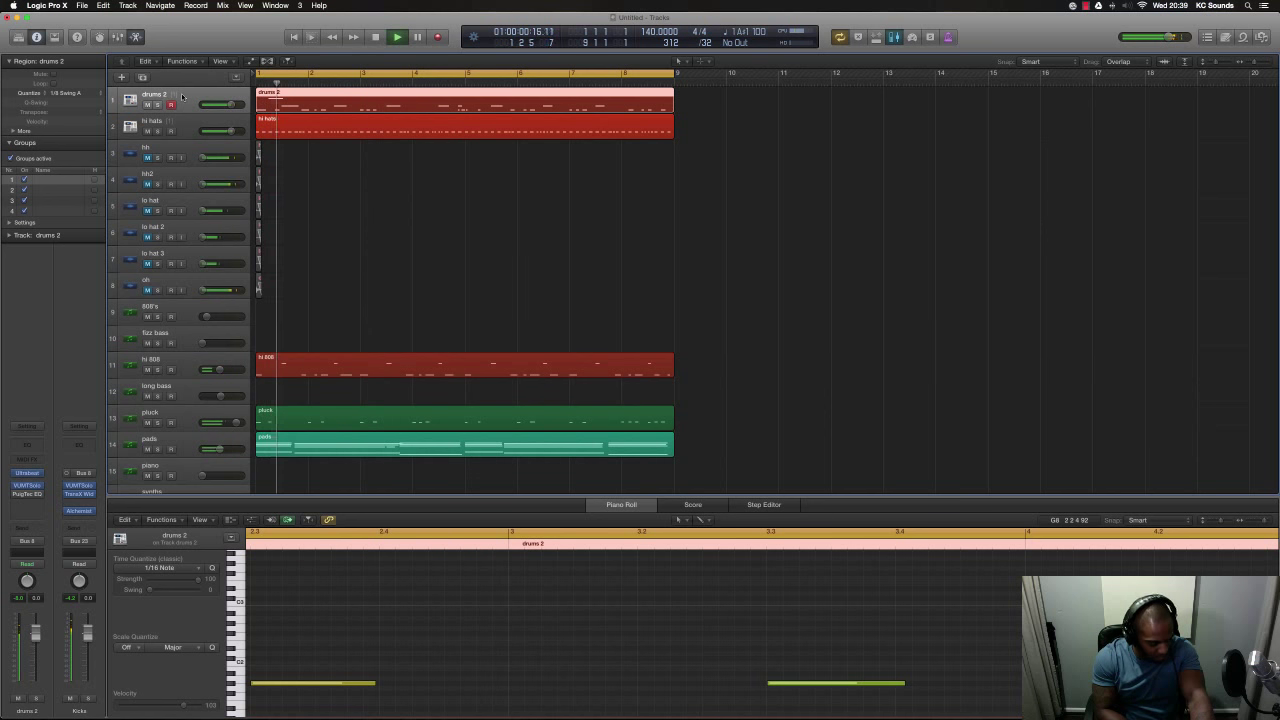
pyautogui.press('space')
pyautogui.press('space')
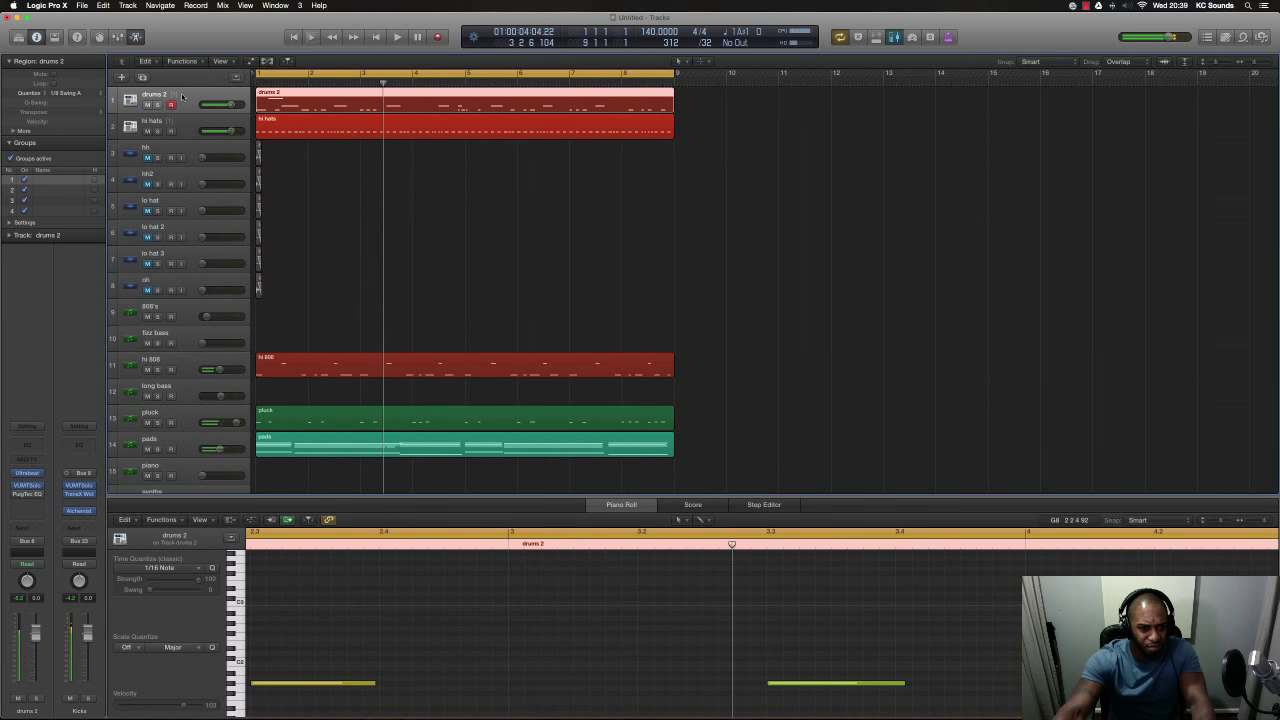
# - Delete the eight-bar pluck region and play the beat from bar 1
pyautogui.click(319, 412)
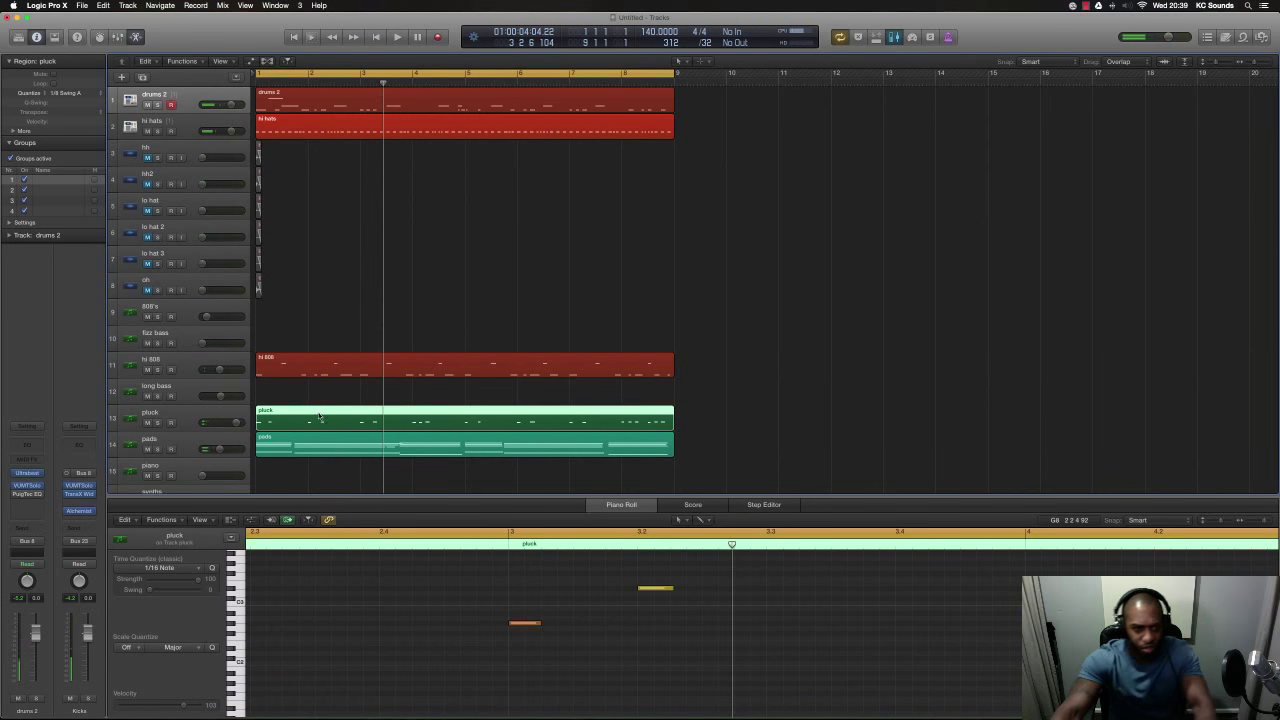
pyautogui.press('Delete')
pyautogui.press('Return')
pyautogui.press('space')
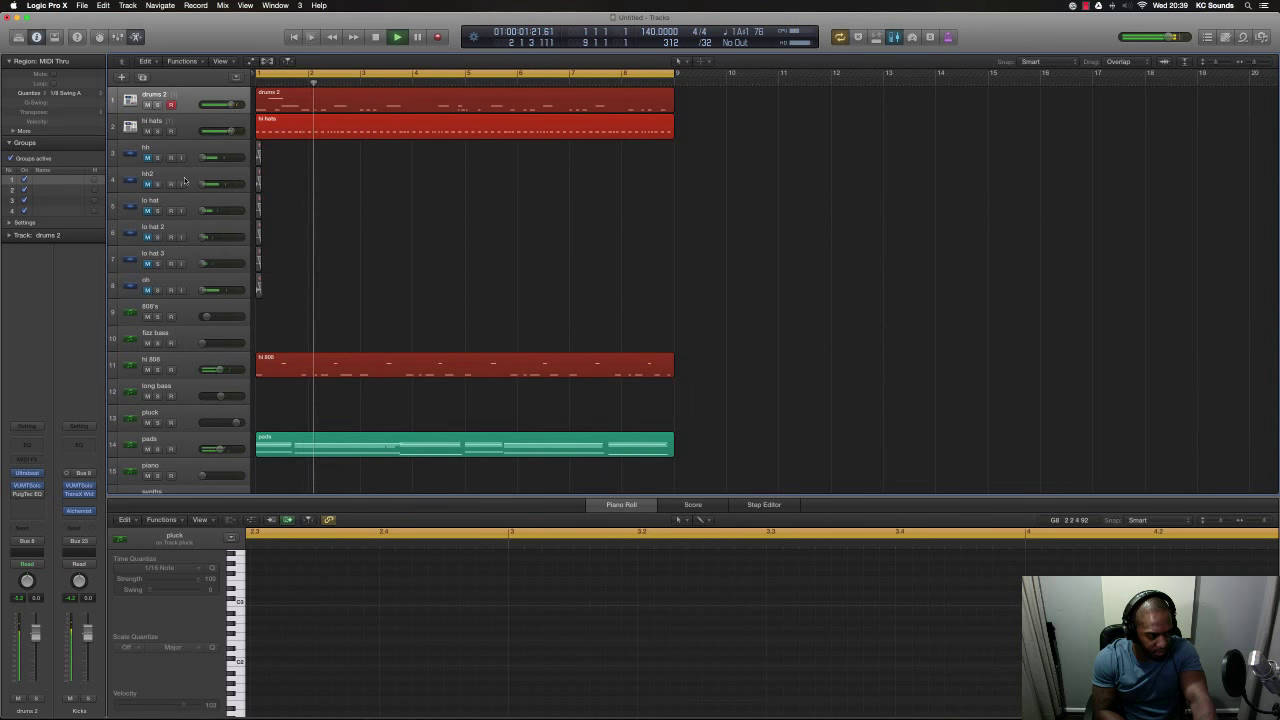
# - Record the extra drum hits onto the drums 2 track, join them with the existing part into one eight-bar region, and play it
pyautogui.press('Return')
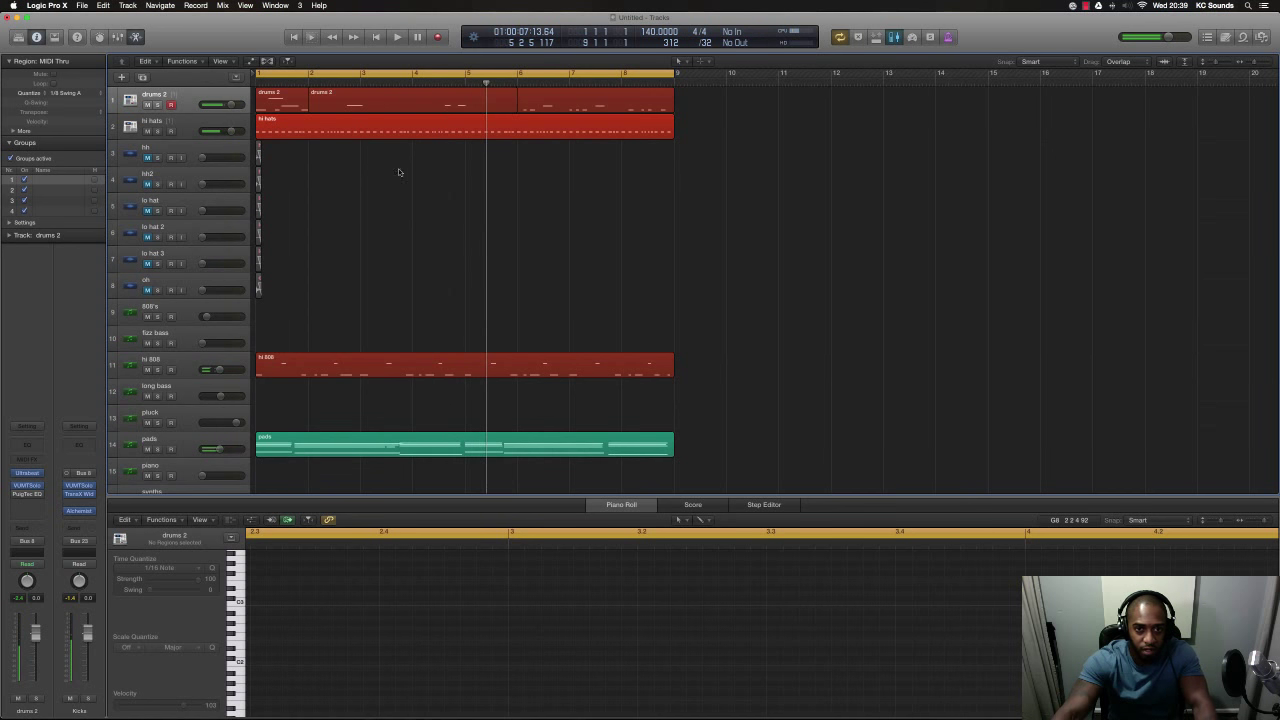
pyautogui.press('Return')
pyautogui.press('space')
pyautogui.click(327, 92)
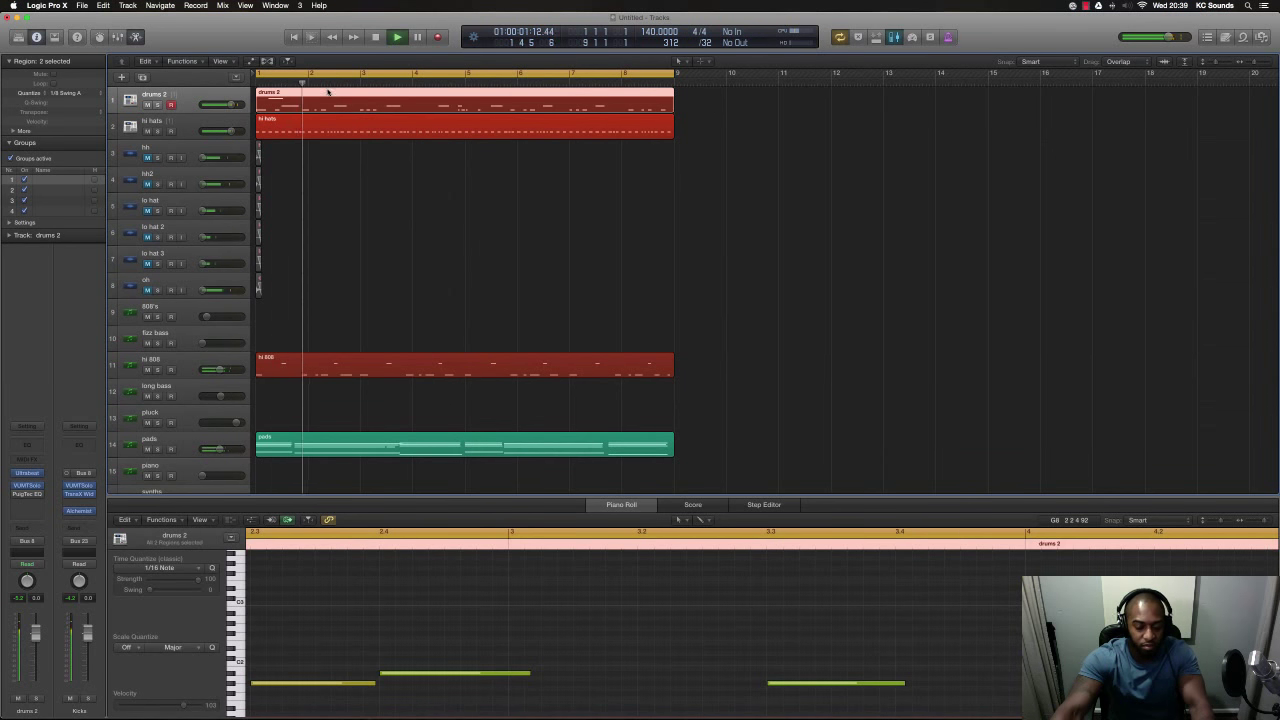
pyautogui.click(284, 406)
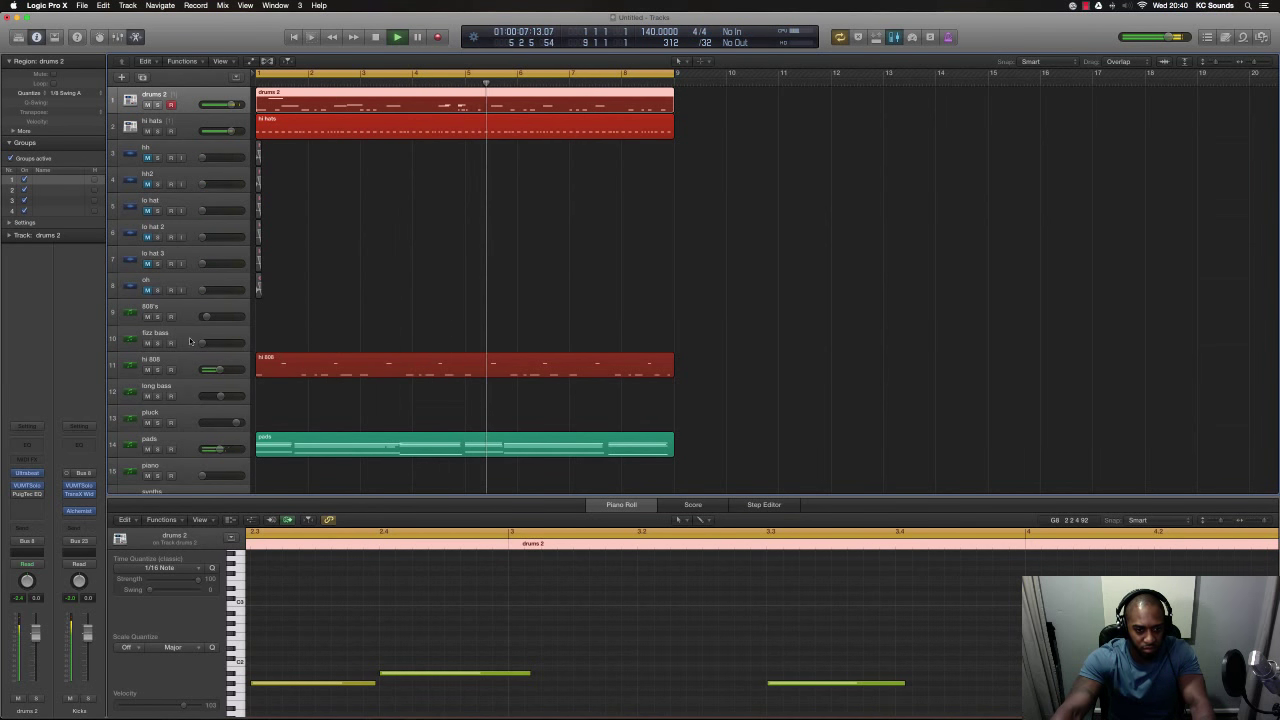
# - Select the lead track and adjust its VUMTSolo gain while trying the lead sound over the beat
pyautogui.press('super+Up')
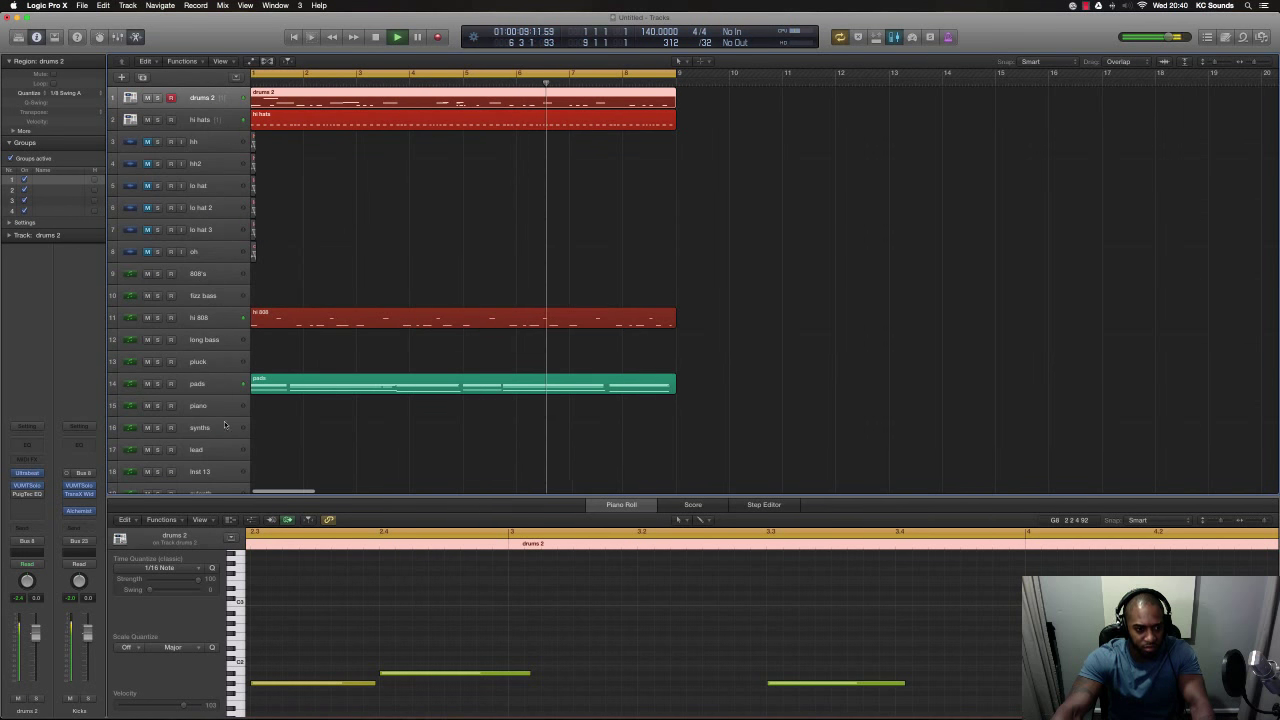
pyautogui.click(170, 450)
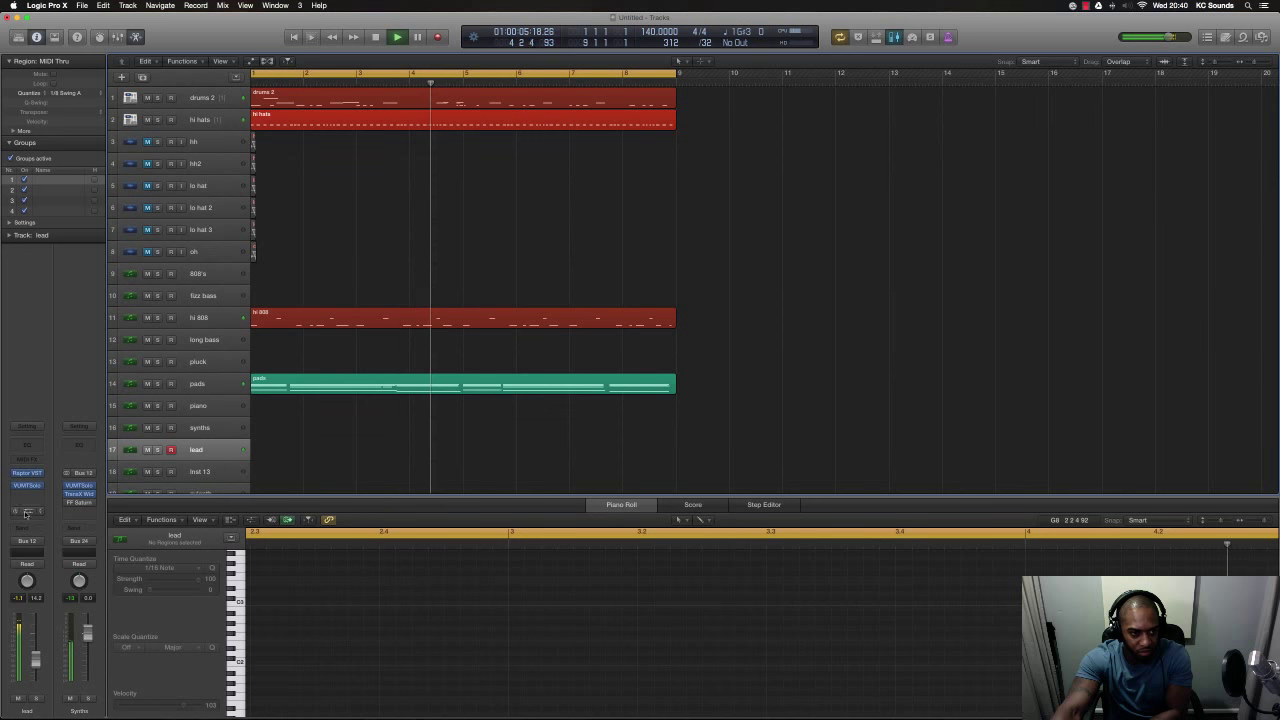
pyautogui.click(27, 485)
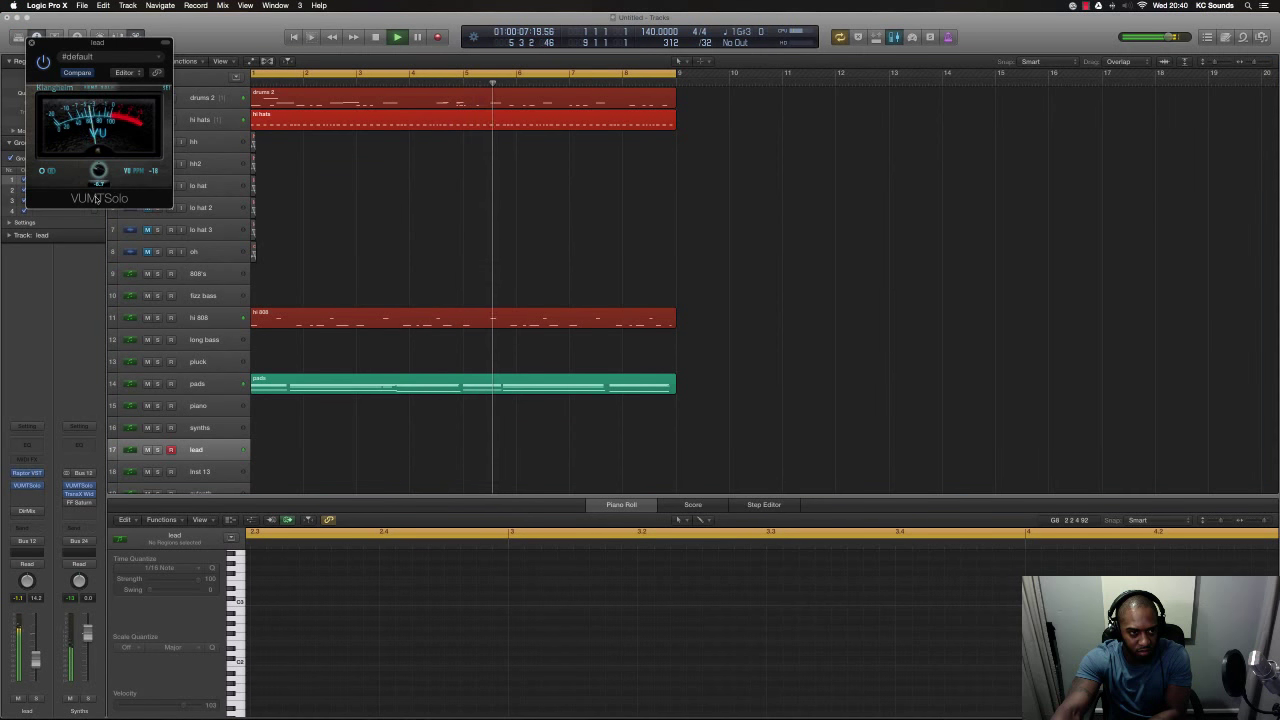
pyautogui.moveTo(98, 170); pyautogui.dragTo(98, 162)
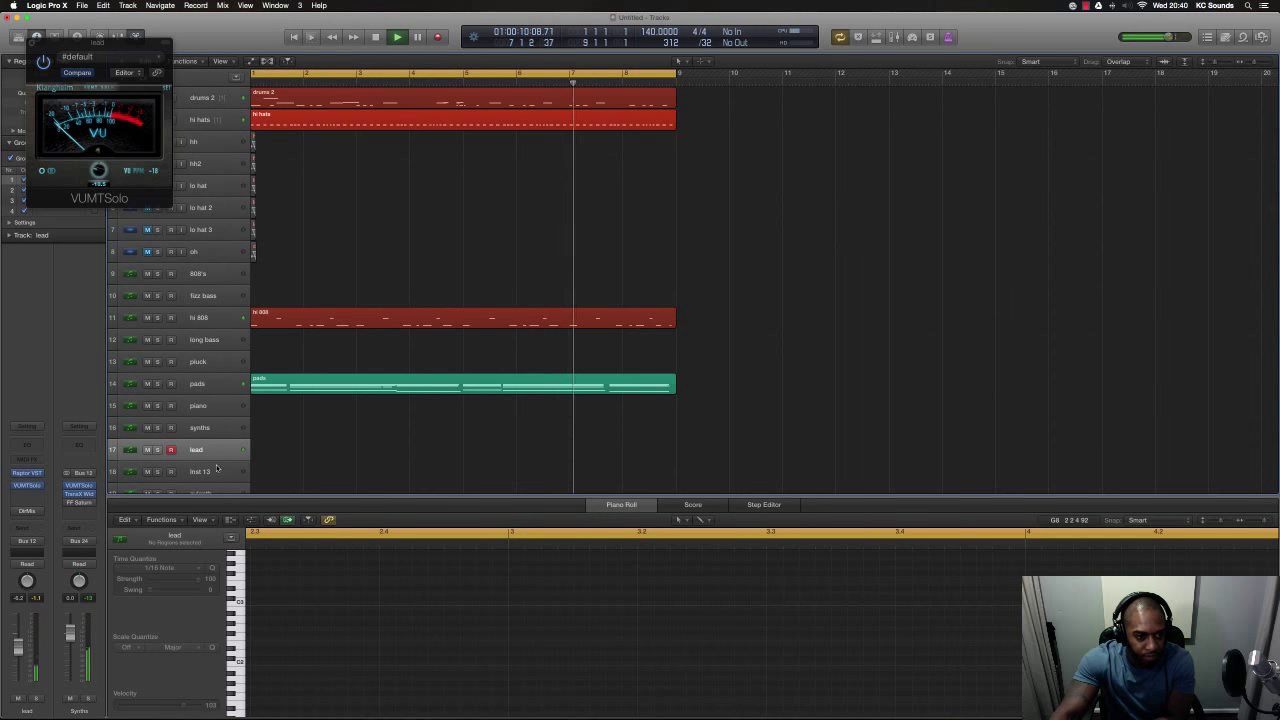
# - Step through the tracks around lead to Inst 13 to audition their sounds against the playing beat
pyautogui.press('Up')
pyautogui.press('Down')
pyautogui.press('Down')
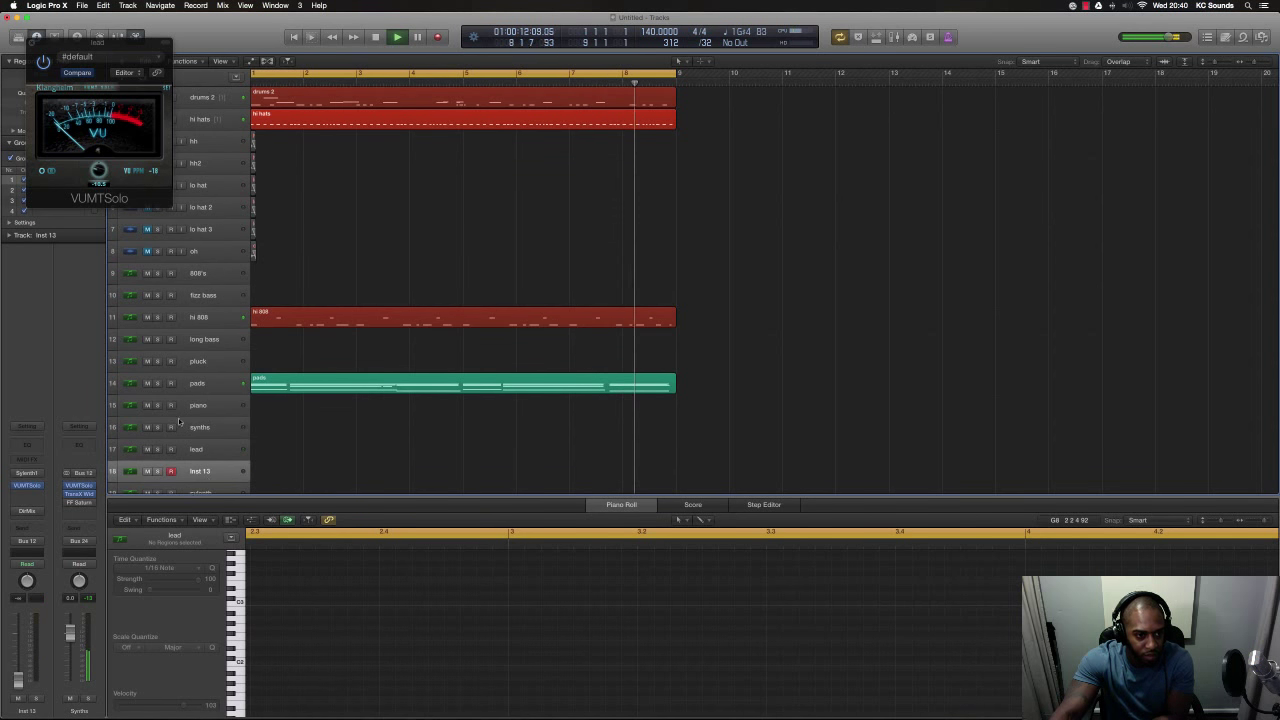
# - Select the pluck track, play a new melody over the loop from bar 1, and capture the performance as an eight-bar region
pyautogui.click(205, 362)
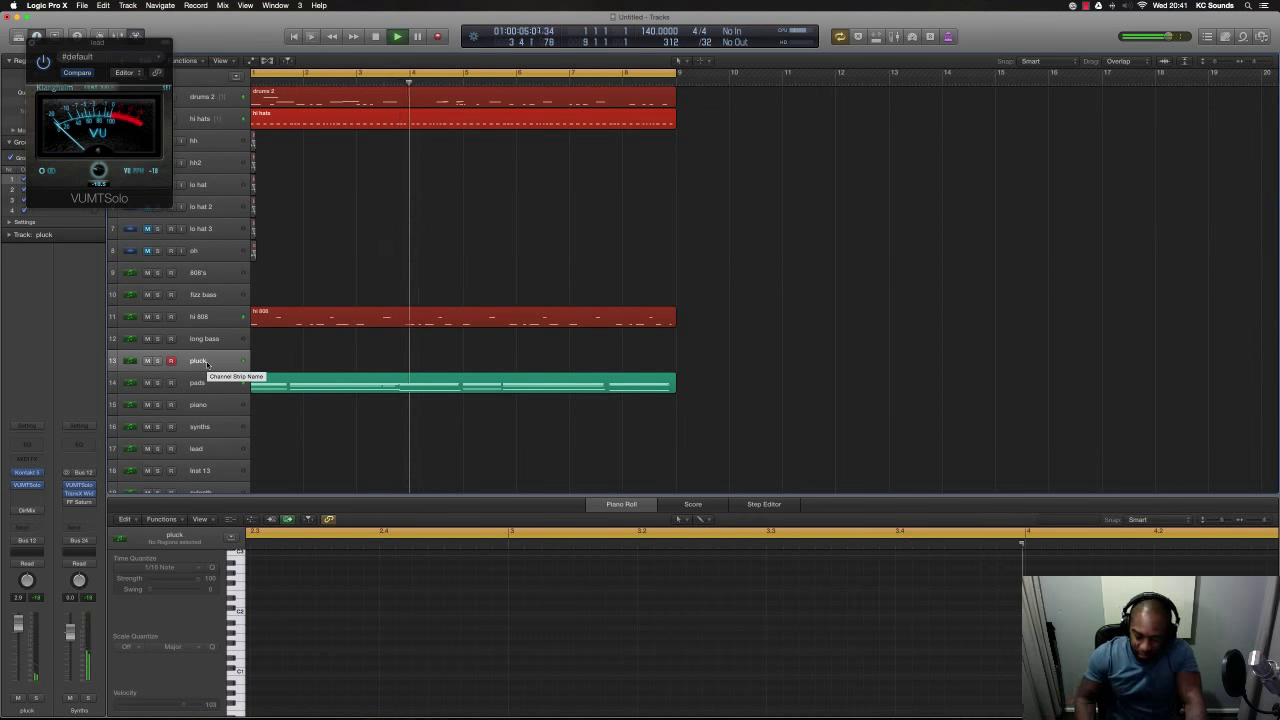
pyautogui.press('space')
pyautogui.press('Return')
pyautogui.press('space')
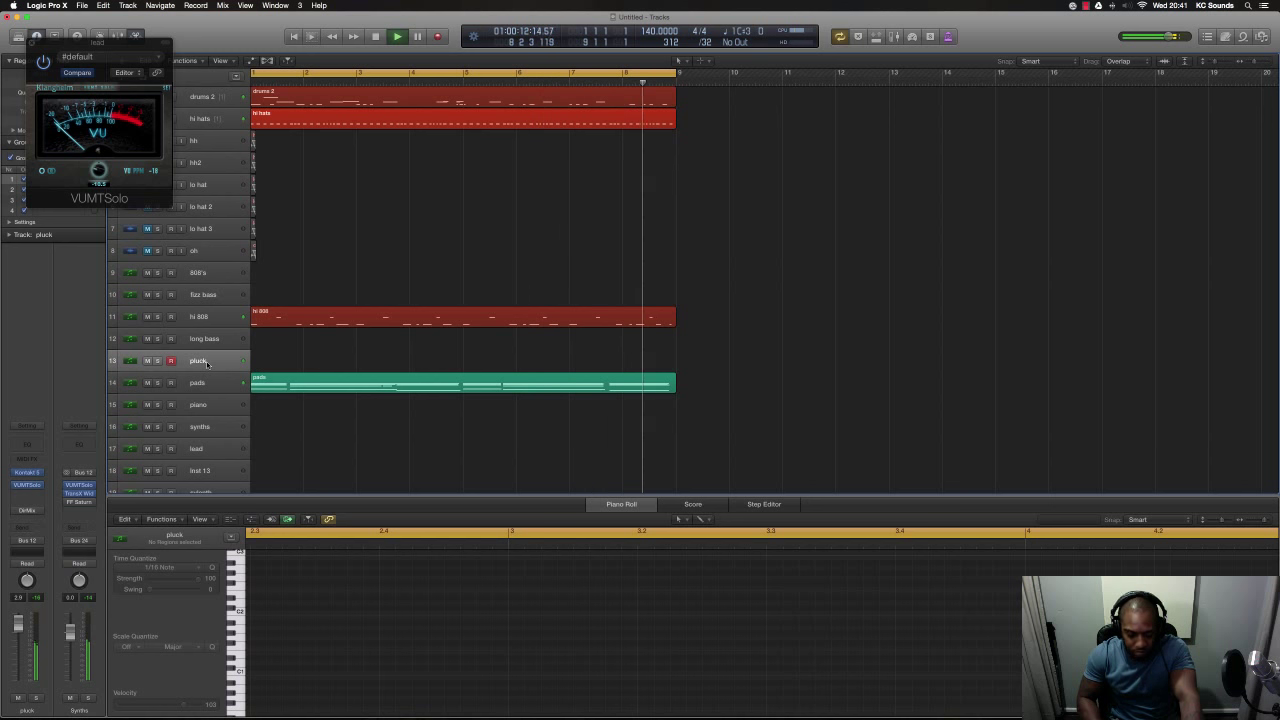
pyautogui.hotkey('shift', 'r')
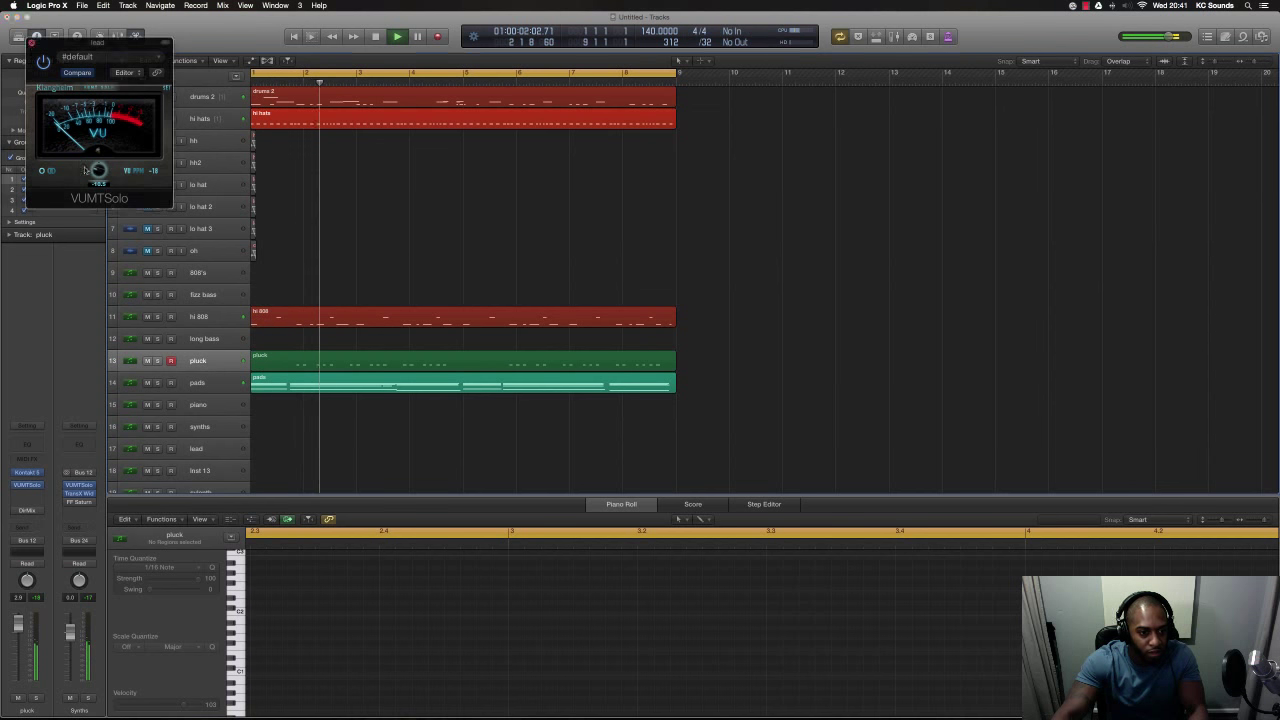
# - Hide the plug-in window, set the default region quantize to 1/16 Swing A, and play the beat
pyautogui.press('v')
pyautogui.scroll(-5, 272, 450)
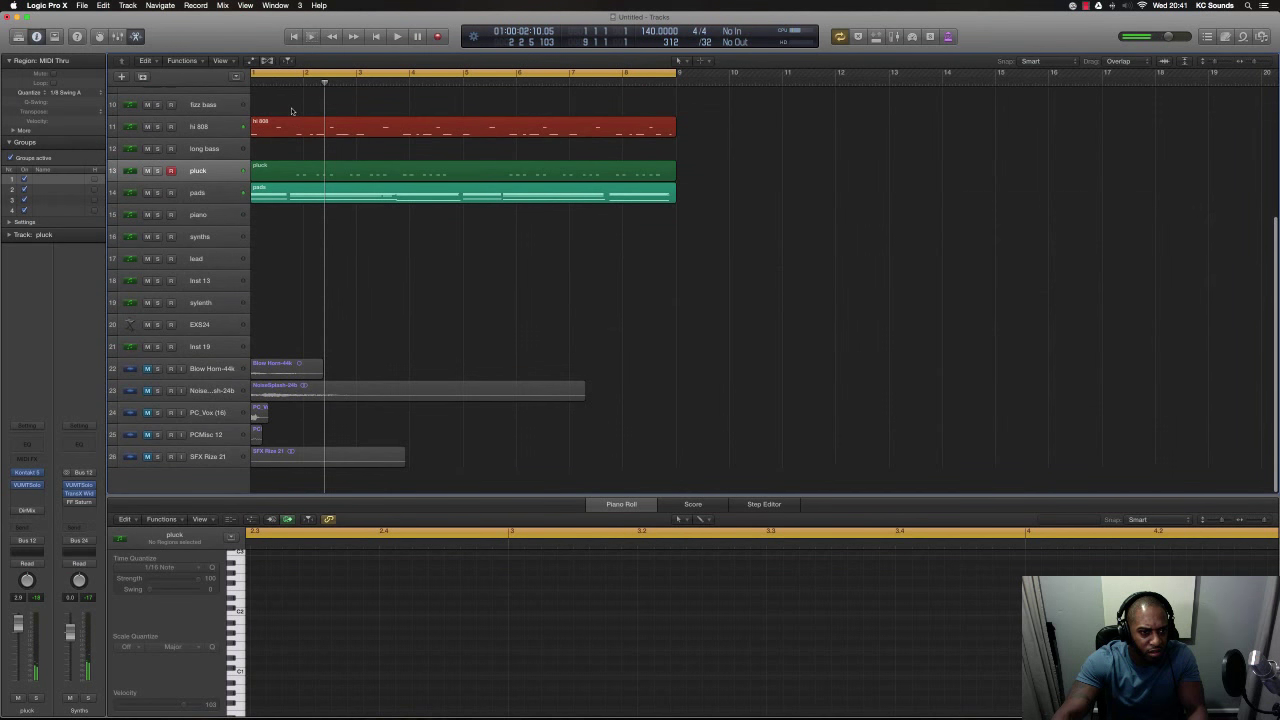
pyautogui.scroll(5, 292, 120)
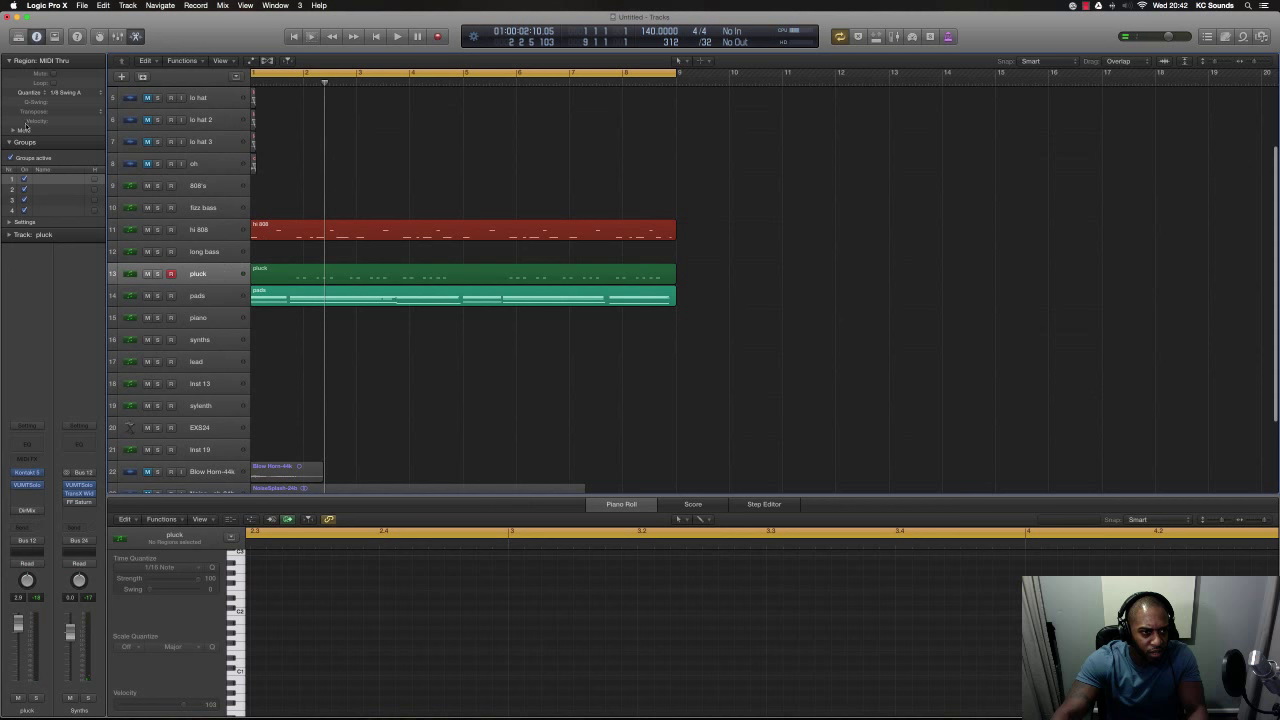
pyautogui.click(68, 97)
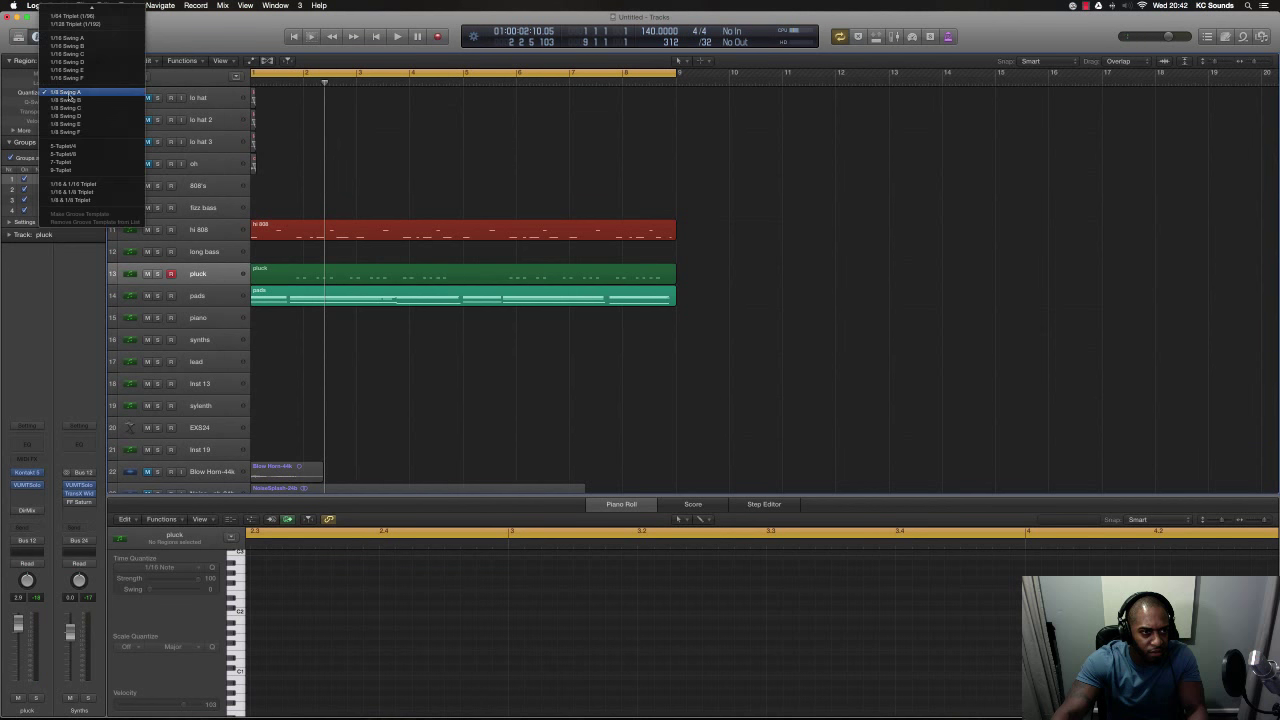
pyautogui.click(68, 38)
pyautogui.press('space')
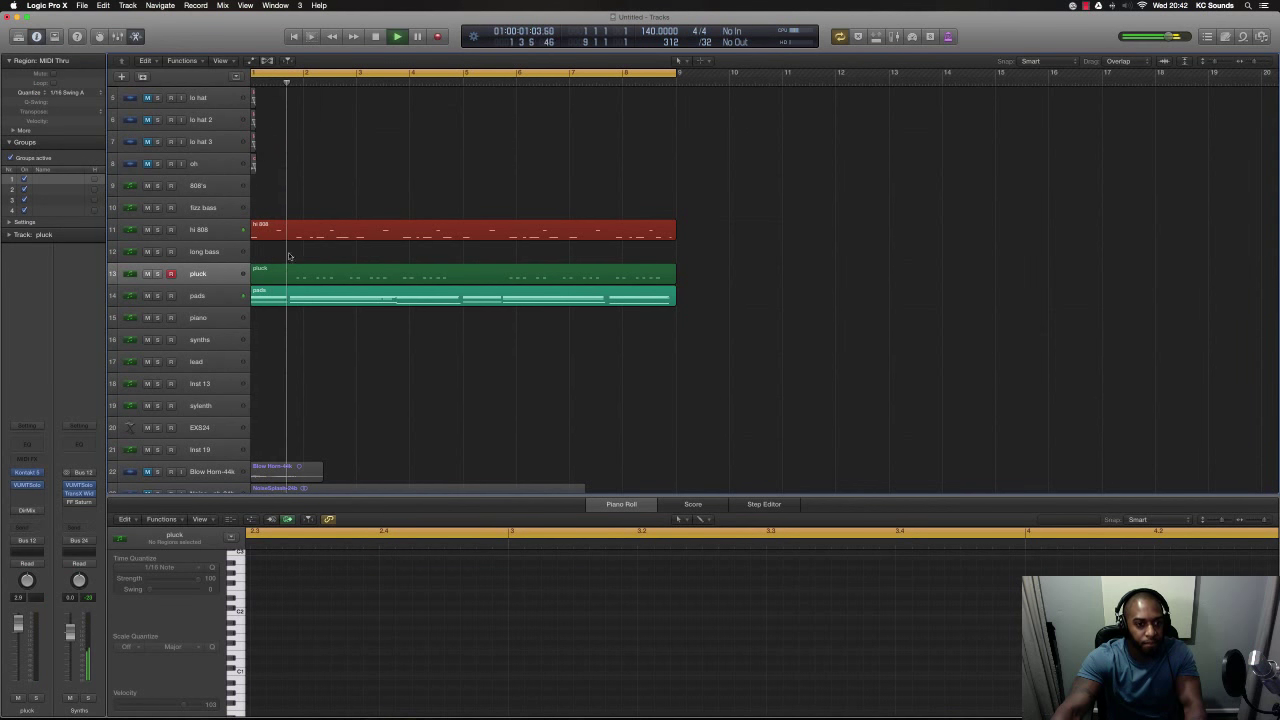
pyautogui.press('space')
# - Delete the captured pluck region and rehearse a different pluck melody over the playing loop
pyautogui.click(314, 280)
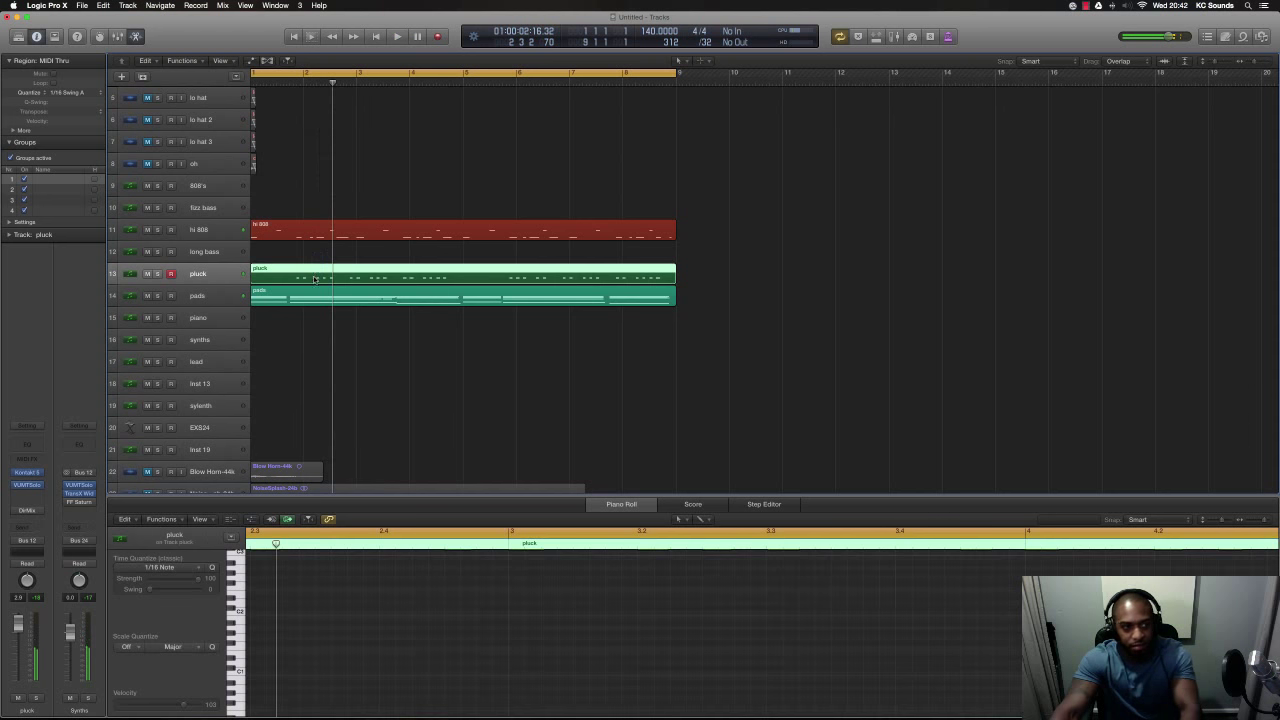
pyautogui.press('Delete')
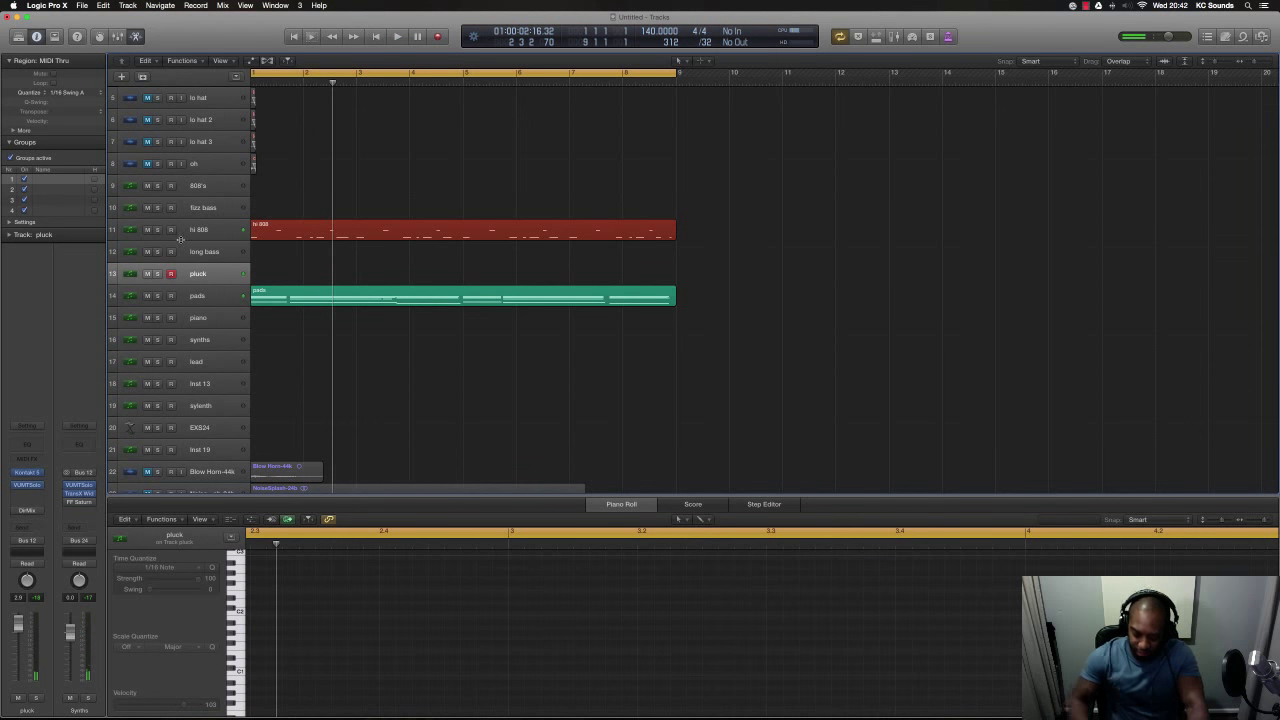
pyautogui.press('space')
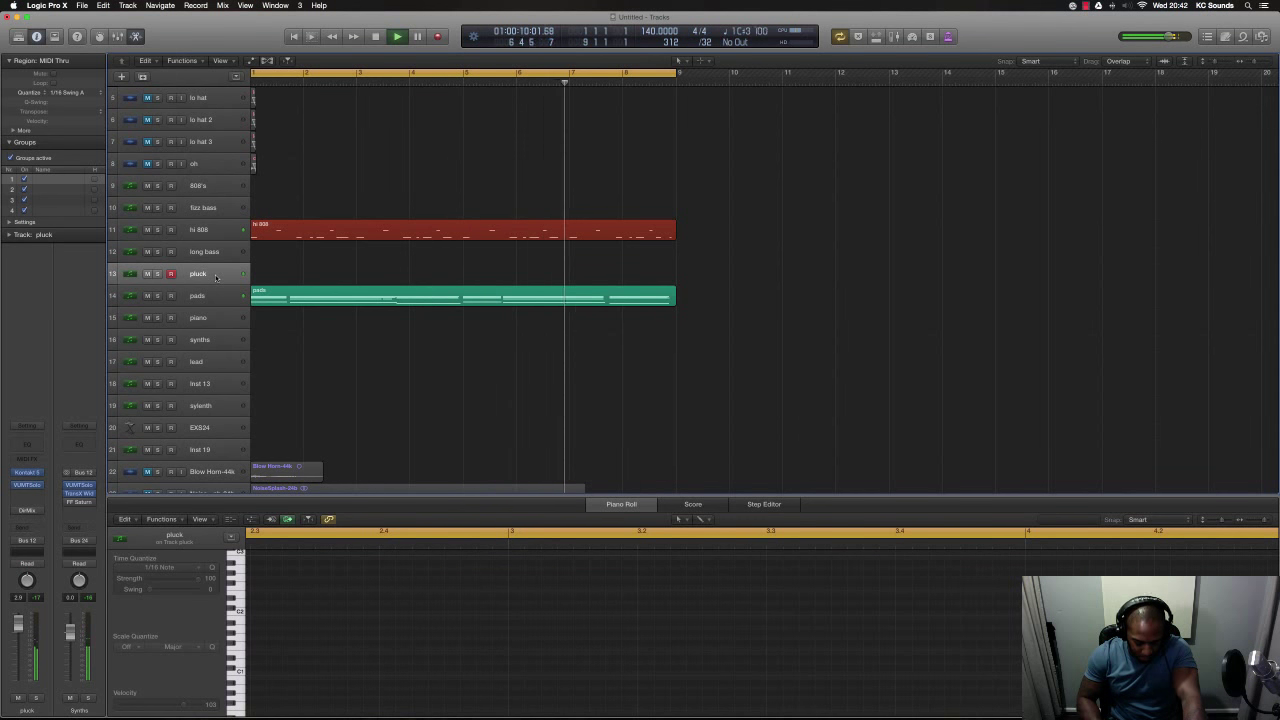
pyautogui.press('space')
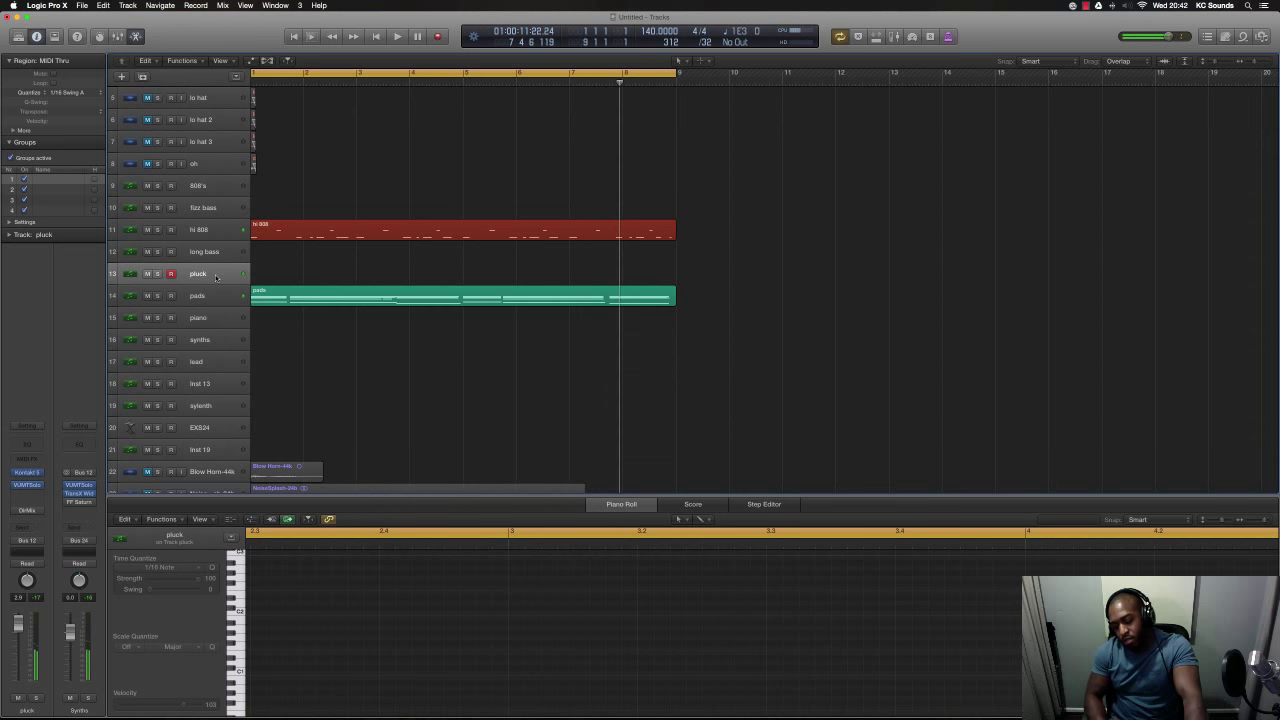
pyautogui.press('space')
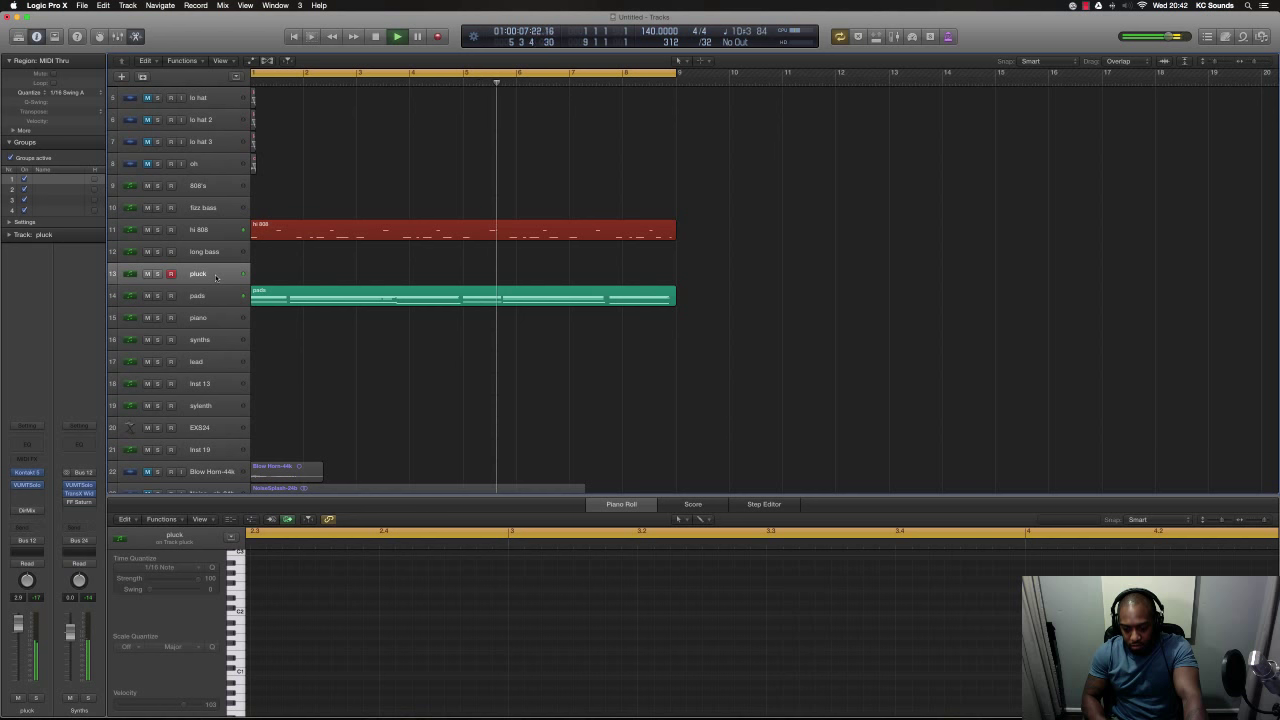
pyautogui.press('space')
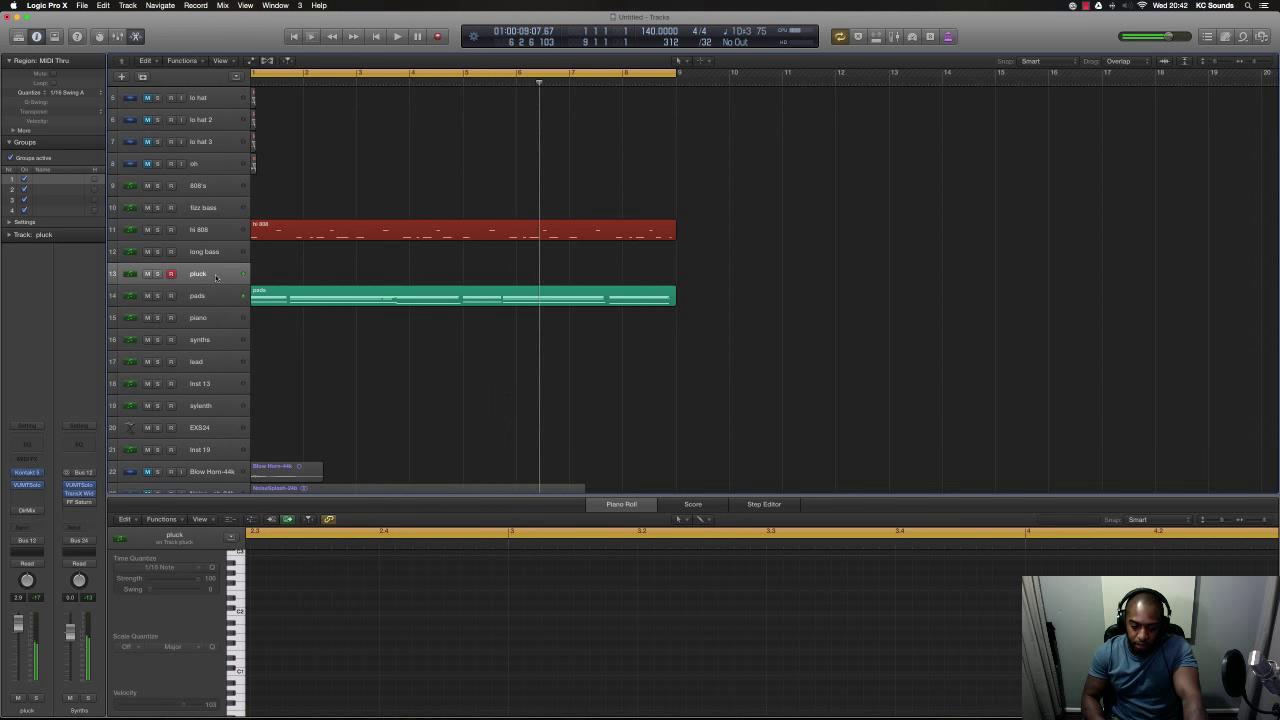
# - Play the loop from bar 1, perform a new pluck melody, and capture it as an eight-bar region on the pluck track
pyautogui.press('Return')
pyautogui.press('space')
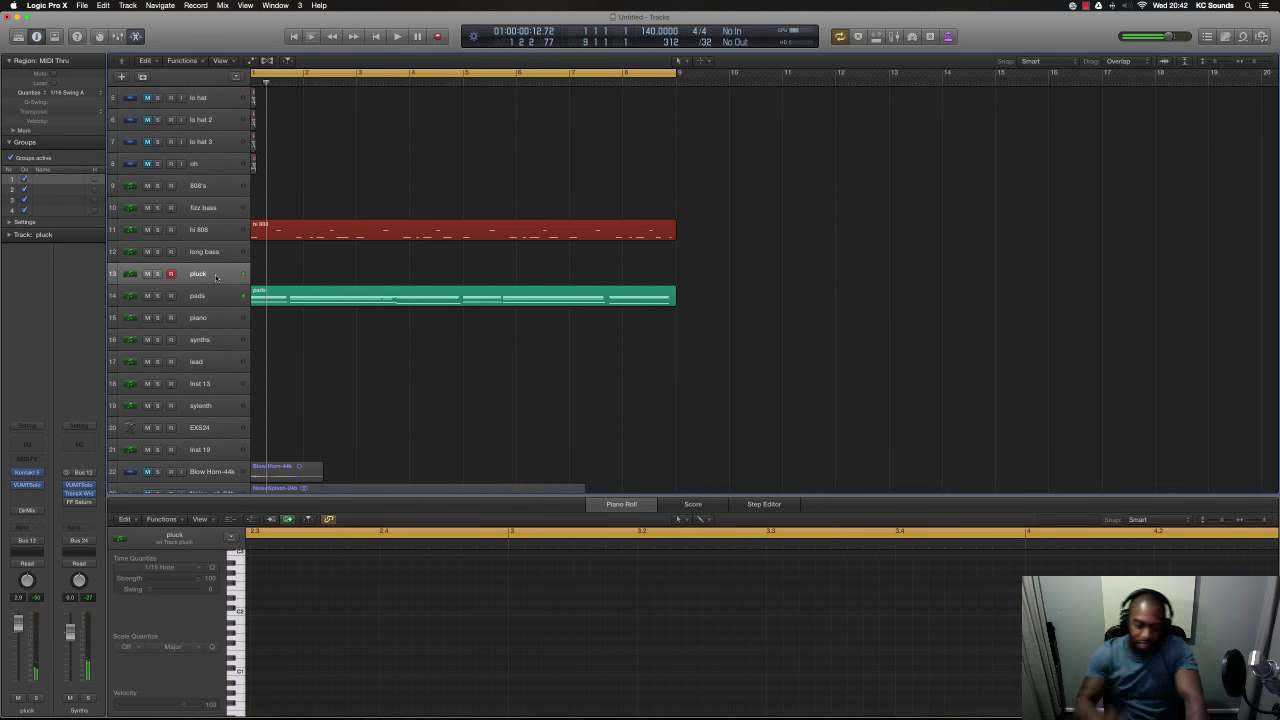
pyautogui.press('Return')
pyautogui.press('space')
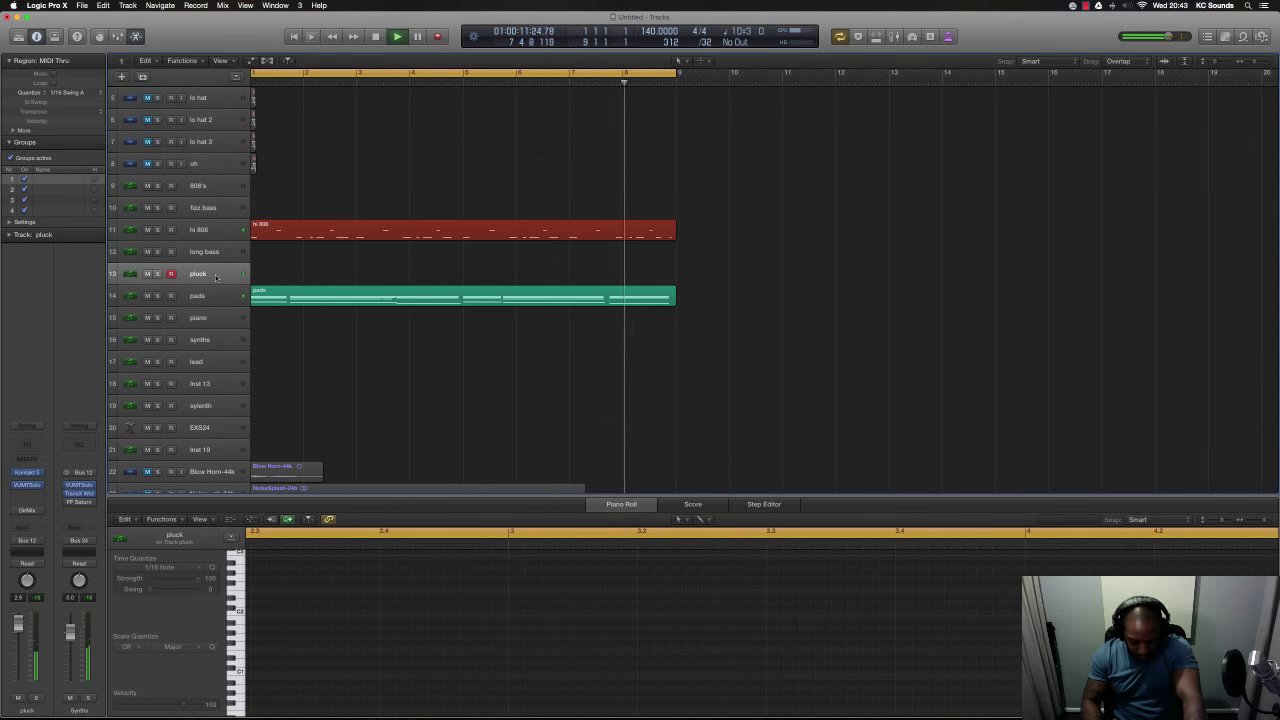
pyautogui.hotkey('shift', 'r')
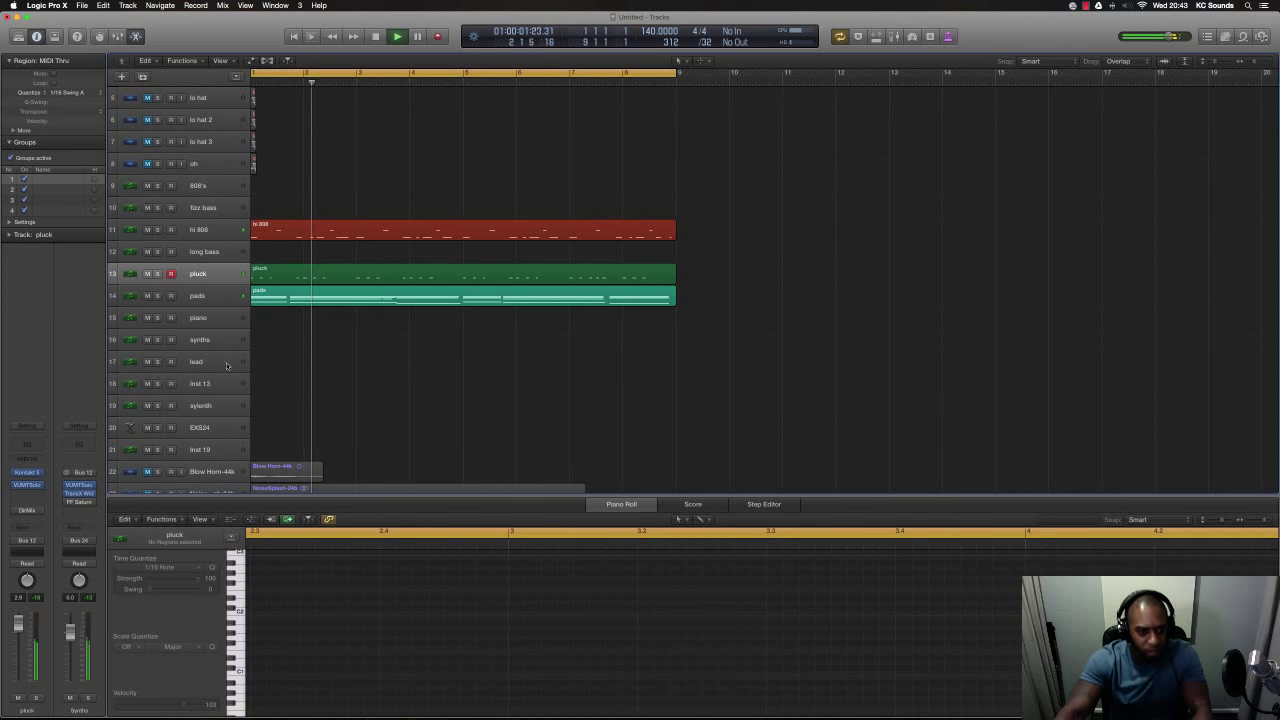
# - Unmute the Blow Horn-44k track, raise its volume, and play the beat from bar 1 to hear it
pyautogui.scroll(-5, 291, 441)
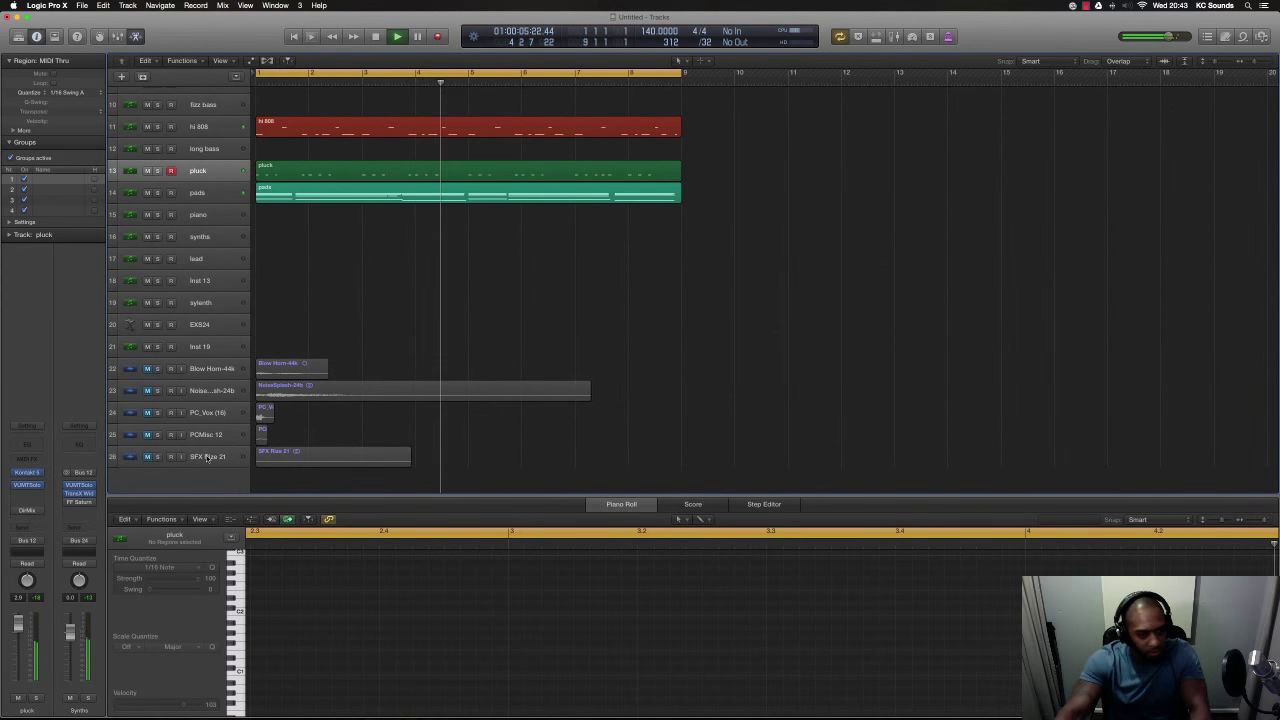
pyautogui.press('space')
pyautogui.click(155, 372)
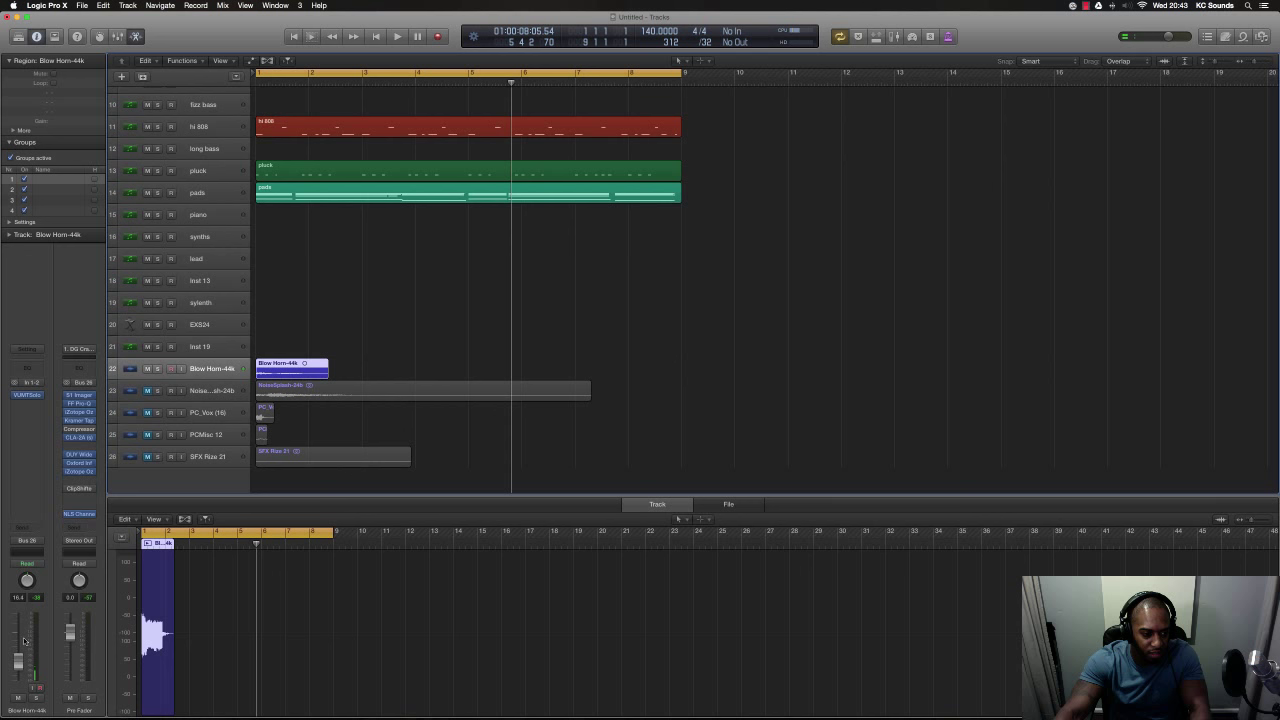
pyautogui.press('Return')
pyautogui.press('space')
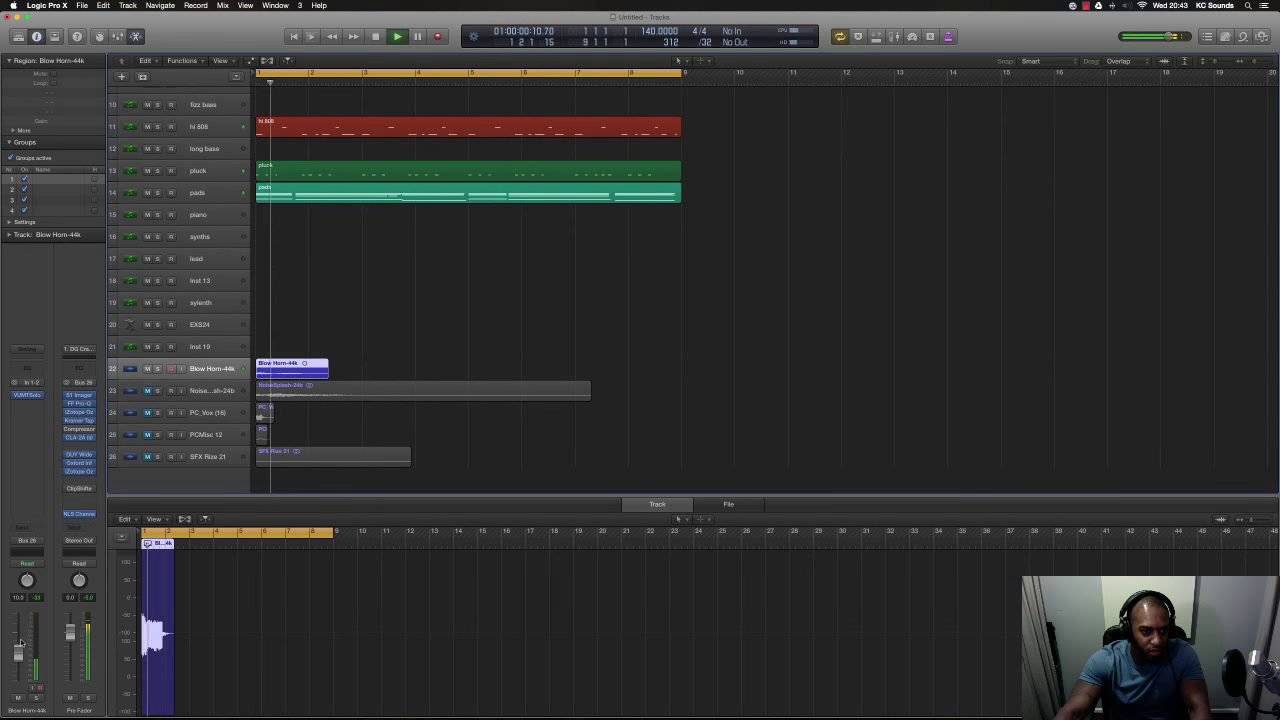
pyautogui.press('space')
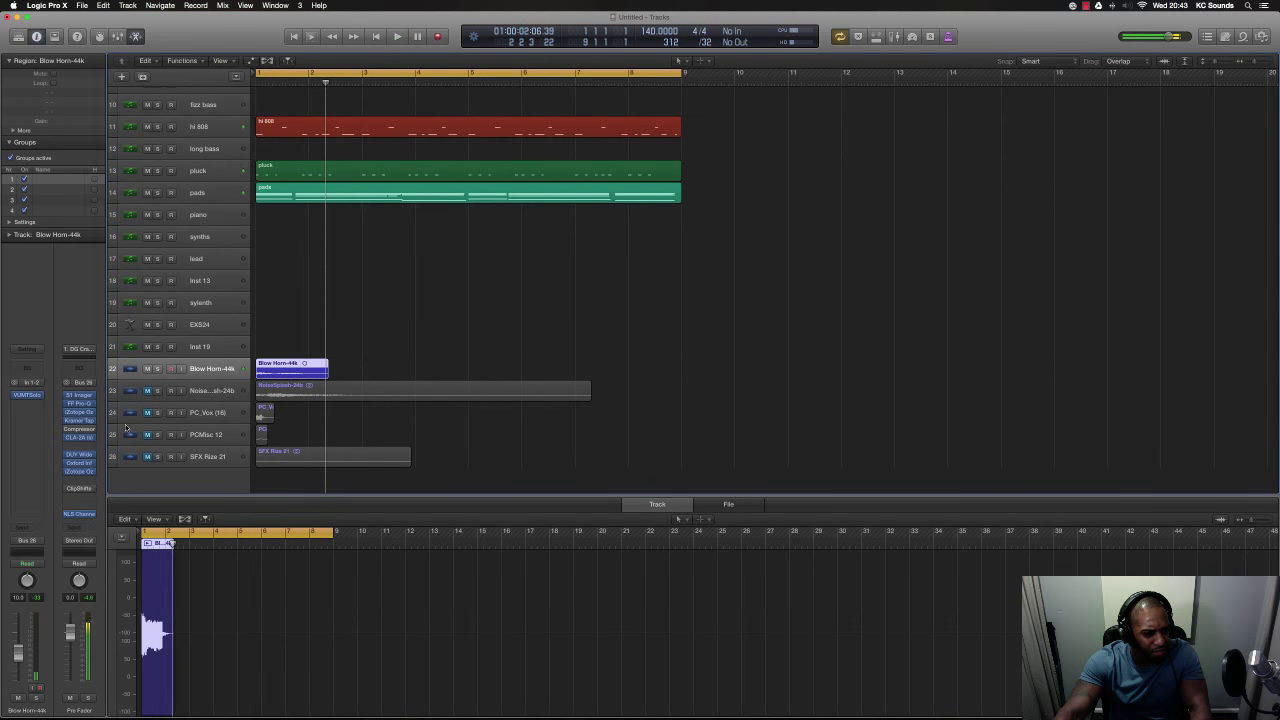
# - Insert a Stereo Delay on the Blow Horn-44k track and play the beat to check the horn with it
pyautogui.click(32, 397)
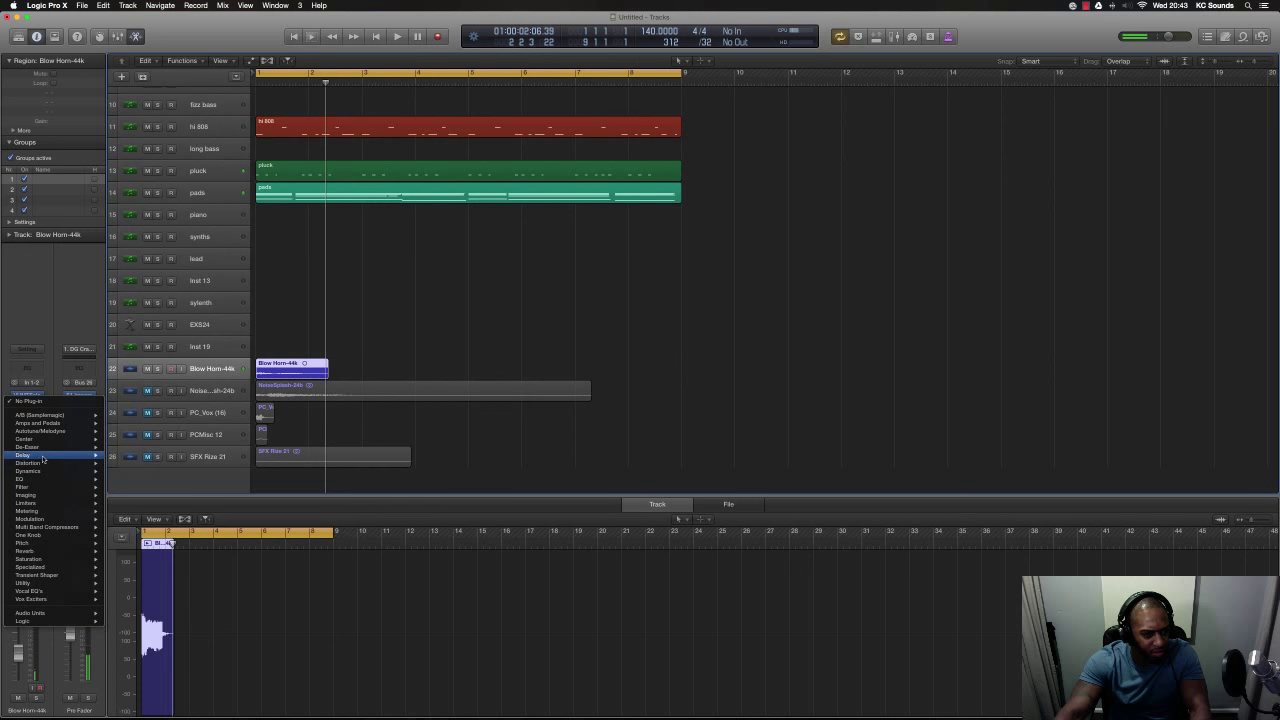
pyautogui.moveTo(40, 455)
pyautogui.moveTo(144, 472)
pyautogui.click(192, 488)
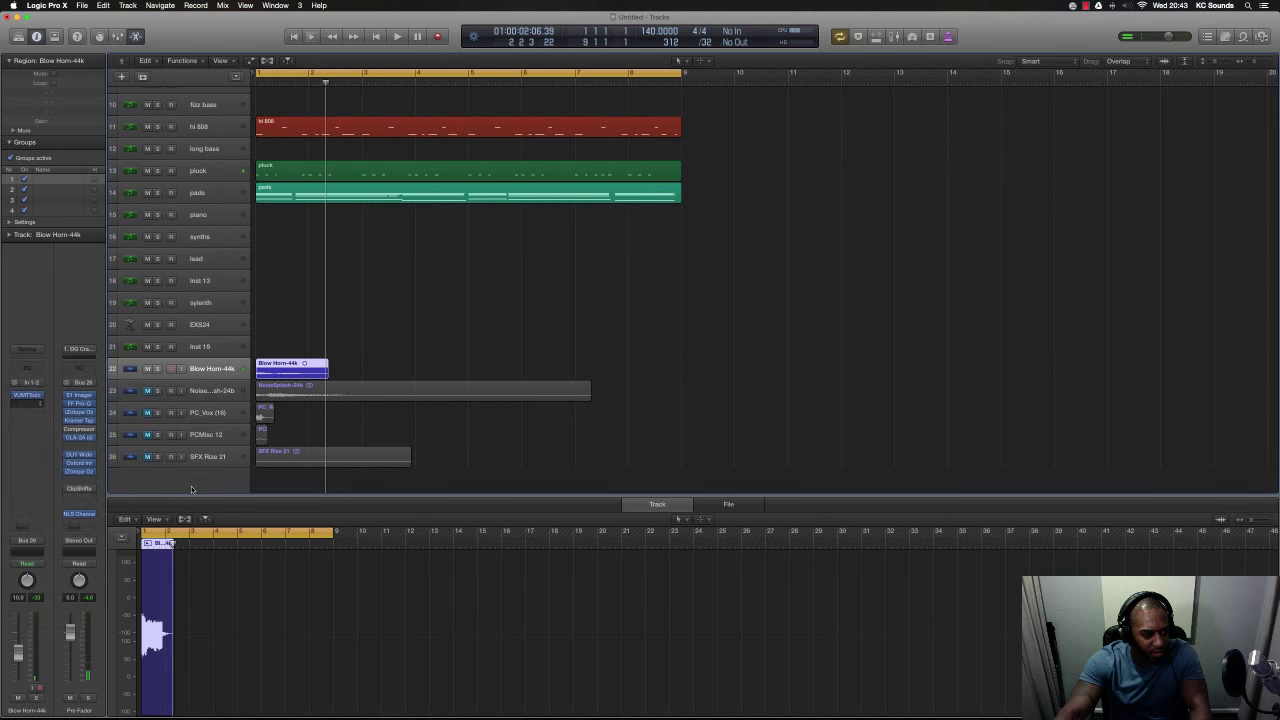
pyautogui.press('space')
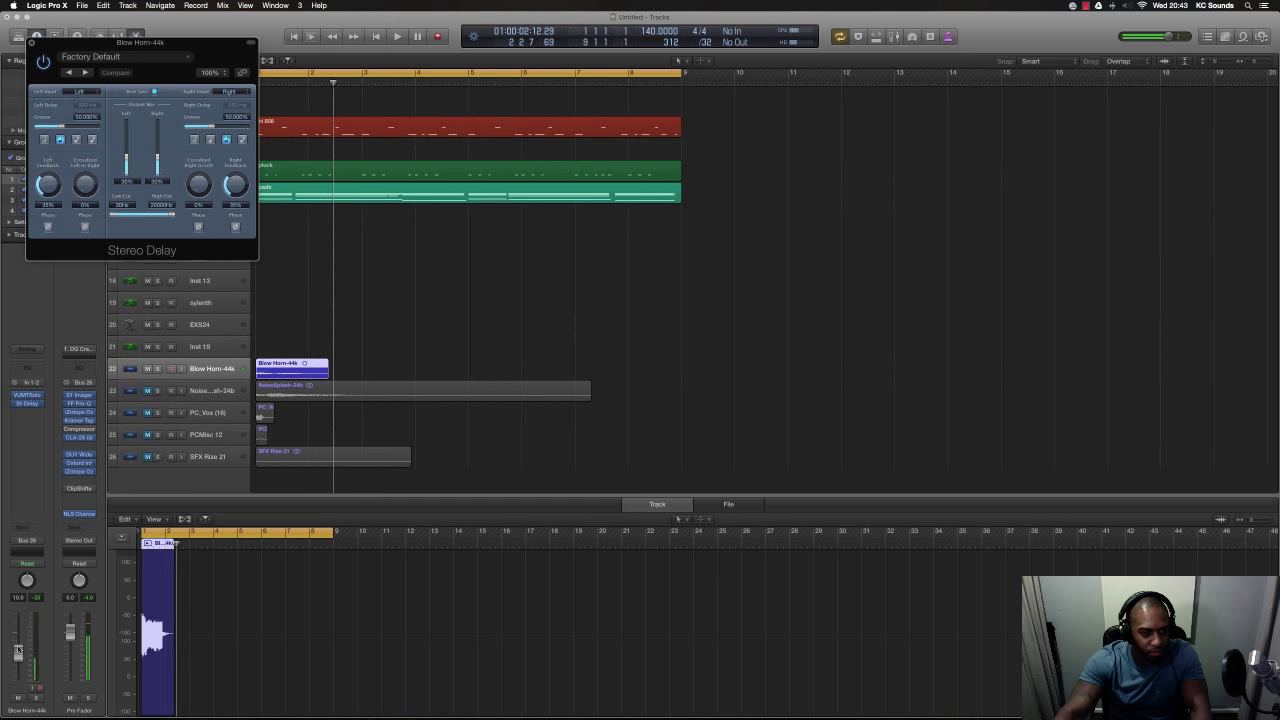
pyautogui.click(105, 498)
# - Unmute the NoiseSplash-24b track and play the beat, muting and then unmuting the Blow Horn-44k track to compare
pyautogui.click(148, 370)
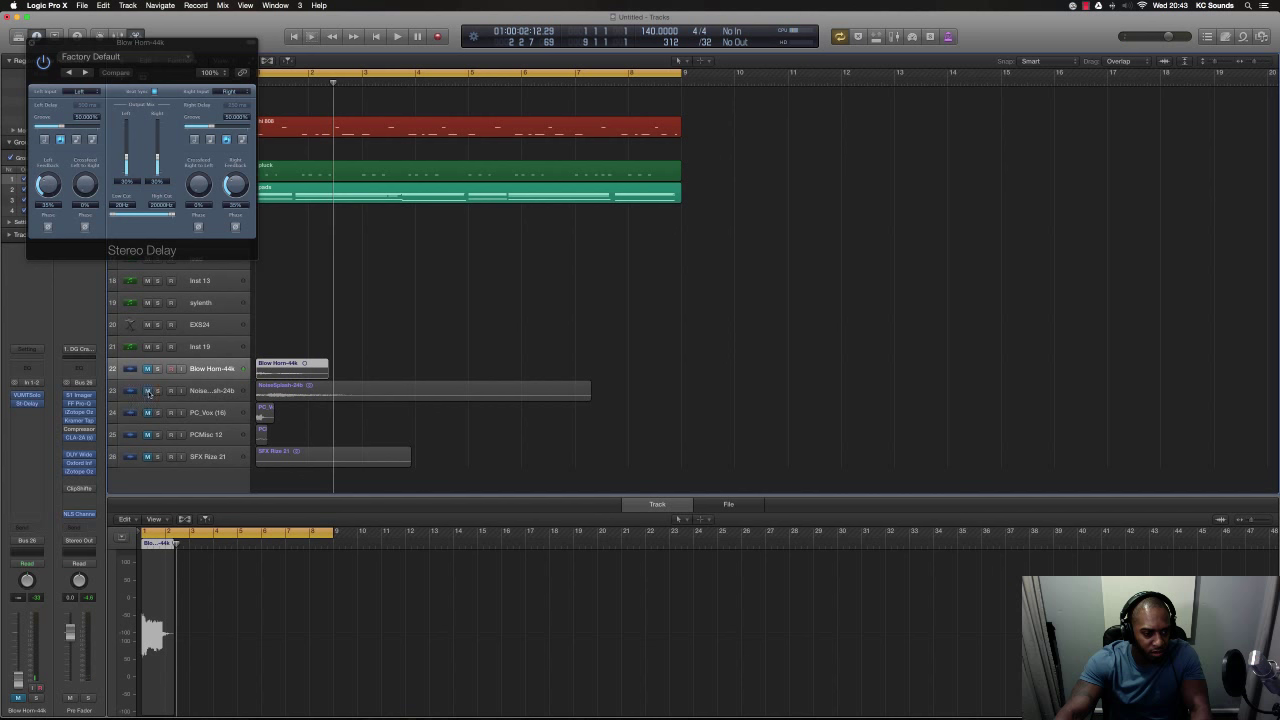
pyautogui.press('space')
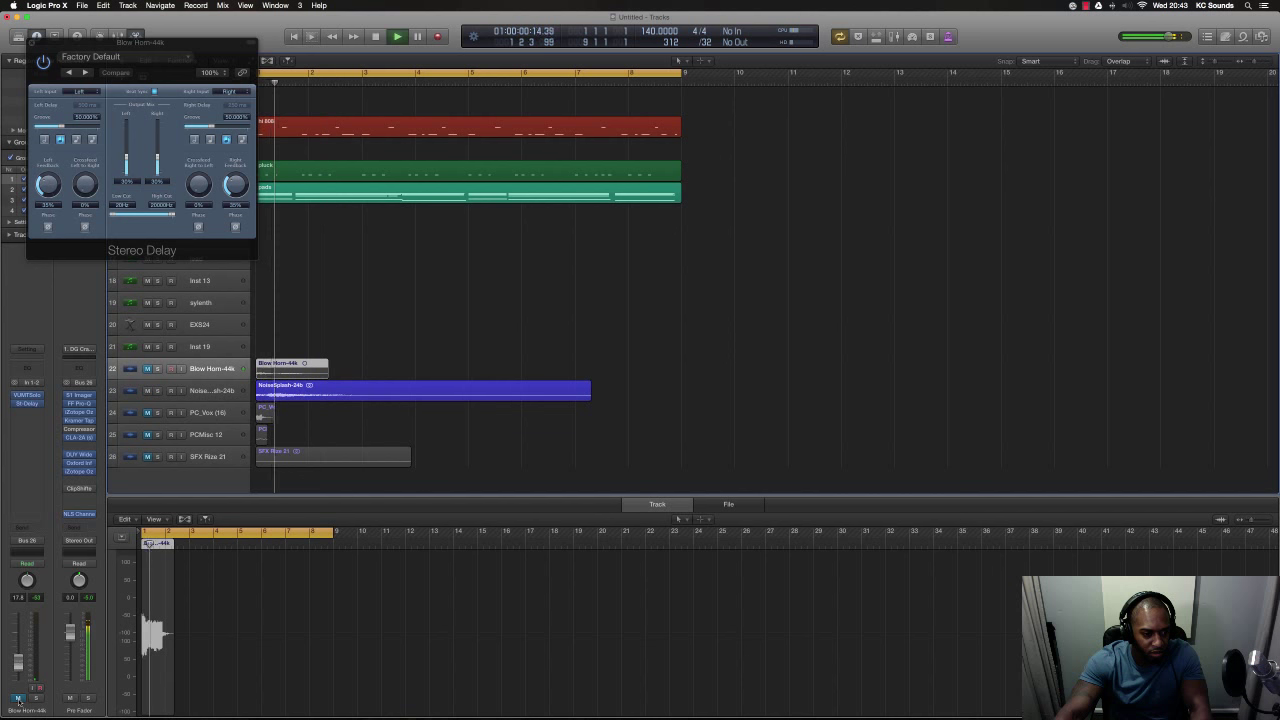
pyautogui.click(18, 697)
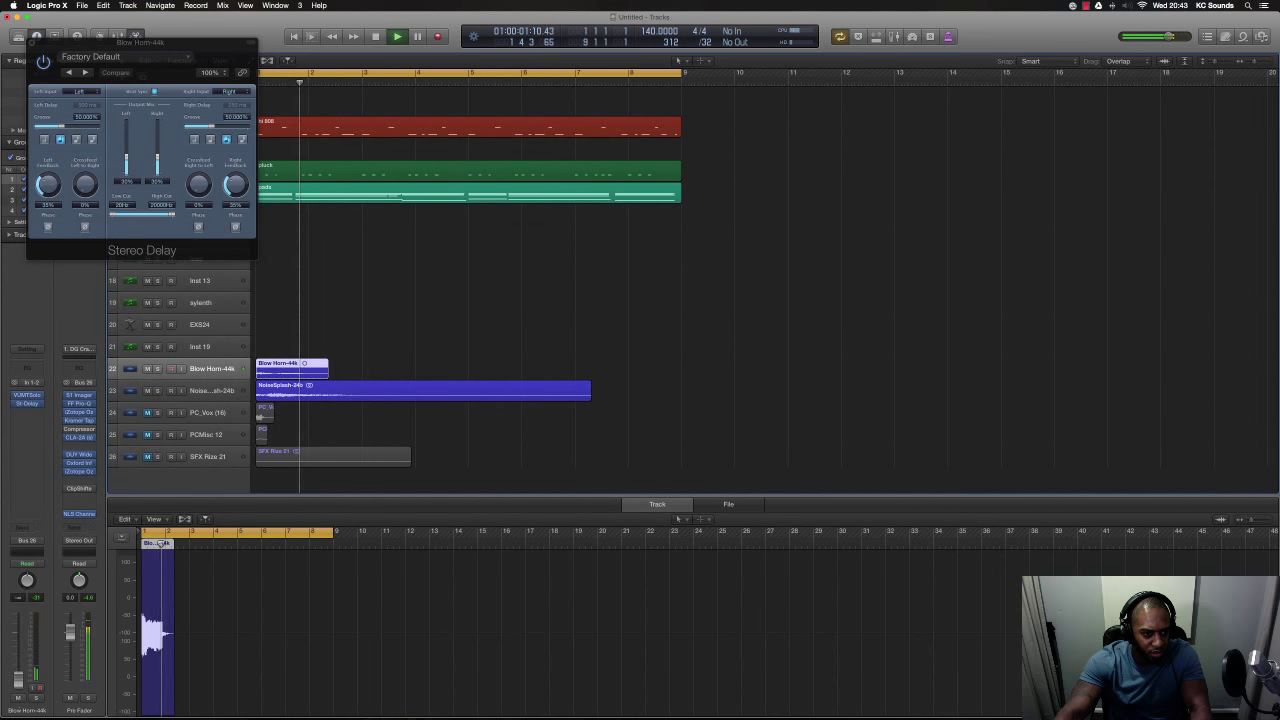
pyautogui.press('space')
pyautogui.press('Return')
pyautogui.press('space')
# - Select the NoiseSplash-24b track, raise its volume, and listen to it in the beat
pyautogui.click(205, 398)
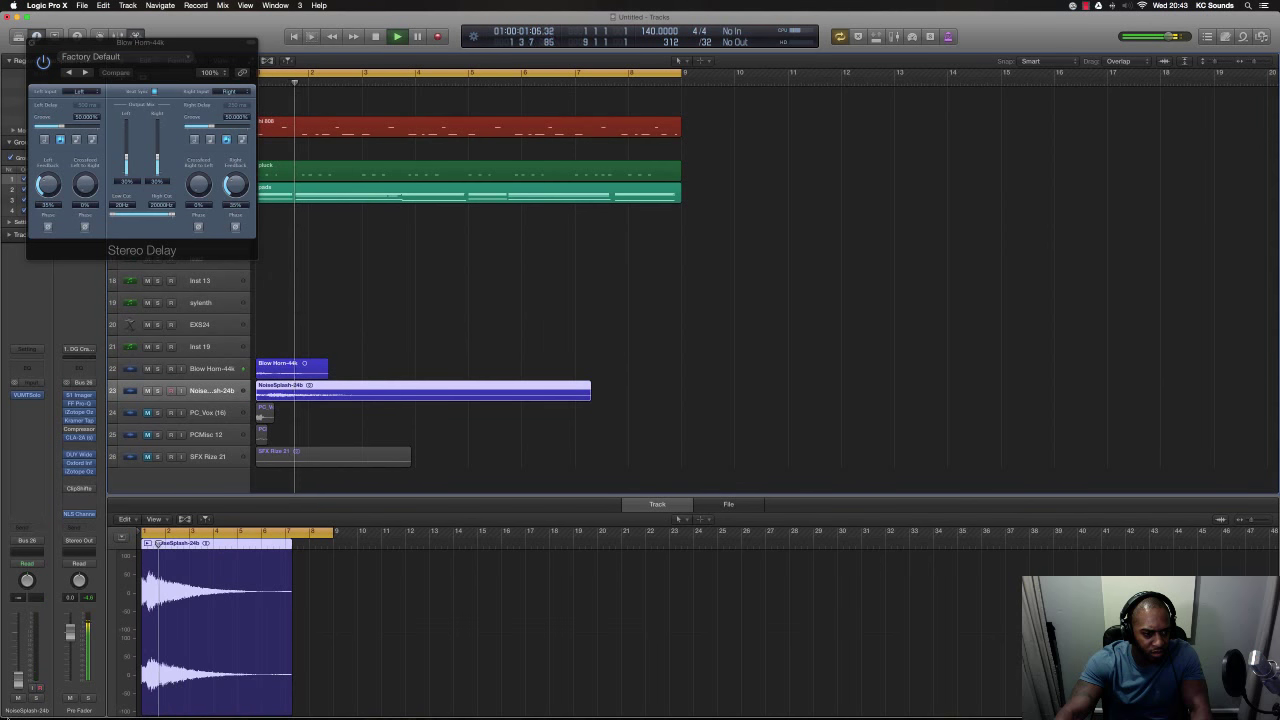
pyautogui.press('space')
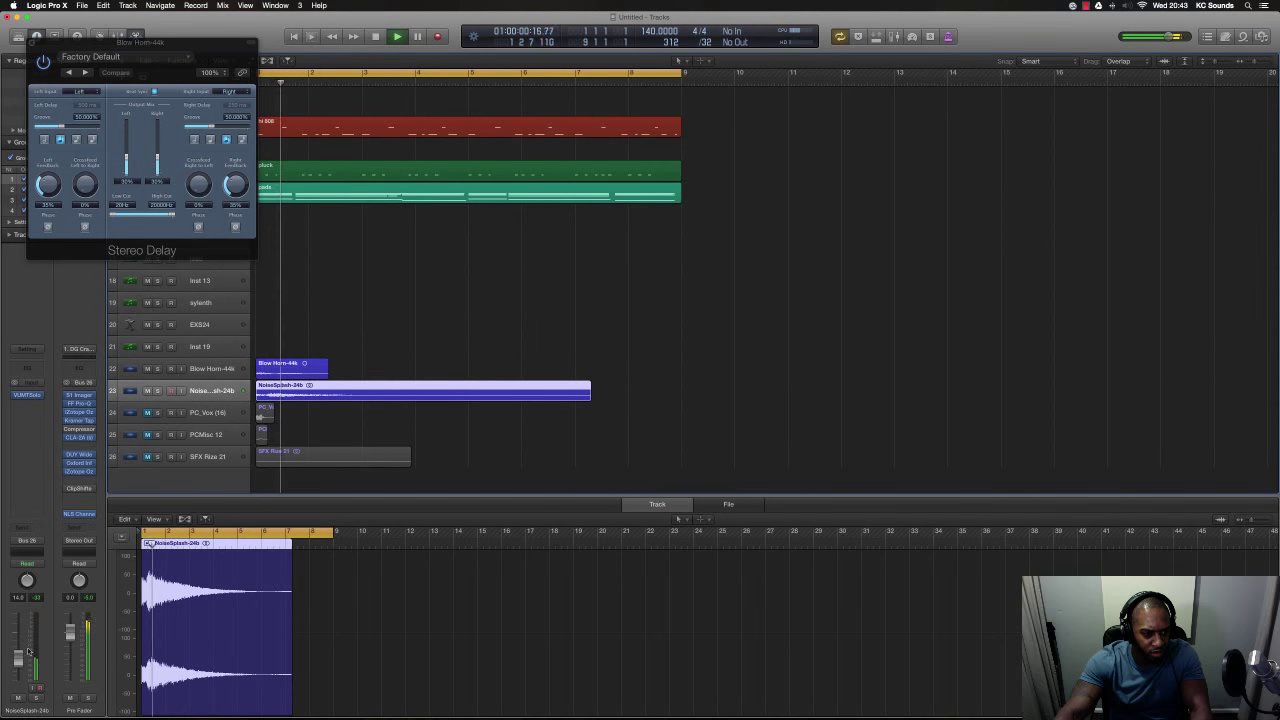
pyautogui.press('space')
# - Mute the NoiseSplash-24b track, unmute PC_Vox (16), and adjust the vocal's volume while playing the beat
pyautogui.press('Right')
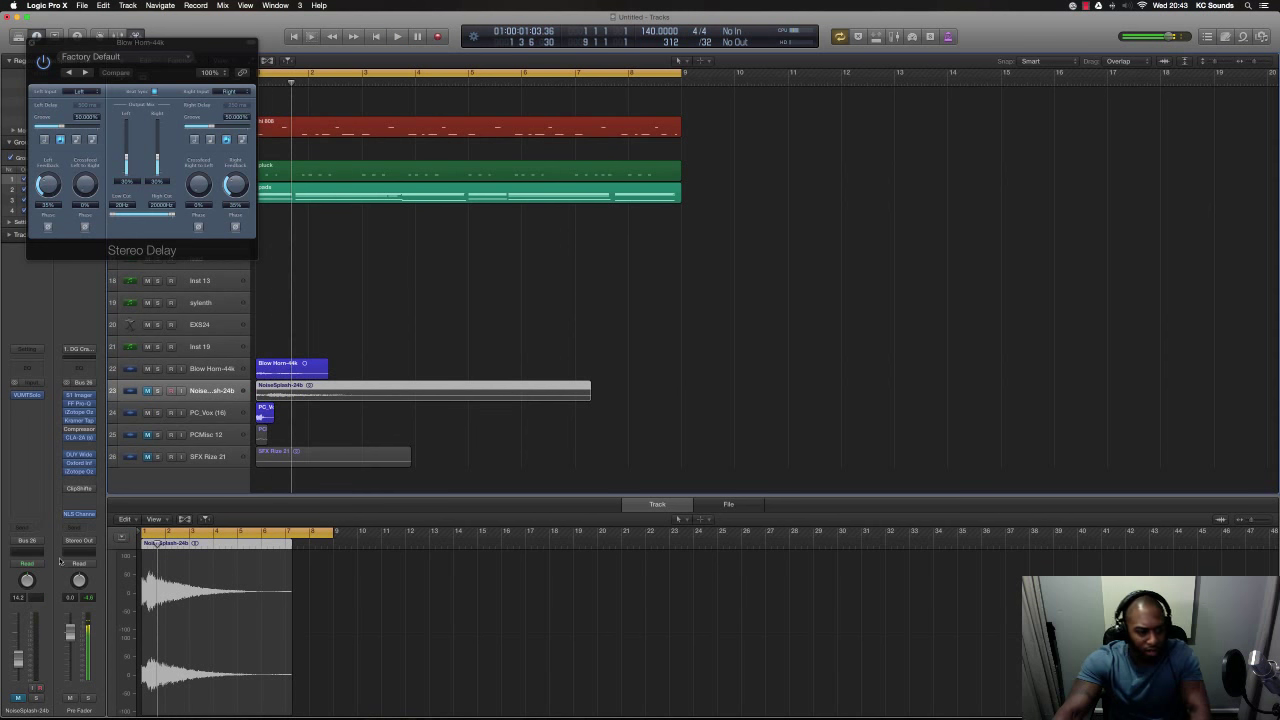
pyautogui.press('Right')
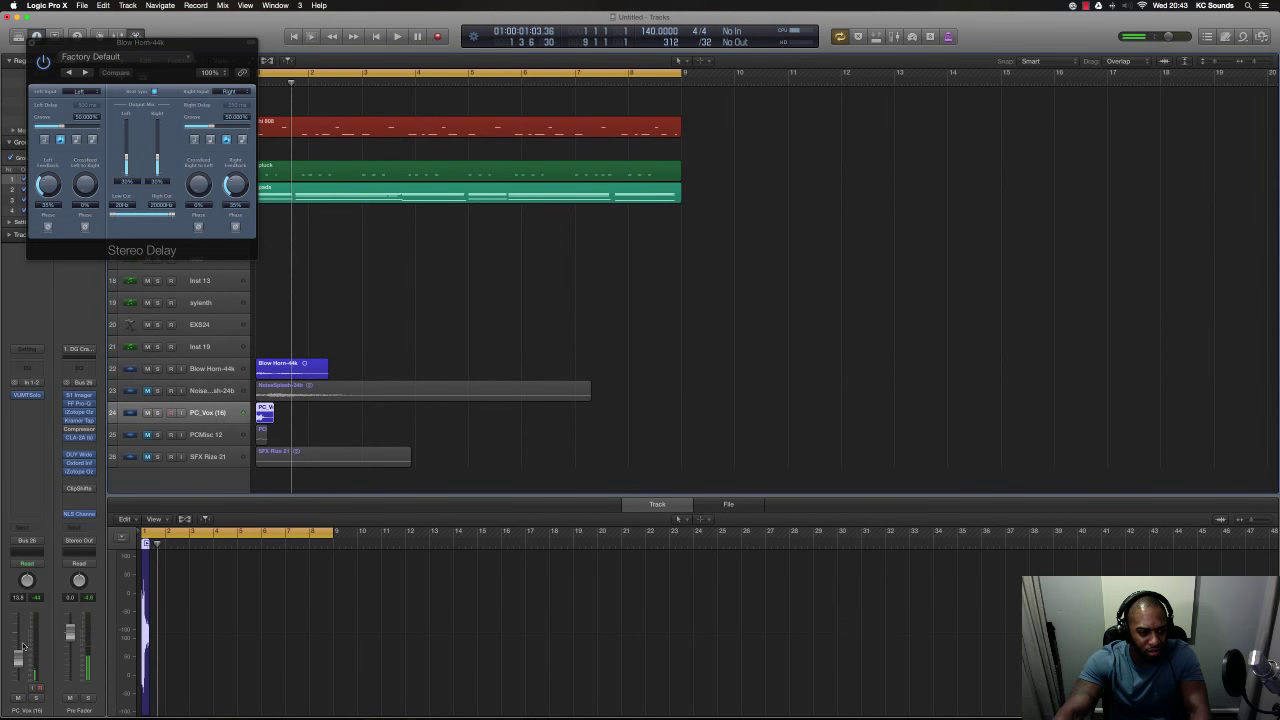
pyautogui.press('space')
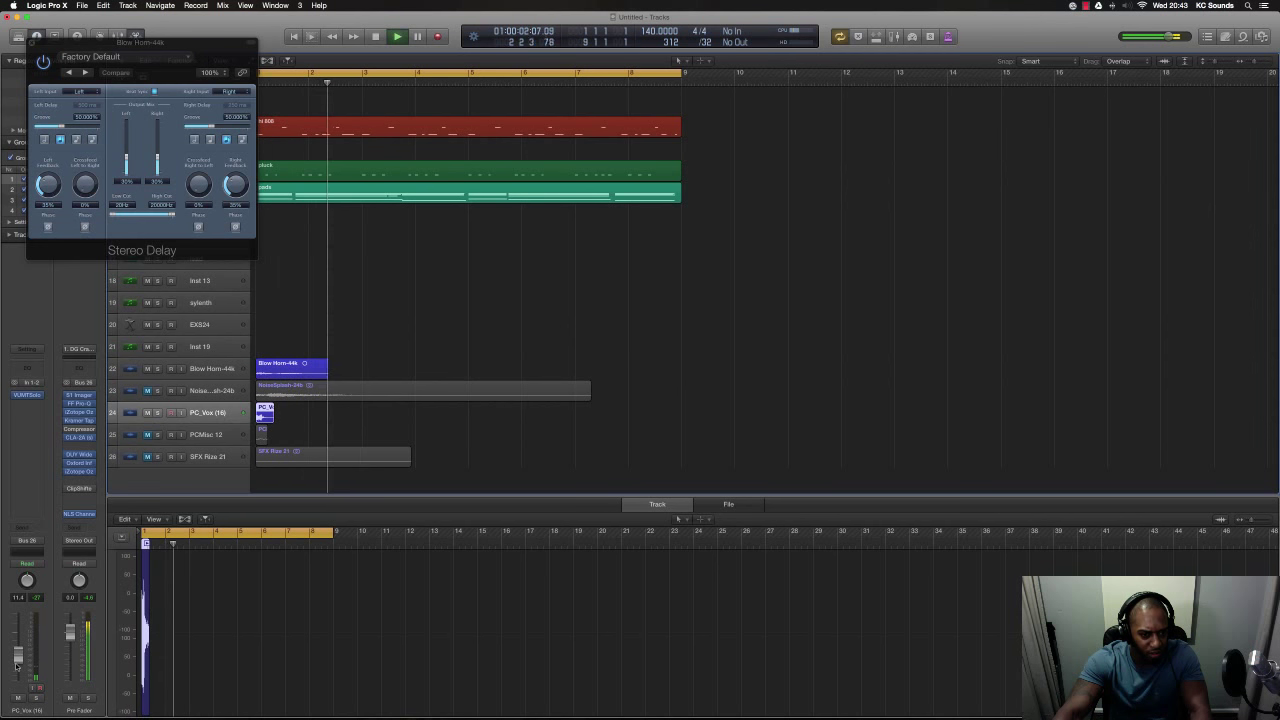
pyautogui.press('space')
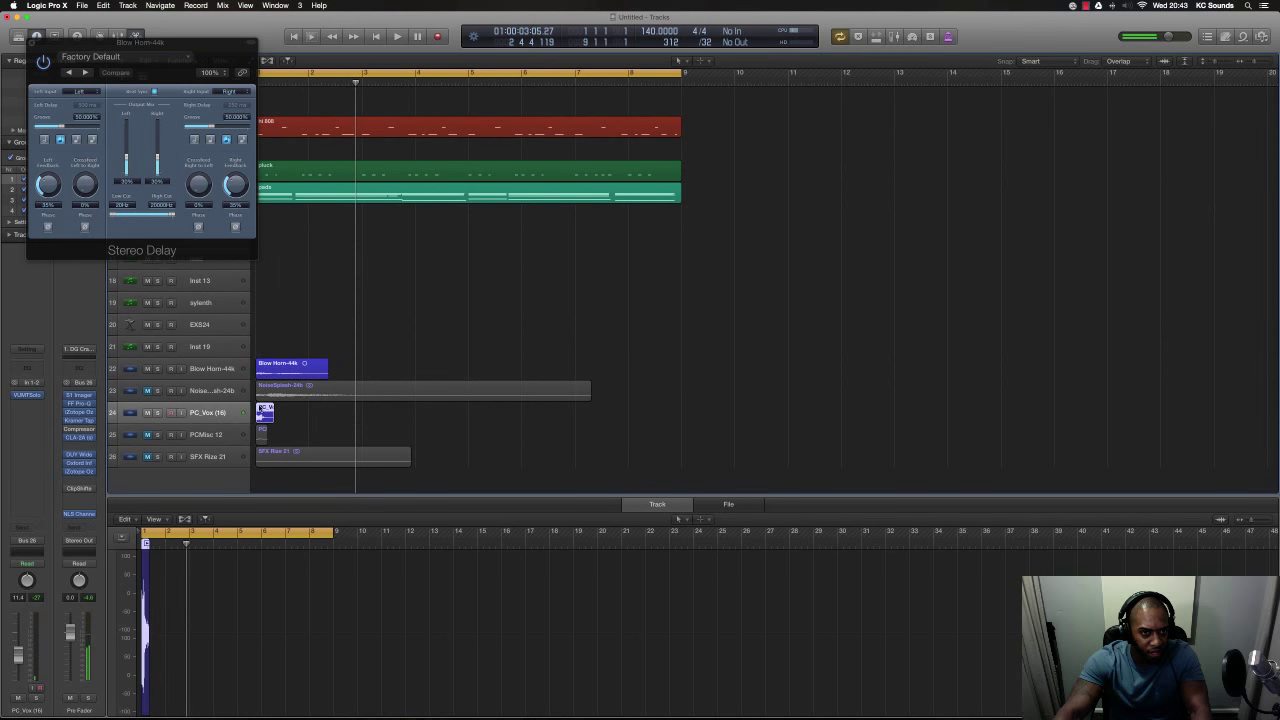
# - Move the PC_Vox (16) region to about beat 4 of bar 2 and play the beat
pyautogui.moveTo(262, 410); pyautogui.dragTo(354, 410)
pyautogui.press('space')
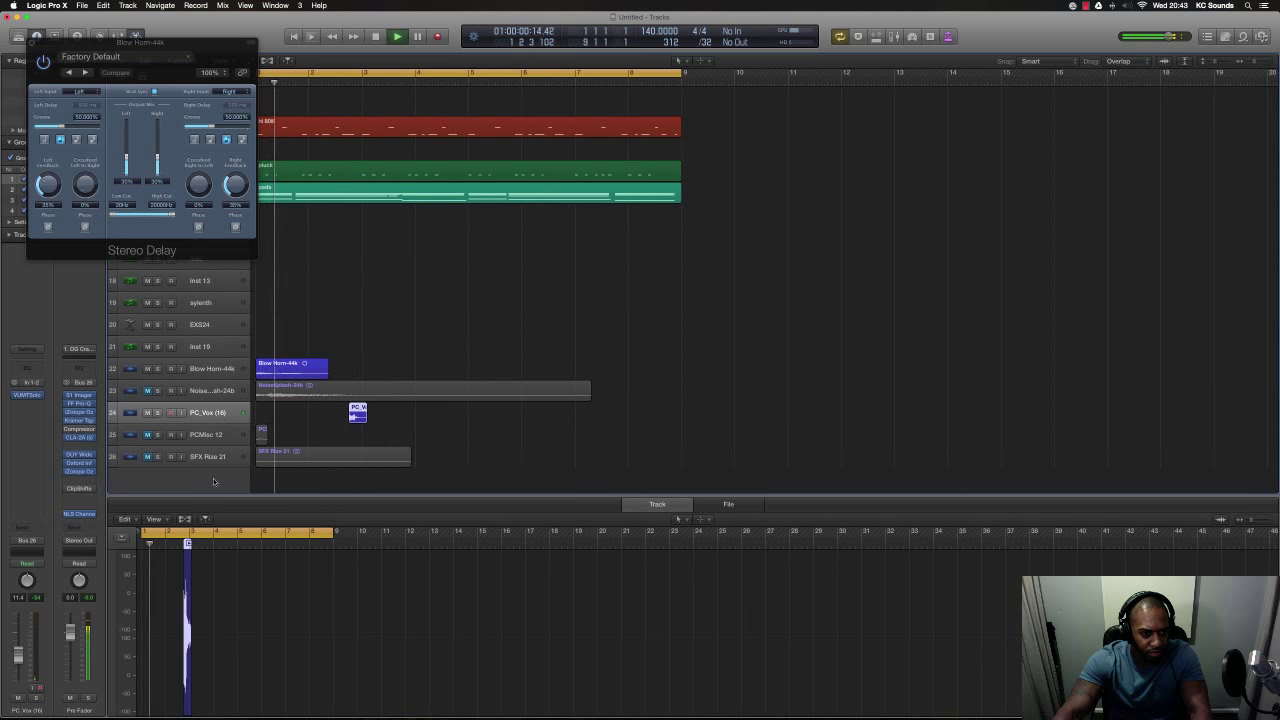
pyautogui.press('space')
# - Unmute the PCMisc 12 track, raise its volume to -4.1 dB, and insert a Stereo Delay with its default settings
pyautogui.press('Down')
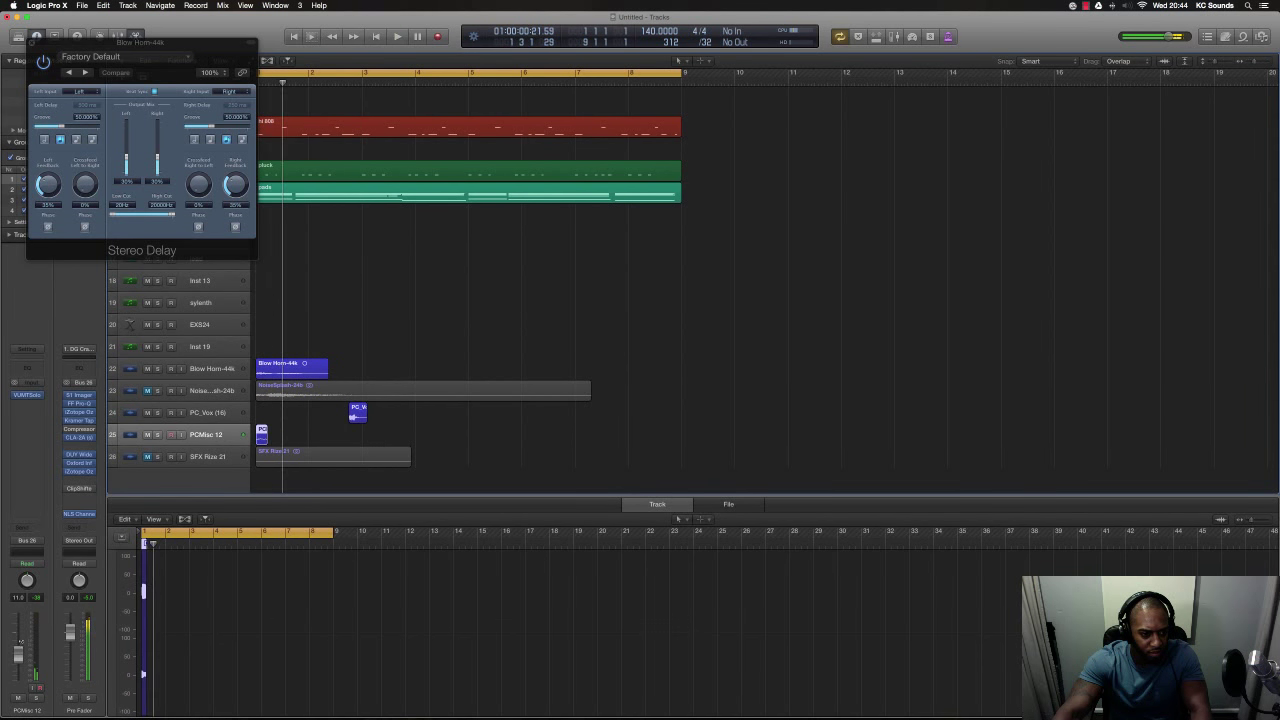
pyautogui.click(40, 412)
pyautogui.moveTo(39, 464)
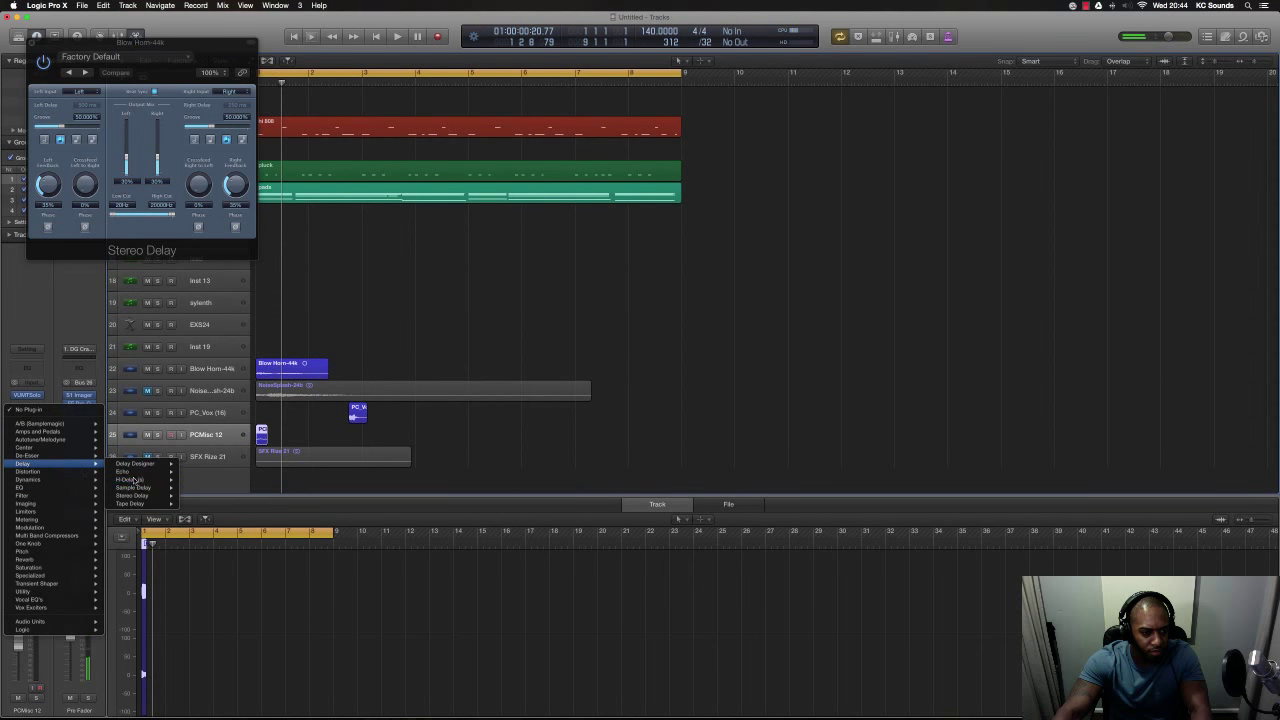
pyautogui.click(143, 497)
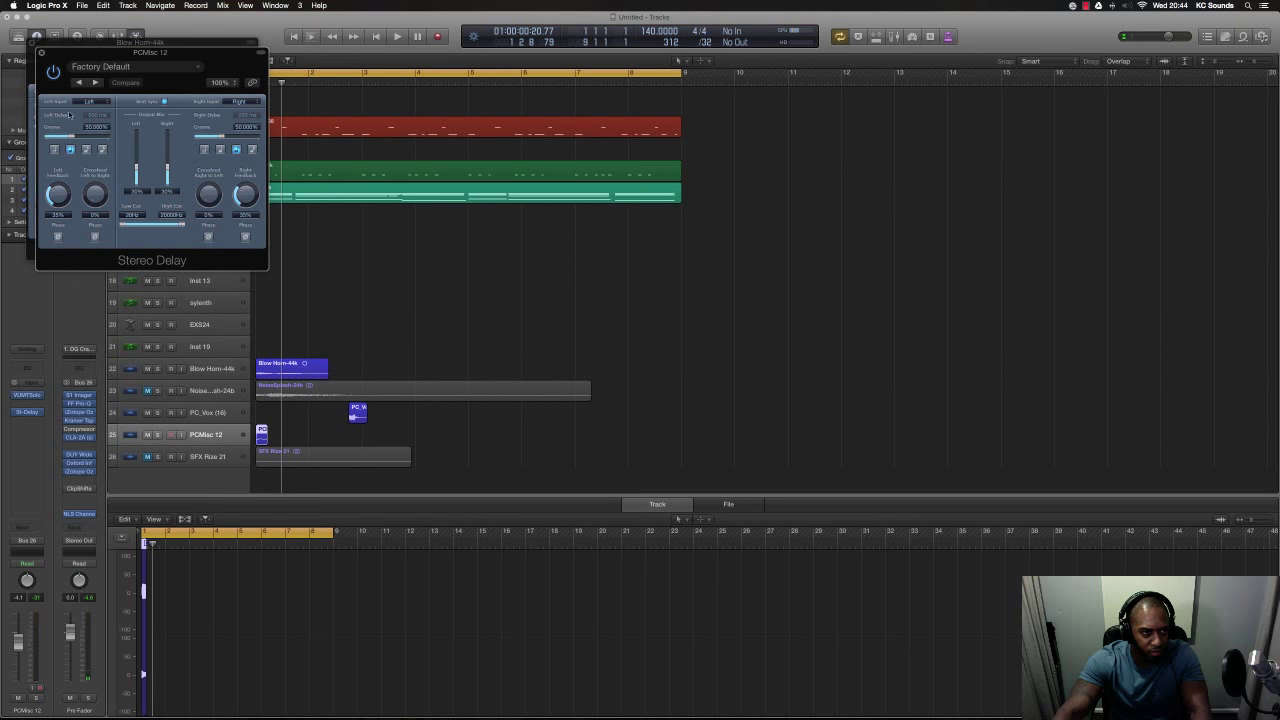
pyautogui.click(40, 51)
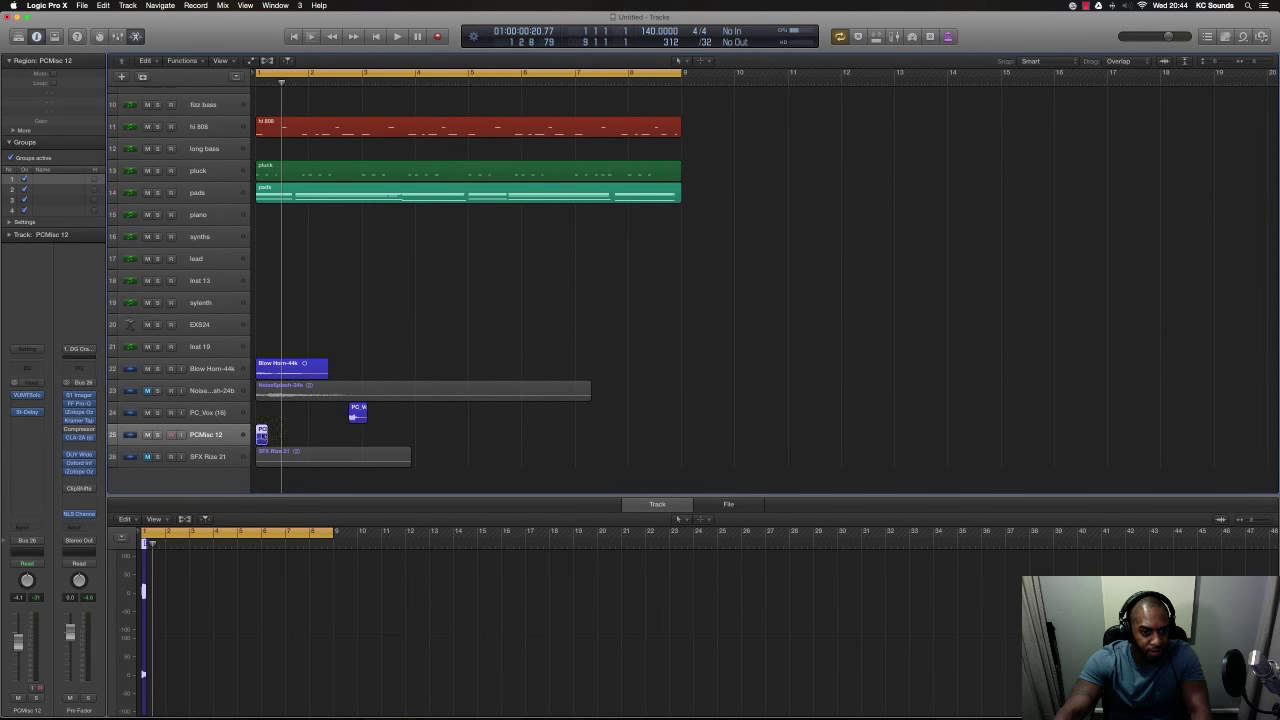
# - Move the PCMisc 12 region to bar 5 and play the beat
pyautogui.moveTo(262, 432); pyautogui.dragTo(474, 437)
pyautogui.press('space')
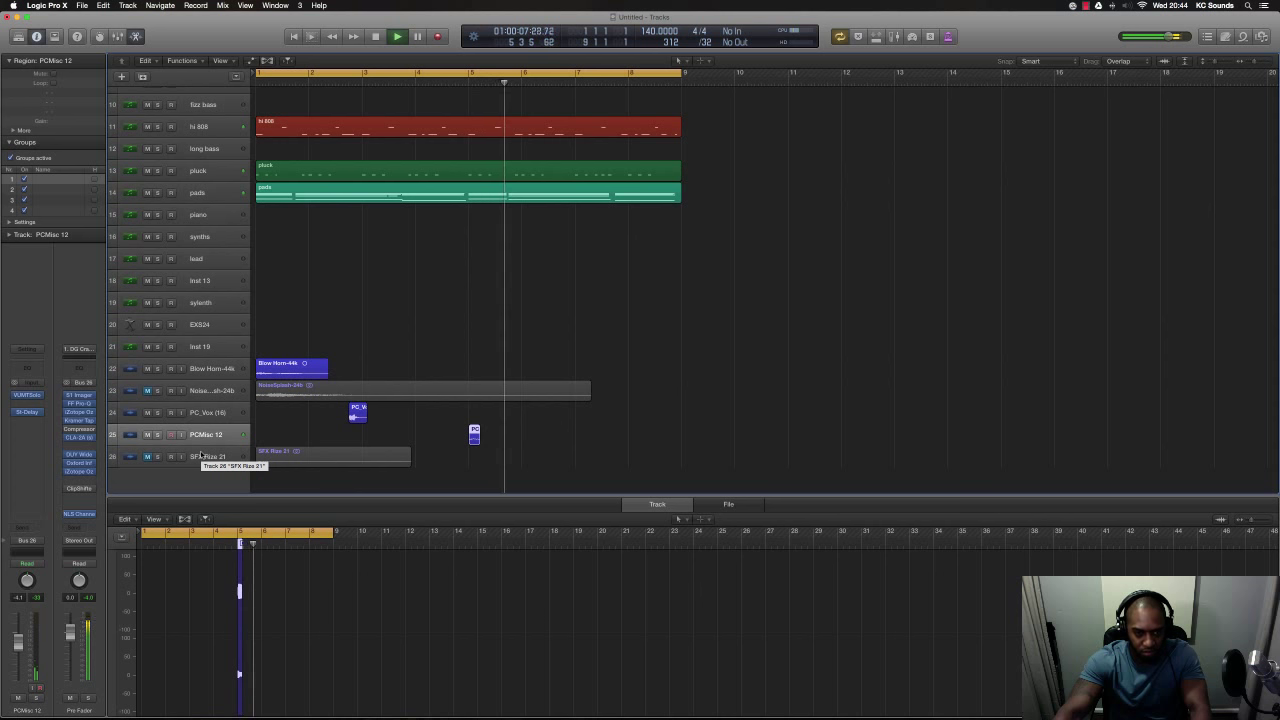
# - Send PCMisc 12 to the Bus 1 vox reverb, raise the send level, and set the track's volume to -2.9 dB during playback
pyautogui.click(31, 521)
pyautogui.moveTo(45, 572)
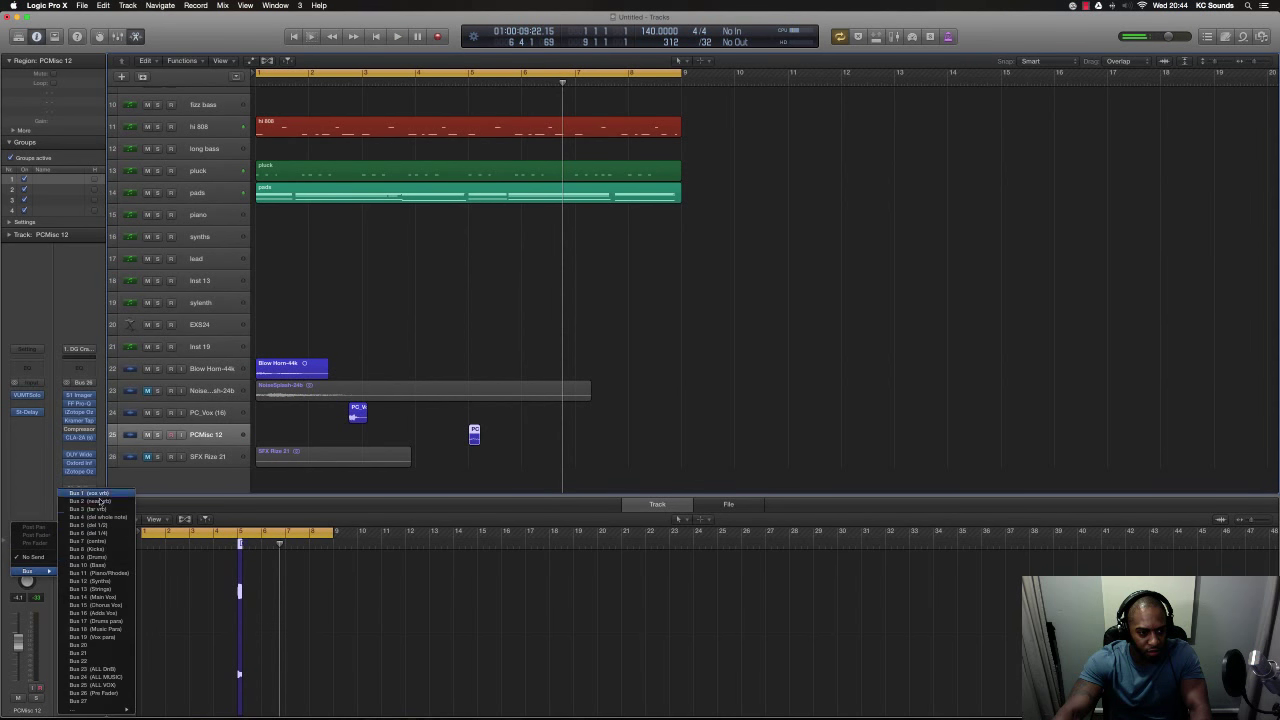
pyautogui.click(95, 493)
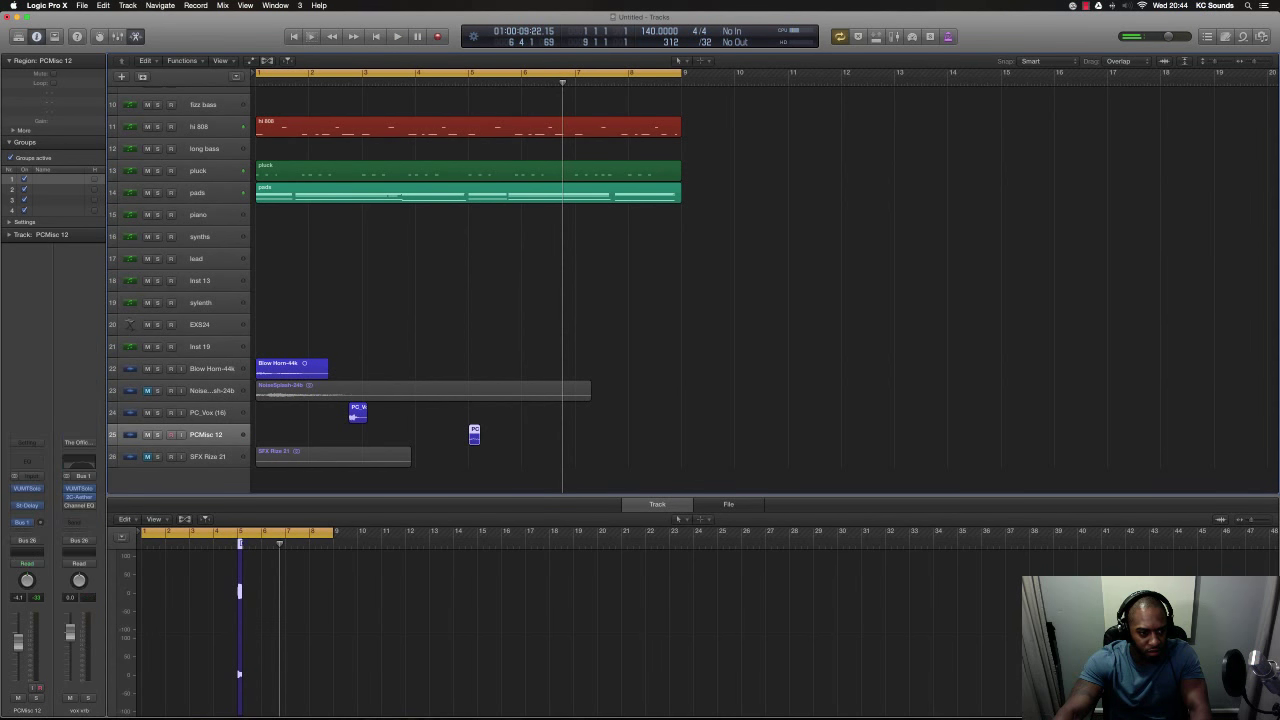
pyautogui.click(29, 523)
pyautogui.click(36, 546)
pyautogui.press('Return')
pyautogui.press('space')
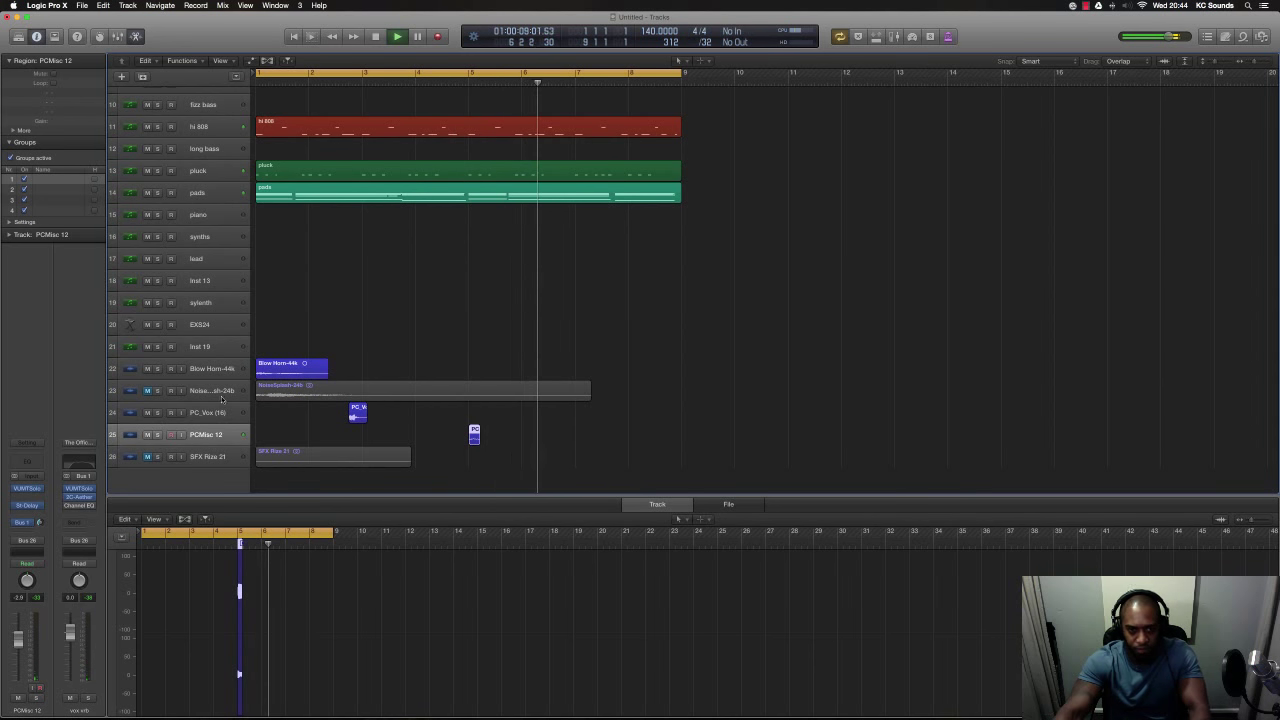
pyautogui.press('space')
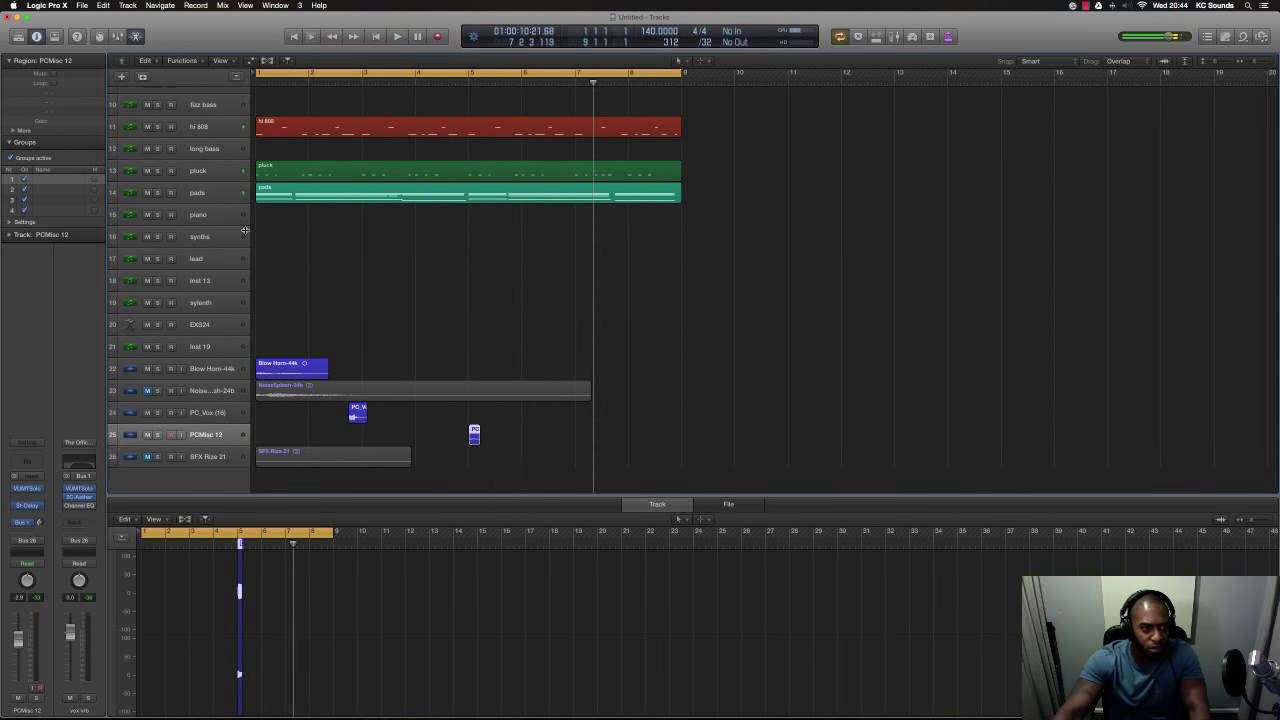
# - Duplicate the pluck track with its settings onto a new track below it and play the loop from bar 1
pyautogui.click(205, 177)
pyautogui.press('super+d')
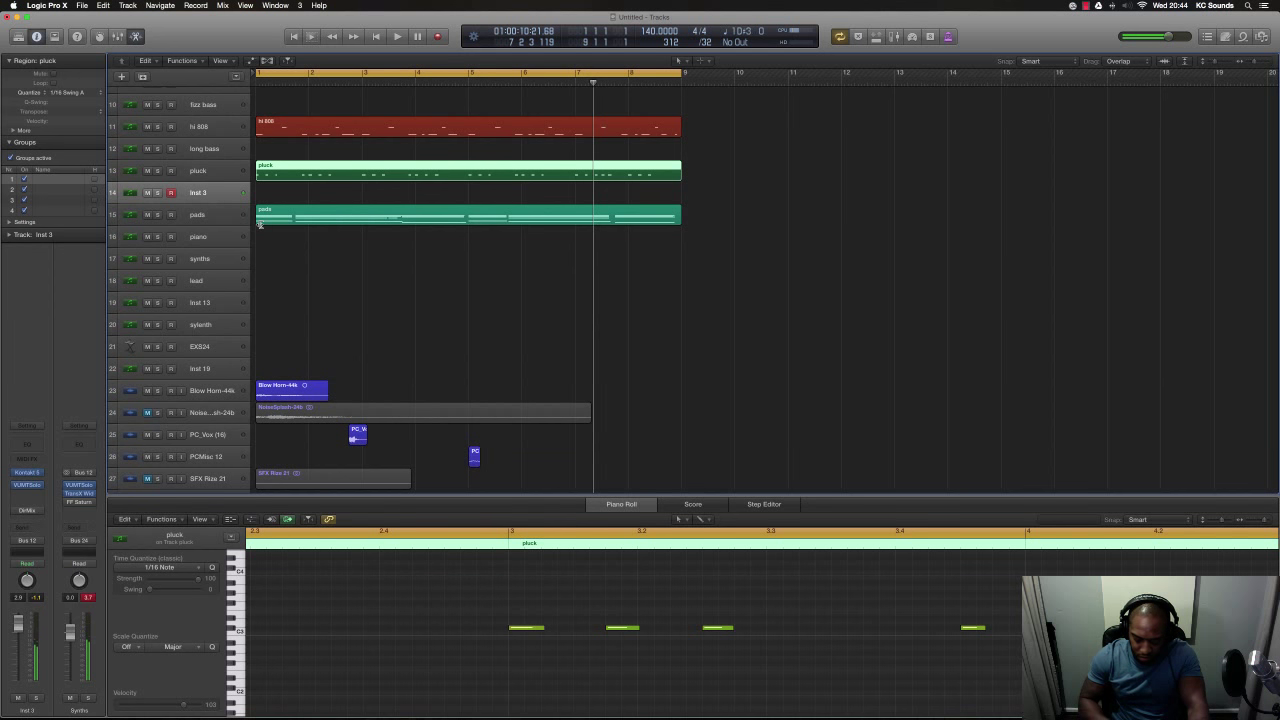
pyautogui.press('Return')
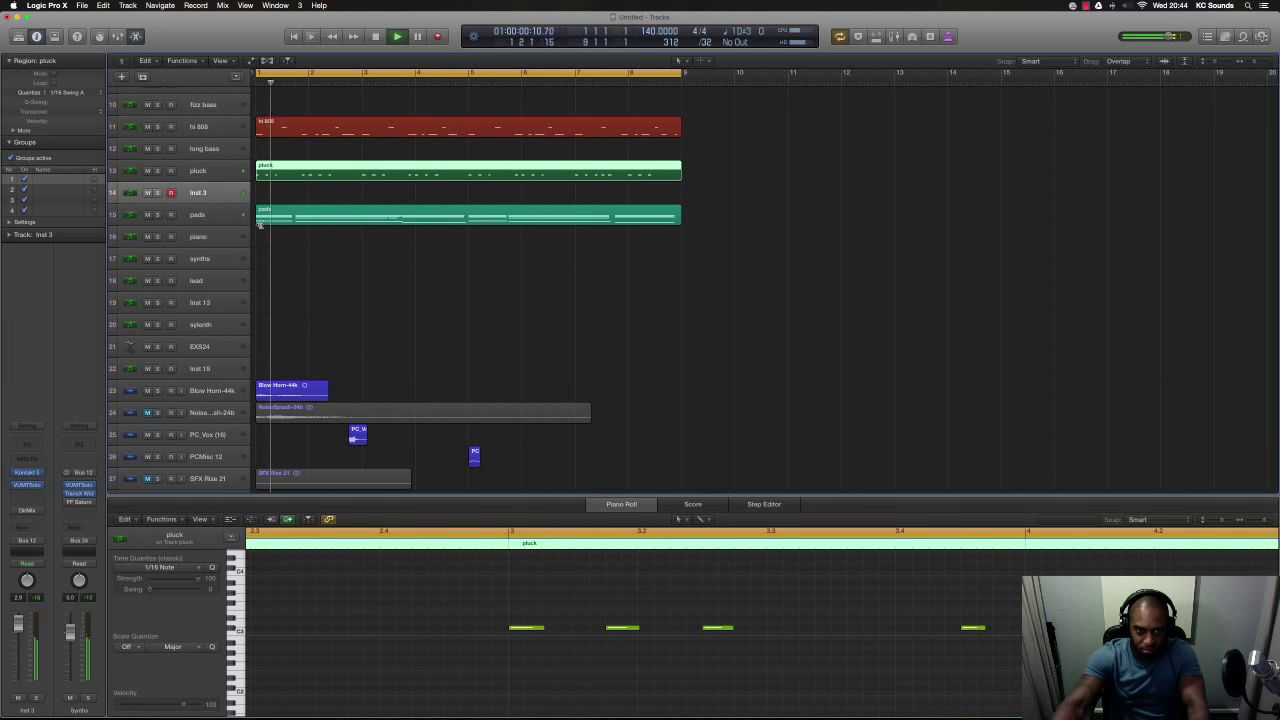
# - Mute the original pluck track, perform a new melody over the loop, and capture it as an eight-bar region on the duplicate track
pyautogui.click(147, 172)
pyautogui.press('space')
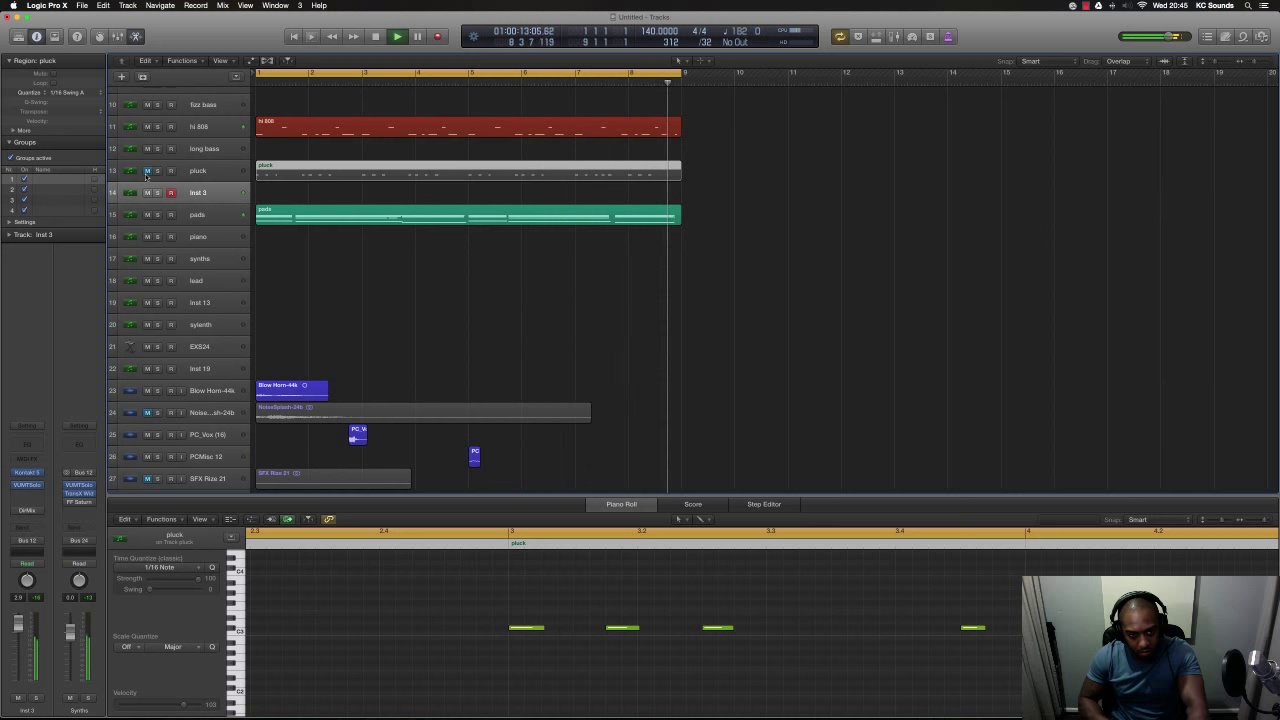
pyautogui.hotkey('shift', 'r')
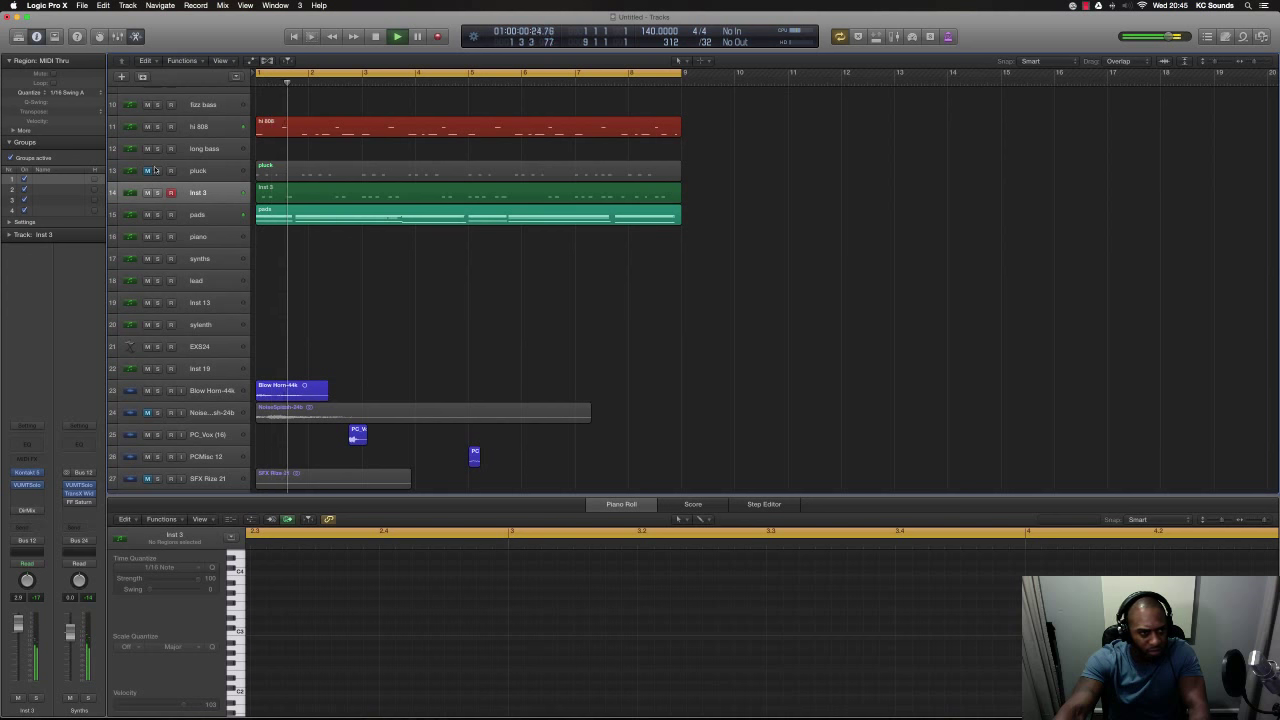
pyautogui.press('space')
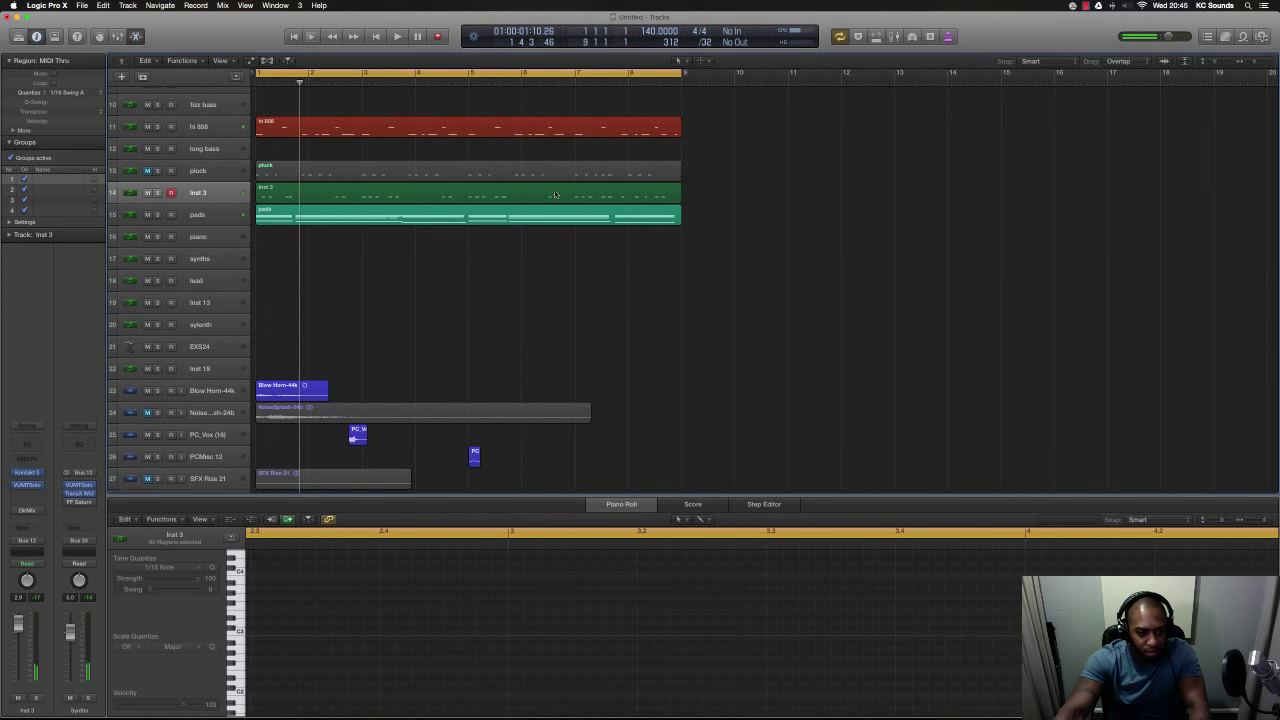
# - Shift the A#2 note after beat 3 of bar 1 in the new pluck region slightly later and play it back
pyautogui.click(555, 194)
pyautogui.hscroll(-3, 343, 606)
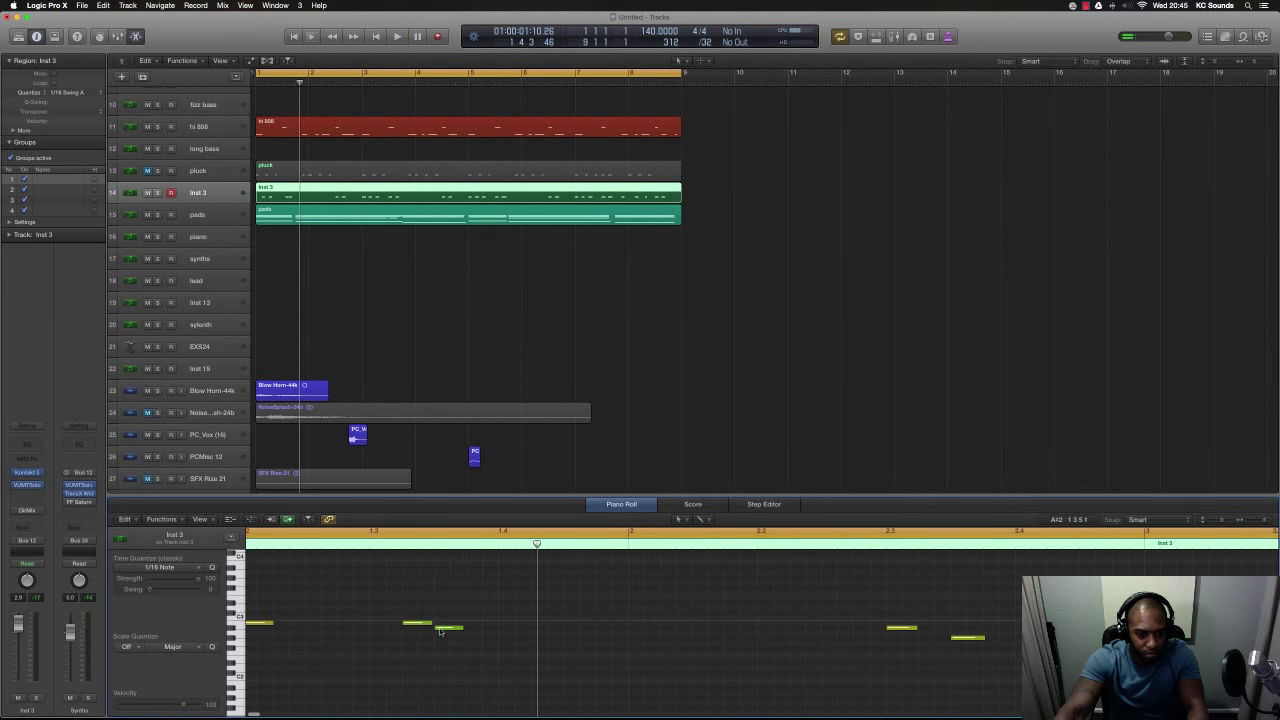
pyautogui.moveTo(453, 628); pyautogui.dragTo(467, 628)
pyautogui.press('space')
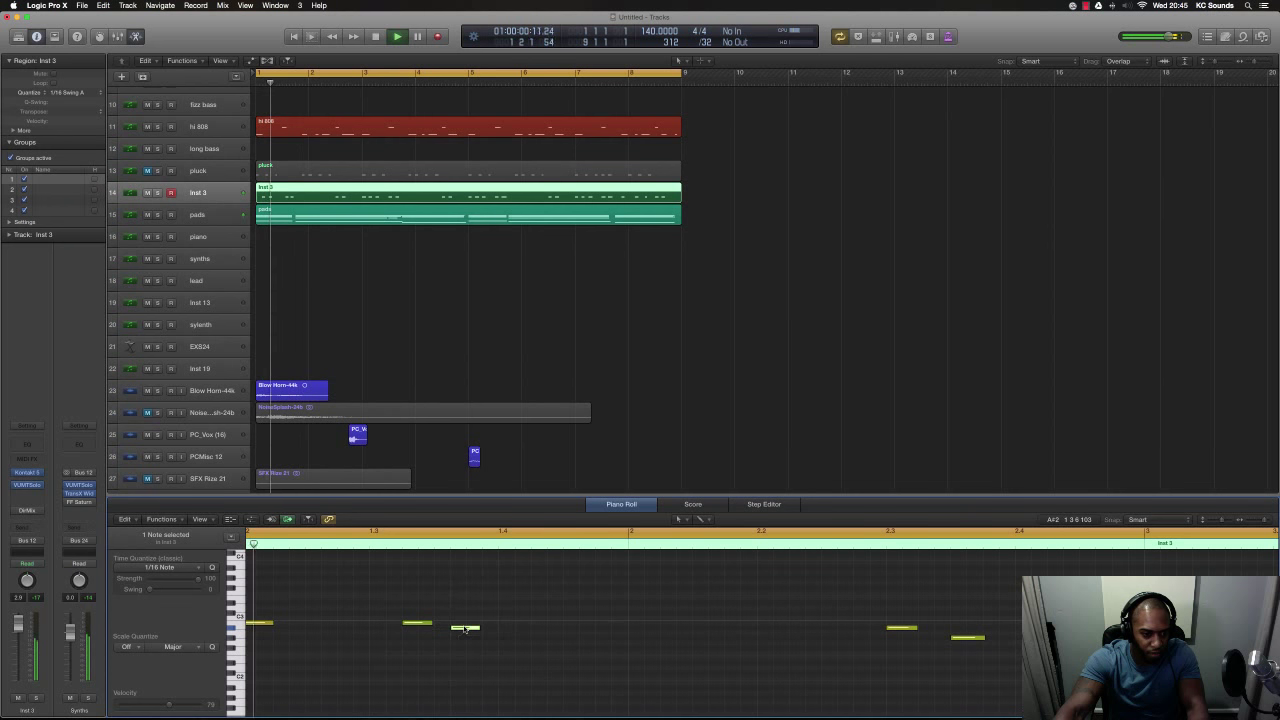
pyautogui.hscroll(-2, 300, 634)
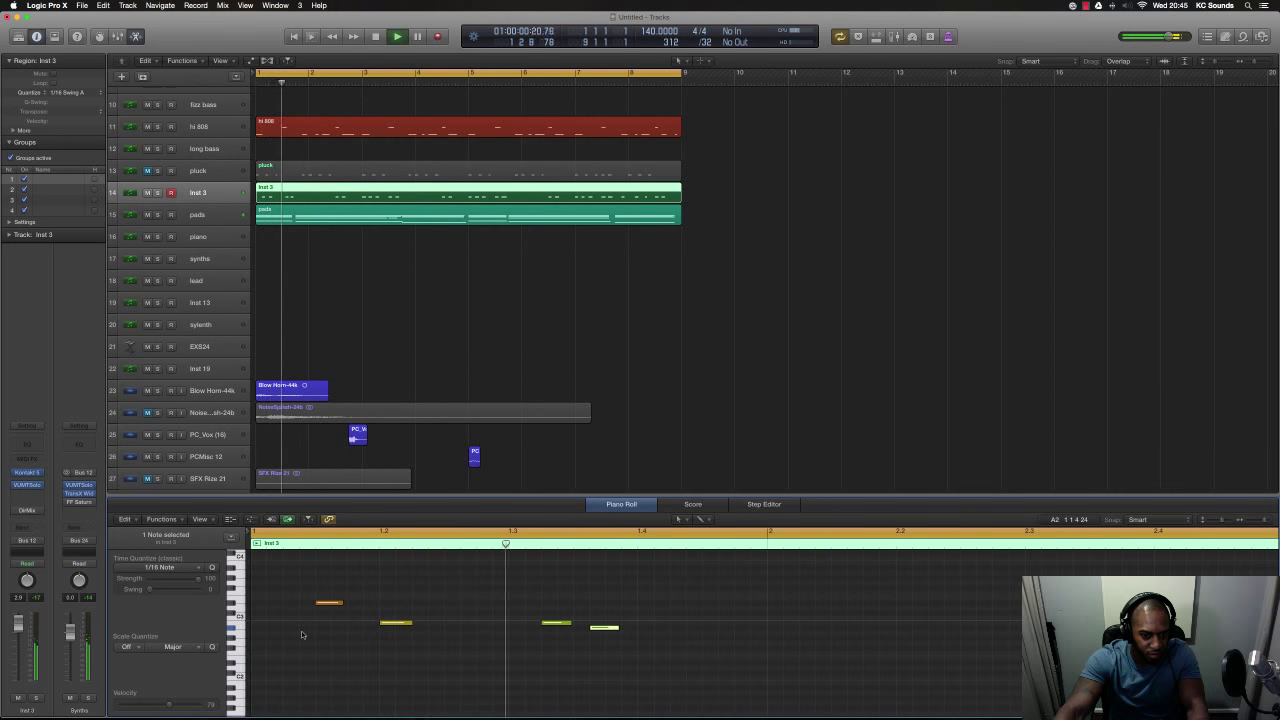
# - Move the last two notes of bar 1 in the Inst 3 region earlier, to beat 3 and midway between beats 3 and 4
pyautogui.moveTo(555, 626); pyautogui.dragTo(515, 629)
pyautogui.press('space')
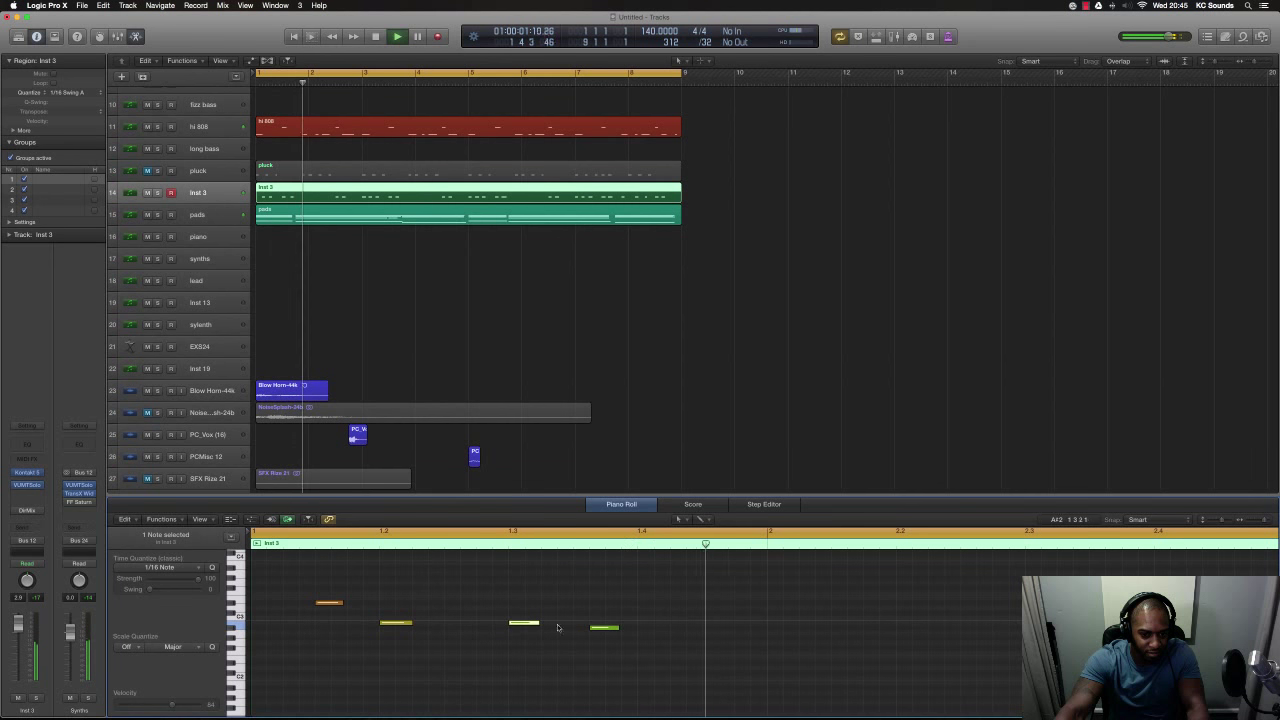
pyautogui.moveTo(601, 630); pyautogui.dragTo(585, 630)
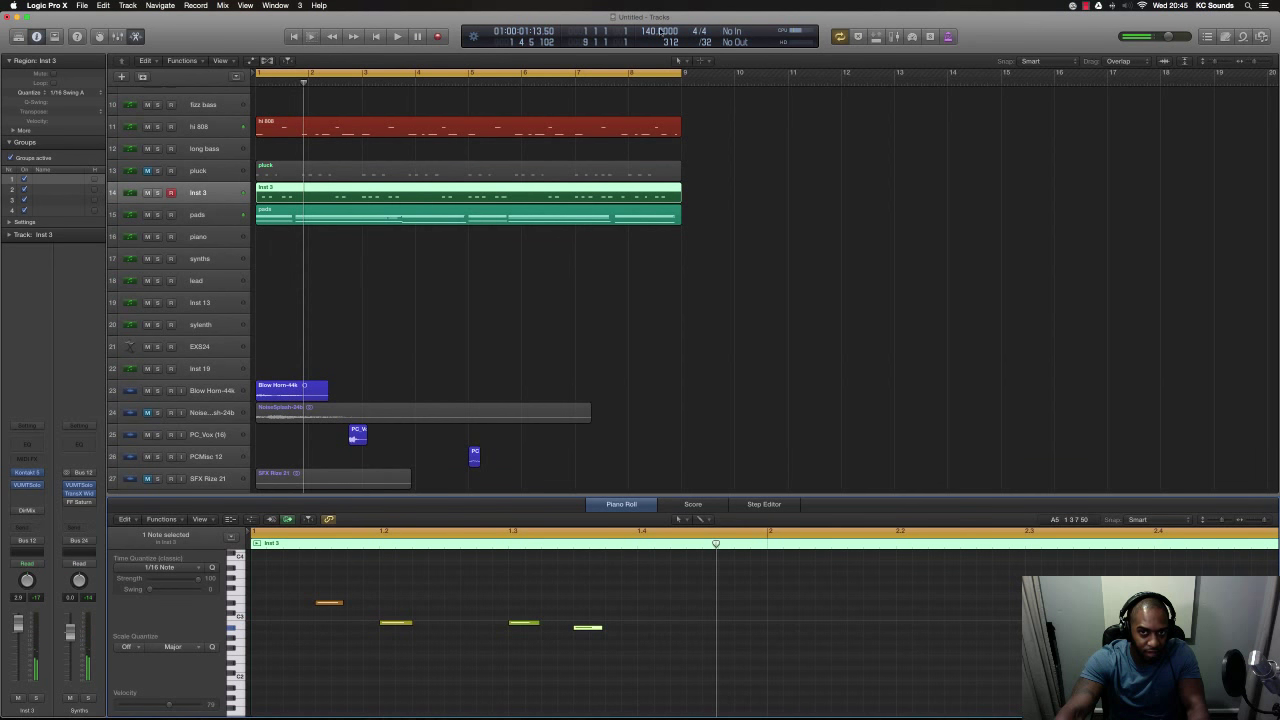
# - Set the project's grid division to /16 and play the loop
pyautogui.click(707, 42)
pyautogui.click(692, 212)
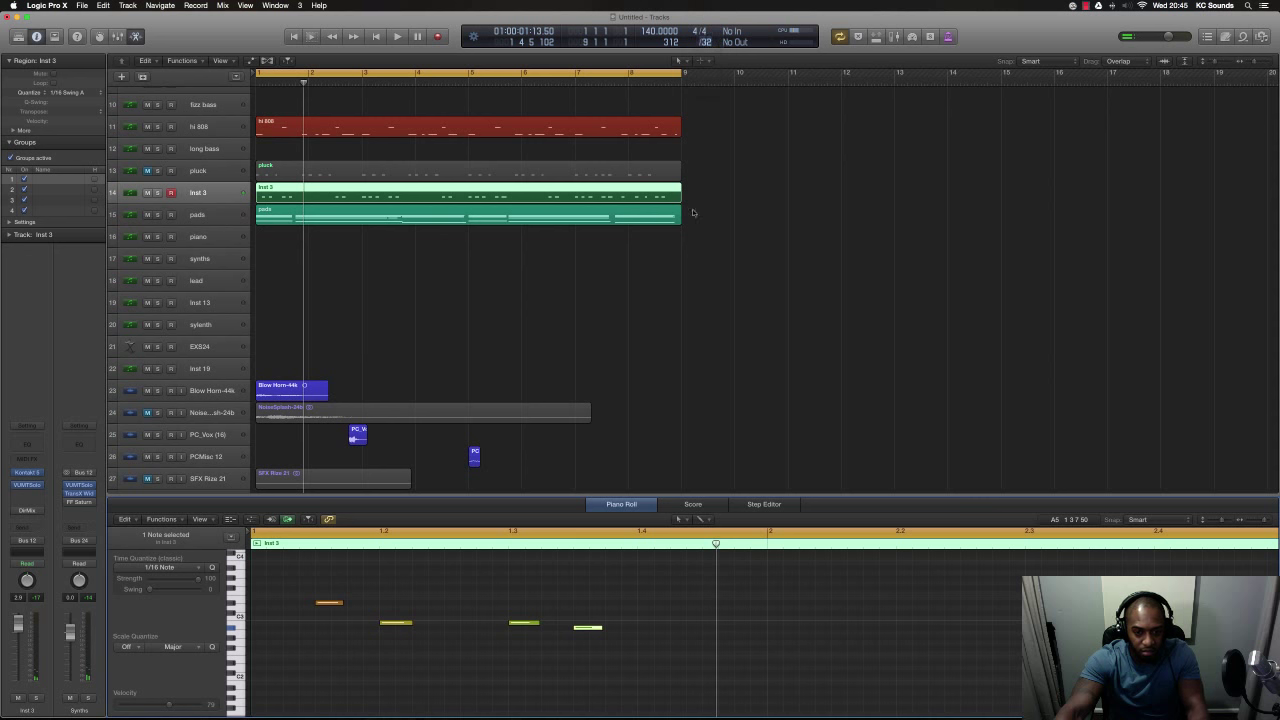
pyautogui.press('space')
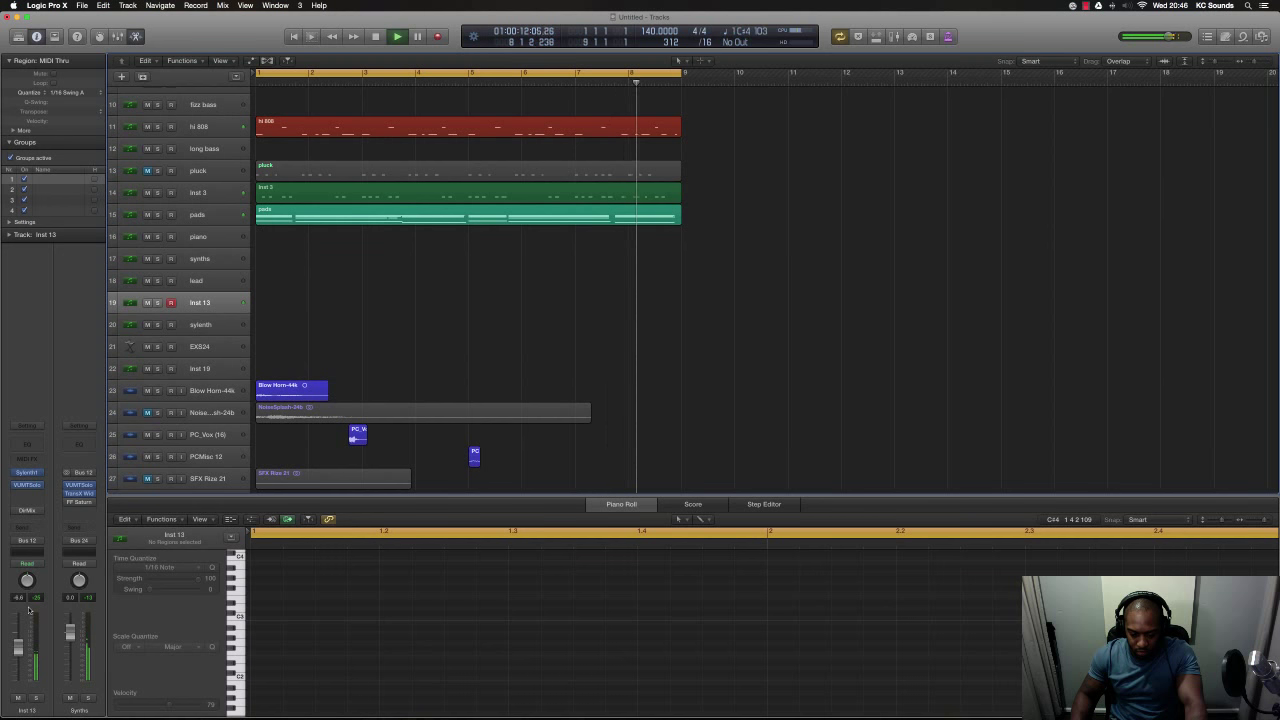
# - Choose take Inst 13.3 in the Inst 13 take folder, play it from the start and flatten the folder to that take
pyautogui.press('space')
pyautogui.press('Return')
pyautogui.press('space')
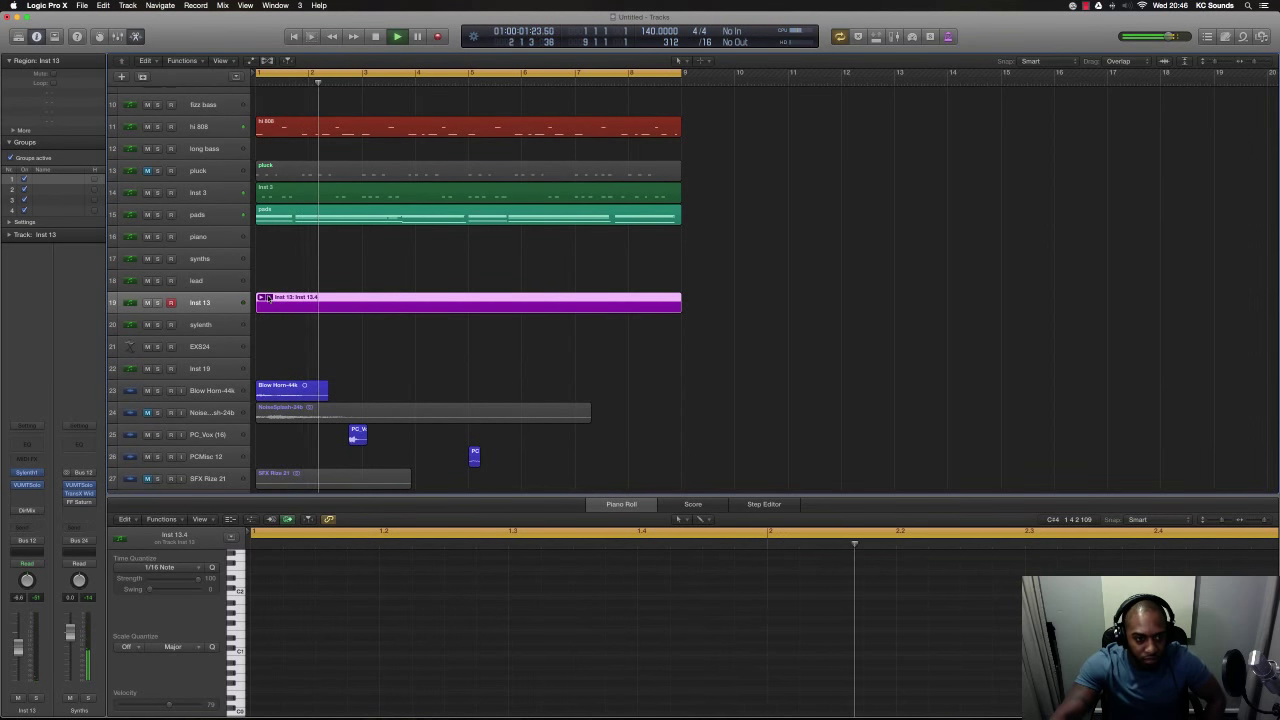
pyautogui.click(268, 297)
pyautogui.click(281, 311)
pyautogui.press('space')
pyautogui.press('space')
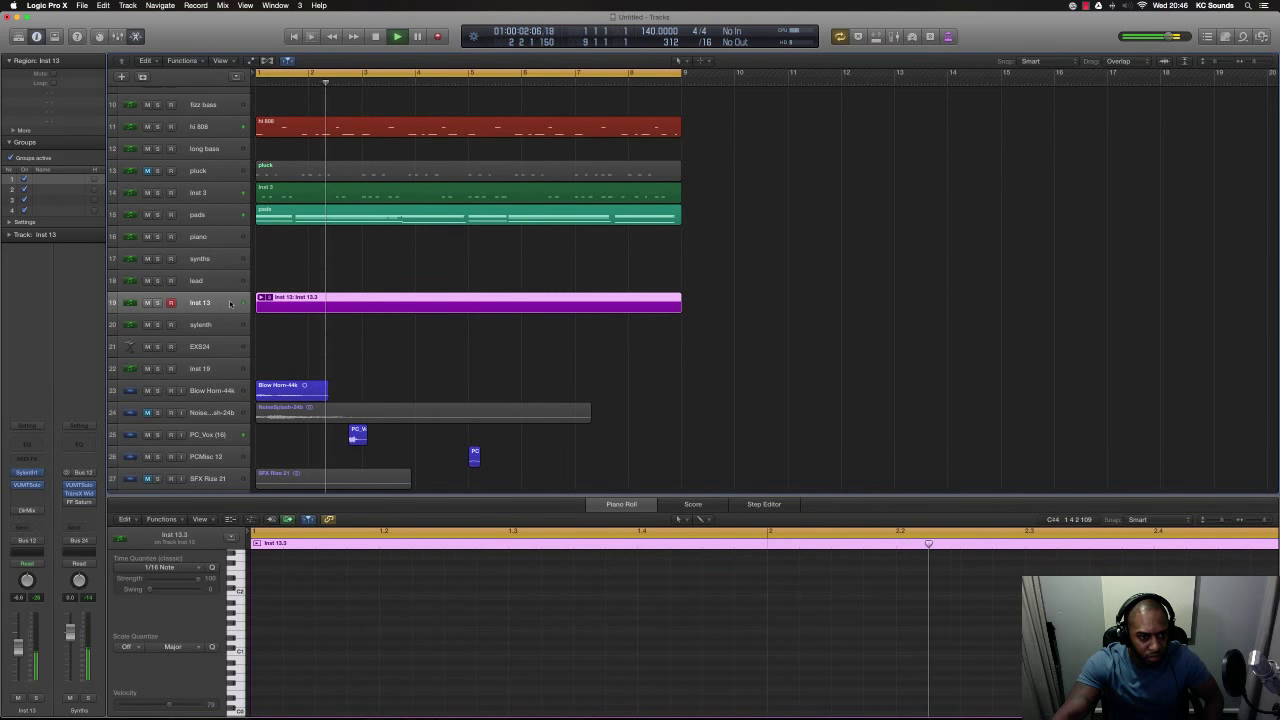
pyautogui.click(263, 297)
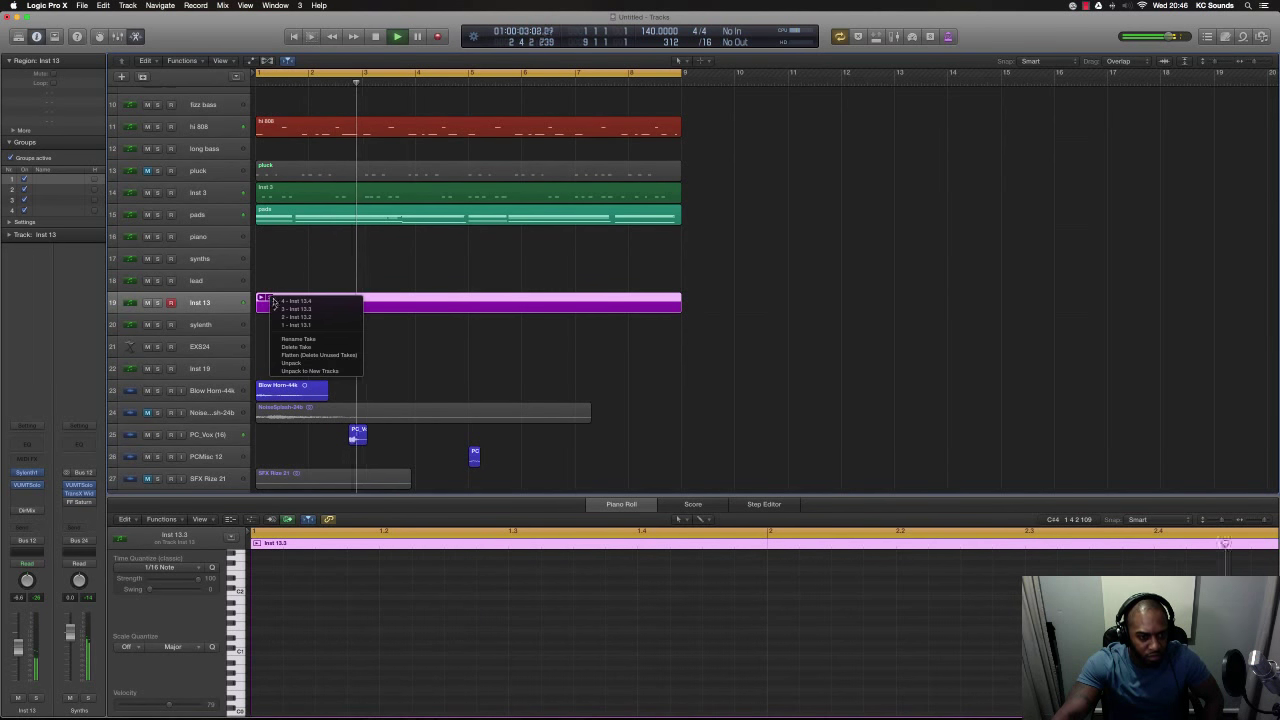
pyautogui.click(294, 367)
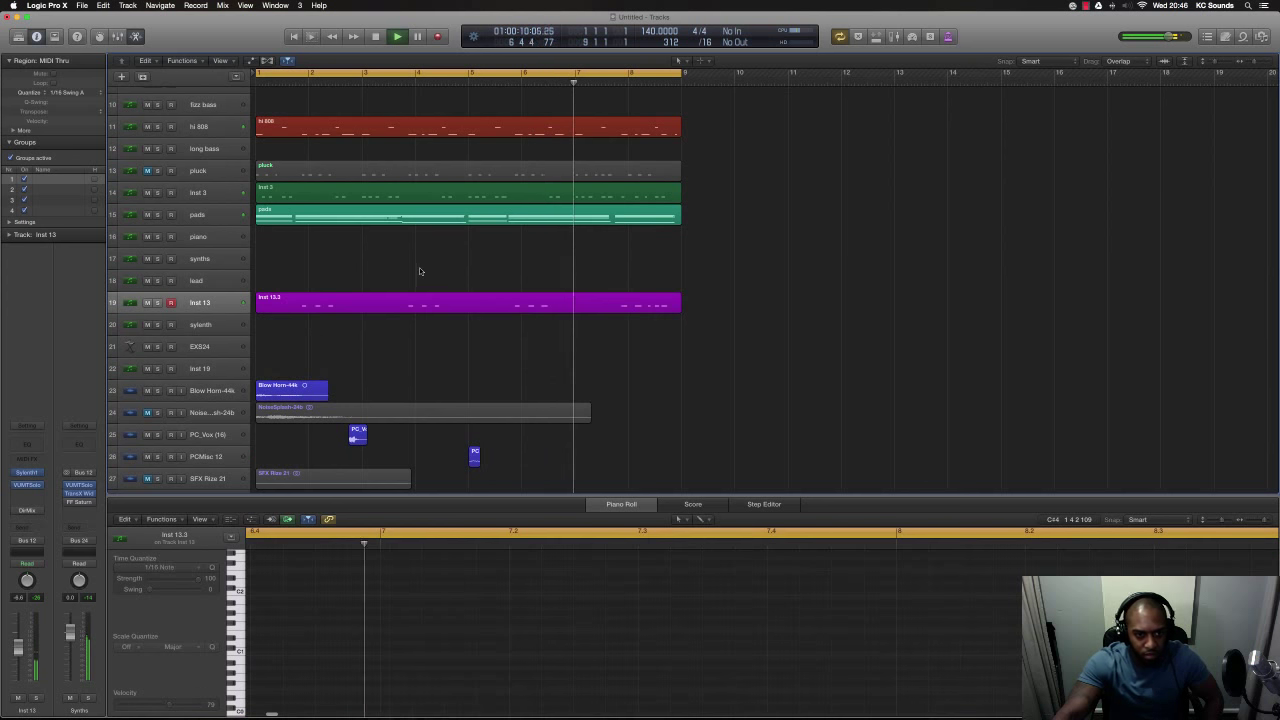
# - Compare the notes of the Inst 3 and Inst 13.3 regions during playback
pyautogui.click(183, 194)
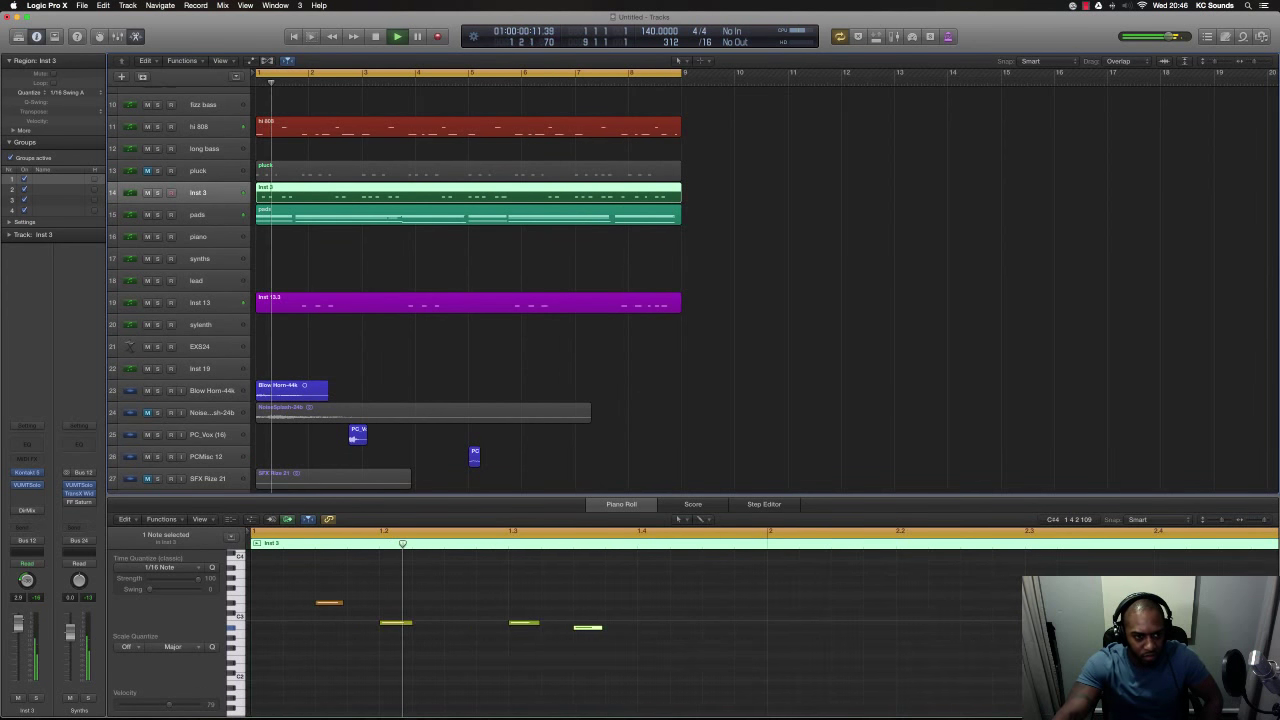
pyautogui.click(200, 302)
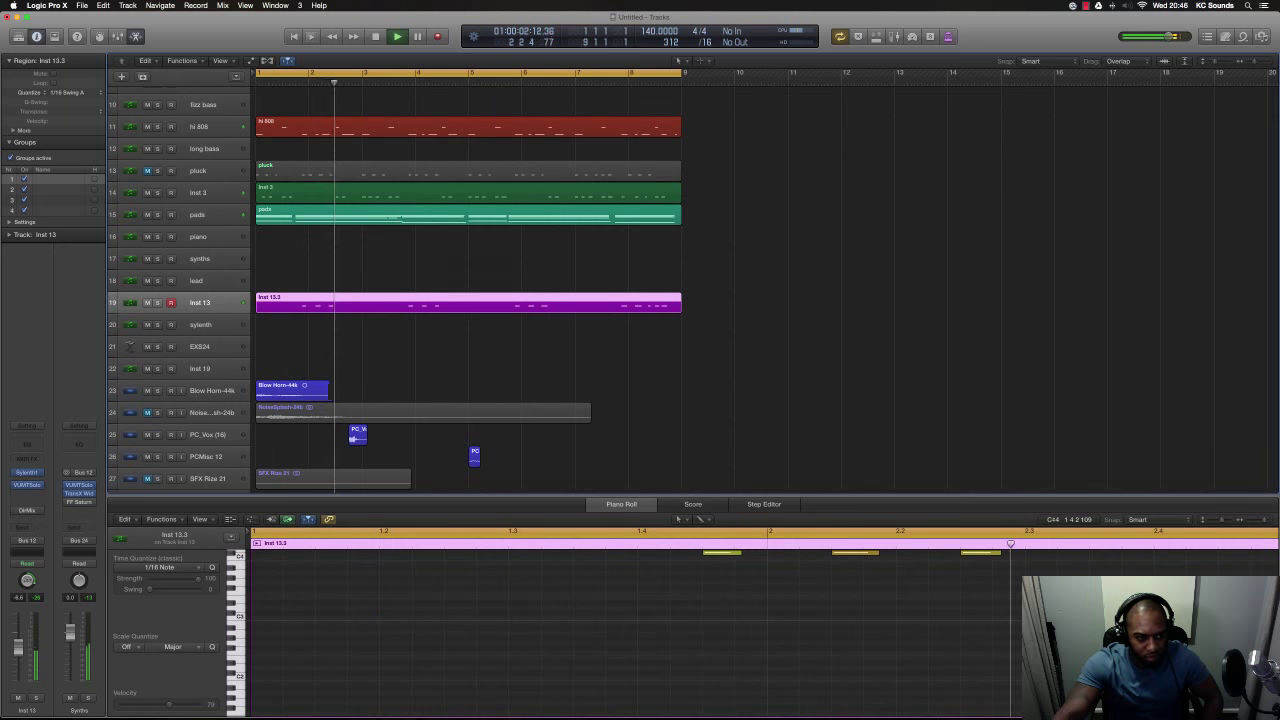
pyautogui.click(200, 192)
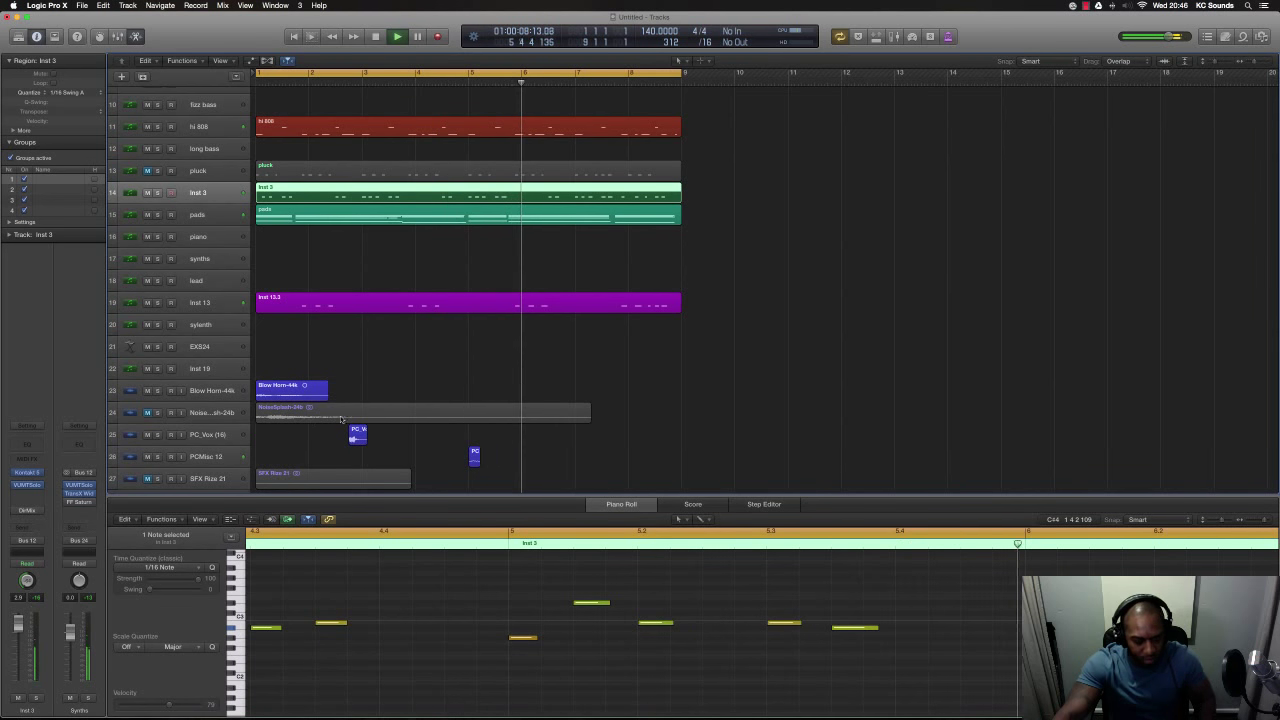
# - Copy the drums 2, hi hats, hi 808, pluck, Inst 3, pads and Inst 13.3 regions to bar 9
pyautogui.press('super+Up')
pyautogui.press('super+Up')
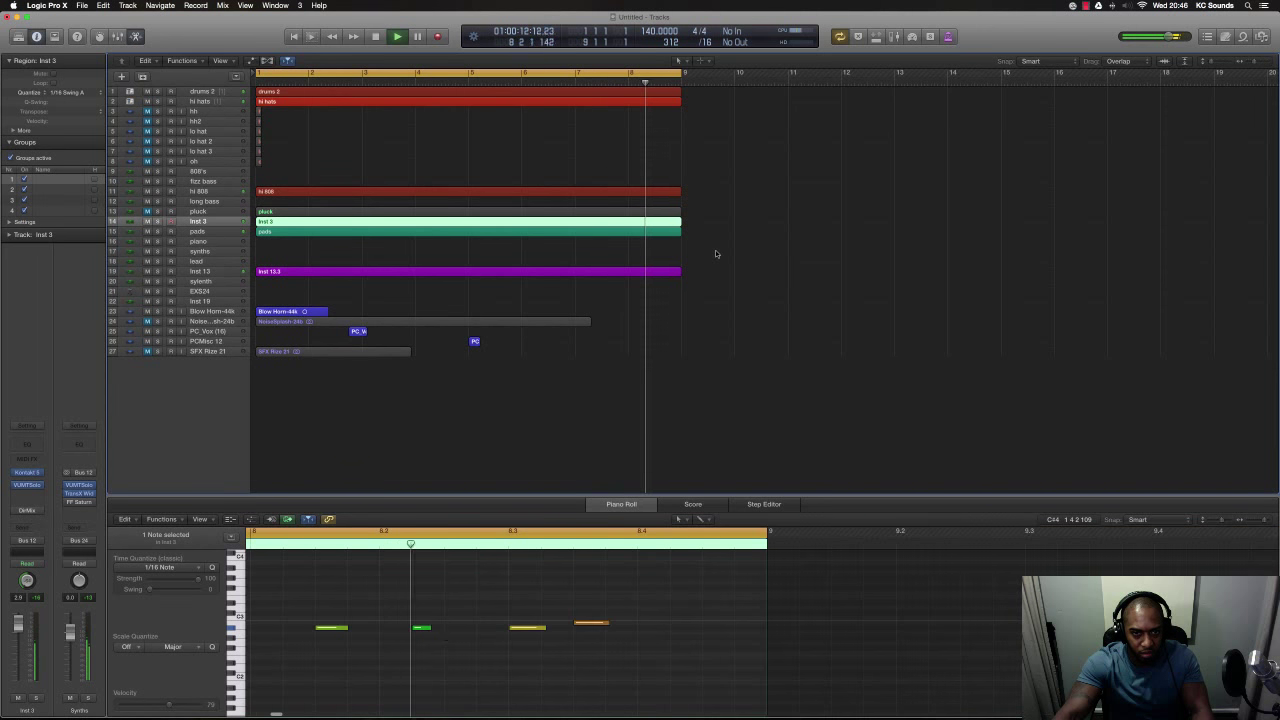
pyautogui.press('space')
pyautogui.moveTo(728, 278); pyautogui.dragTo(714, 103)
pyautogui.click(546, 148)
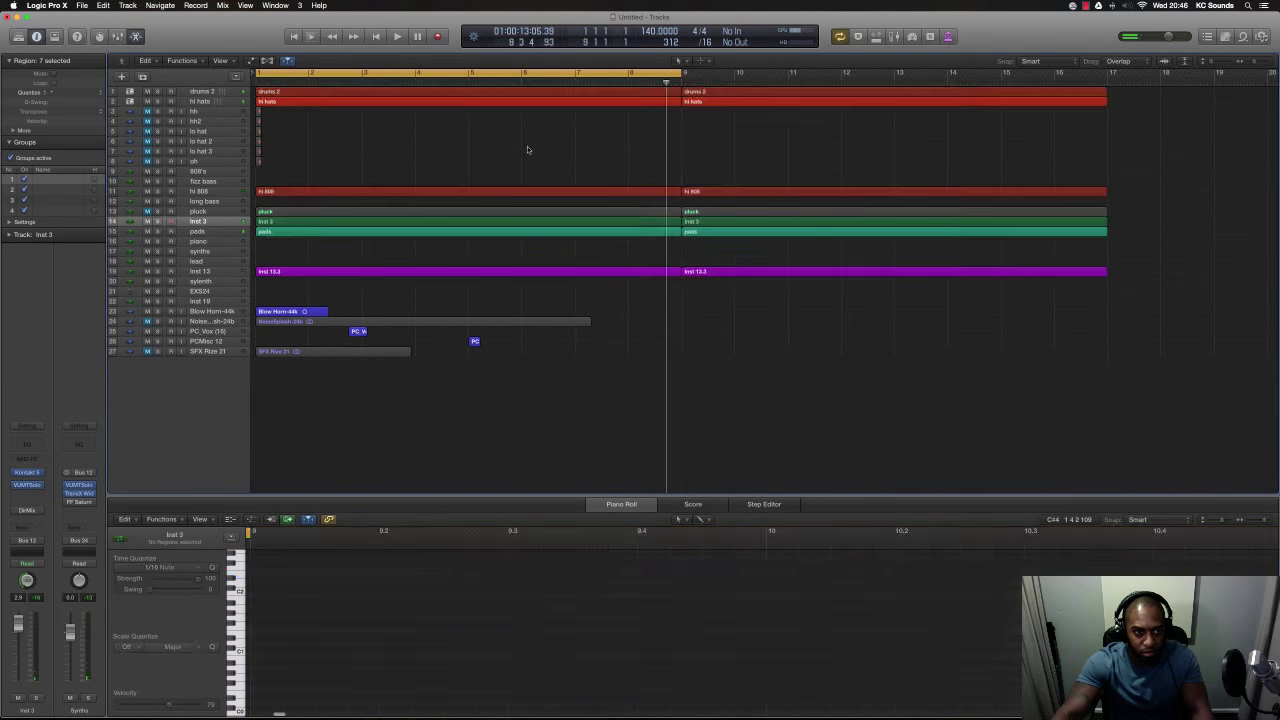
# - Move the short hh and hh2 regions to the start of bar 9 and shift the cycle range to span bars 9 to 17
pyautogui.click(684, 111)
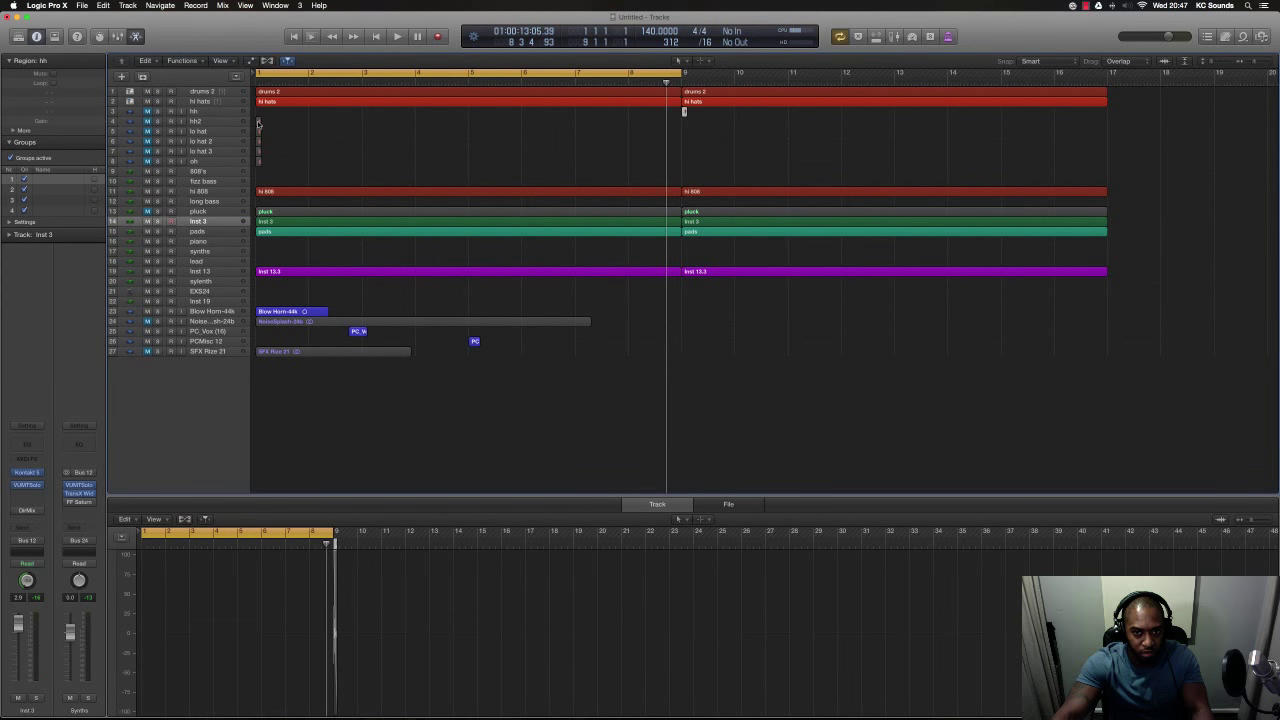
pyautogui.moveTo(258, 122); pyautogui.dragTo(687, 121)
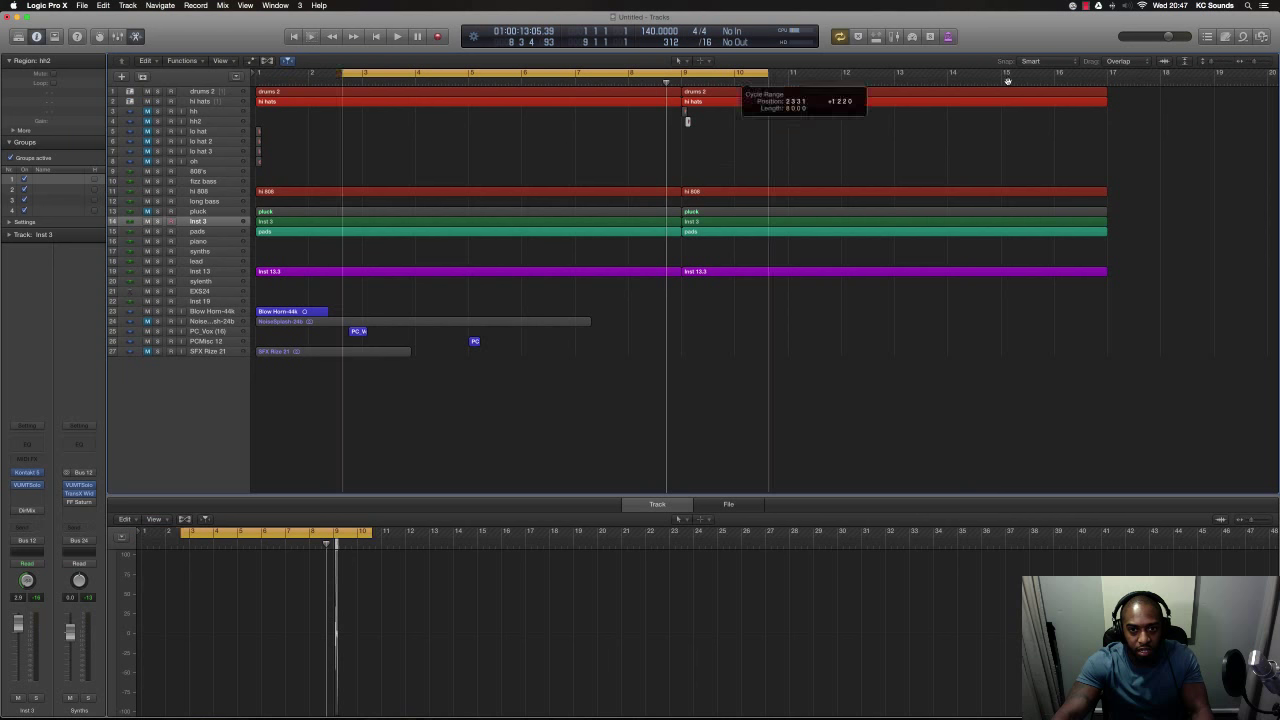
pyautogui.moveTo(1008, 80); pyautogui.dragTo(1087, 80)
pyautogui.press('super+Right')
pyautogui.press('super+Right')
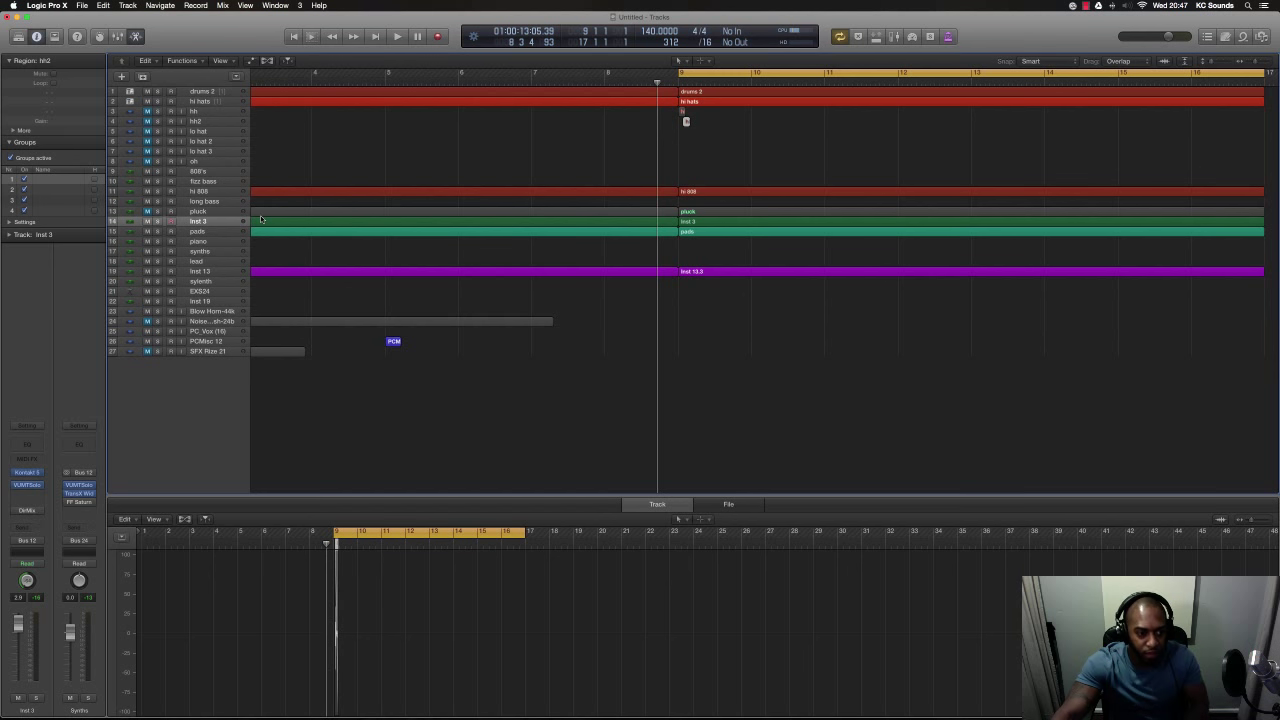
# - Audition the long bass and 808's instruments on their tracks
pyautogui.press('Up')
pyautogui.press('Up')
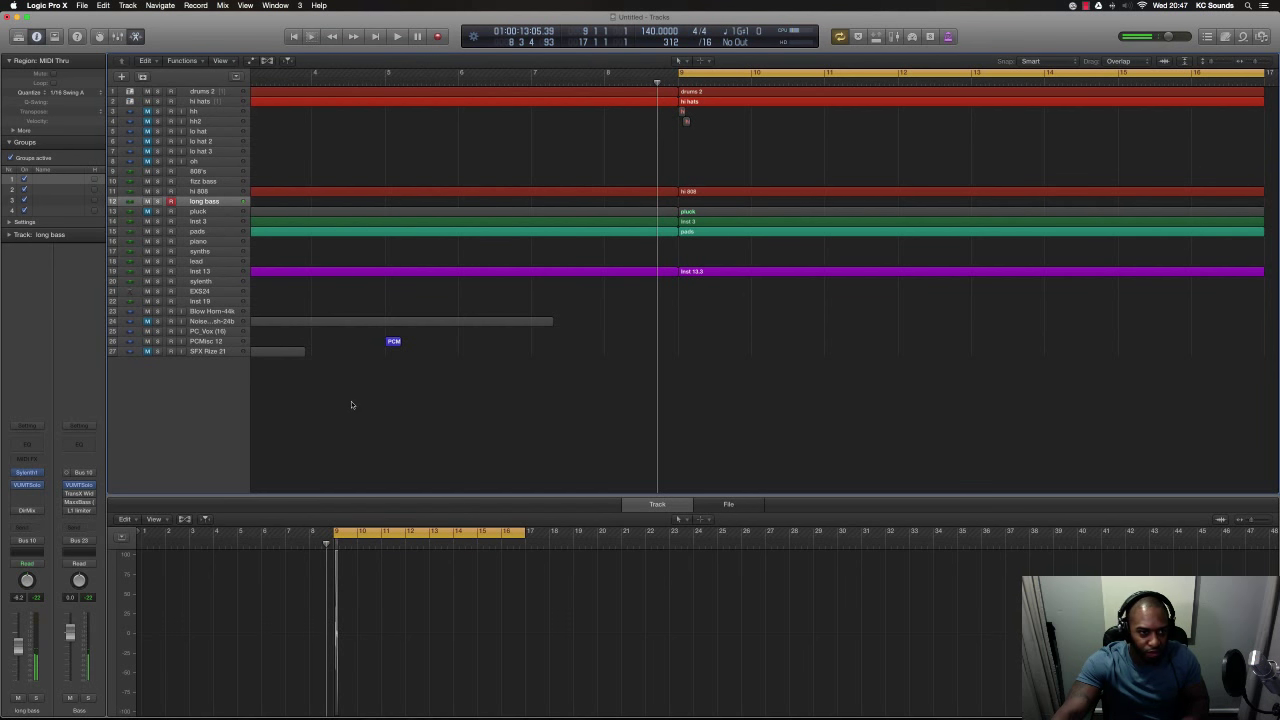
pyautogui.click(207, 182)
pyautogui.click(210, 175)
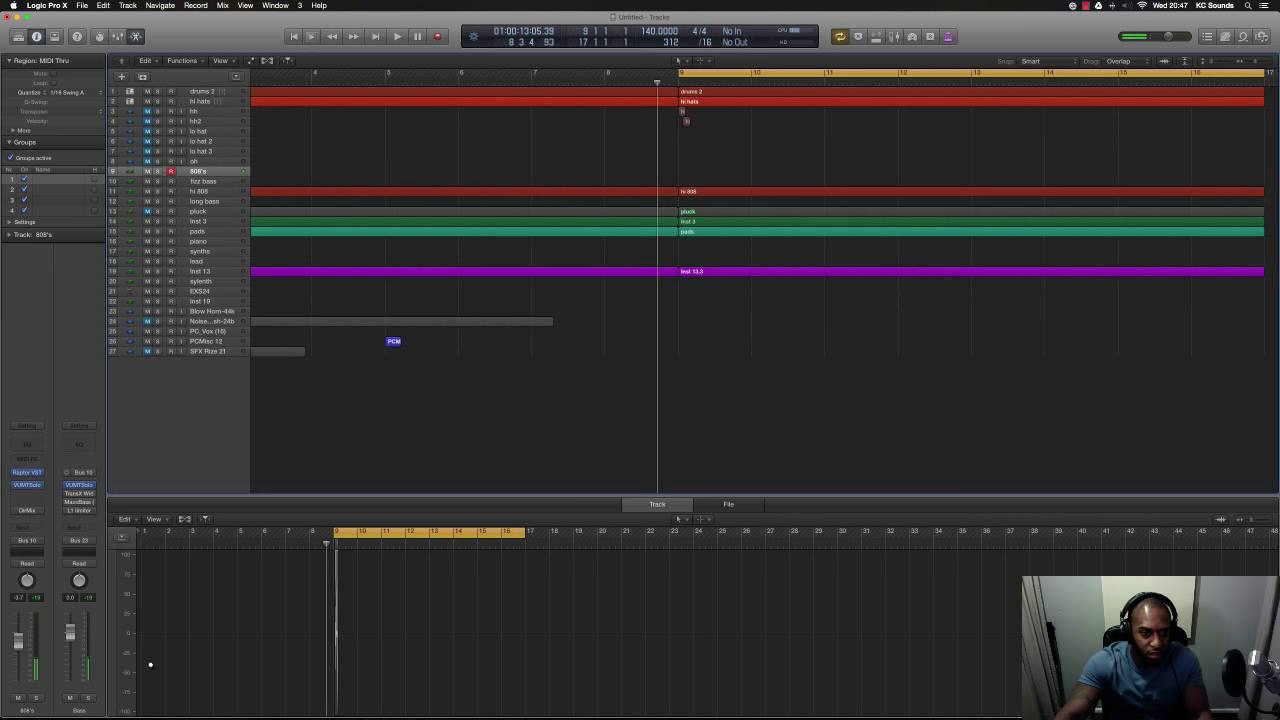
# - Make long bass the active, record-ready track for the section starting at bar 9
pyautogui.press('z')
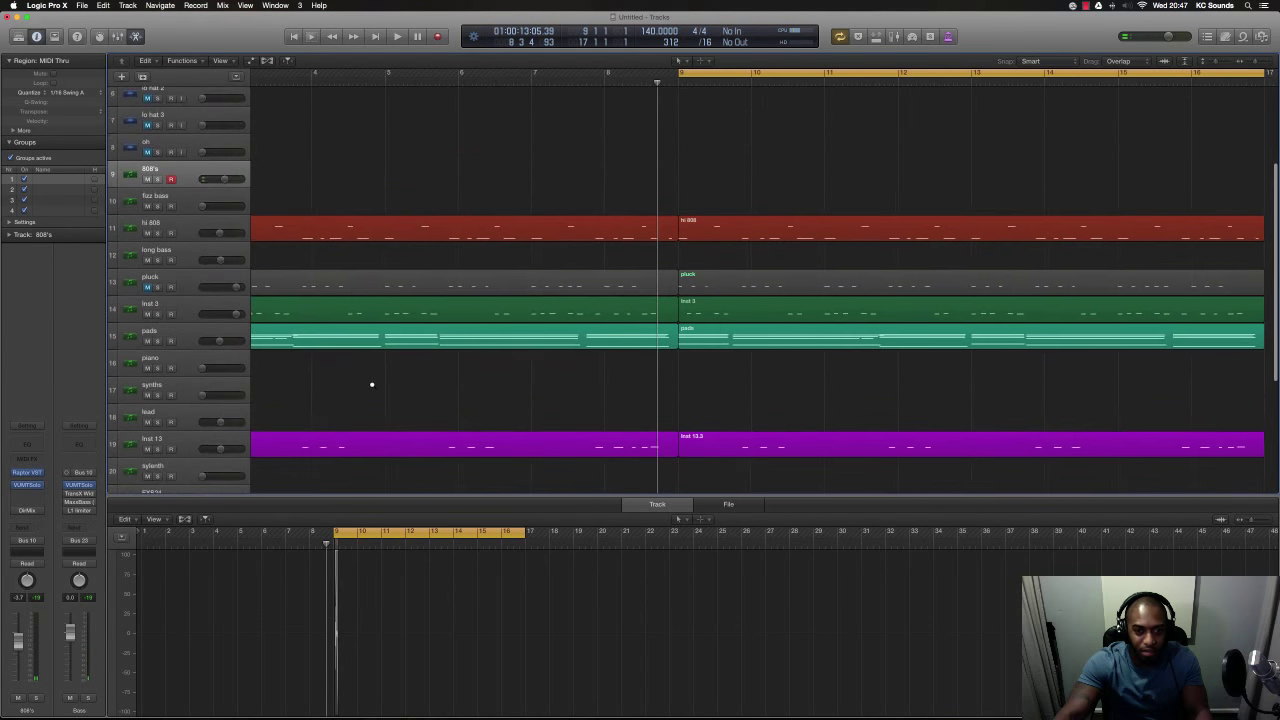
pyautogui.press('z')
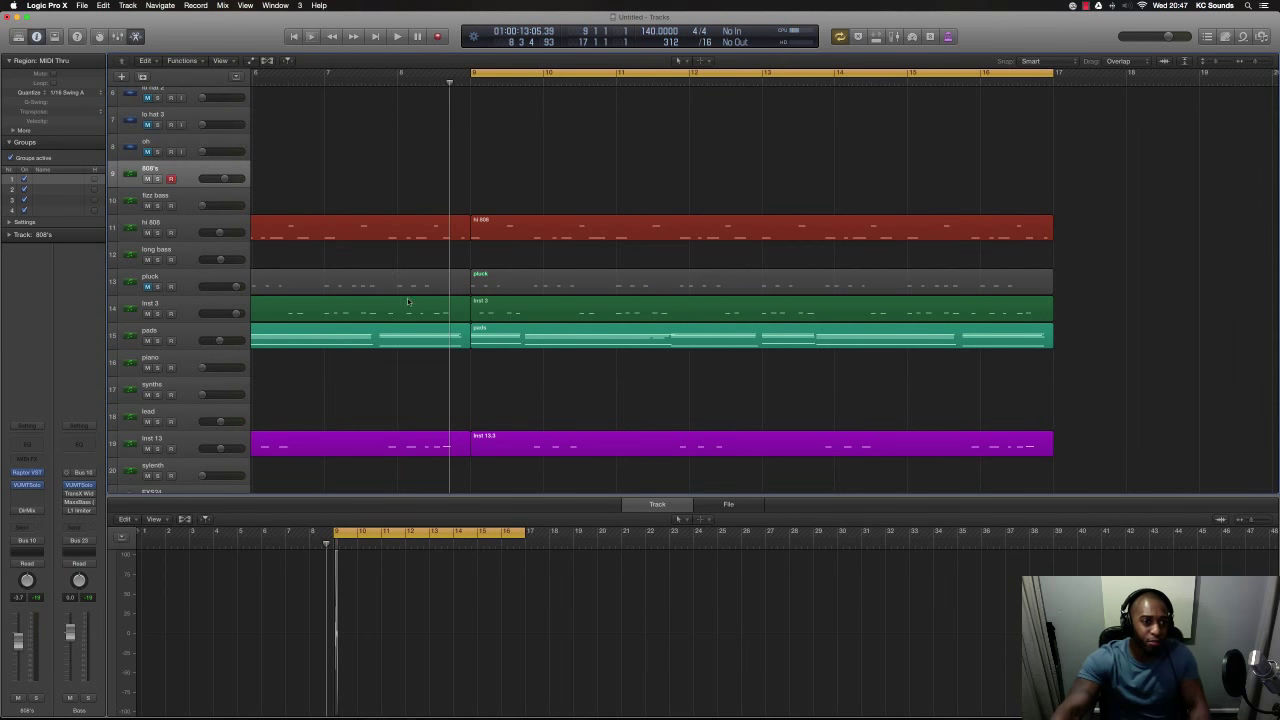
pyautogui.scroll(4, 593, 245)
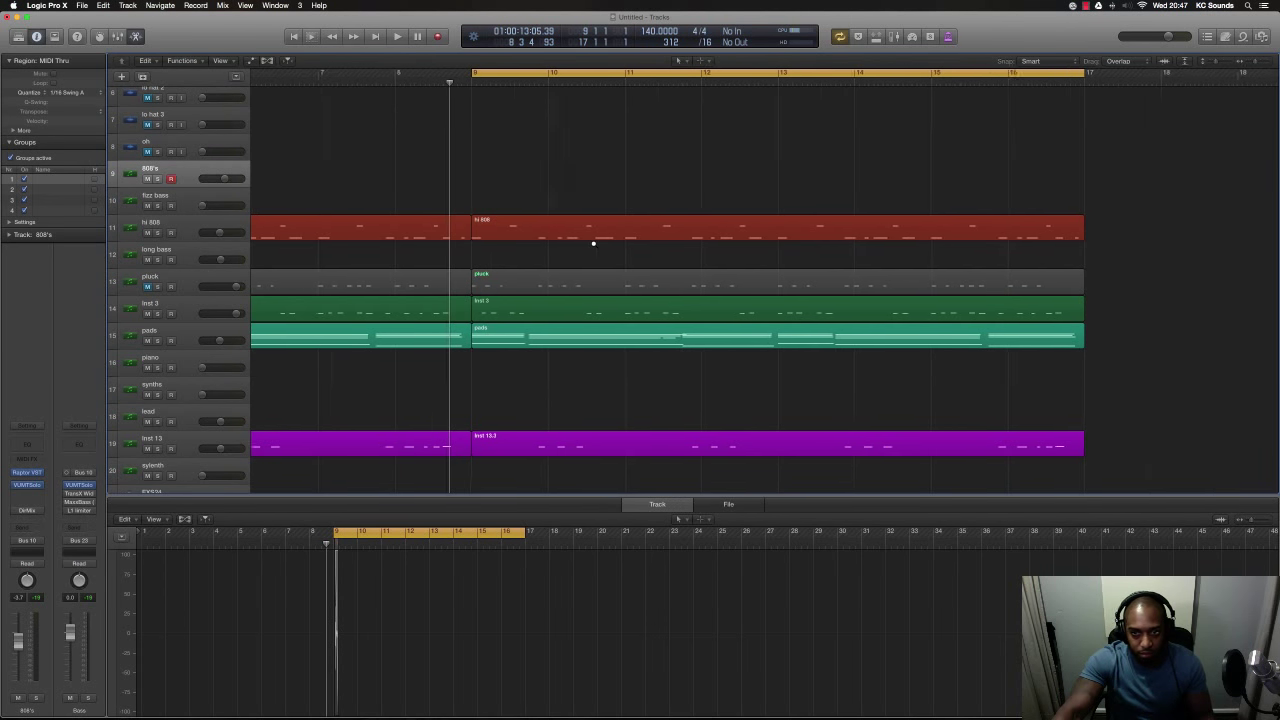
pyautogui.hscroll(2, 591, 245)
pyautogui.hscroll(1, 591, 242)
pyautogui.scroll(2, 591, 242)
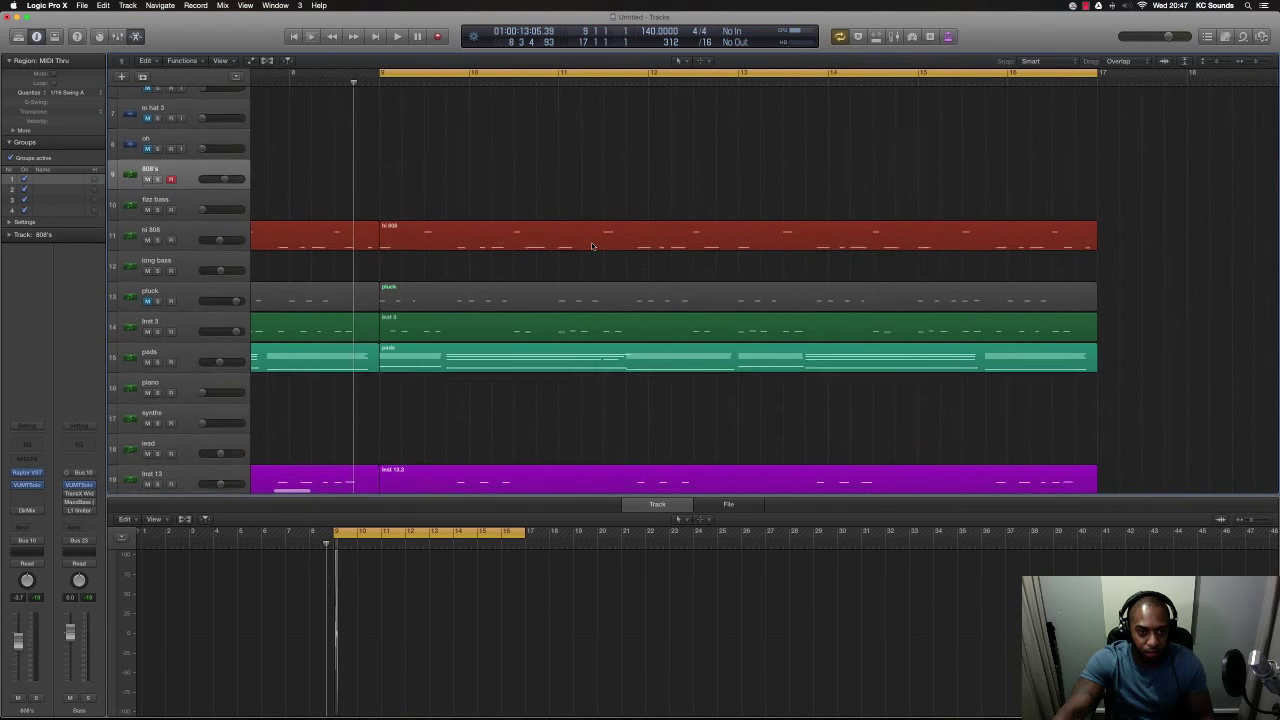
pyautogui.click(195, 261)
pyautogui.scroll(-2, 409, 272)
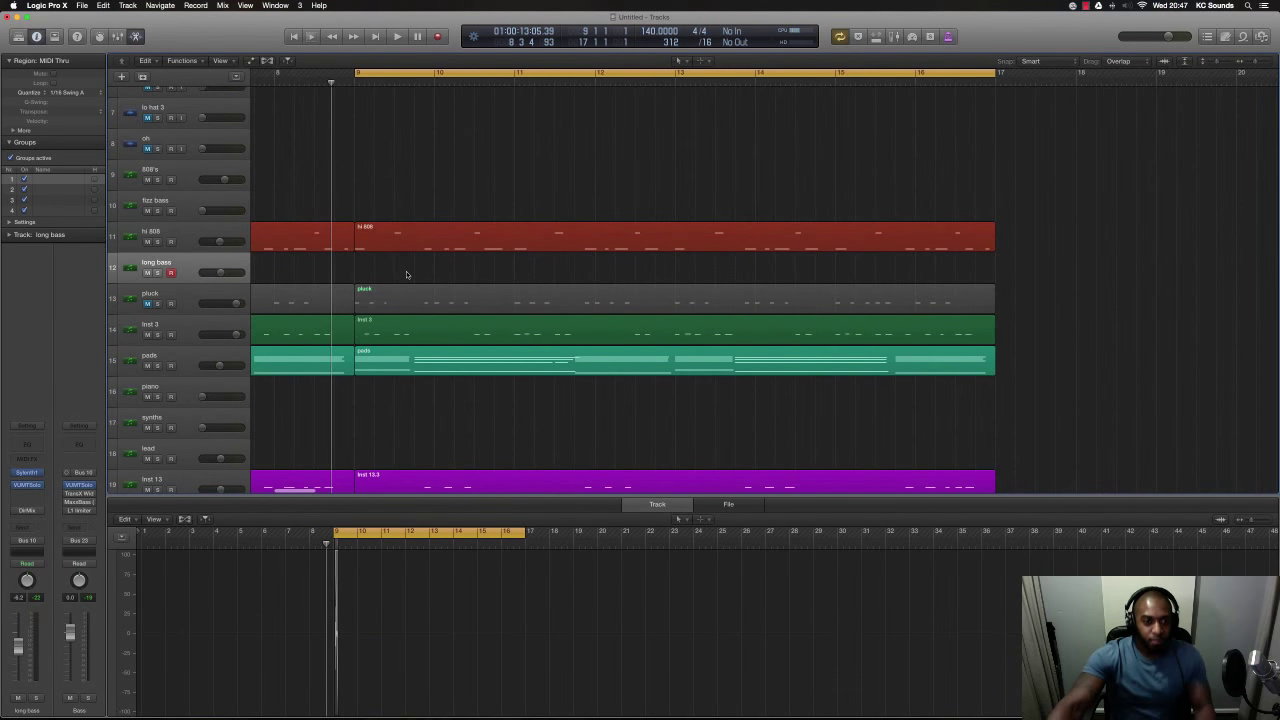
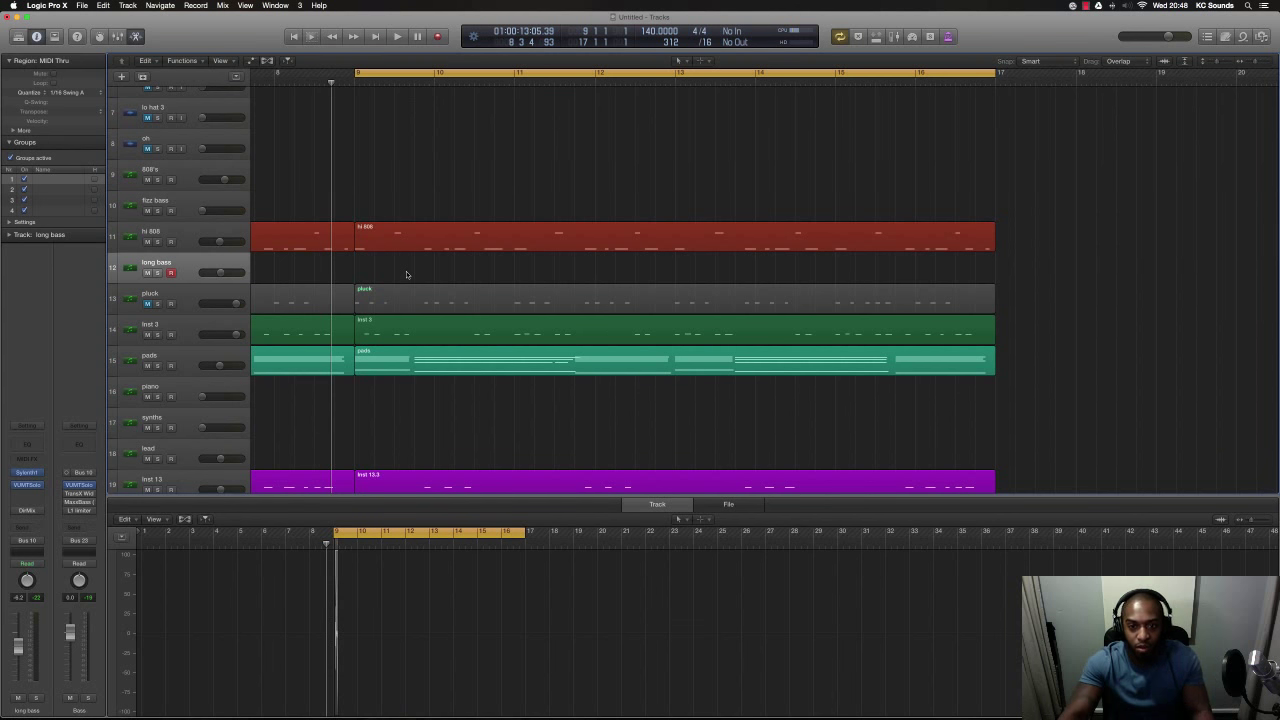
# - Play the start of the copied section with the long bass track active and return to bar 9
pyautogui.press('super+Right')
pyautogui.press('super+Right')
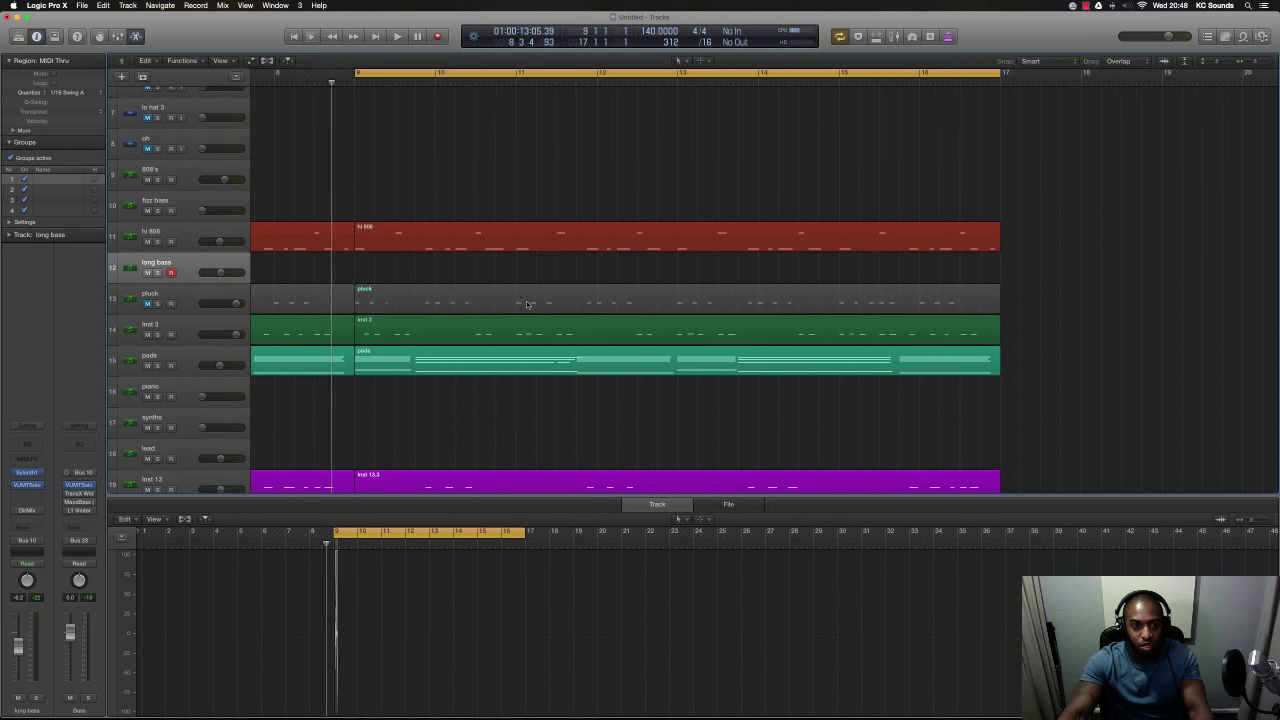
pyautogui.scroll(-3, 527, 305)
pyautogui.scroll(-3, 527, 305)
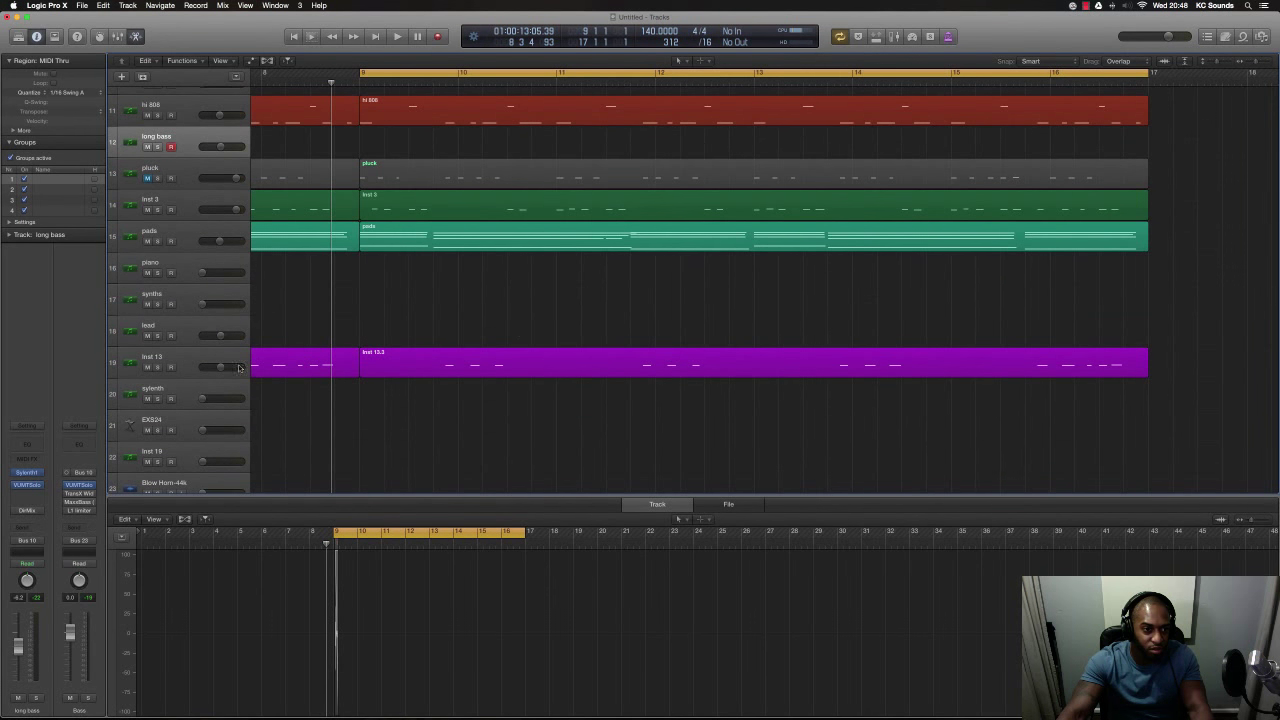
pyautogui.scroll(-3, 355, 247)
pyautogui.scroll(2, 355, 247)
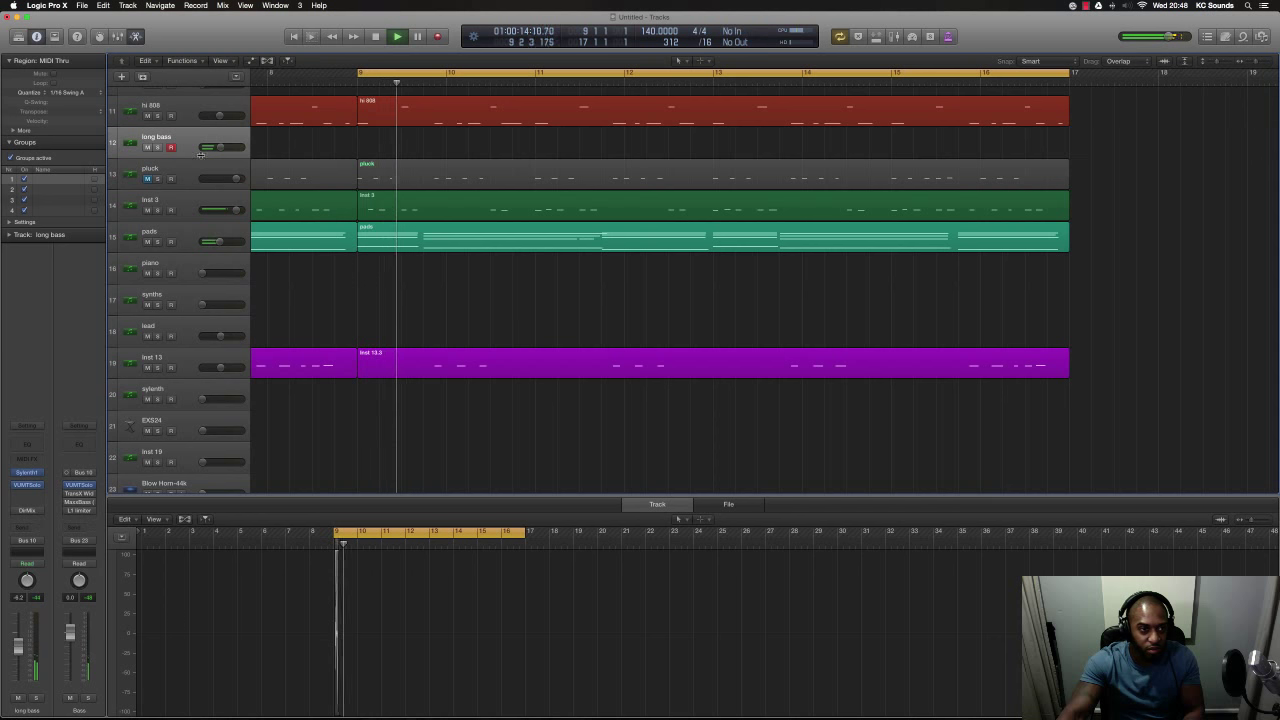
pyautogui.scroll(3, 205, 187)
pyautogui.press('Return')
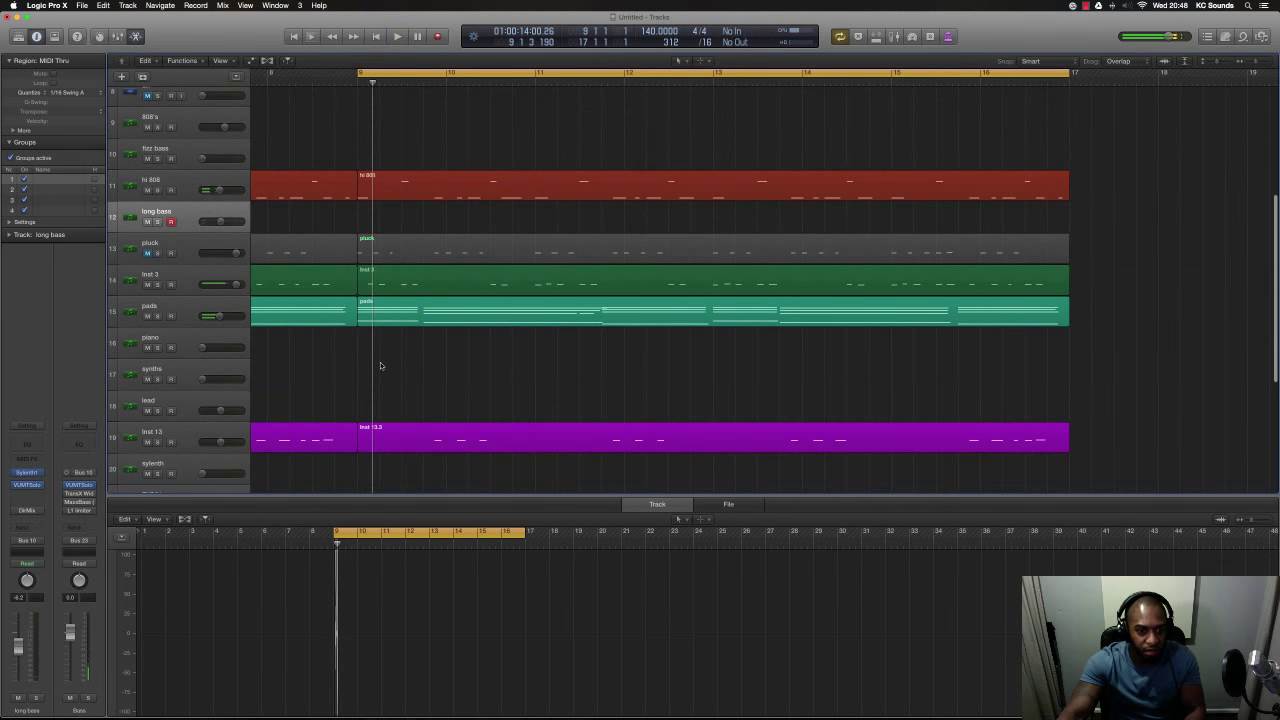
# - Delete the copied Inst 3 region that starts at bar 9
pyautogui.scroll(-5, 443, 446)
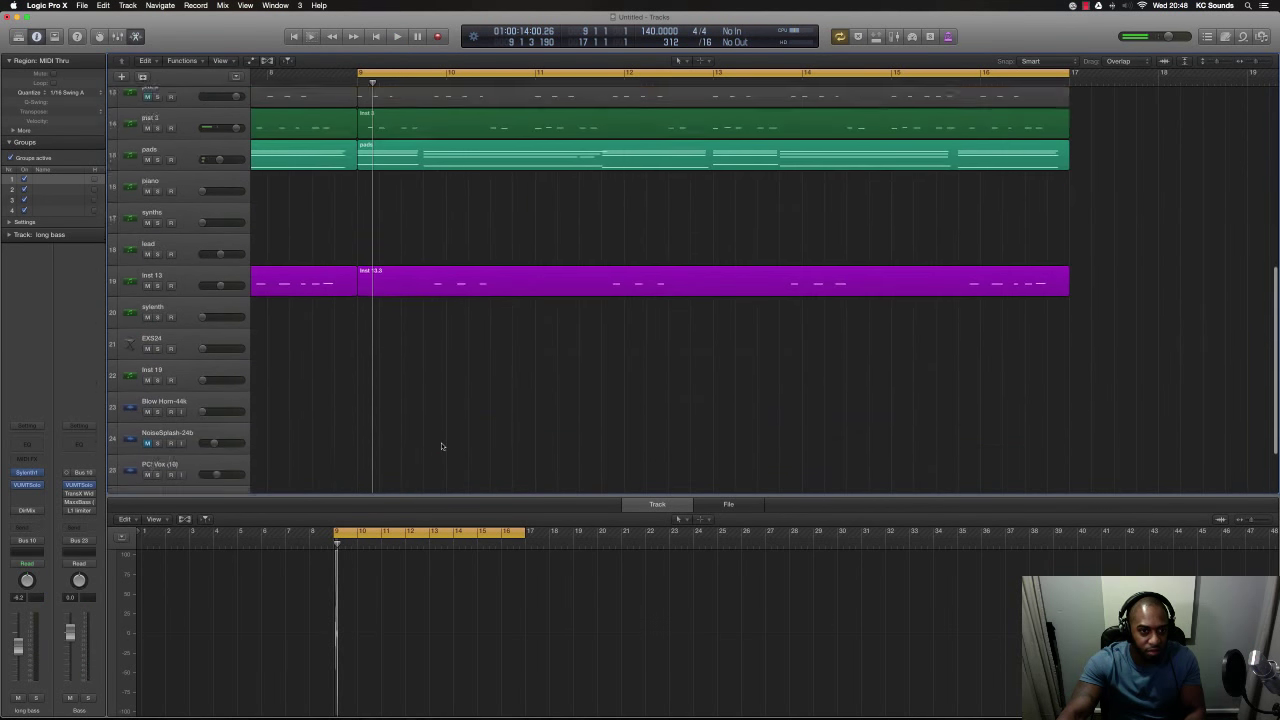
pyautogui.scroll(3, 443, 446)
pyautogui.click(416, 218)
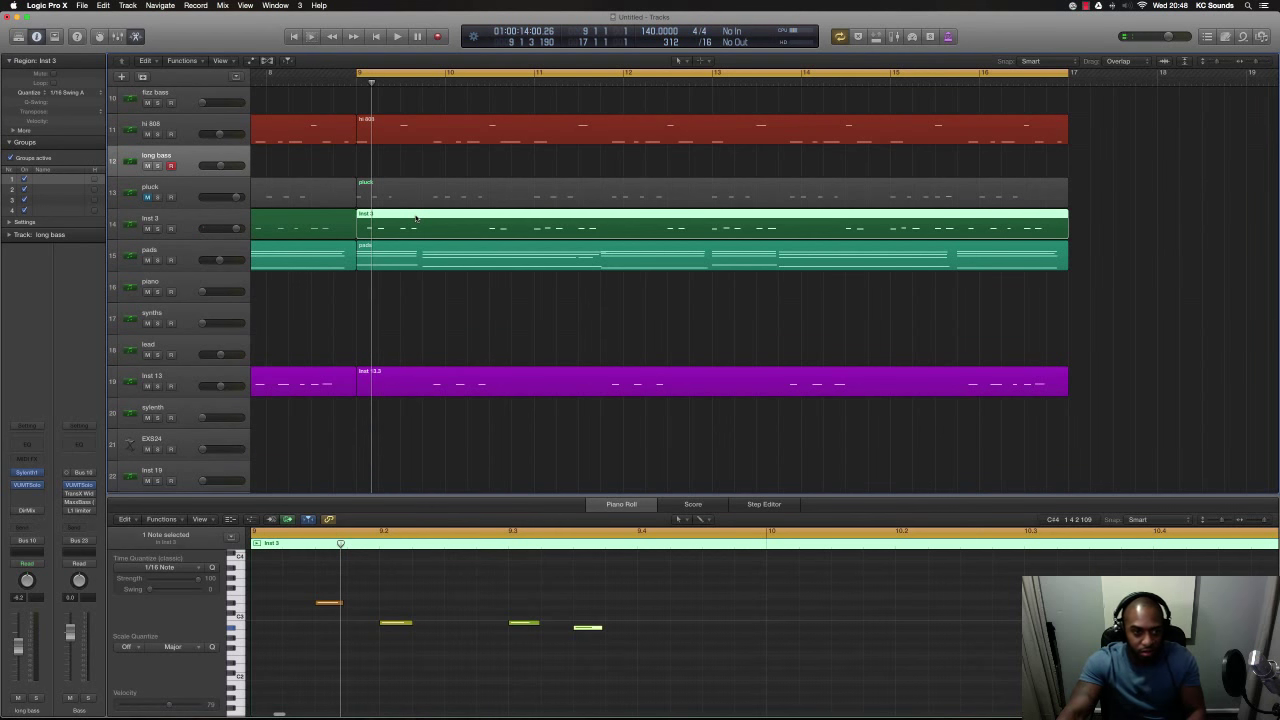
pyautogui.press('Delete')
# - Play the section from bar 9 repeatedly while trying out notes on the long bass instrument
pyautogui.press('space')
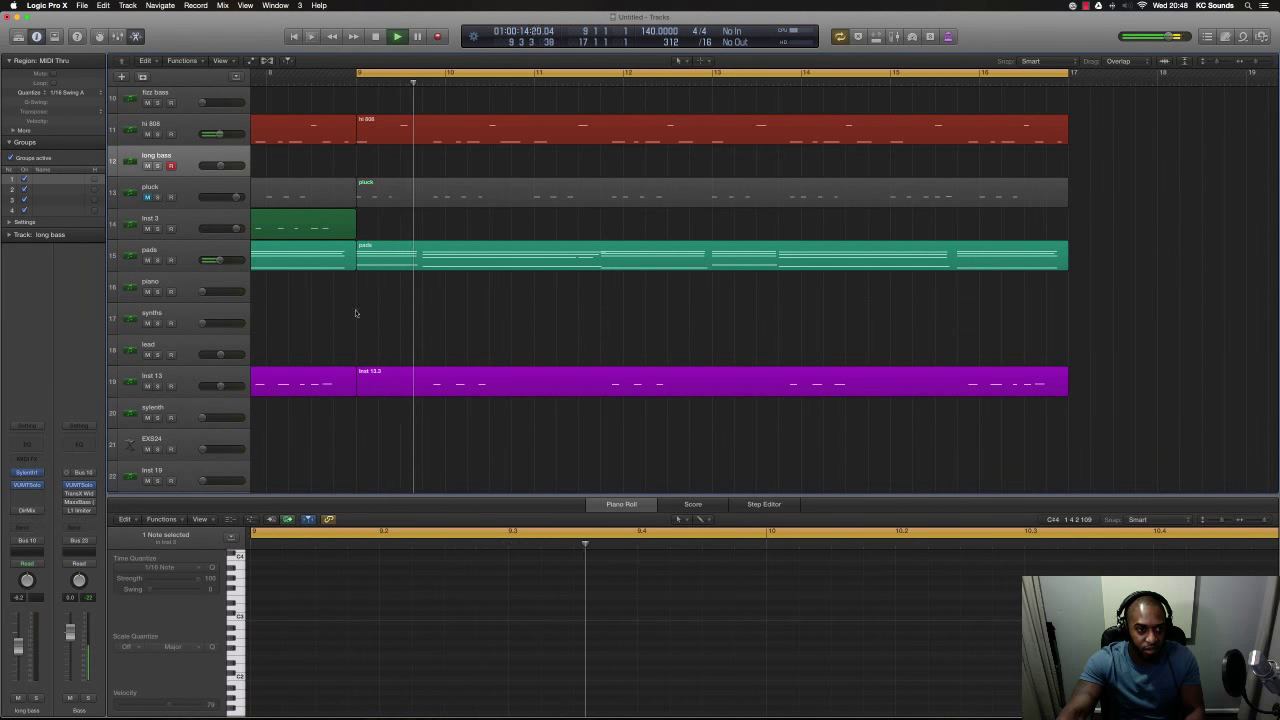
pyautogui.press('space')
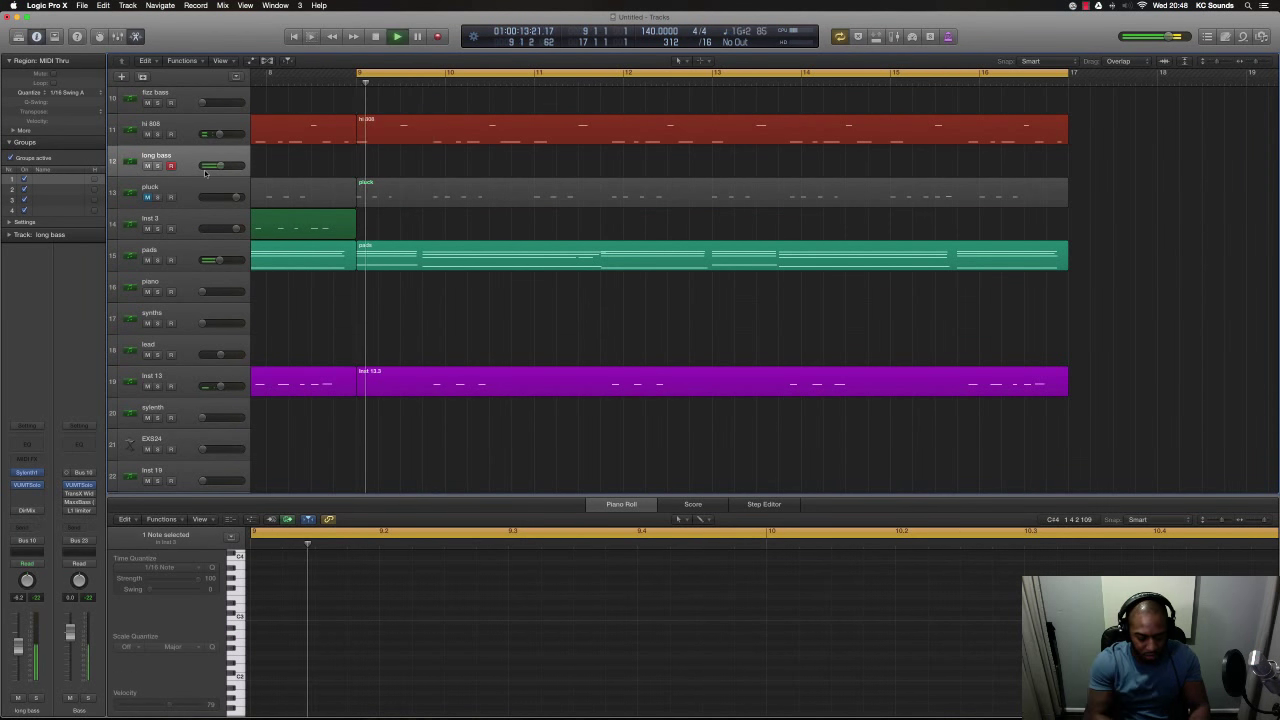
pyautogui.press('space')
pyautogui.press('space')
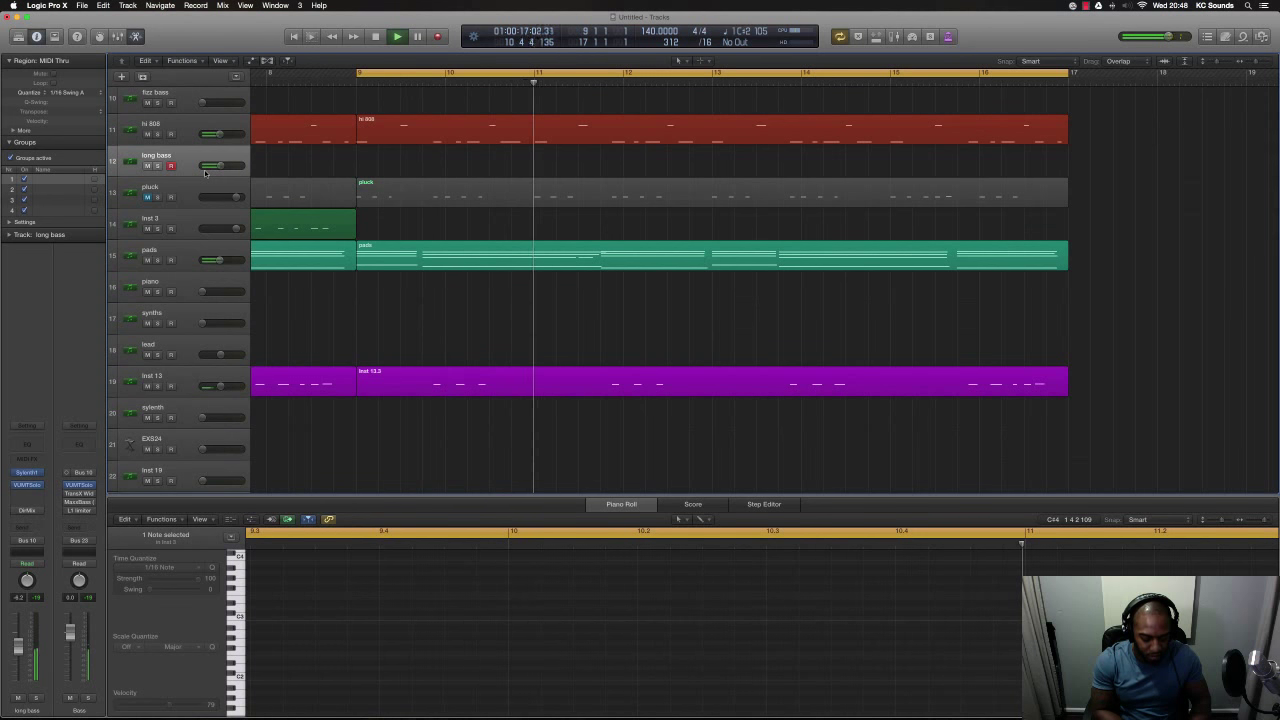
pyautogui.press('space')
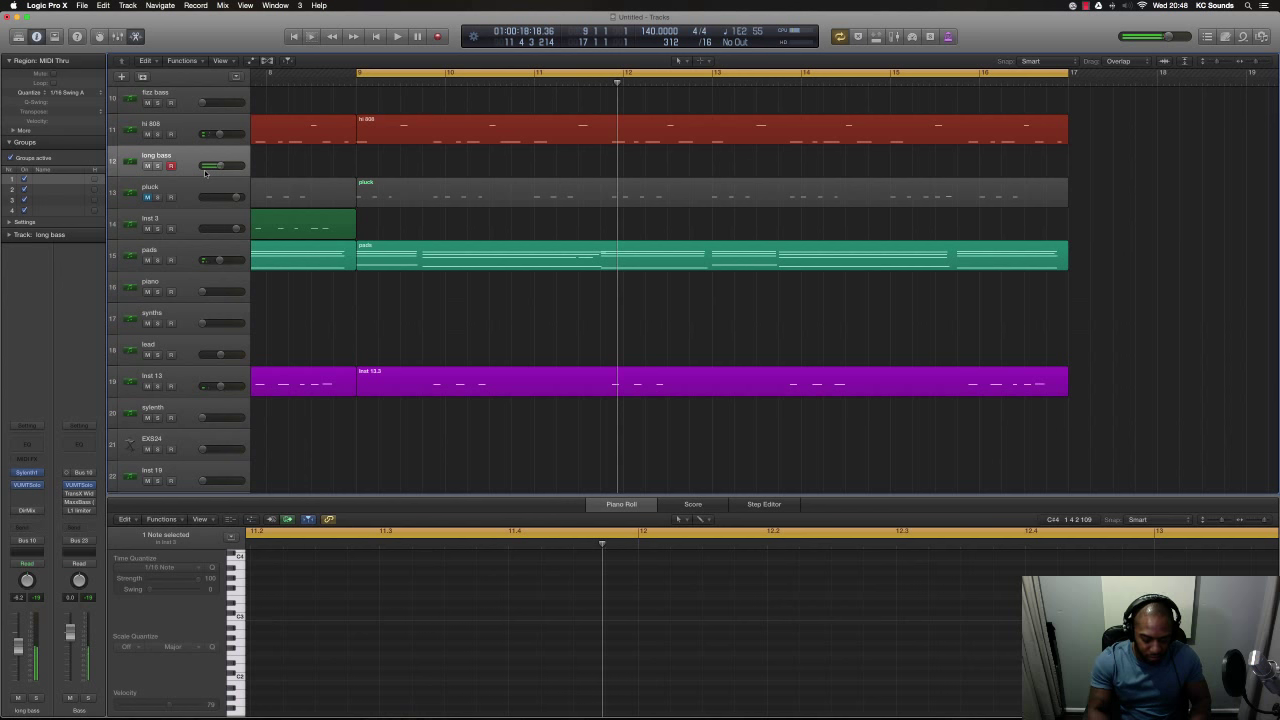
pyautogui.press('space')
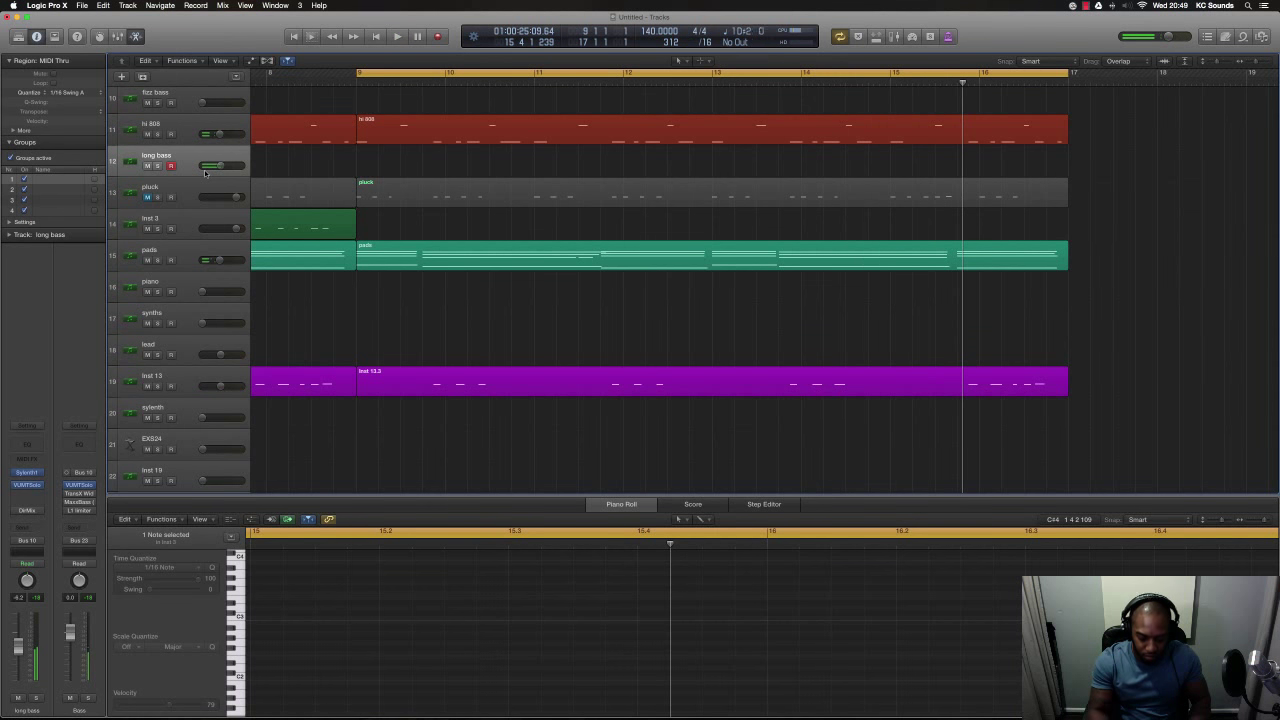
# - Play the section from bar 9 and capture the long bass performance as a region spanning bars 9 to 17
pyautogui.press('space')
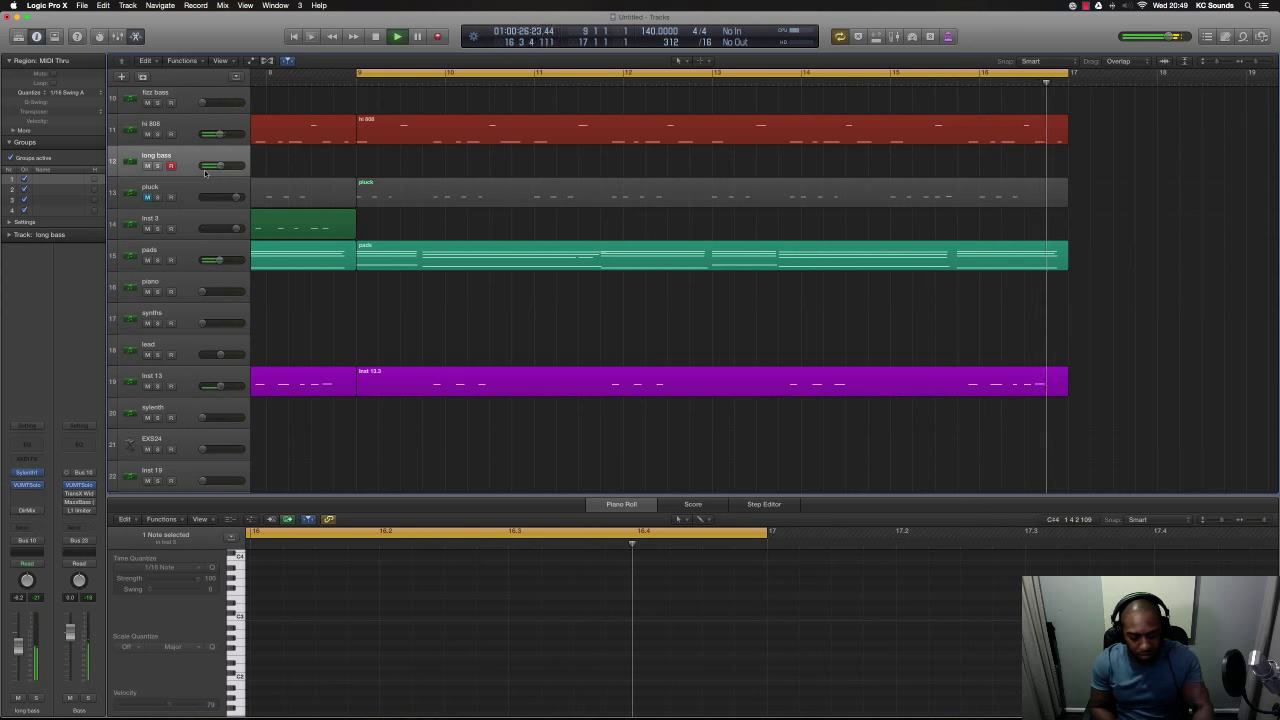
pyautogui.press('space')
pyautogui.press('space')
pyautogui.hscroll(-3, 478, 217)
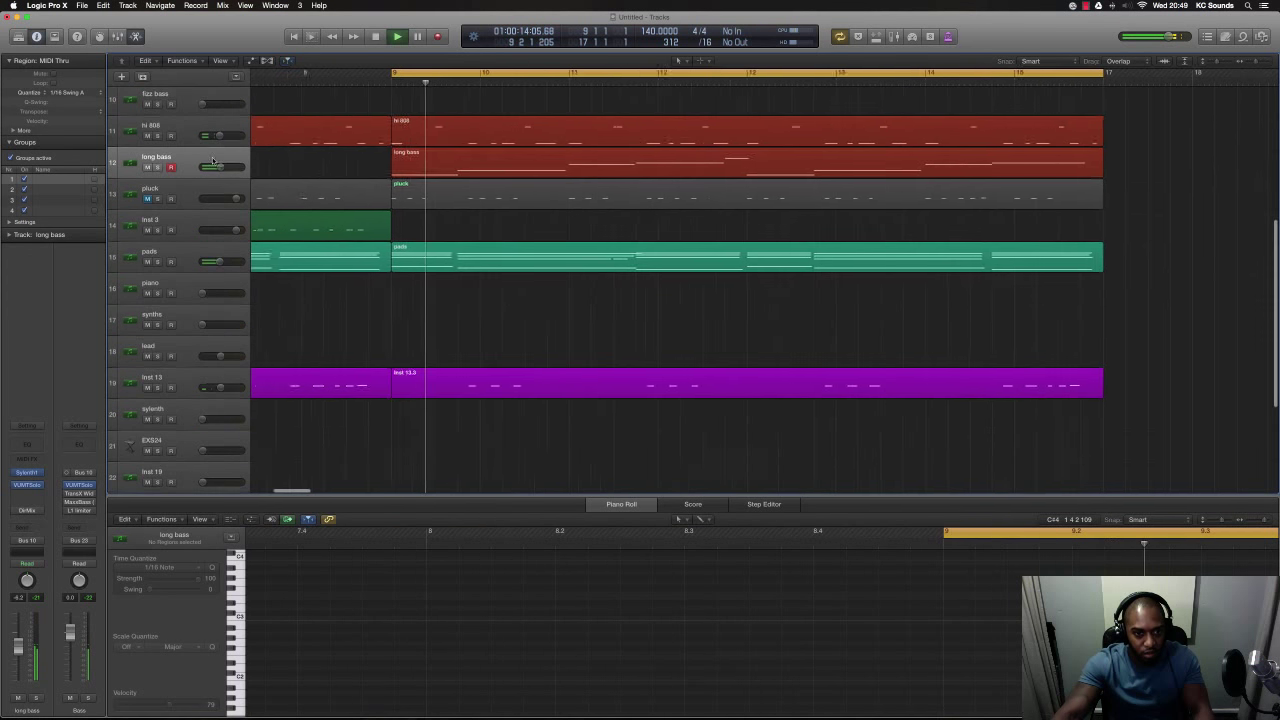
# - Listen back to the long bass part against the other tracks in the section from bar 9
pyautogui.scroll(-5, 478, 217)
pyautogui.press('super+Up')
pyautogui.press('super+Left')
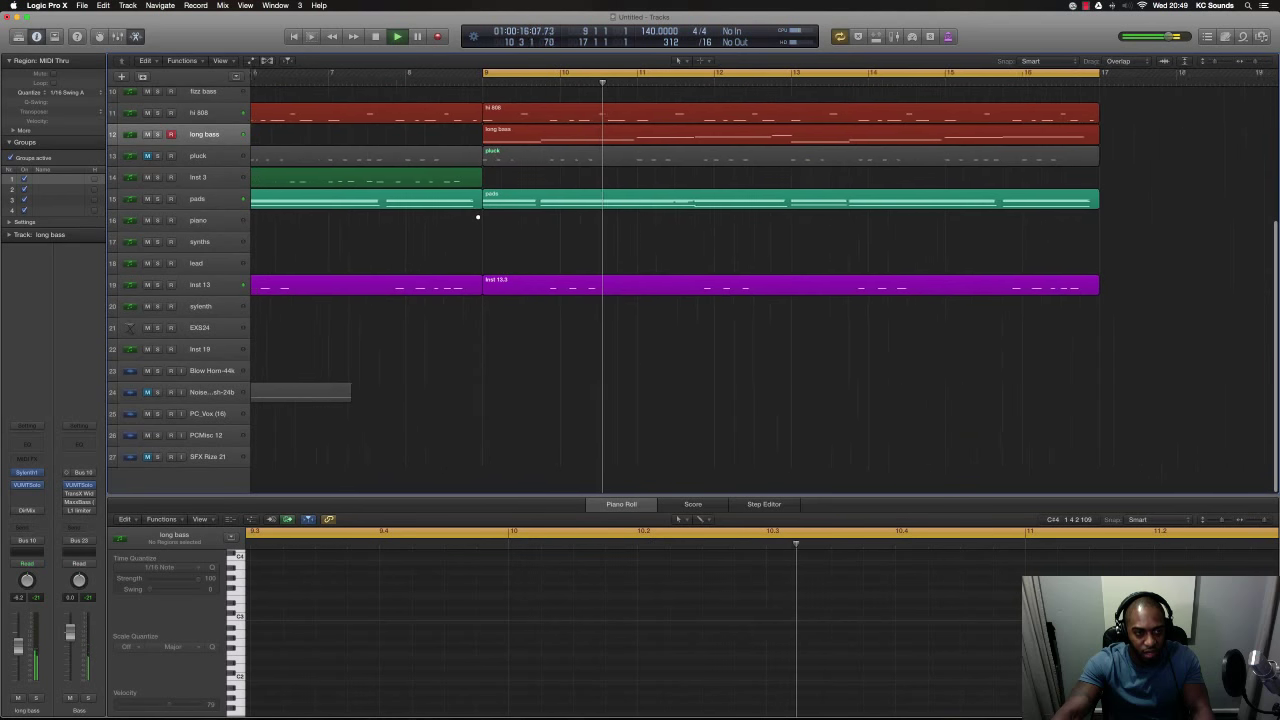
pyautogui.hscroll(3, 477, 218)
pyautogui.press('super+Left')
pyautogui.press('super+Right')
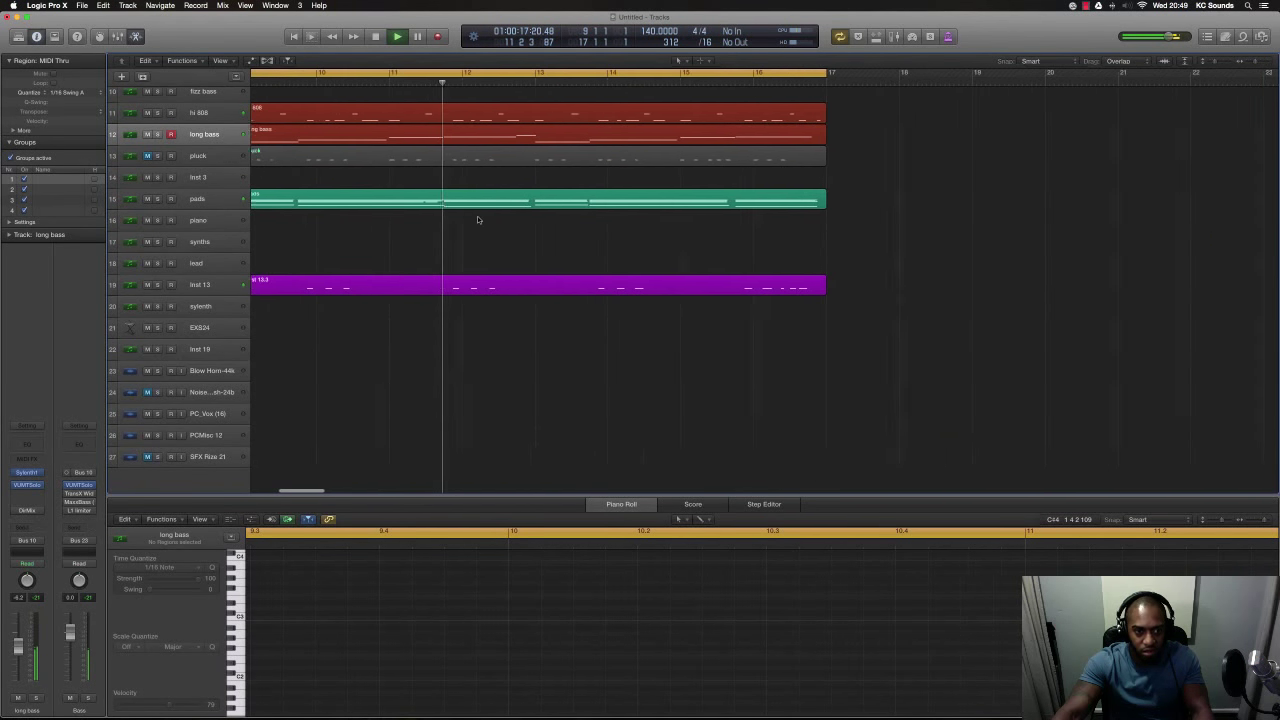
pyautogui.press('super+Up')
pyautogui.press('super+Right')
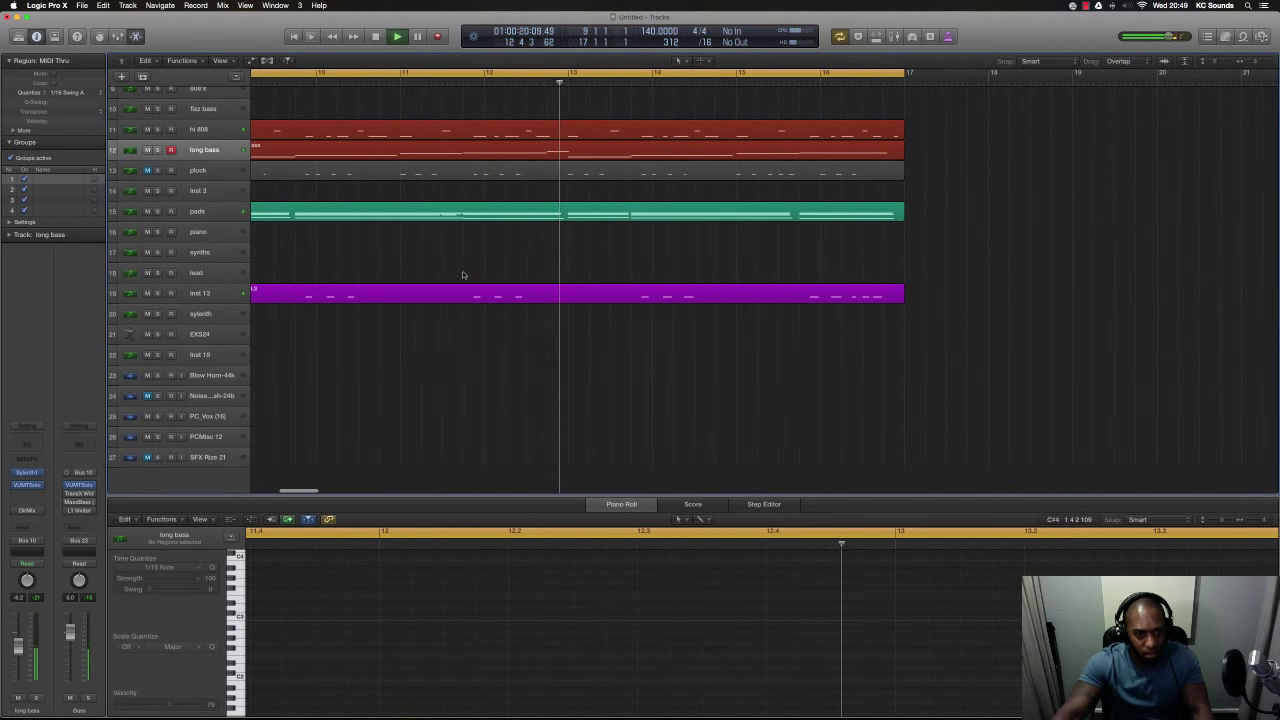
pyautogui.scroll(2, 209, 140)
pyautogui.scroll(2, 209, 140)
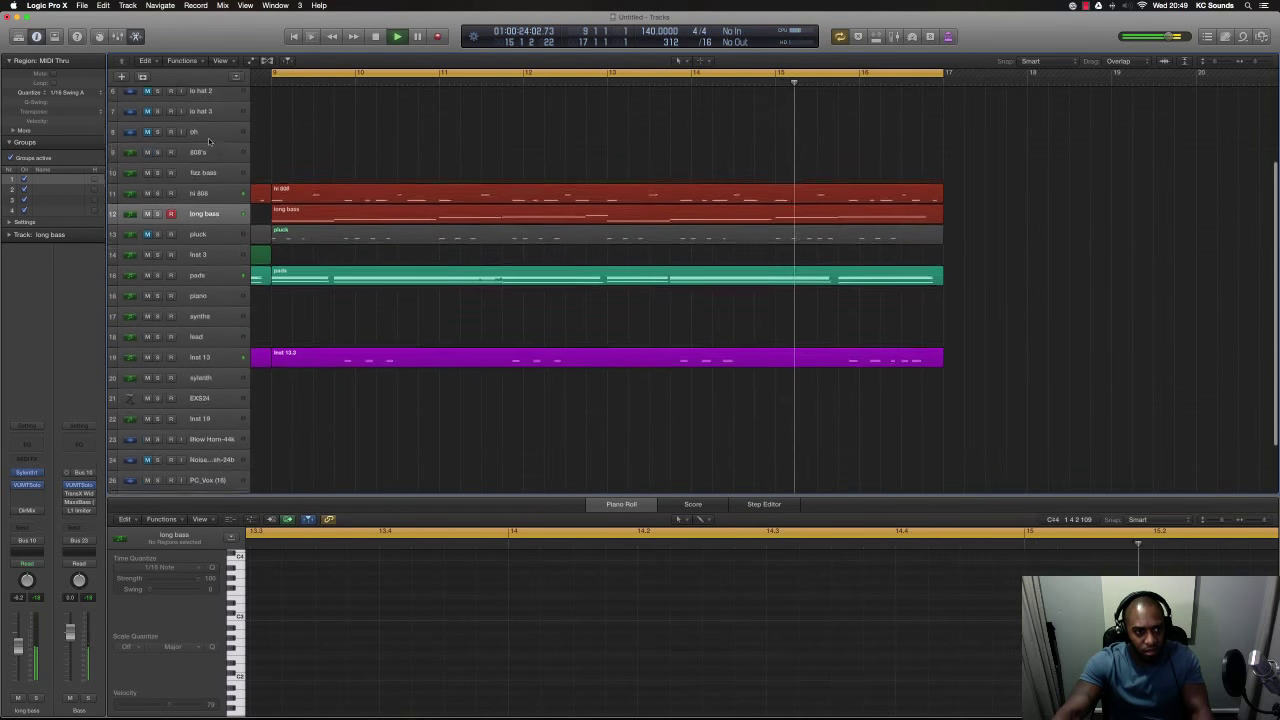
# - Route the output of the hi hats track to Bus 9 (Drums)
pyautogui.click(200, 160)
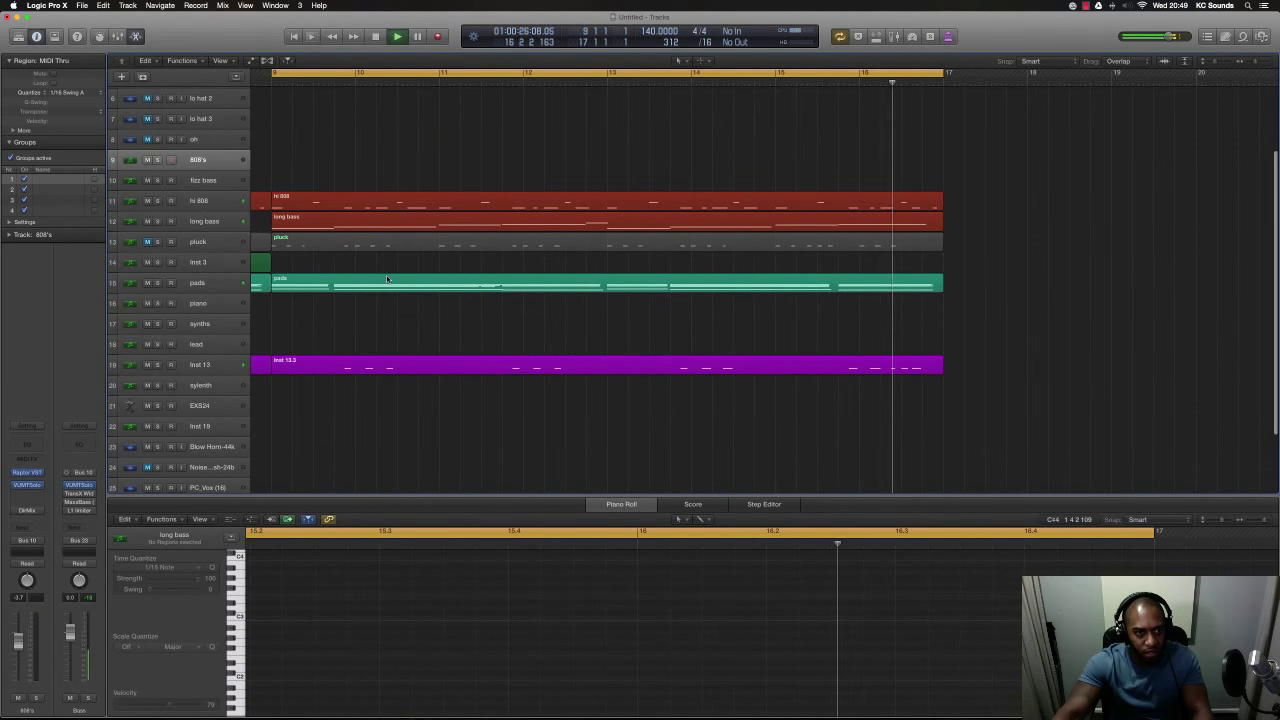
pyautogui.scroll(5, 220, 123)
pyautogui.click(220, 123)
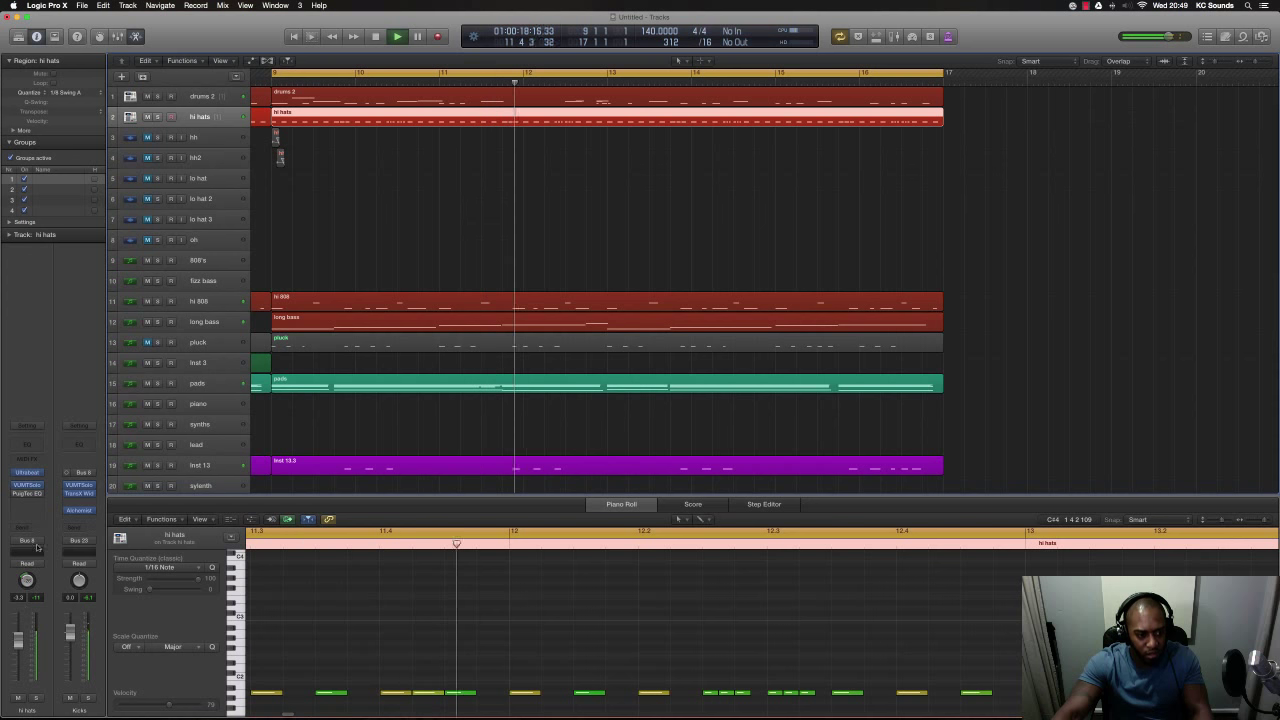
pyautogui.click(26, 540)
pyautogui.moveTo(47, 578)
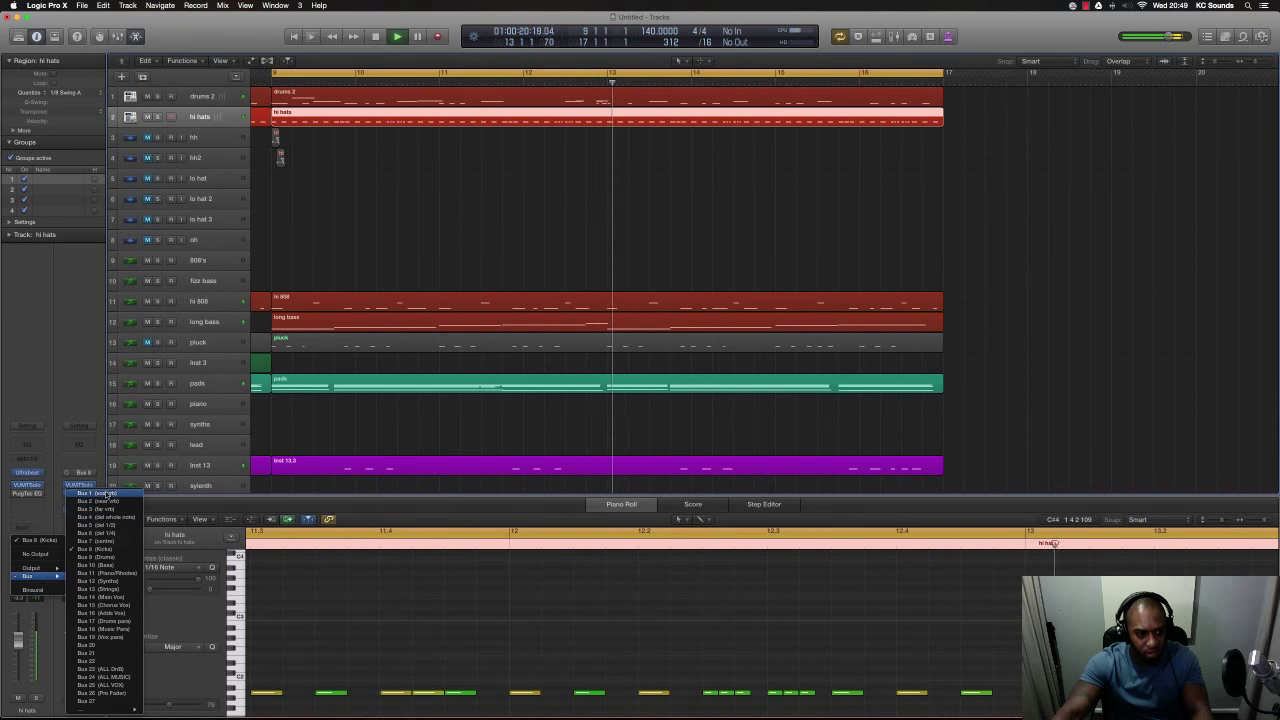
pyautogui.click(108, 556)
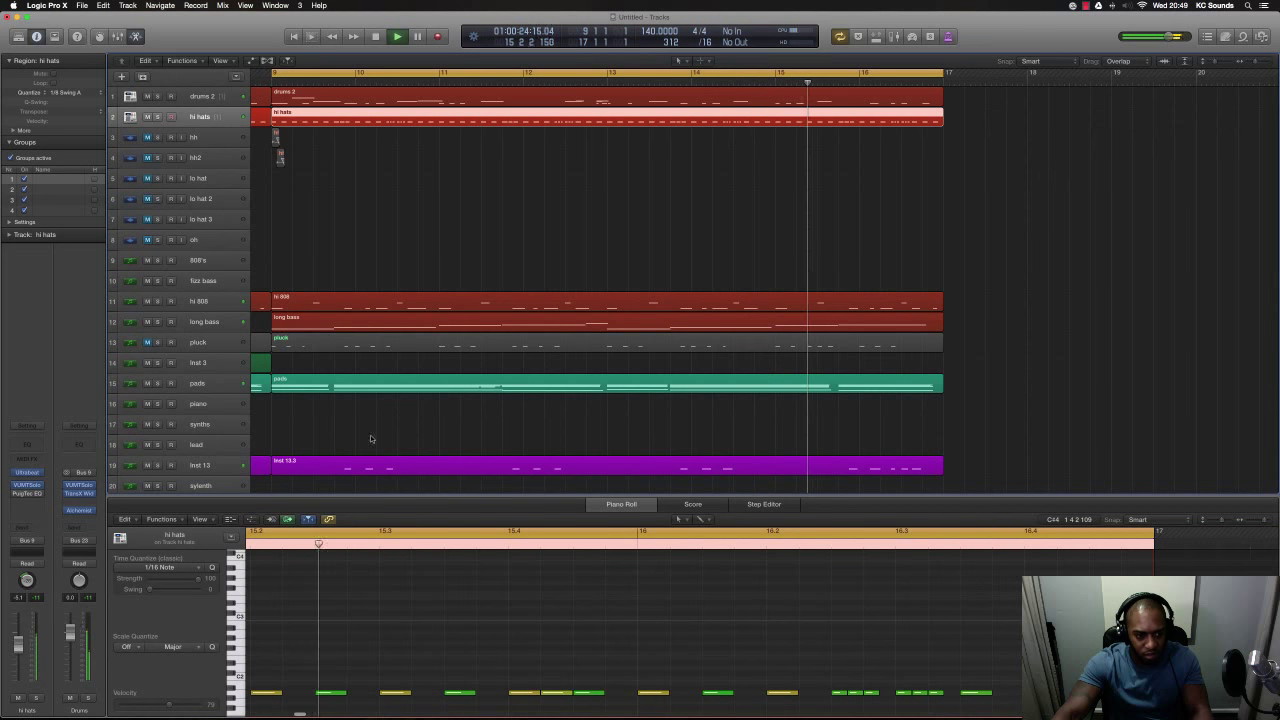
# - Insert the Center plug-in on the pads track and lower its center level below the sides
pyautogui.press('Up')
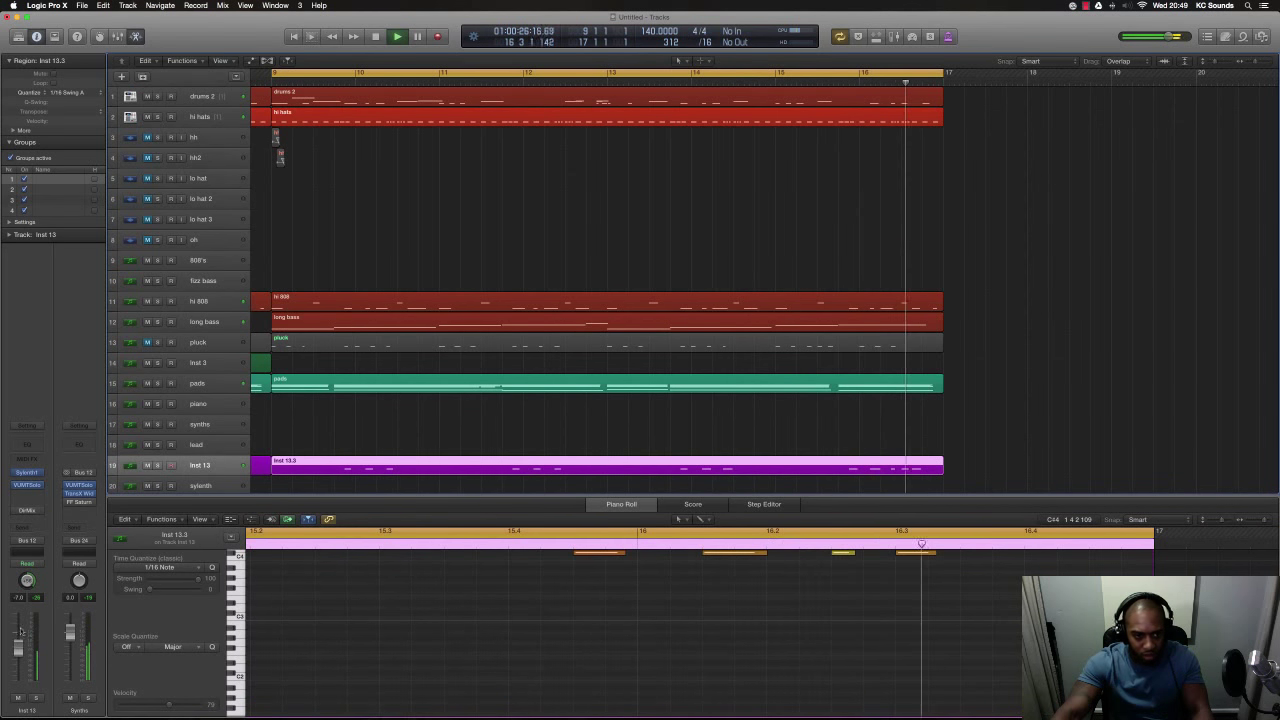
pyautogui.click(221, 387)
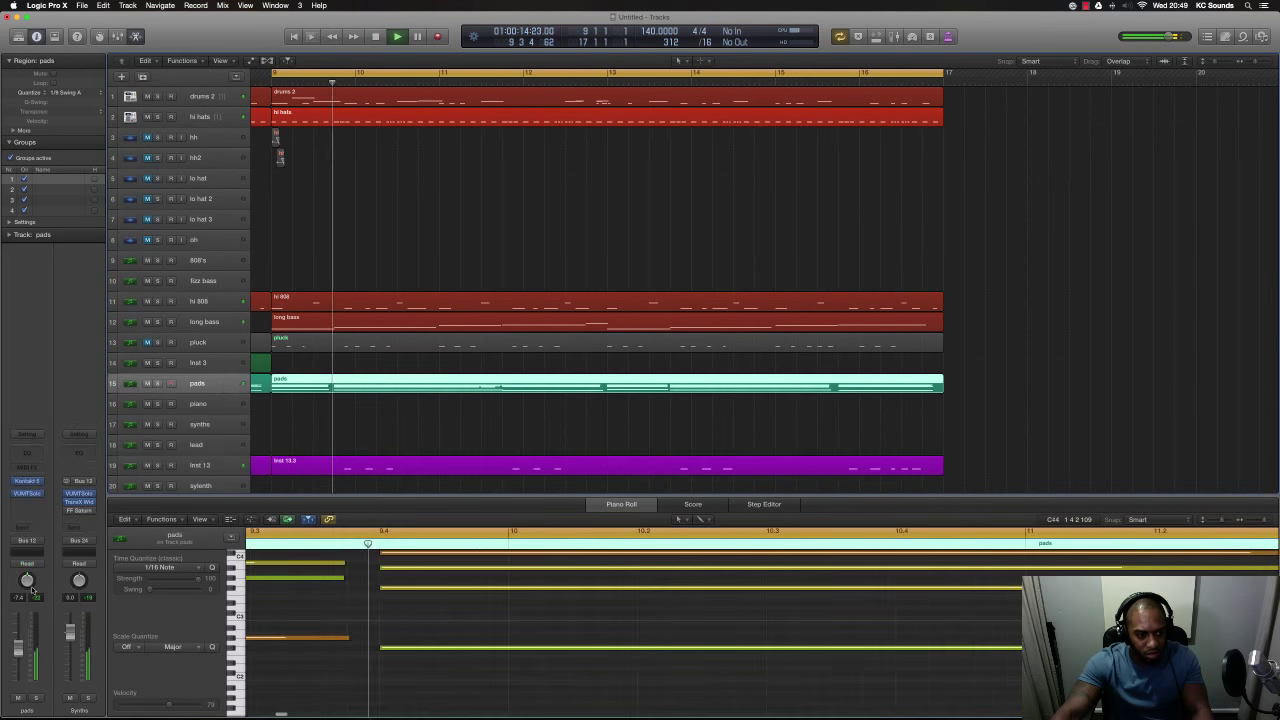
pyautogui.click(30, 493)
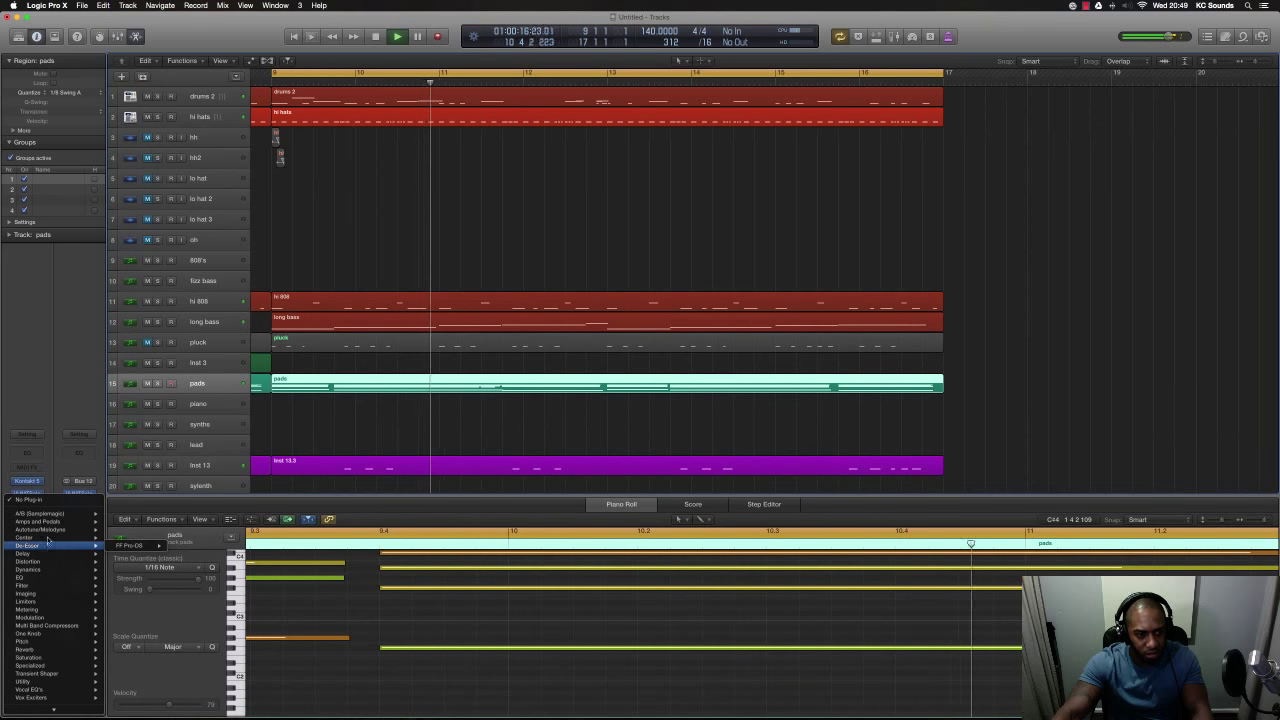
pyautogui.moveTo(60, 537)
pyautogui.click(136, 539)
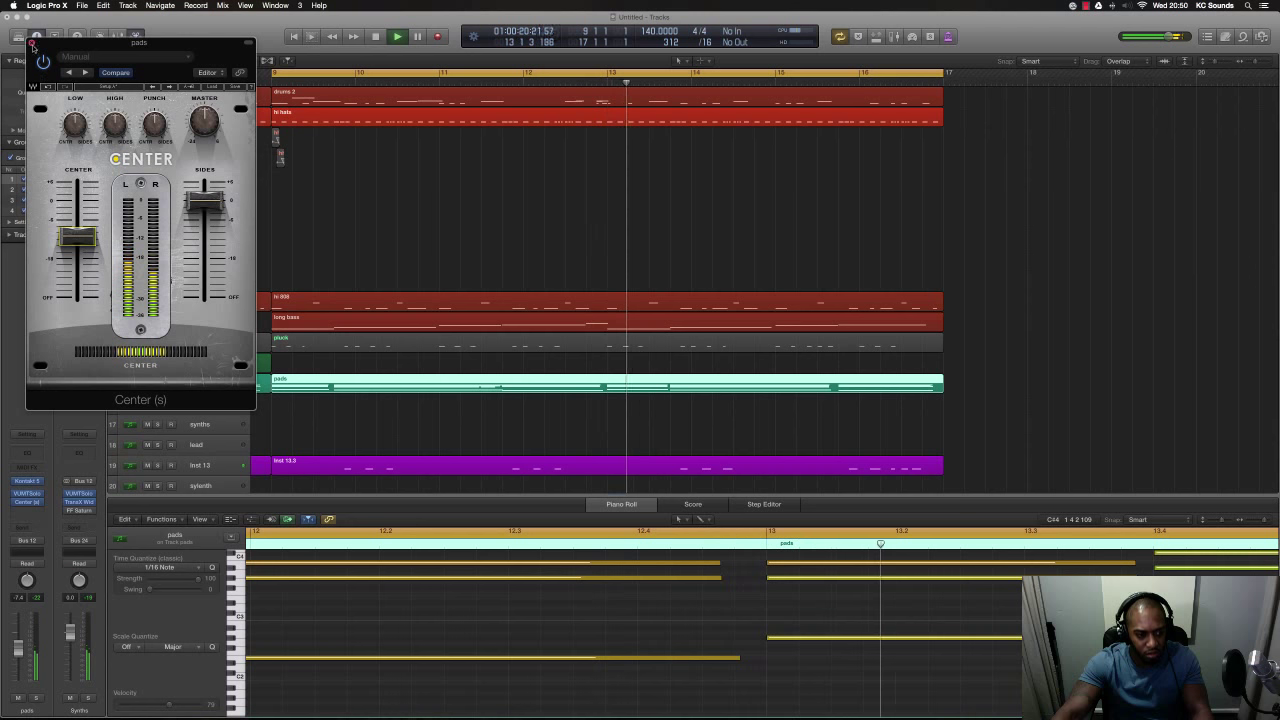
pyautogui.press('super+w')
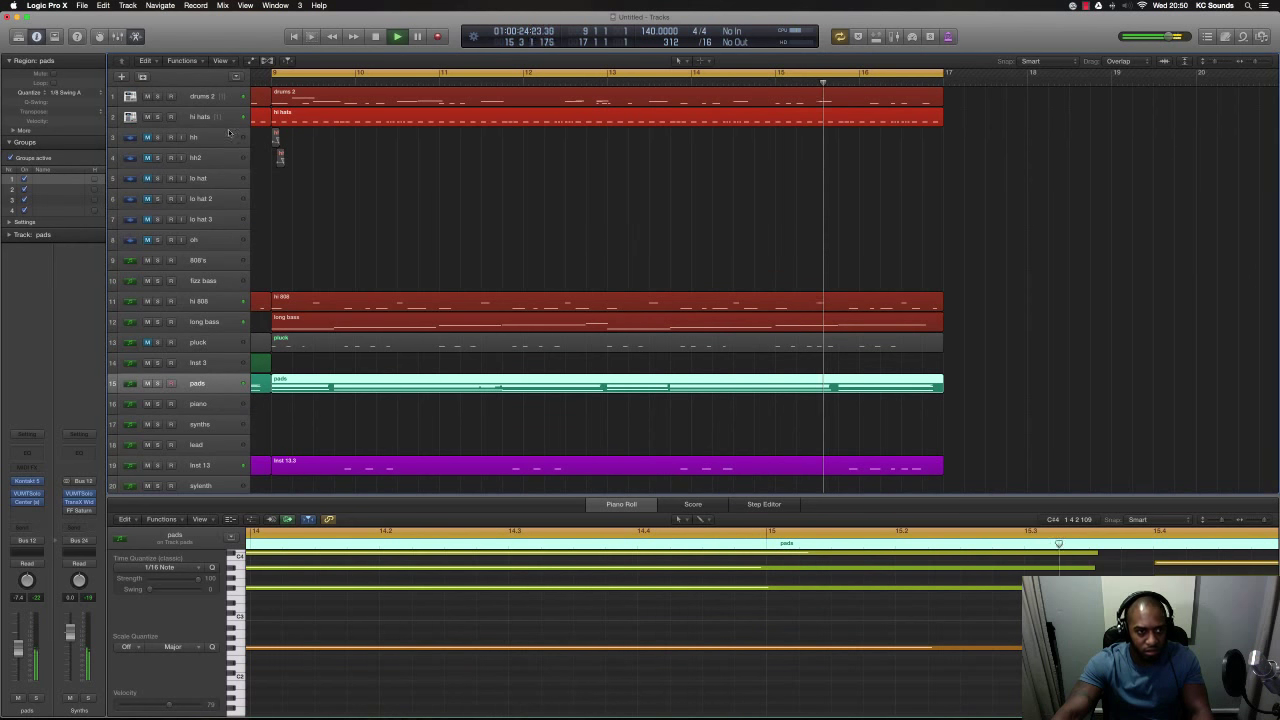
# - Set the level of one drum voice in the drums 2 track's Ultrabeat kit to -4.0 dB
pyautogui.click(200, 97)
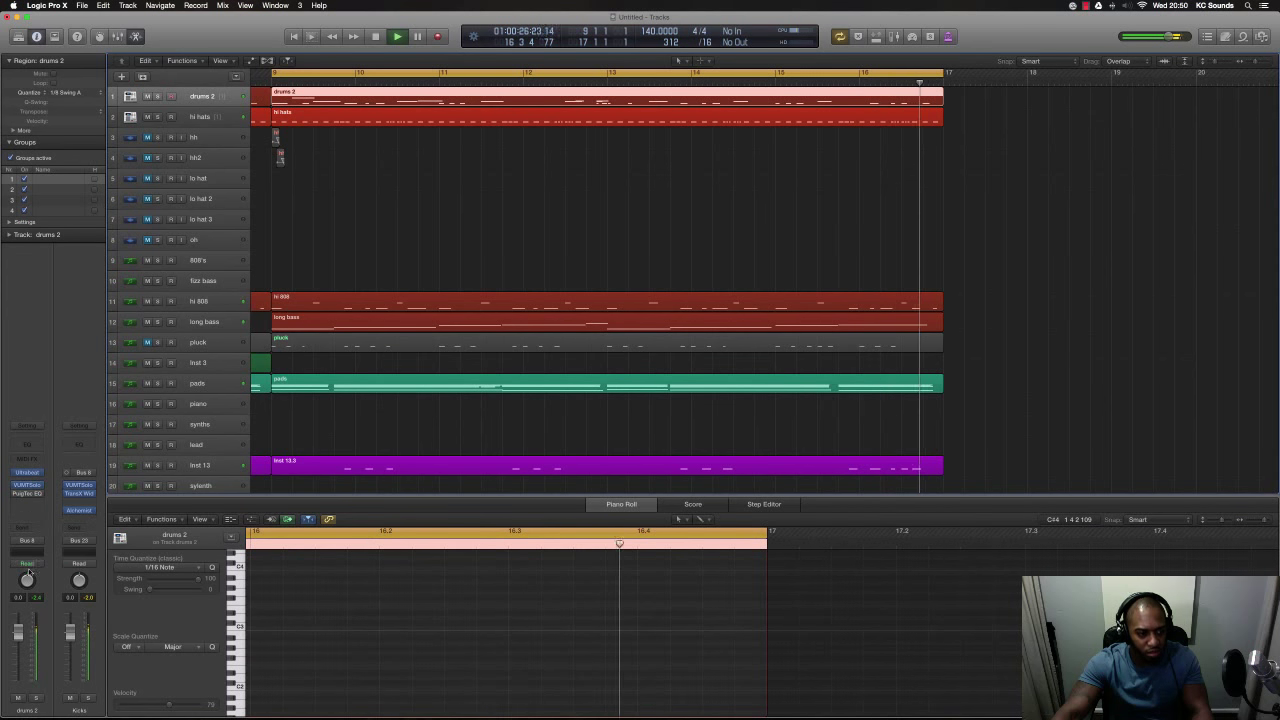
pyautogui.click(28, 473)
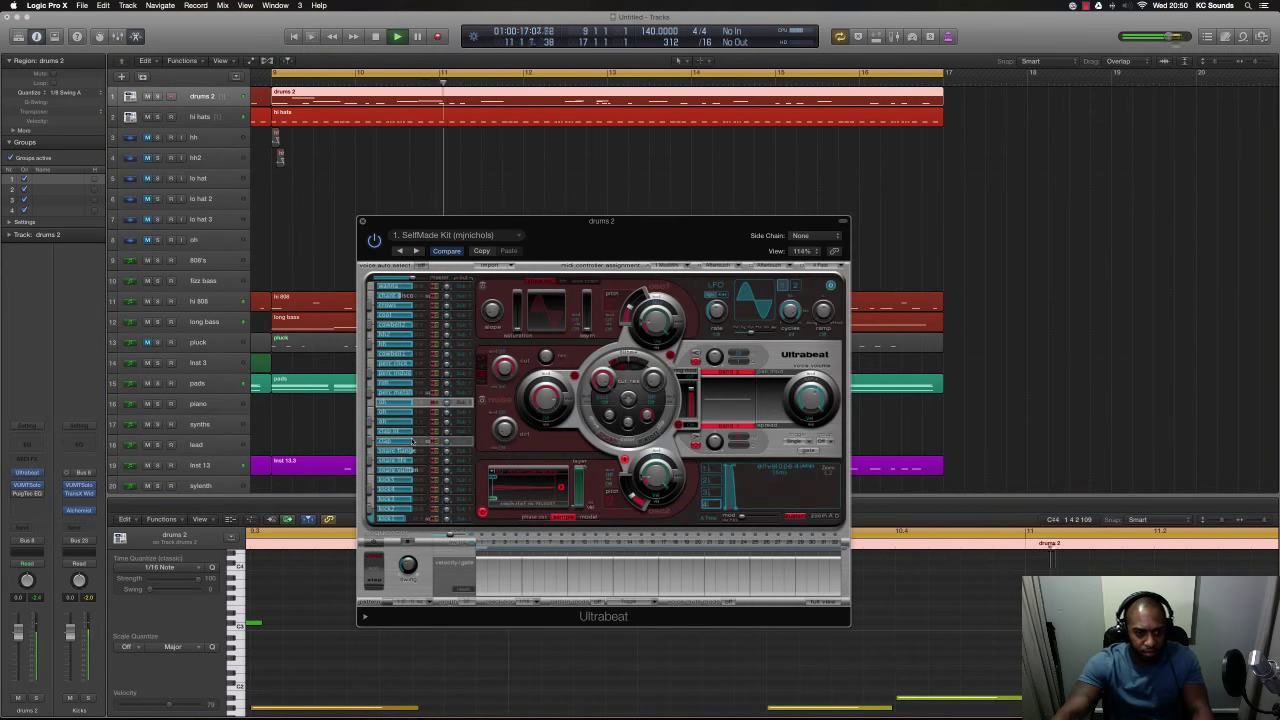
pyautogui.click(405, 441)
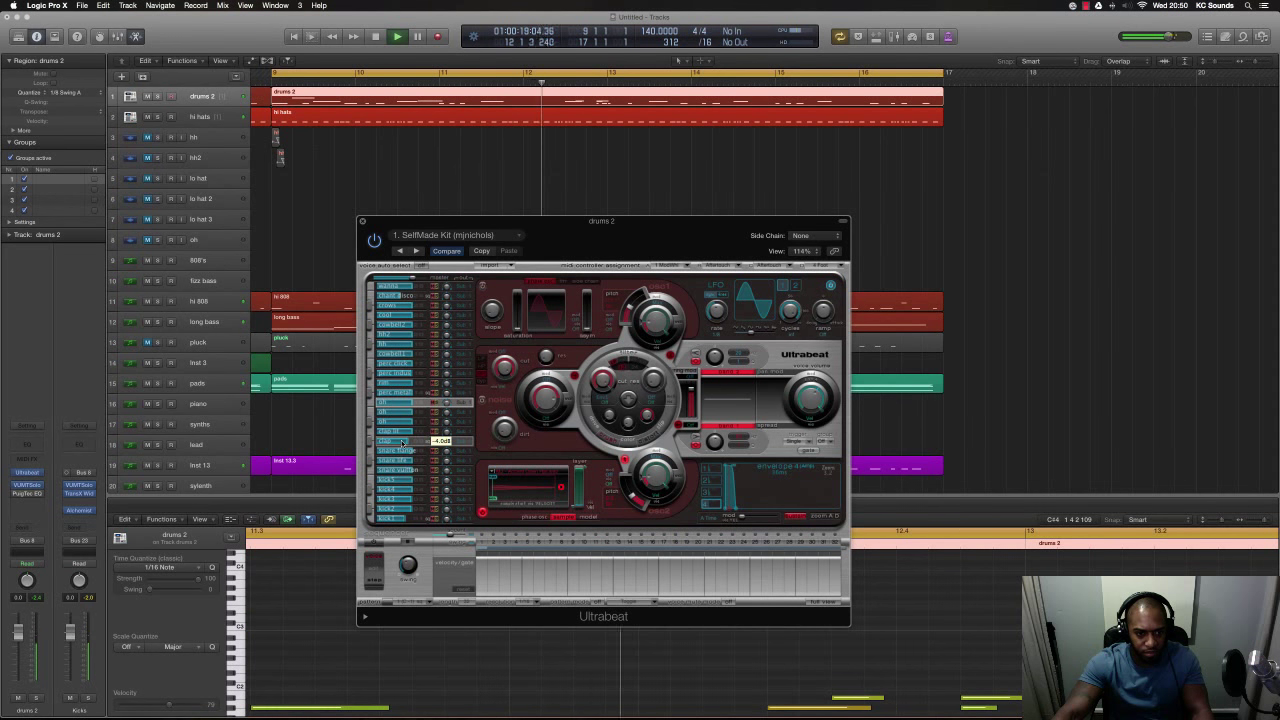
pyautogui.click(363, 222)
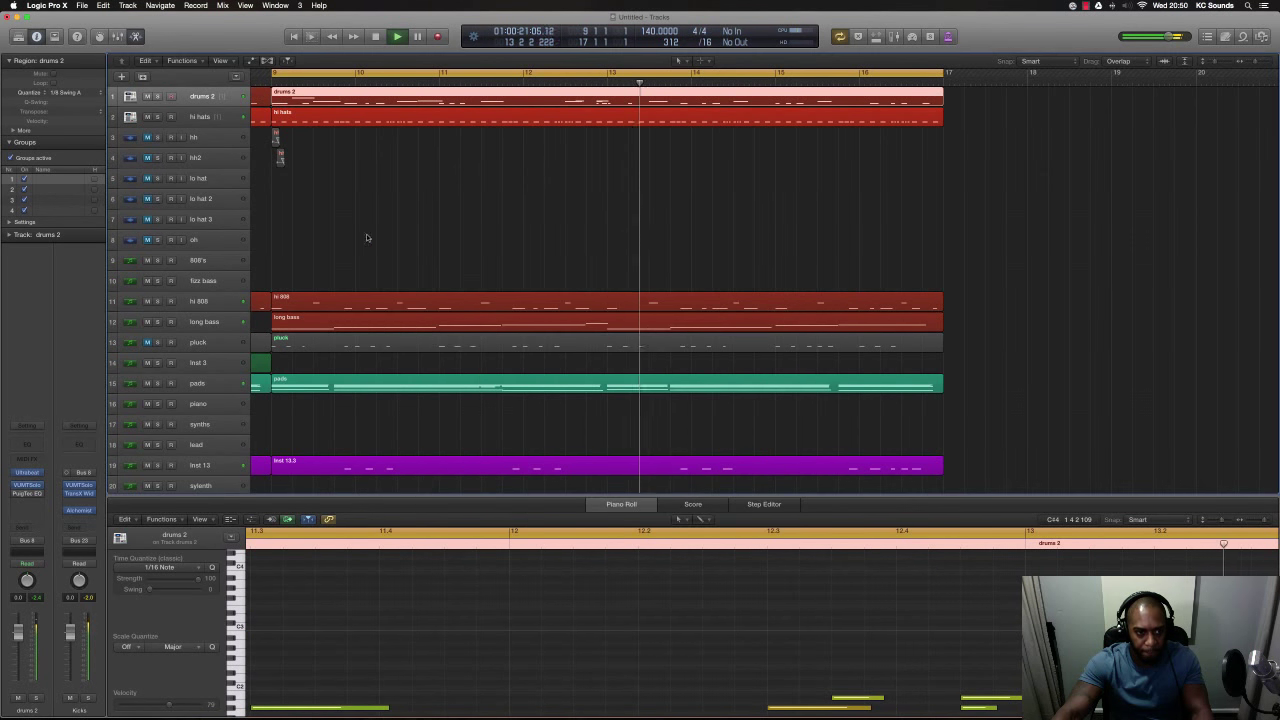
# - Audition the 808's instrument over the section from bar 9 and mute its track
pyautogui.press('super+Up')
pyautogui.press('super+Up')
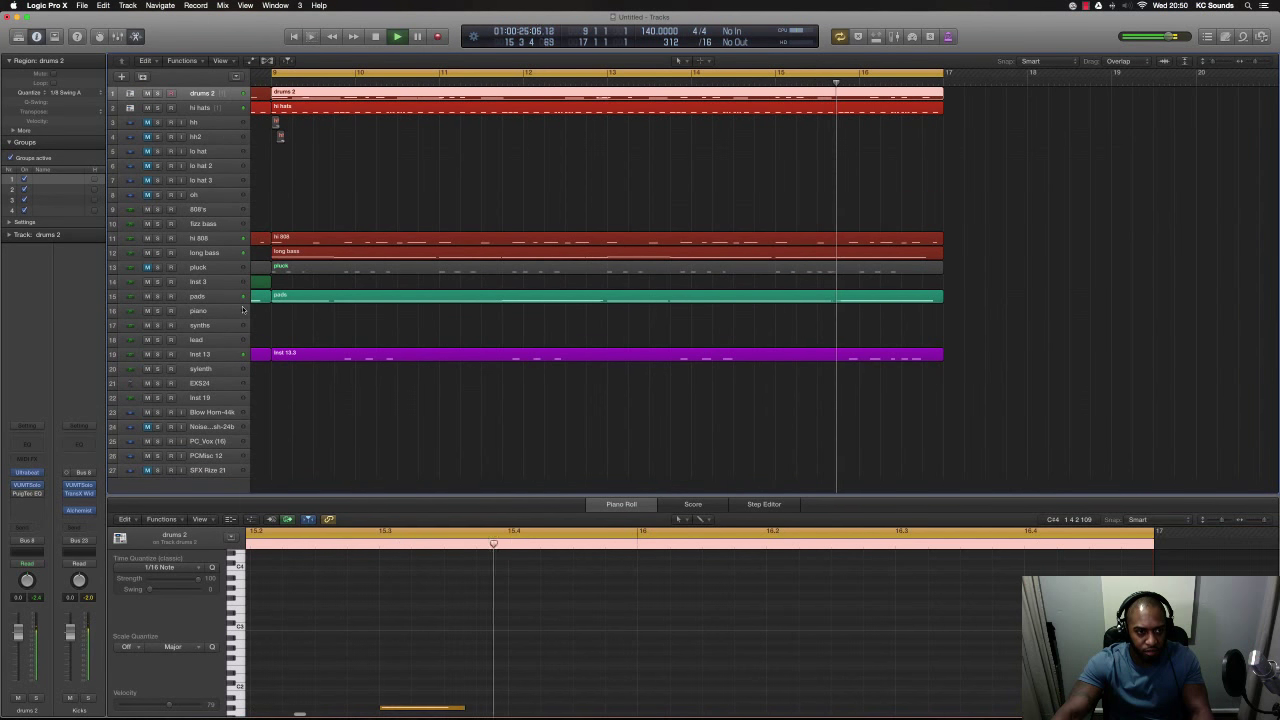
pyautogui.click(200, 209)
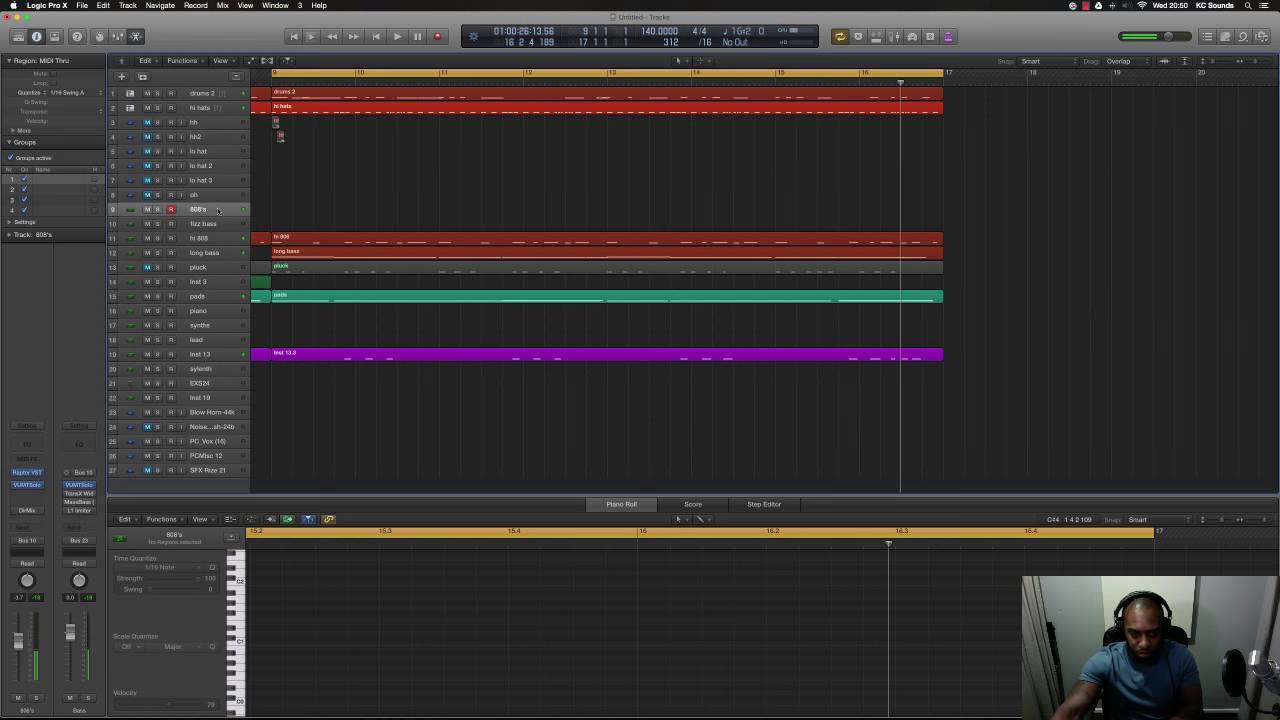
pyautogui.press('space')
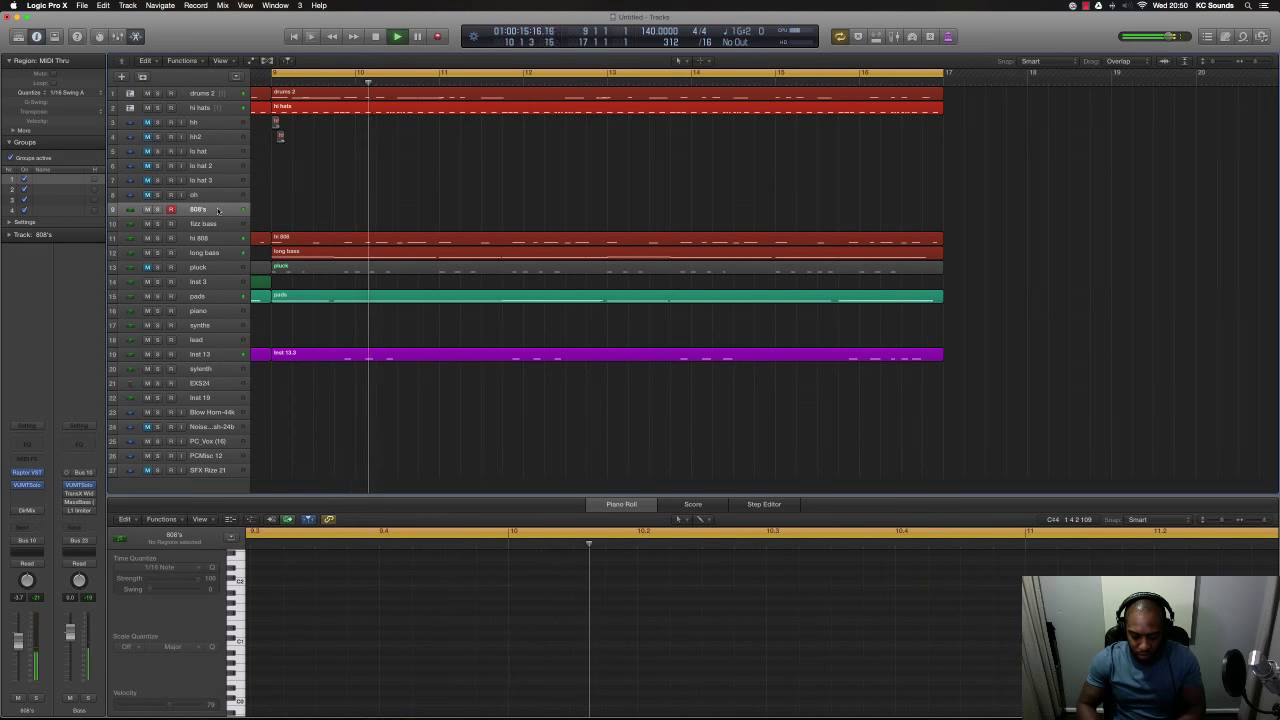
pyautogui.press('space')
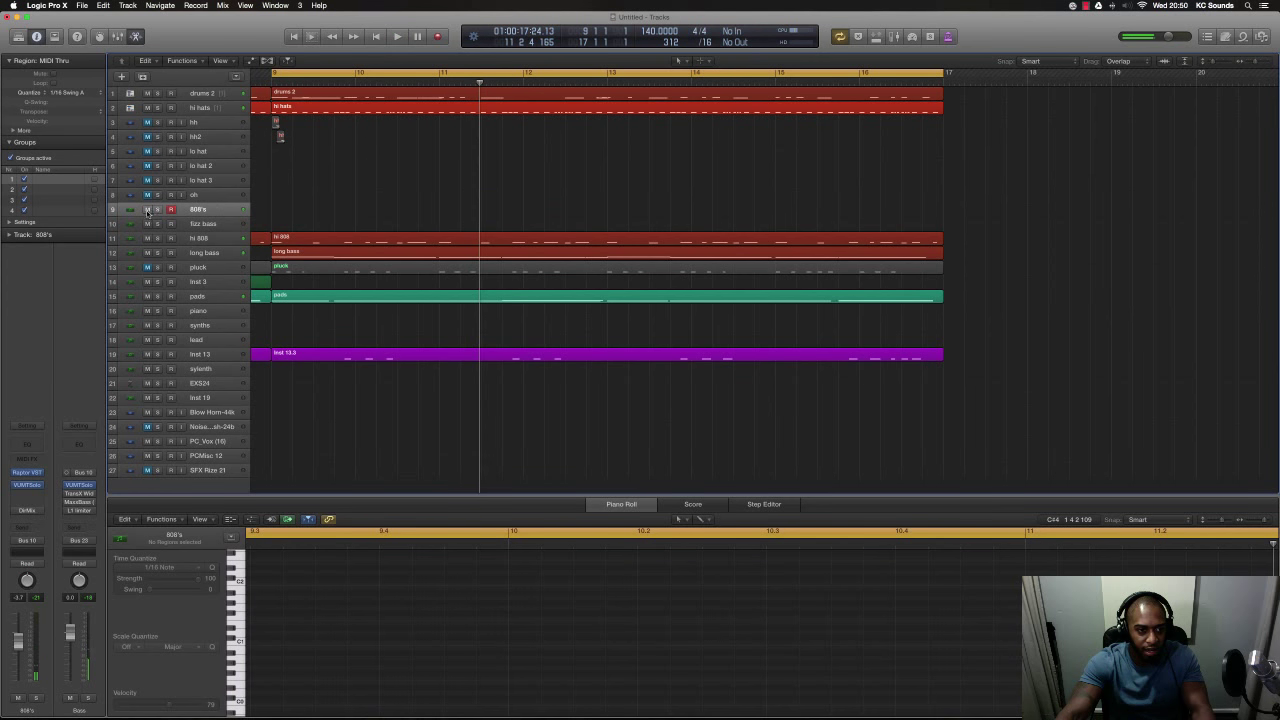
pyautogui.press('super+Up')
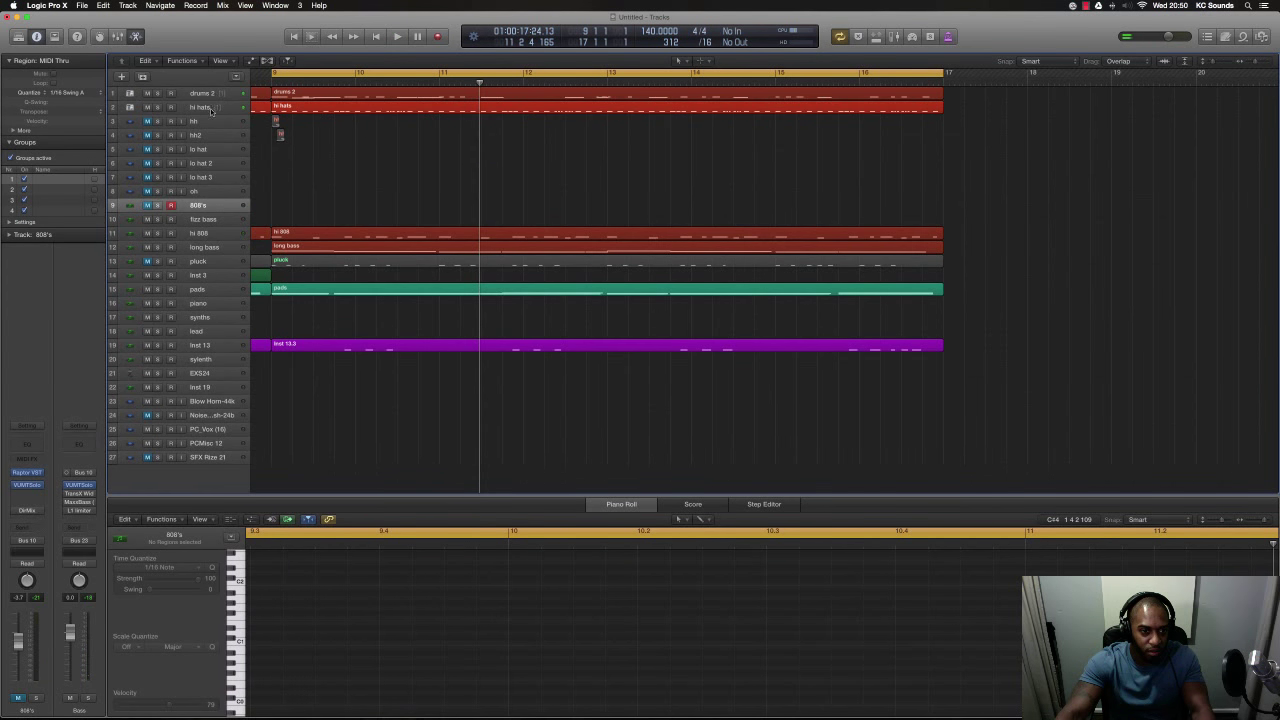
# - Delete the first four bars of the drums 2 and hi hats regions, from bar 1 to bar 5
pyautogui.press('super+Down')
pyautogui.press('super+Down')
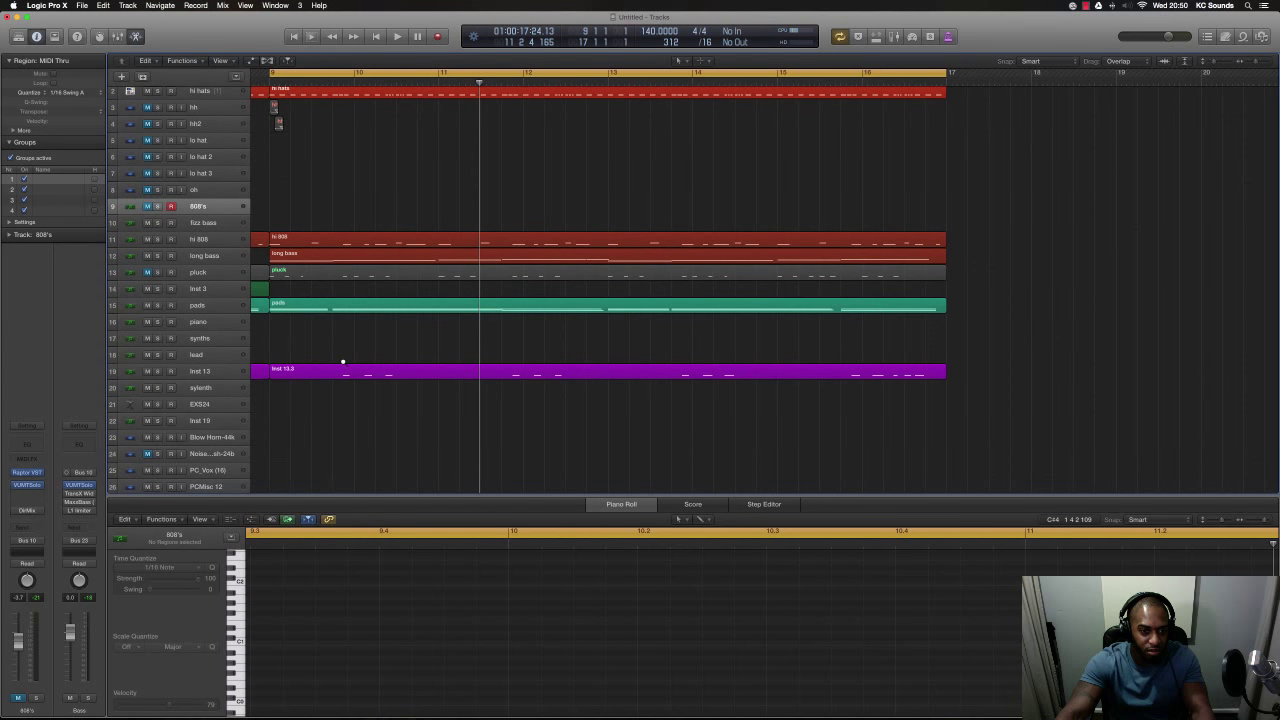
pyautogui.scroll(-1, 342, 360)
pyautogui.hscroll(-6, 342, 360)
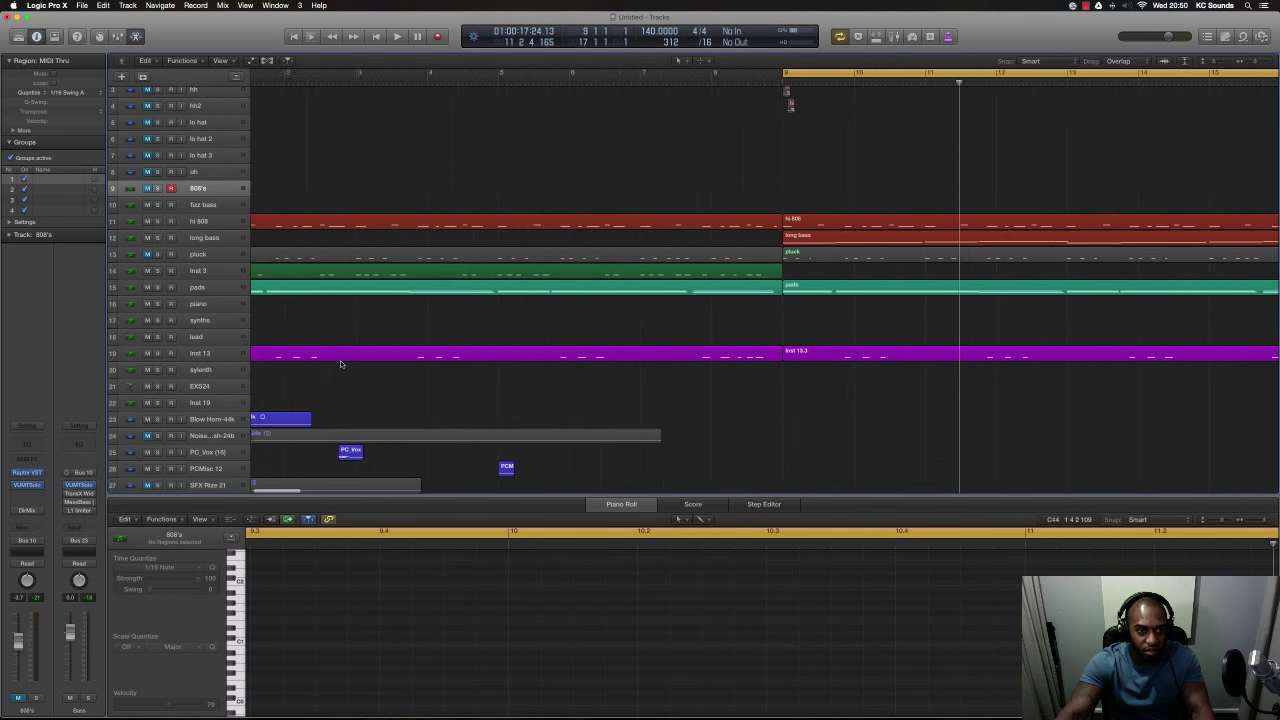
pyautogui.press('super+Up')
pyautogui.press('super+Up')
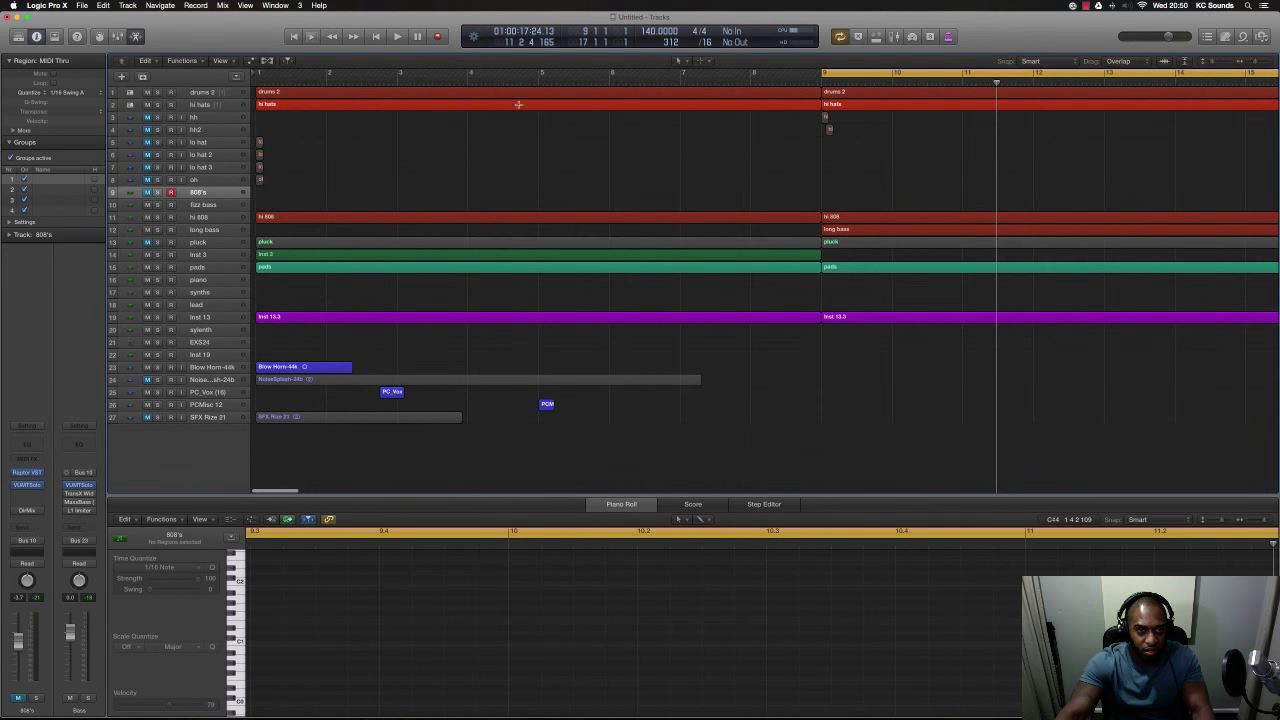
pyautogui.moveTo(539, 108); pyautogui.dragTo(254, 100)
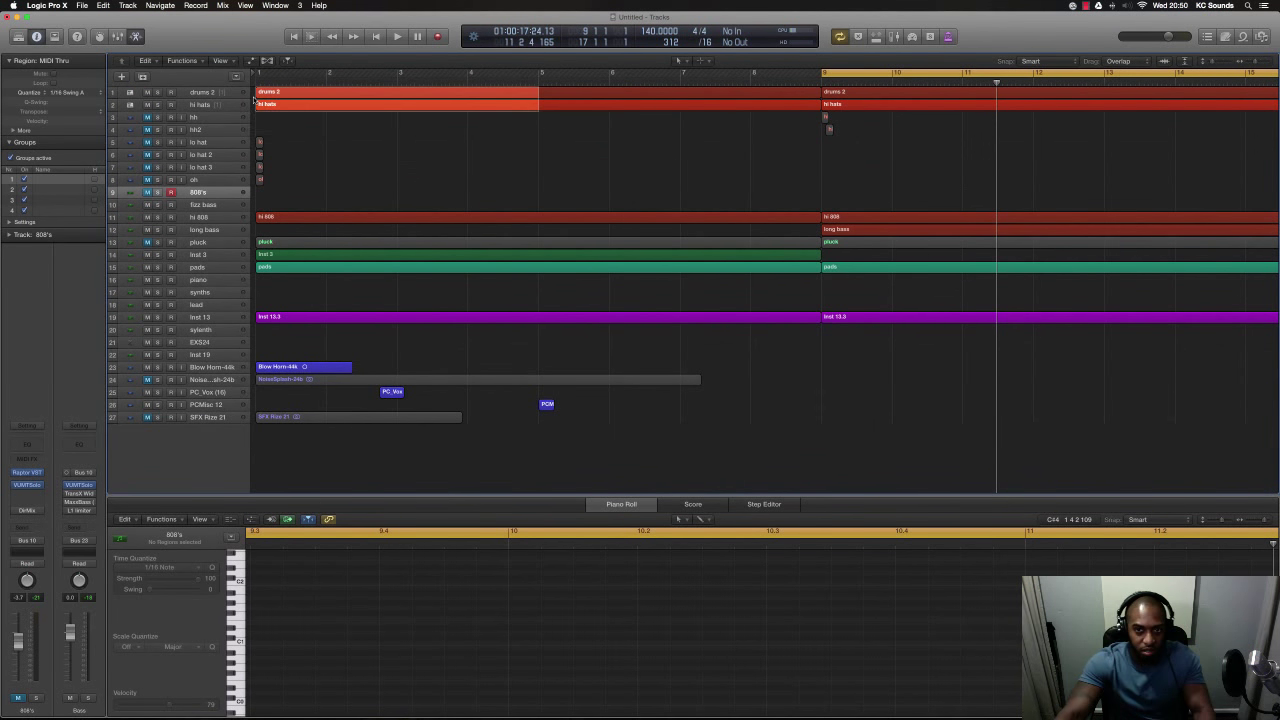
pyautogui.press('Delete')
# - Extend the cycle range back to bar 1 and play the opening bars without drums
pyautogui.moveTo(330, 185); pyautogui.dragTo(258, 185)
pyautogui.press('space')
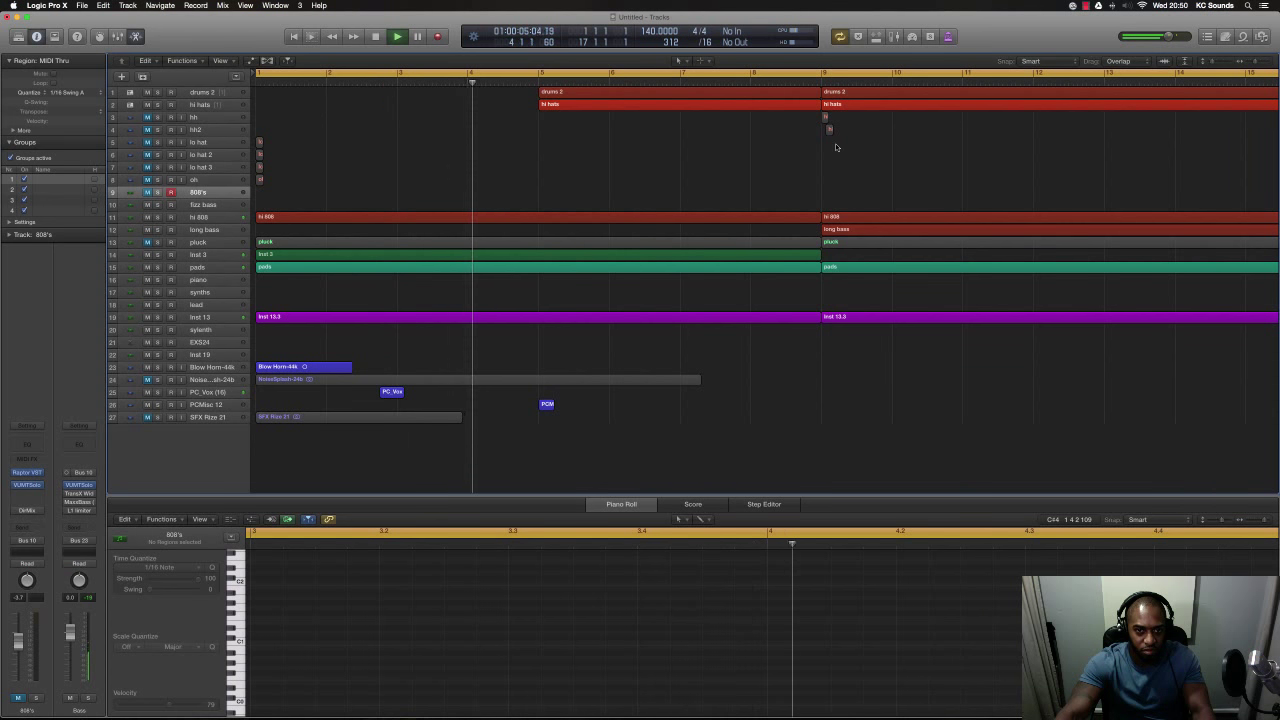
pyautogui.press('space')
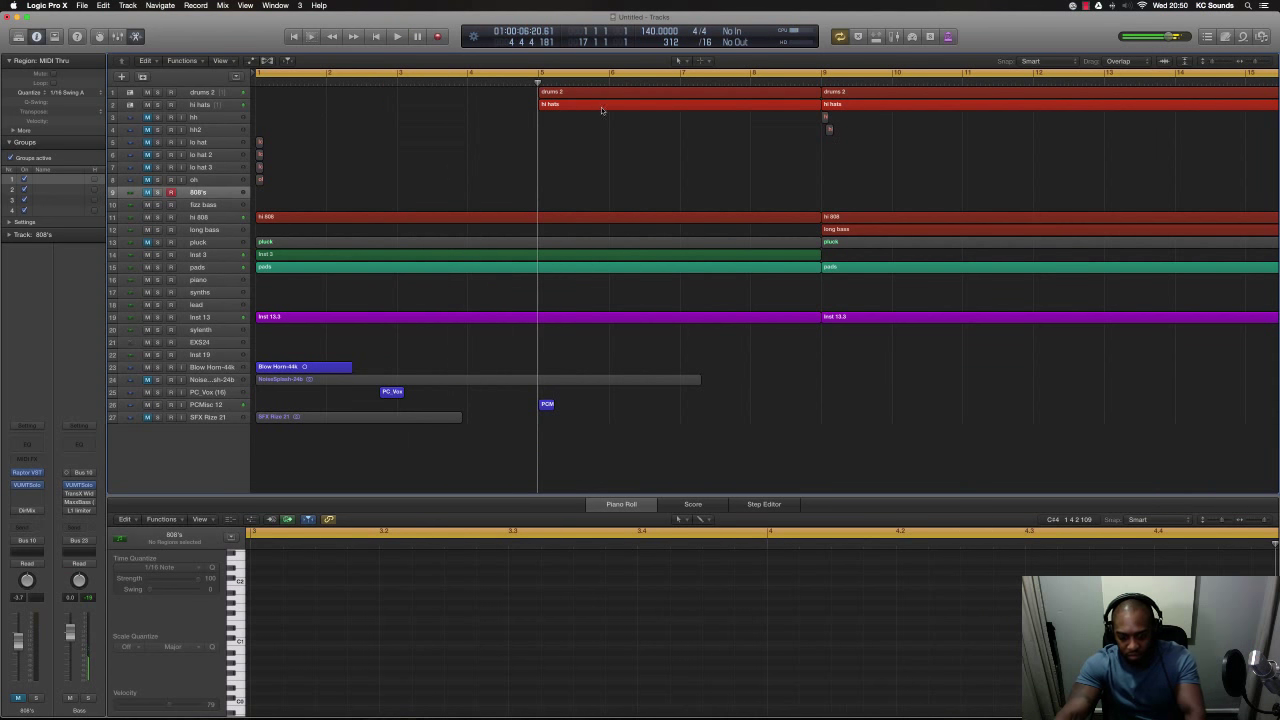
# - Delete the hi hats region between bars 5 and 9 and the drums 2 part from bar 5 to bar 8
pyautogui.click(601, 106)
pyautogui.press('Delete')
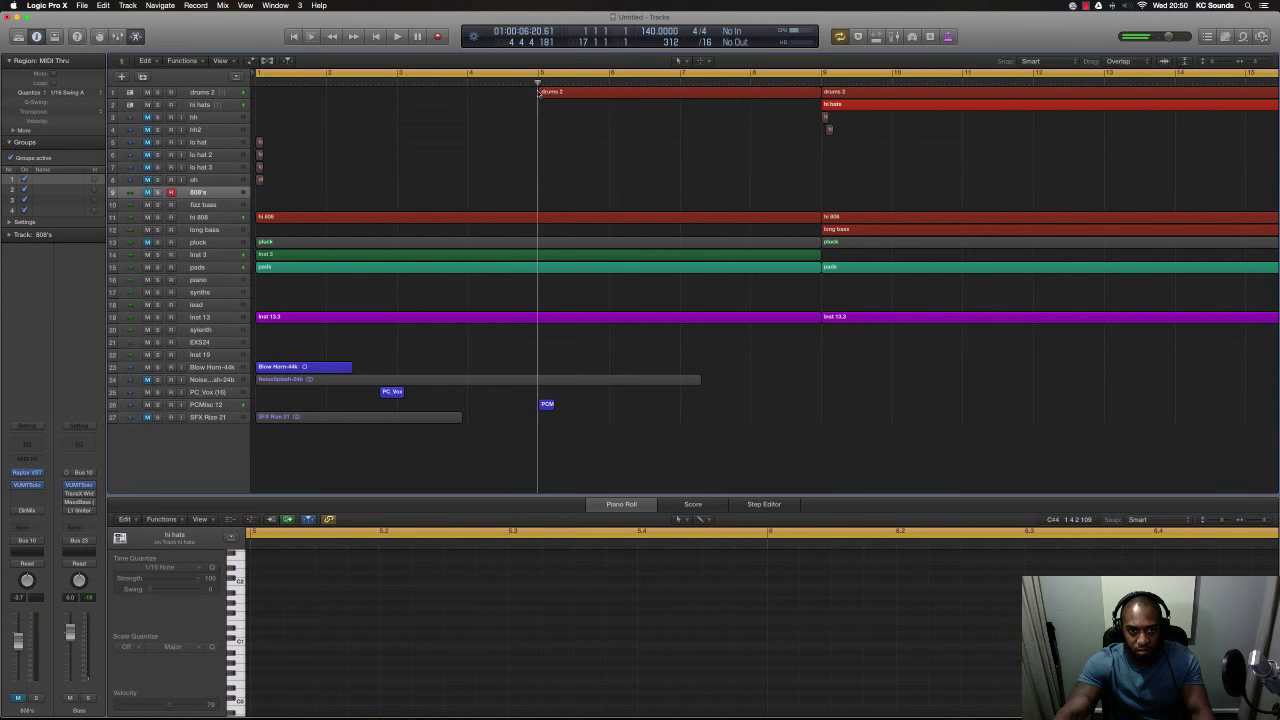
pyautogui.press('space')
pyautogui.moveTo(522, 92); pyautogui.dragTo(752, 101)
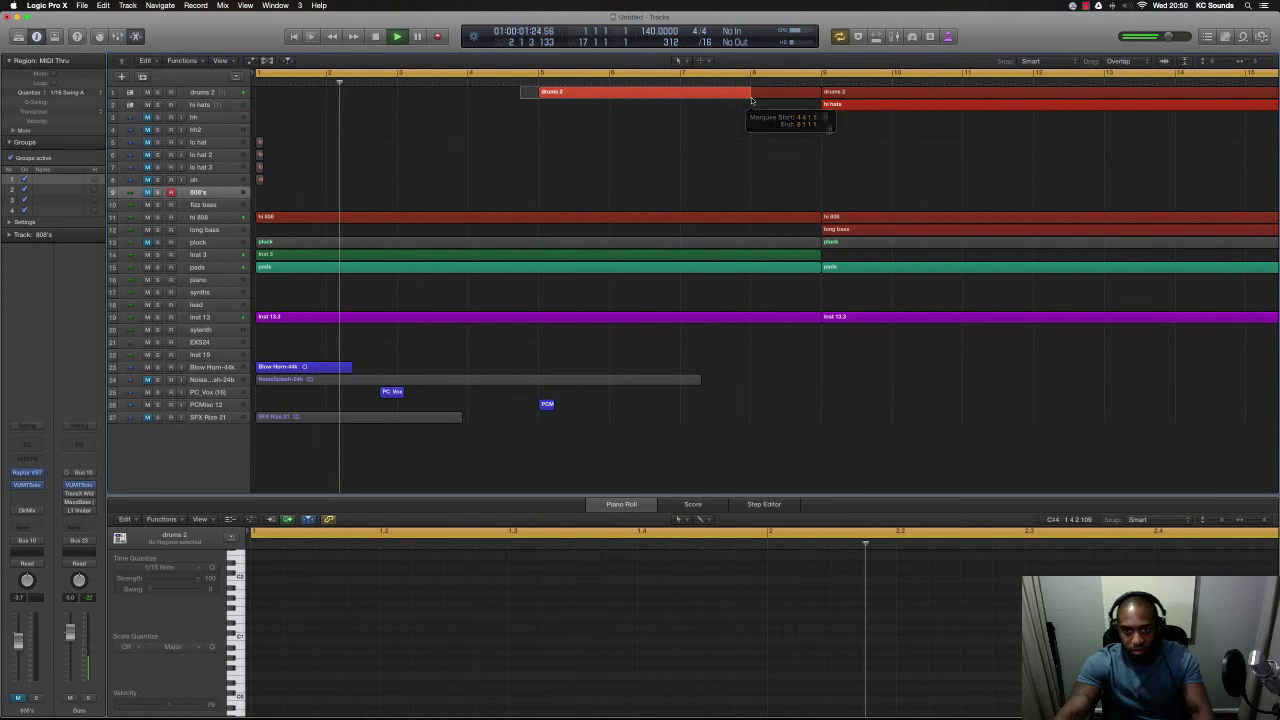
pyautogui.press('Delete')
# - Copy the lo hat and lo hat 2 hits from bar 1 to just after the hh2 hit at bar 9
pyautogui.click(828, 128)
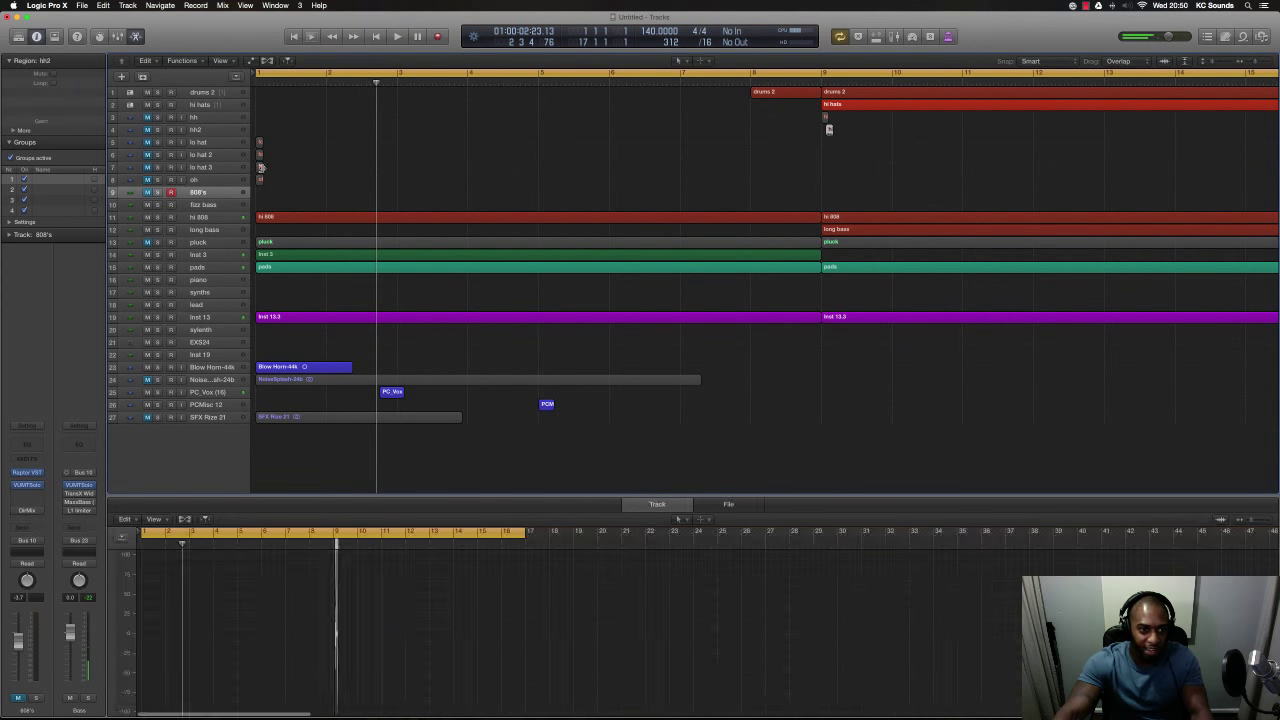
pyautogui.moveTo(828, 128); pyautogui.dragTo(788, 160)
pyautogui.scroll(5, 837, 137)
pyautogui.hscroll(2, 820, 137)
pyautogui.click(752, 172)
pyautogui.scroll(2, 775, 175)
pyautogui.scroll(3, 769, 189)
pyautogui.scroll(-4, 780, 183)
pyautogui.scroll(-2, 780, 183)
pyautogui.scroll(-3, 823, 101)
# - Set the cycle range to bars 9 to 17
pyautogui.click(769, 76)
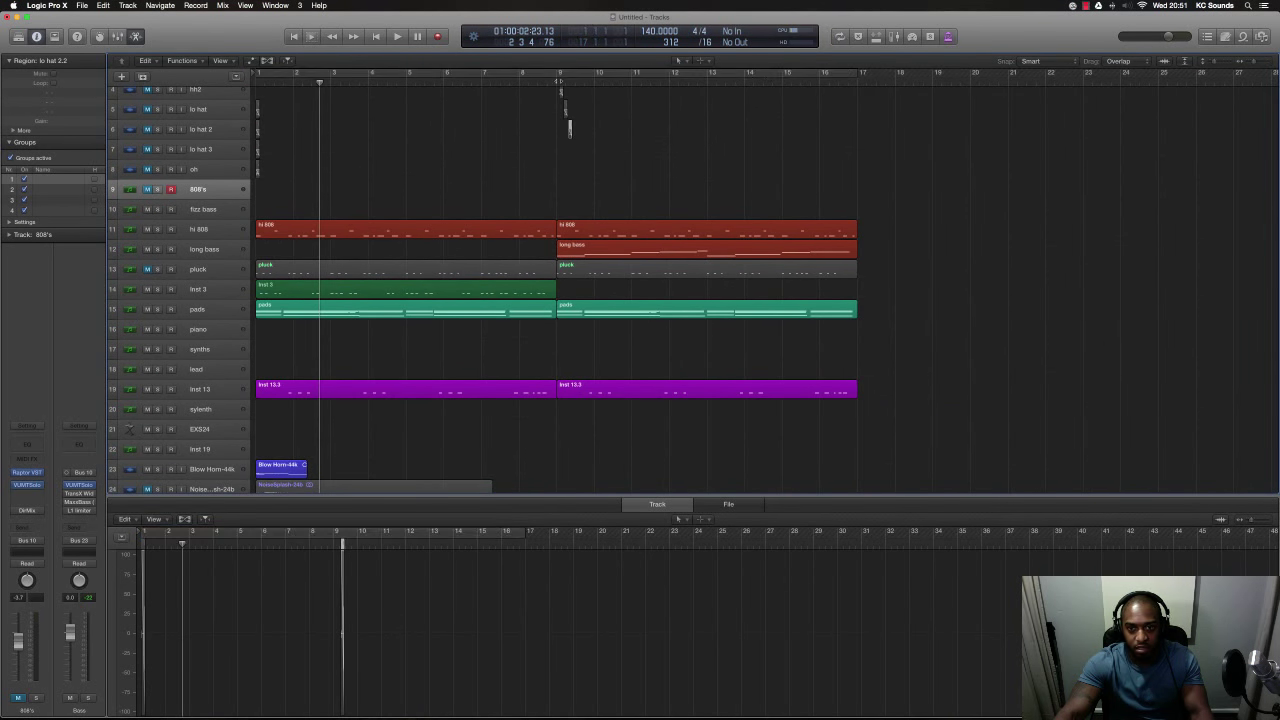
pyautogui.moveTo(560, 75); pyautogui.dragTo(856, 91)
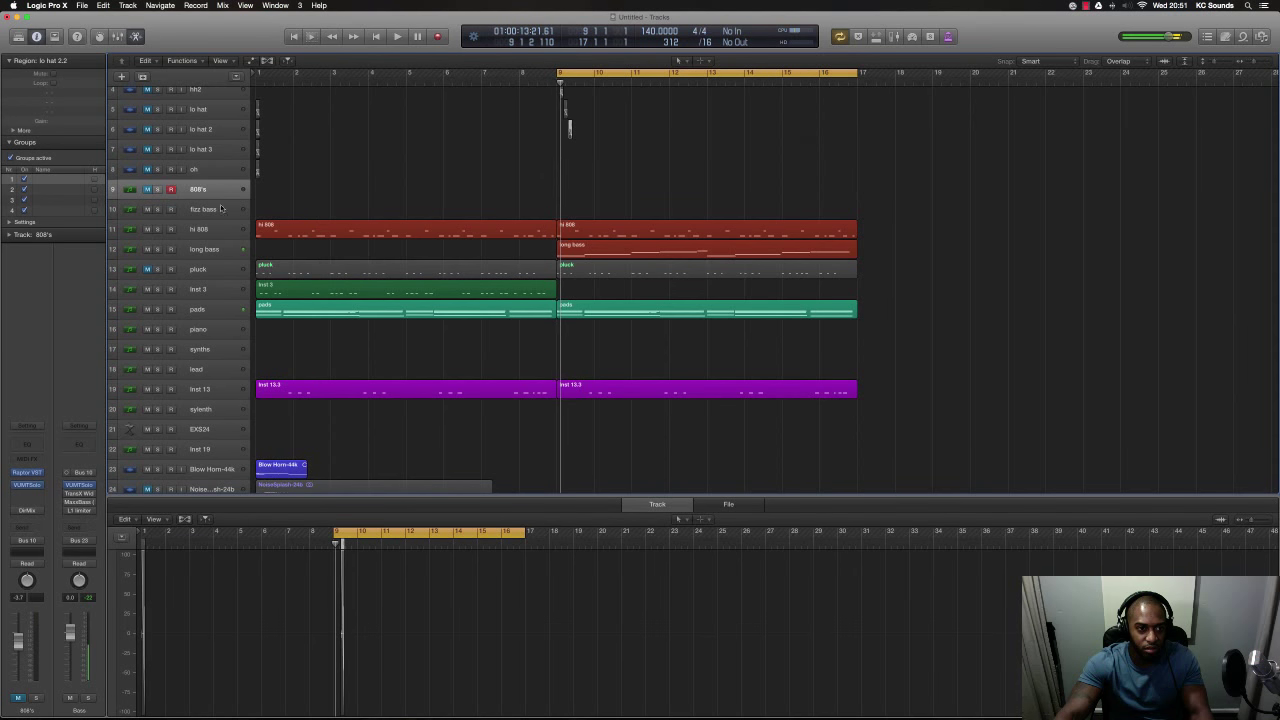
# - Unmute the hh, hh2, lo hat and lo hat 2 tracks and set the hh to lo hat 3 channels to -17 dB together
pyautogui.scroll(3, 248, 206)
pyautogui.scroll(1, 248, 206)
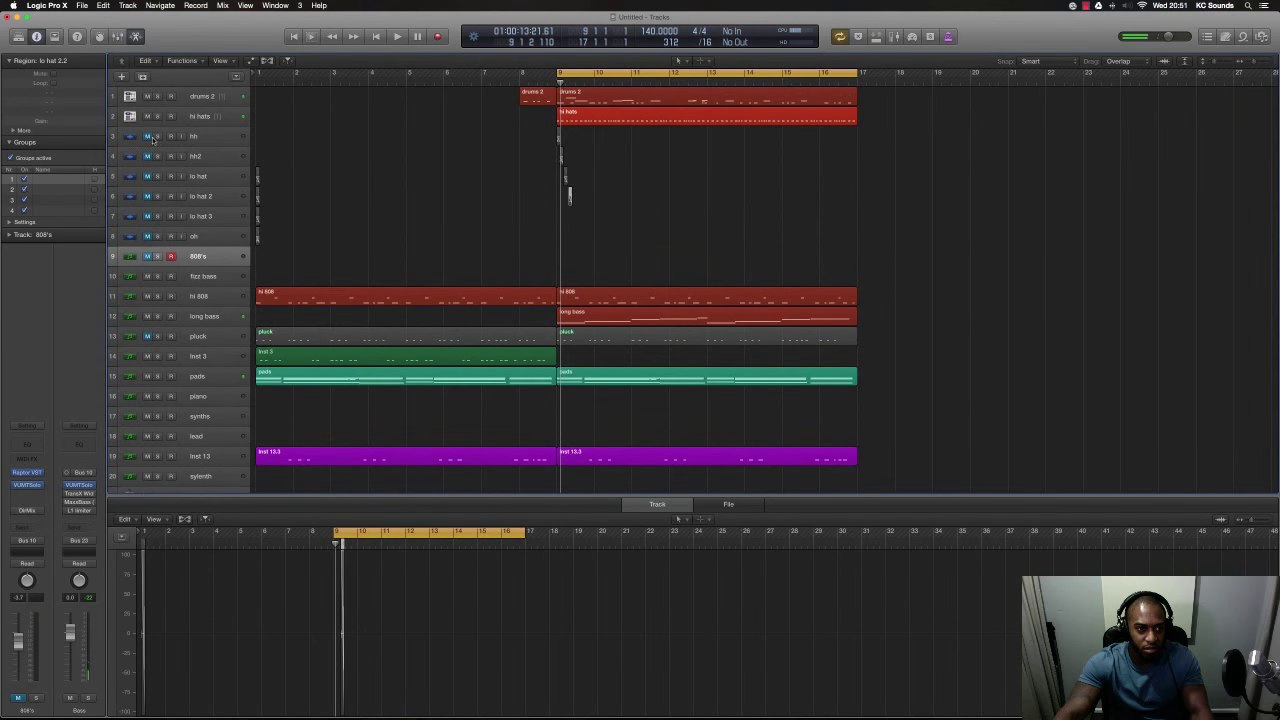
pyautogui.click(206, 137)
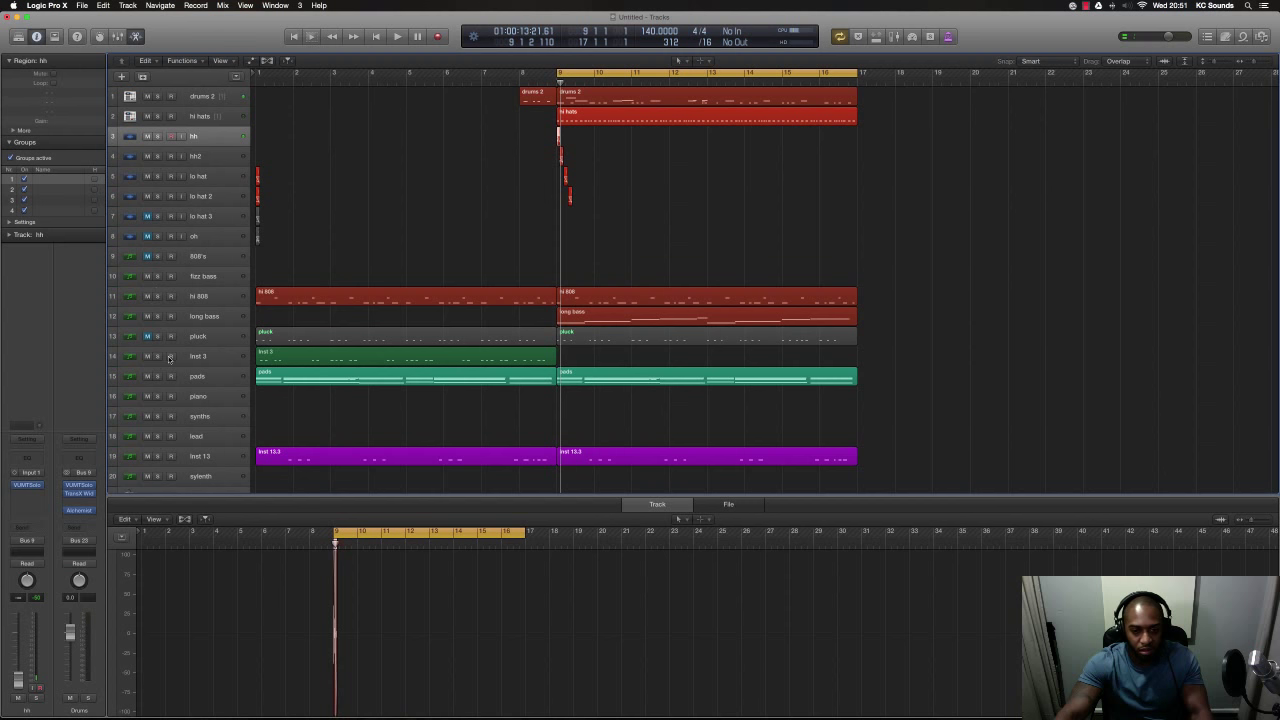
pyautogui.press('x')
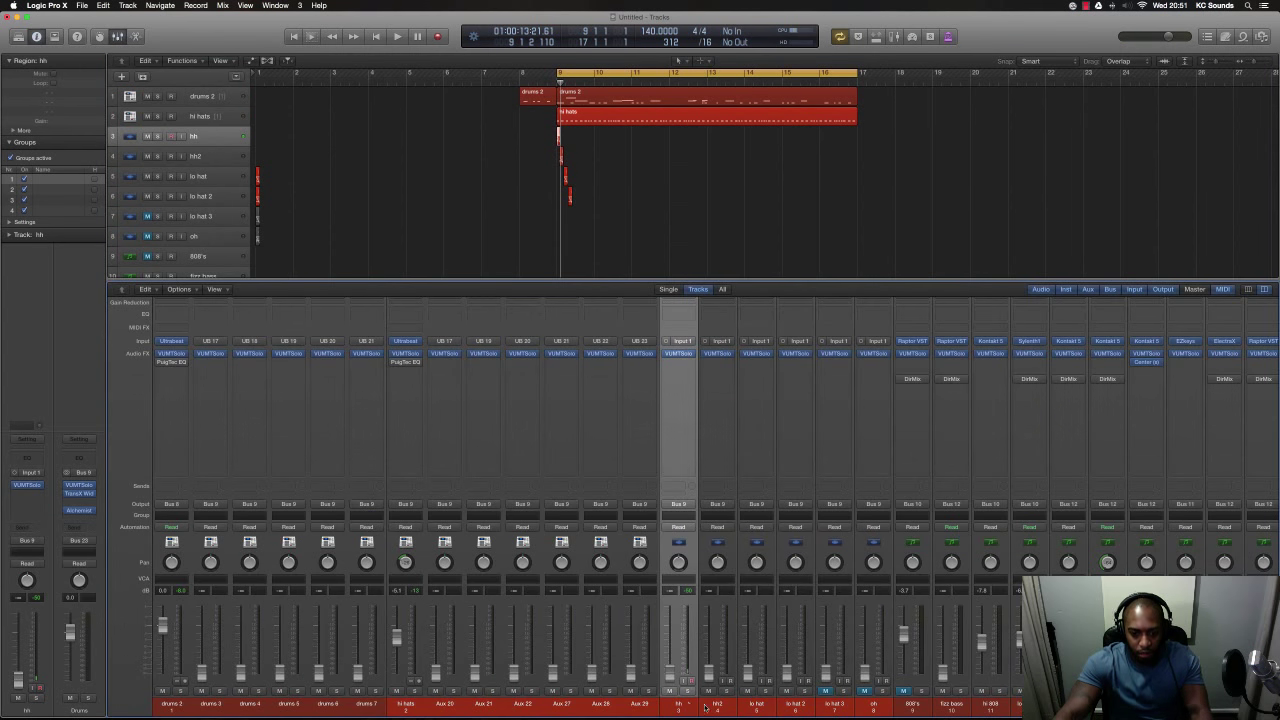
pyautogui.moveTo(668, 706); pyautogui.dragTo(816, 711)
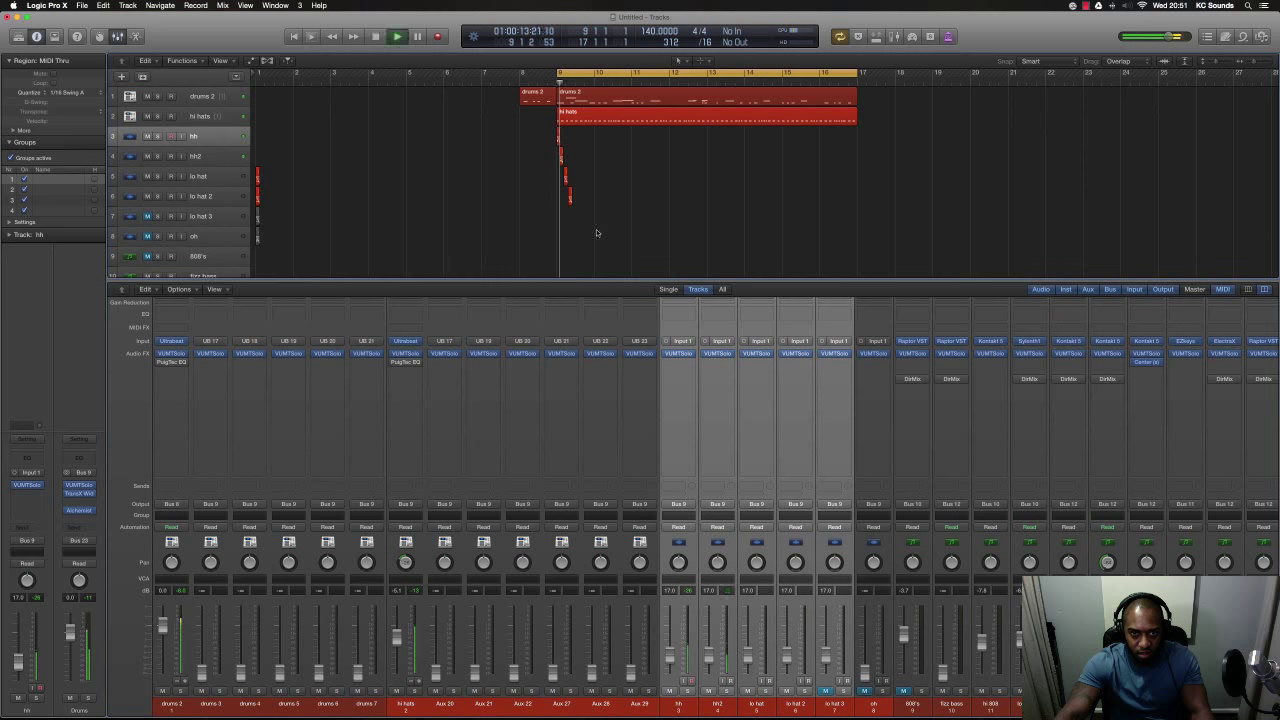
# - Mute the hi hats track and copy the four hat hits from bar 9 to bar 10
pyautogui.press('super+Right')
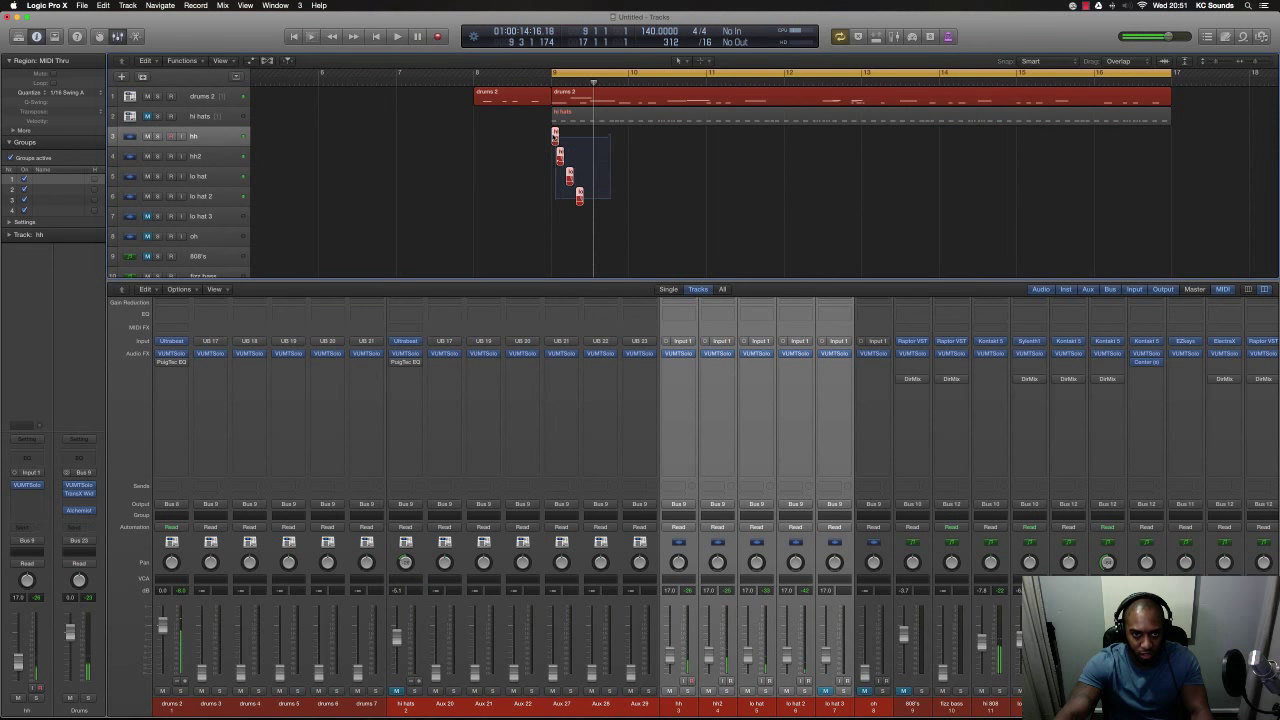
pyautogui.moveTo(578, 136); pyautogui.dragTo(594, 135)
pyautogui.press('space')
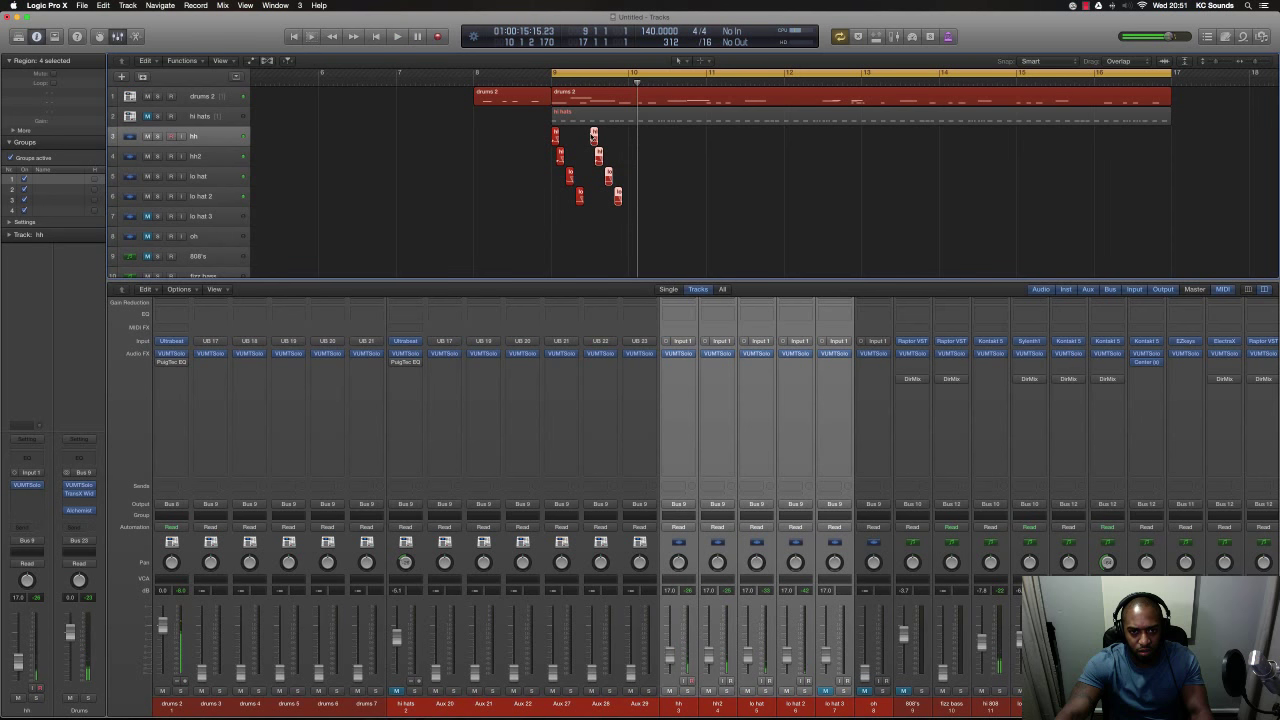
pyautogui.moveTo(606, 137); pyautogui.dragTo(644, 140)
pyautogui.press('space')
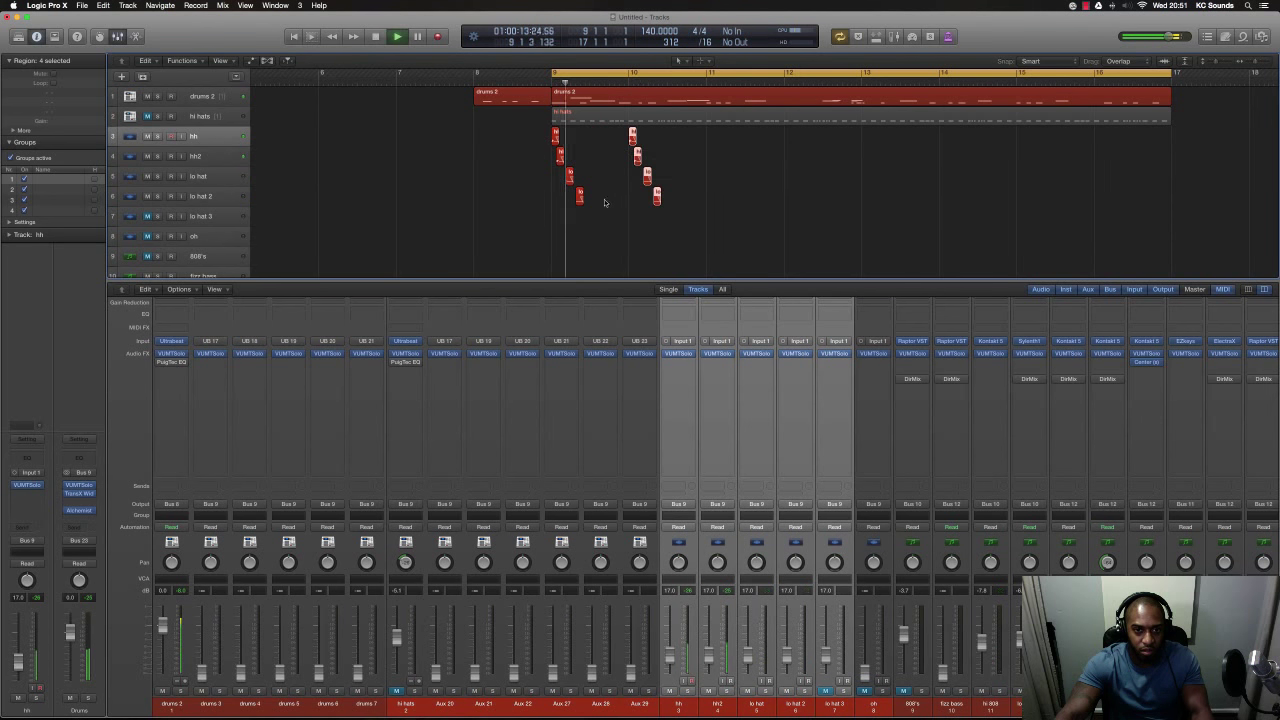
# - Shorten the hh2 hit at bar 9, shift it slightly closer to the lo hat hit, and play the result
pyautogui.press('super+Right')
pyautogui.moveTo(551, 156); pyautogui.dragTo(547, 158)
pyautogui.press('super+Right')
pyautogui.press('super+Right')
pyautogui.press('super+Right')
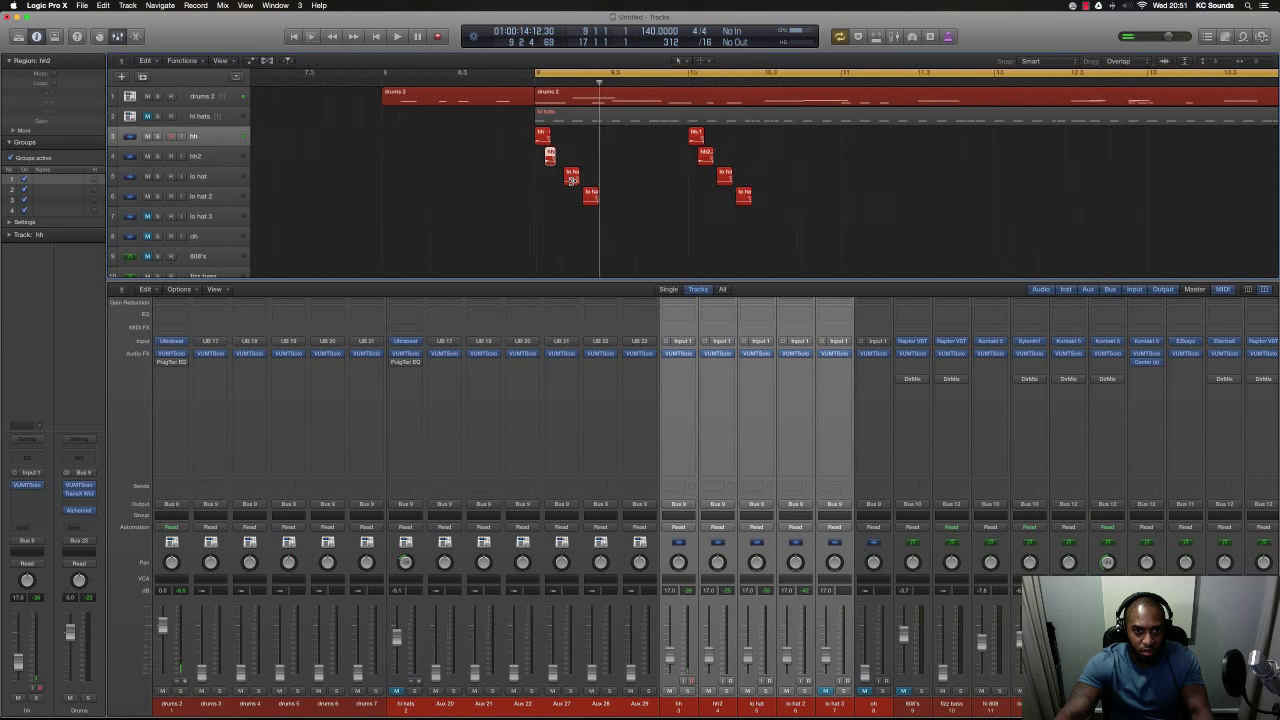
pyautogui.press('super+Right')
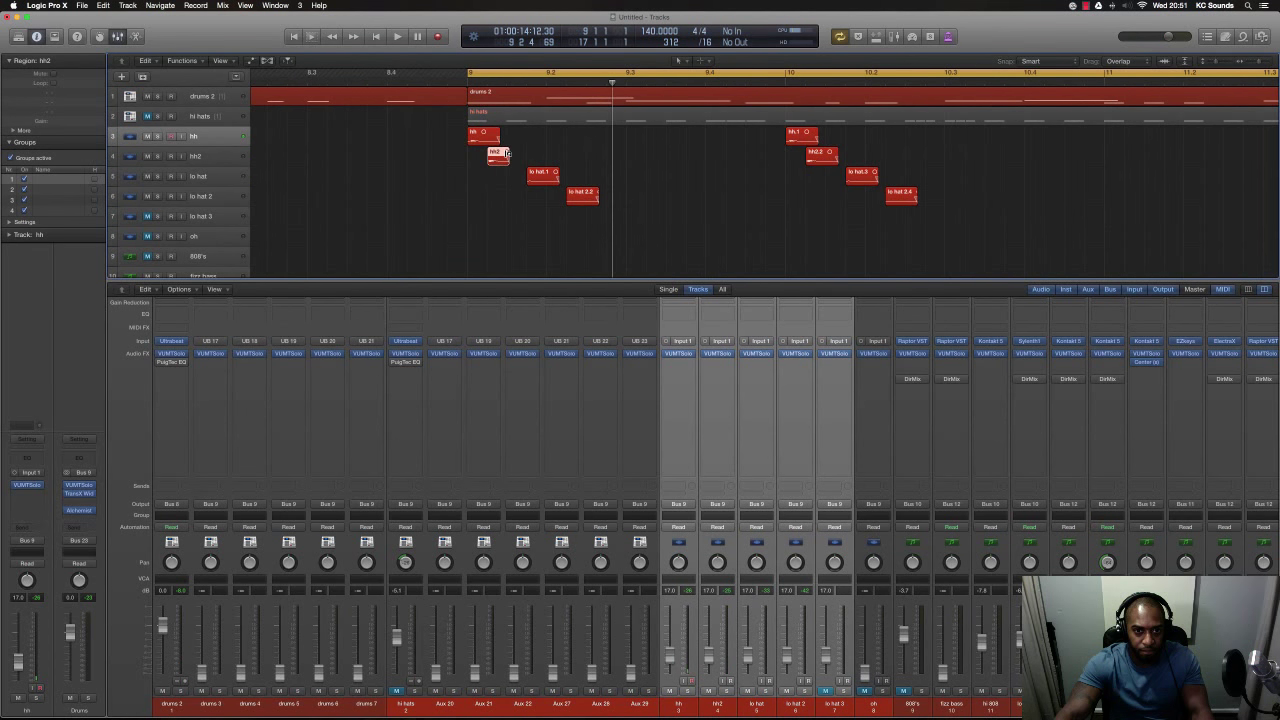
pyautogui.moveTo(513, 157); pyautogui.dragTo(536, 202)
pyautogui.press('space')
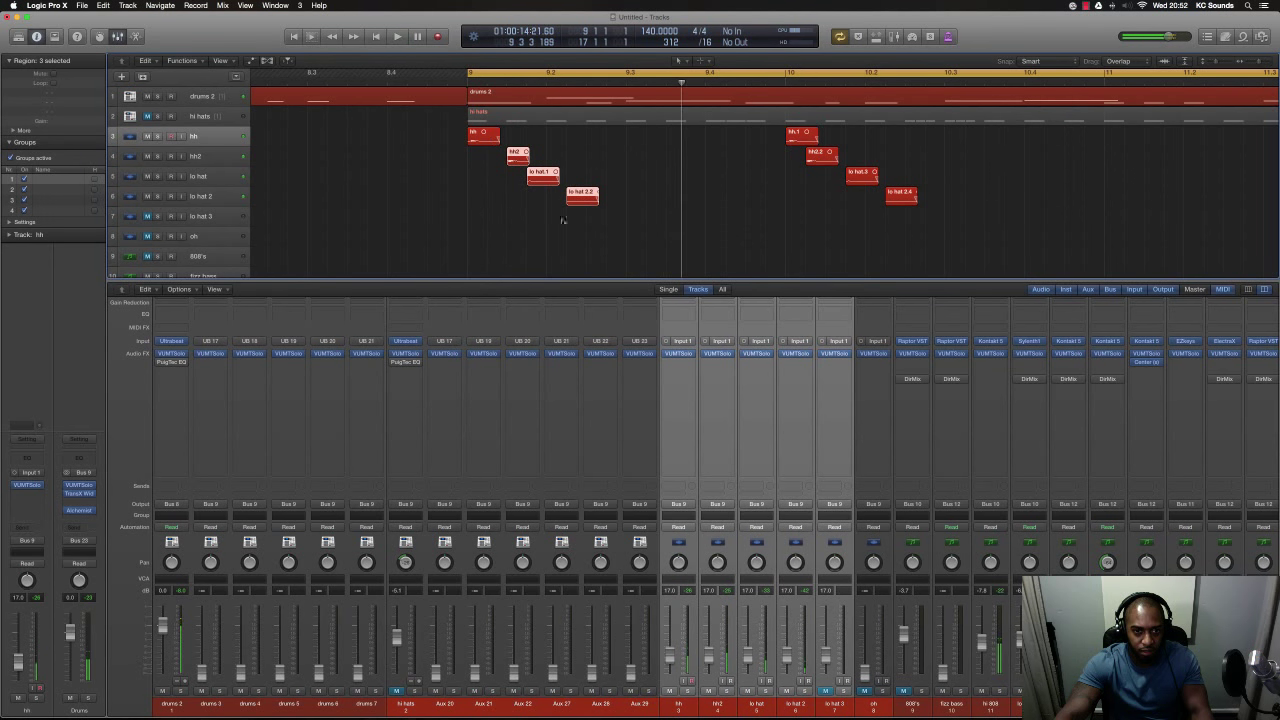
# - Copy the four bar 9 hat hits to 9.3, and copy all three hit groups so the duplicates start at 10.3
pyautogui.moveTo(484, 137); pyautogui.dragTo(643, 137)
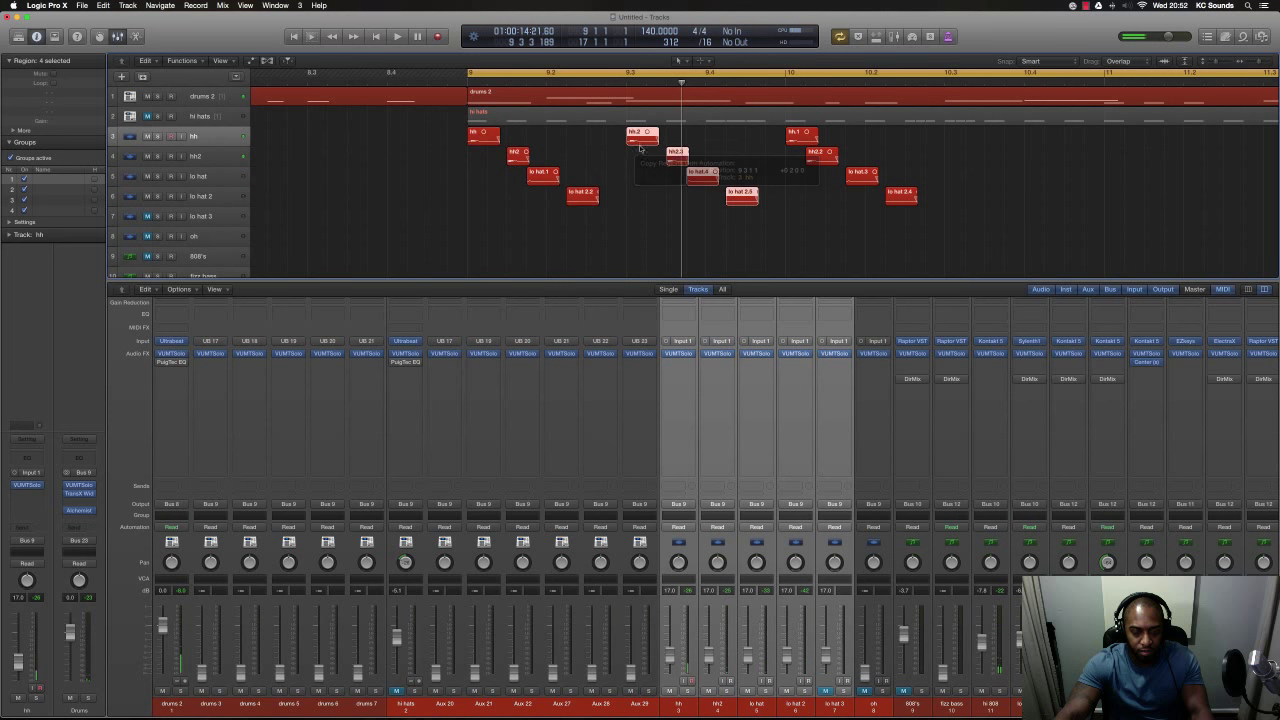
pyautogui.press('space')
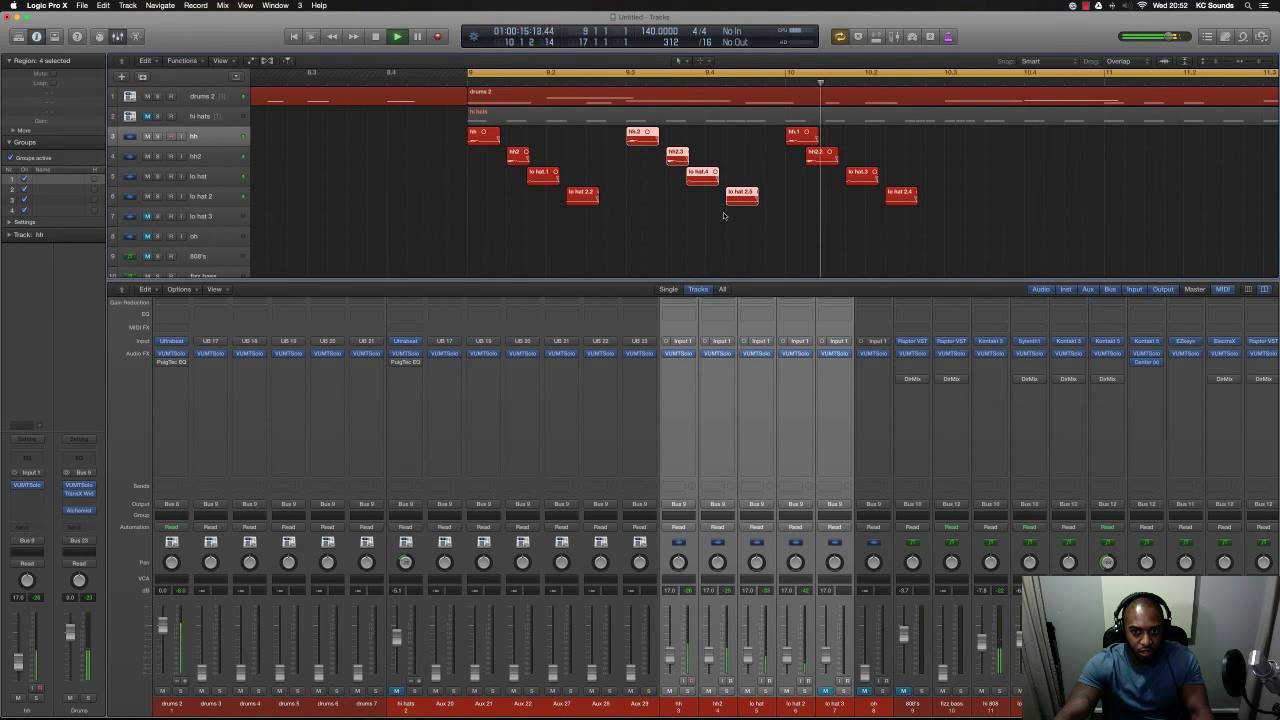
pyautogui.moveTo(908, 222); pyautogui.dragTo(466, 125)
pyautogui.moveTo(480, 137); pyautogui.dragTo(960, 135)
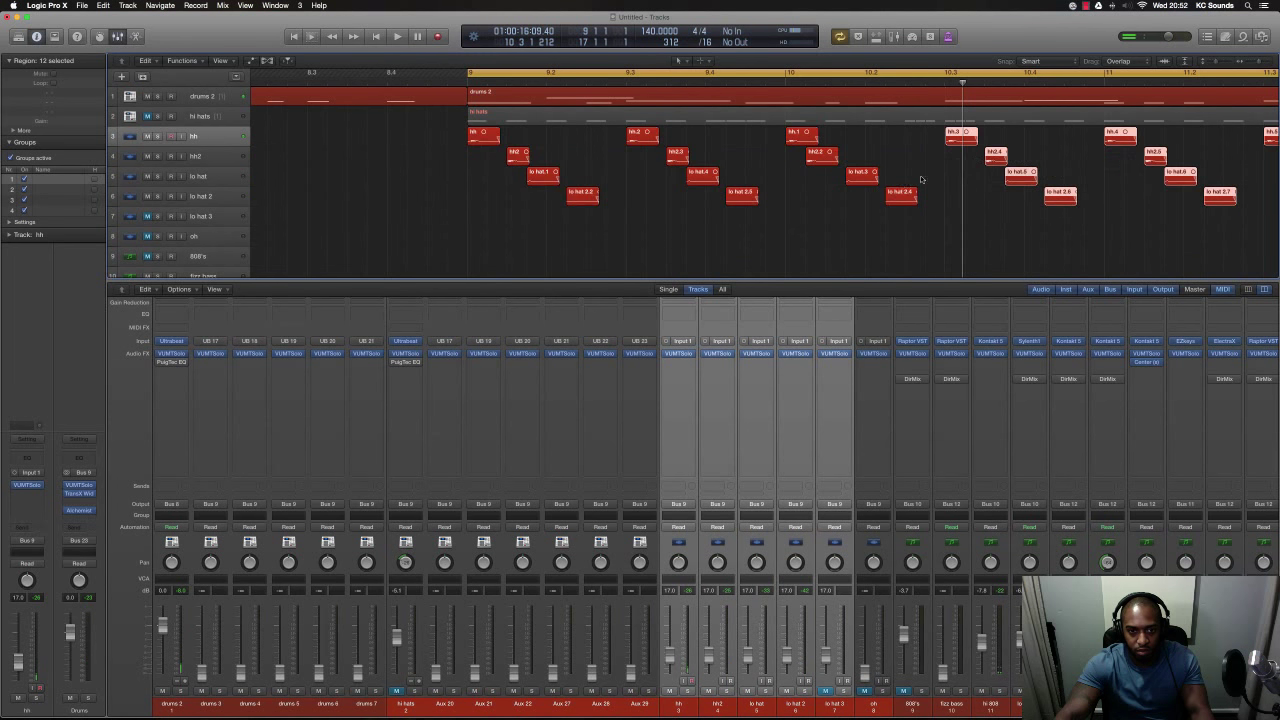
# - Copy the first lo hat hit to just before 9.3 and play the pattern from bar 9
pyautogui.moveTo(550, 176); pyautogui.dragTo(633, 180)
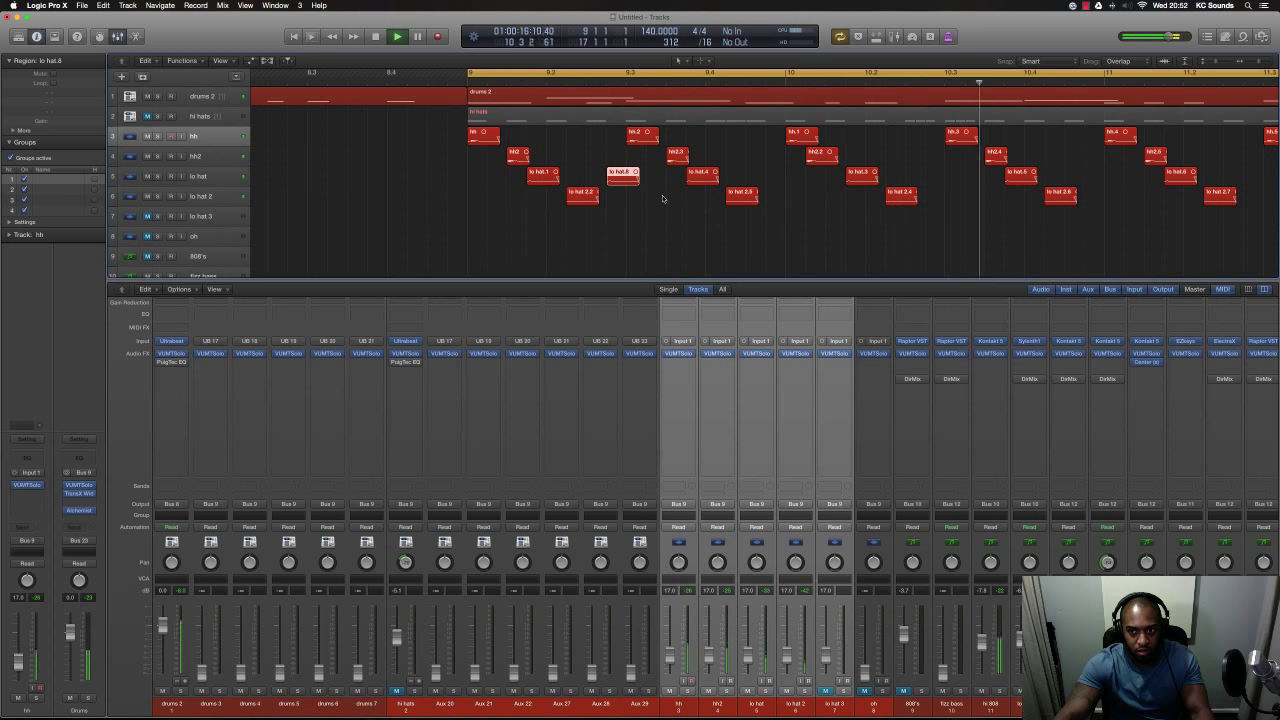
pyautogui.press('super+Left')
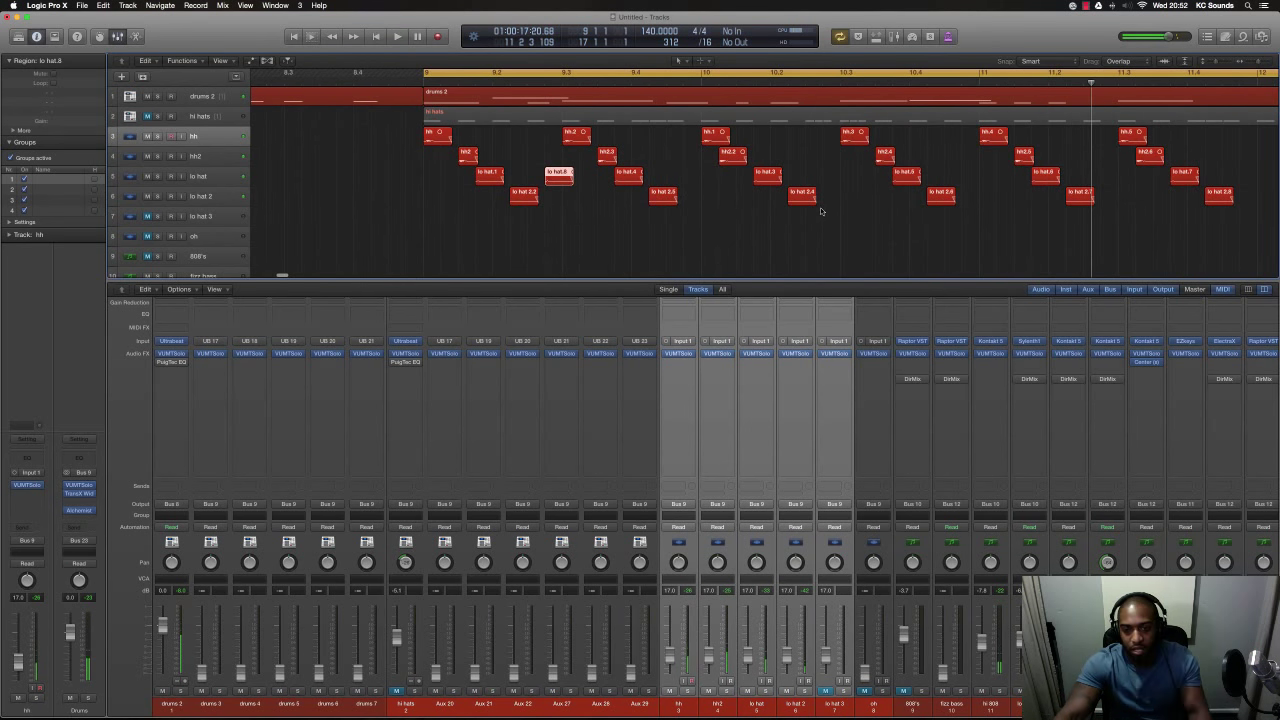
pyautogui.press('super+Left')
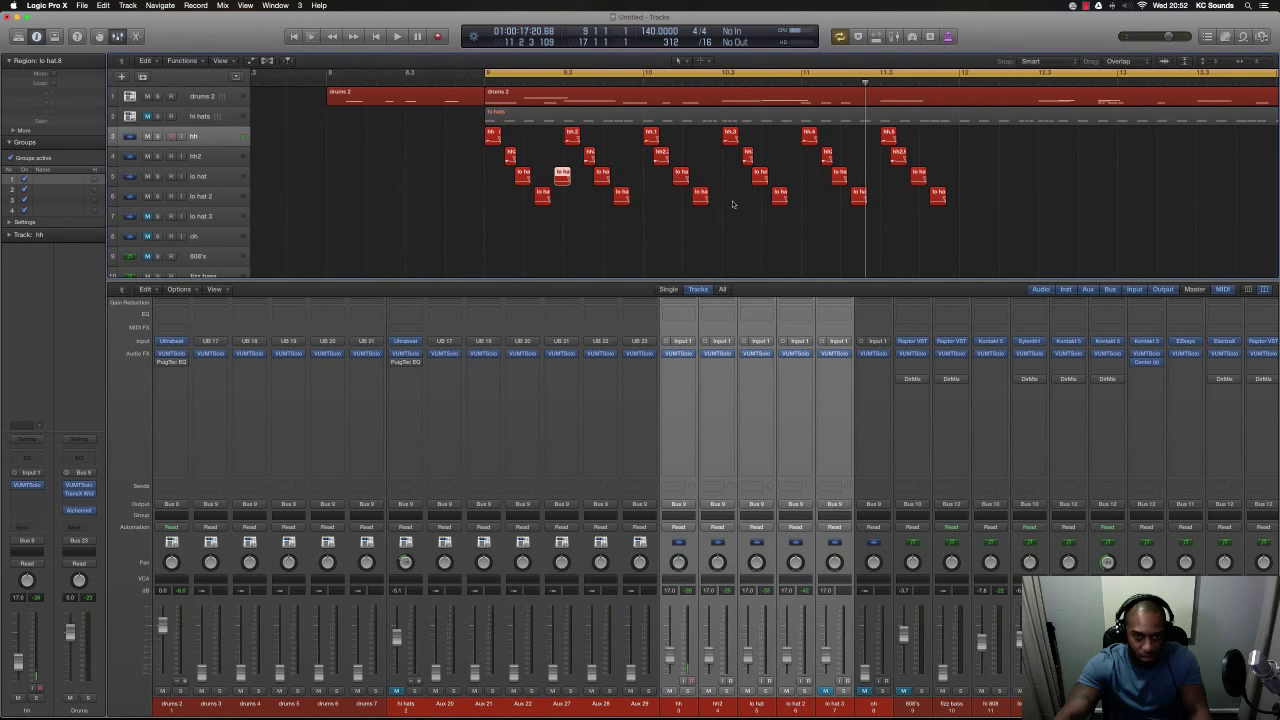
pyautogui.press('space')
pyautogui.press('space')
pyautogui.press('space')
pyautogui.press('space')
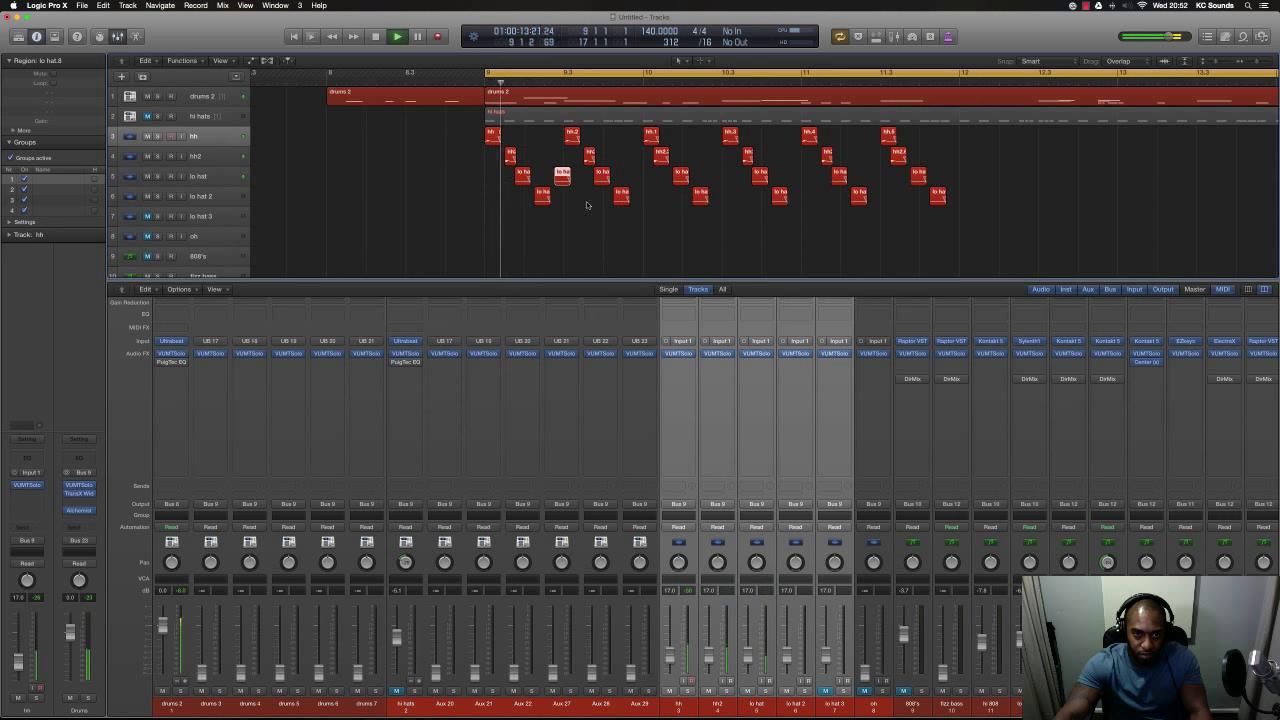
# - Delete the first lo hat hit in bar 9 and play the pattern from bar 9
pyautogui.click(523, 176)
pyautogui.press('Delete')
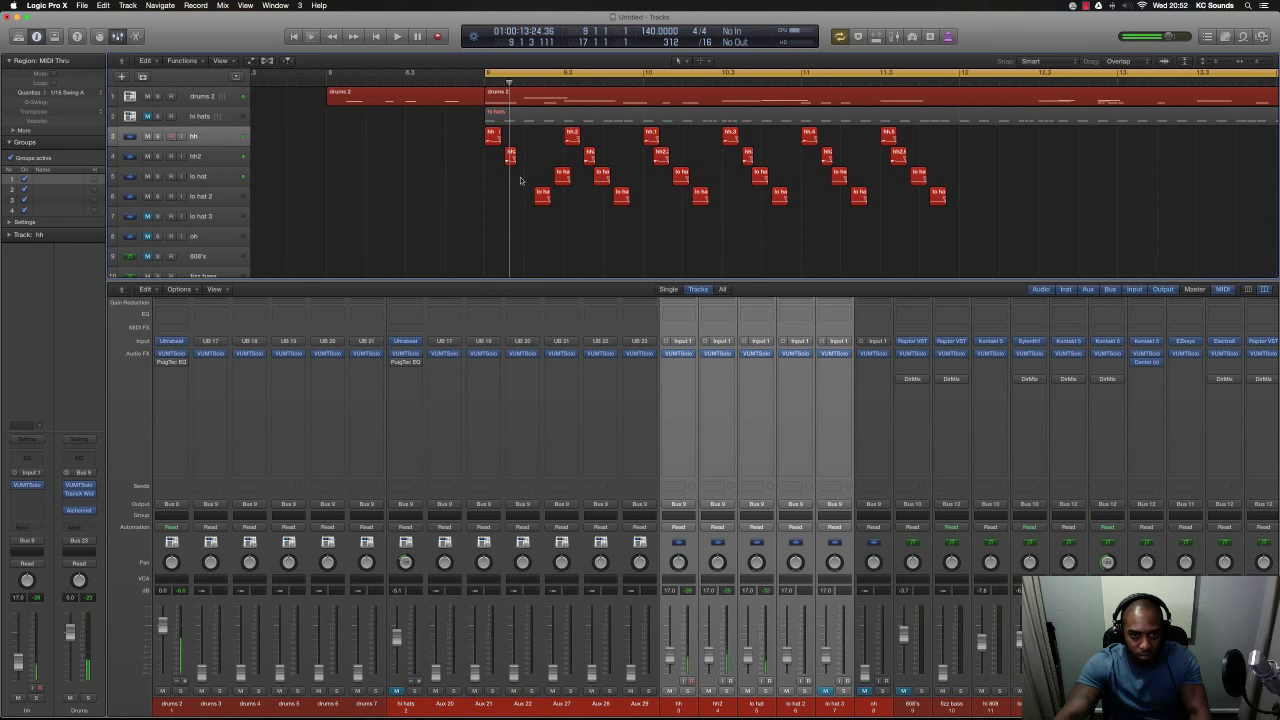
pyautogui.press('space')
pyautogui.press('space')
pyautogui.press('space')
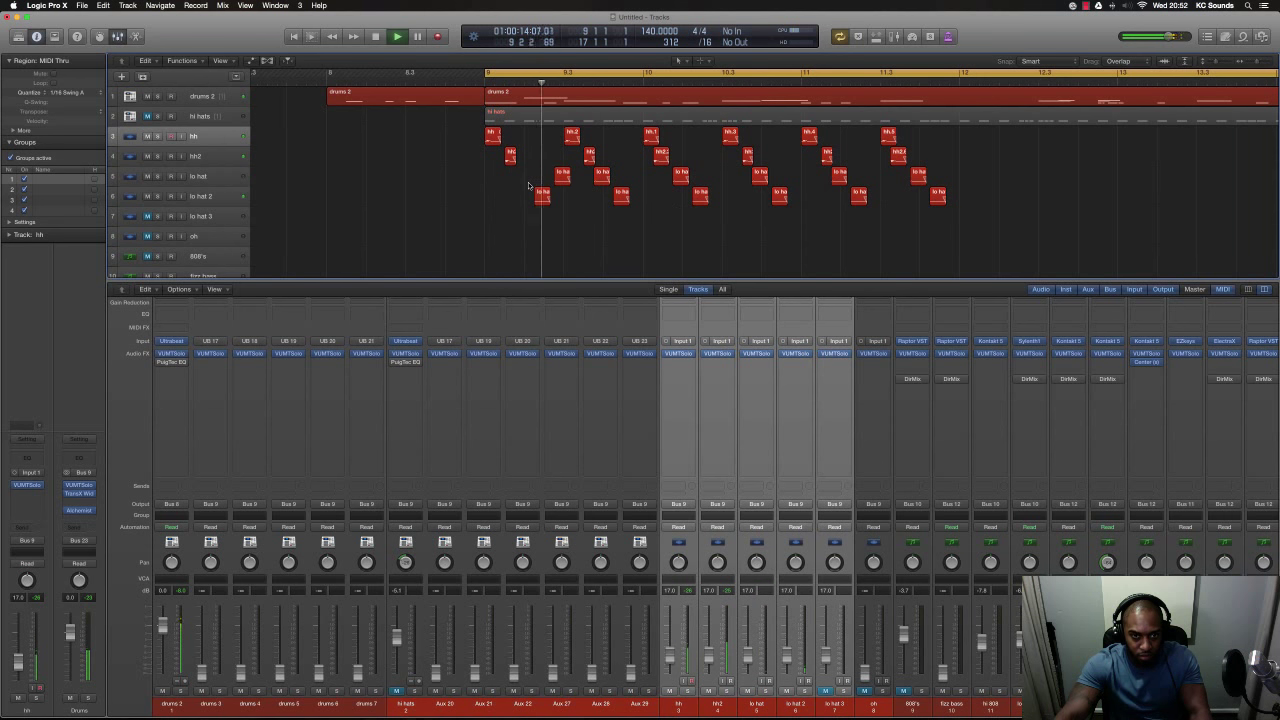
# - Delete the remaining lo hat and lo hat 2 hits in bar 9 and replace the hh and hh2 pair at 9.3 with copies of the opening pair
pyautogui.press('space')
pyautogui.press('space')
pyautogui.press('space')
pyautogui.moveTo(641, 222); pyautogui.dragTo(572, 140)
pyautogui.press('Delete')
pyautogui.press('space')
pyautogui.press('space')
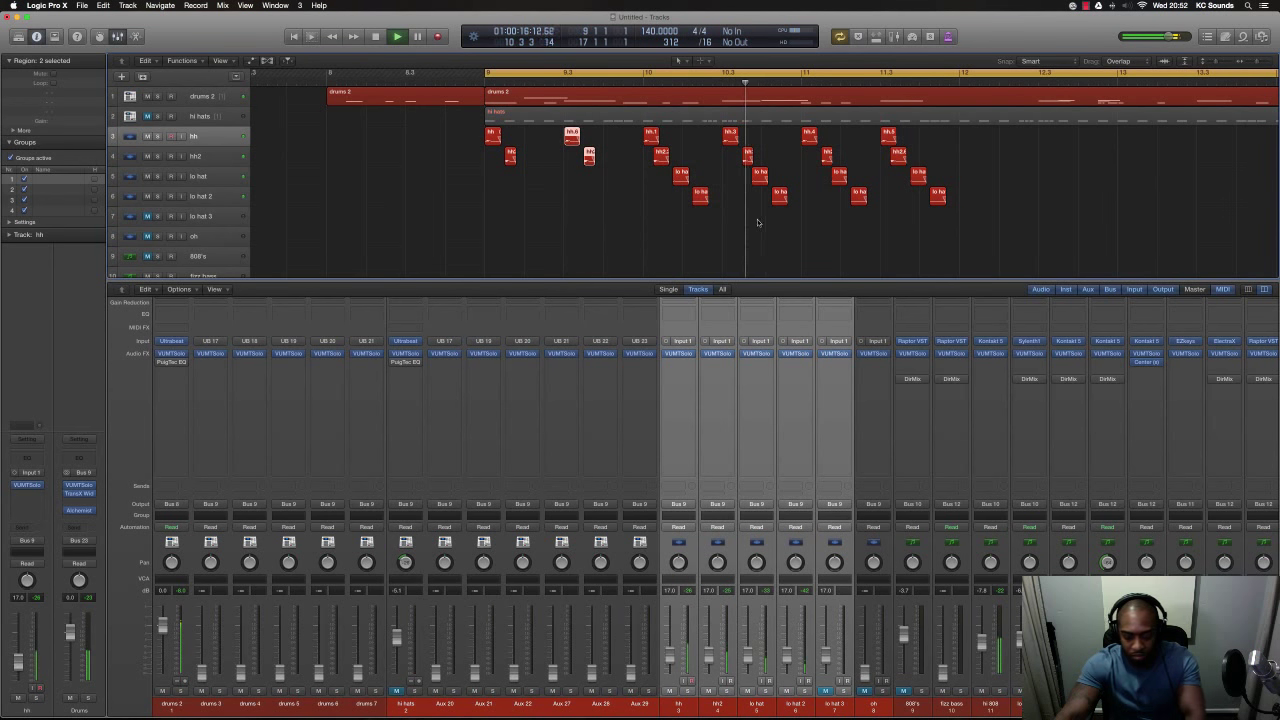
# - Delete the lo hat and lo hat 2 hits following 10.3 and resume playback
pyautogui.press('space')
pyautogui.click(757, 177)
pyautogui.press('Delete')
pyautogui.press('space')
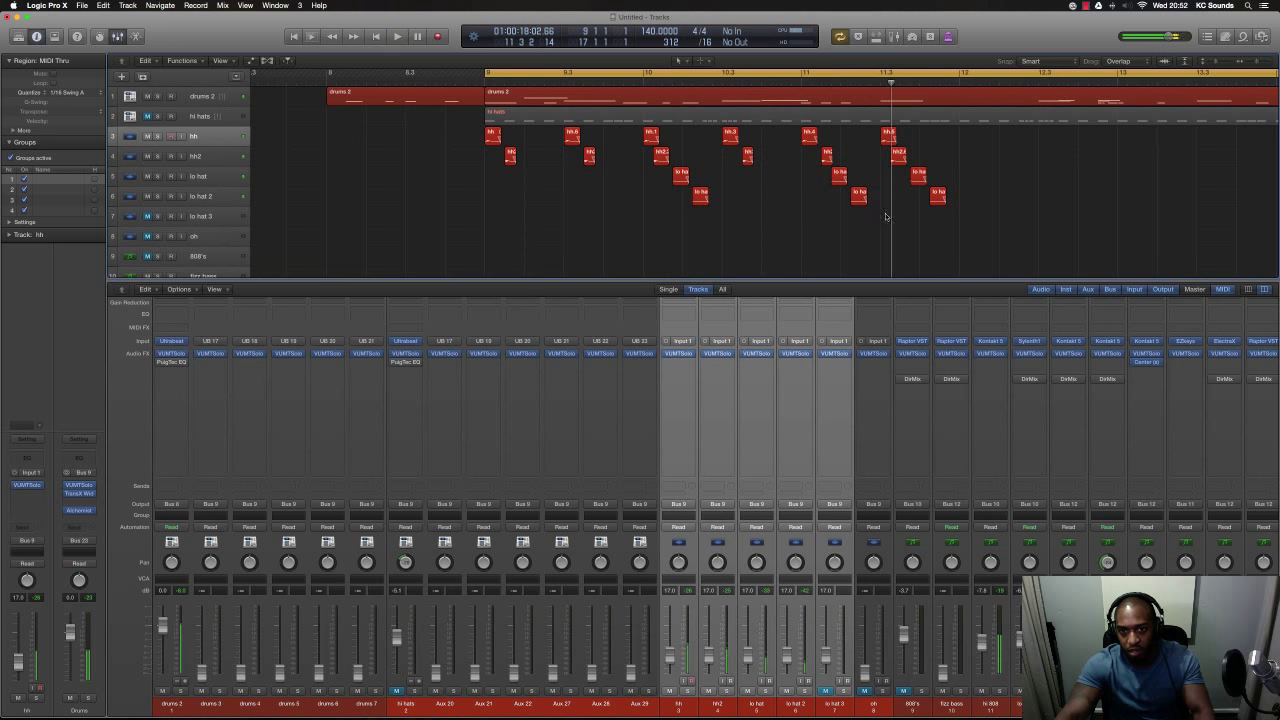
# - Delete the hat hits from bar 11 onward and copy the two-bar pattern from bar 9 to bar 11
pyautogui.press('space')
pyautogui.moveTo(990, 222); pyautogui.dragTo(790, 139)
pyautogui.press('Delete')
pyautogui.moveTo(782, 243); pyautogui.dragTo(810, 133)
pyautogui.press('super+Left')
pyautogui.press('super+Left')
# - Copy the four-bar hat pattern from bar 9 to bar 13 and unmute the hi hats track
pyautogui.moveTo(963, 218); pyautogui.dragTo(688, 134)
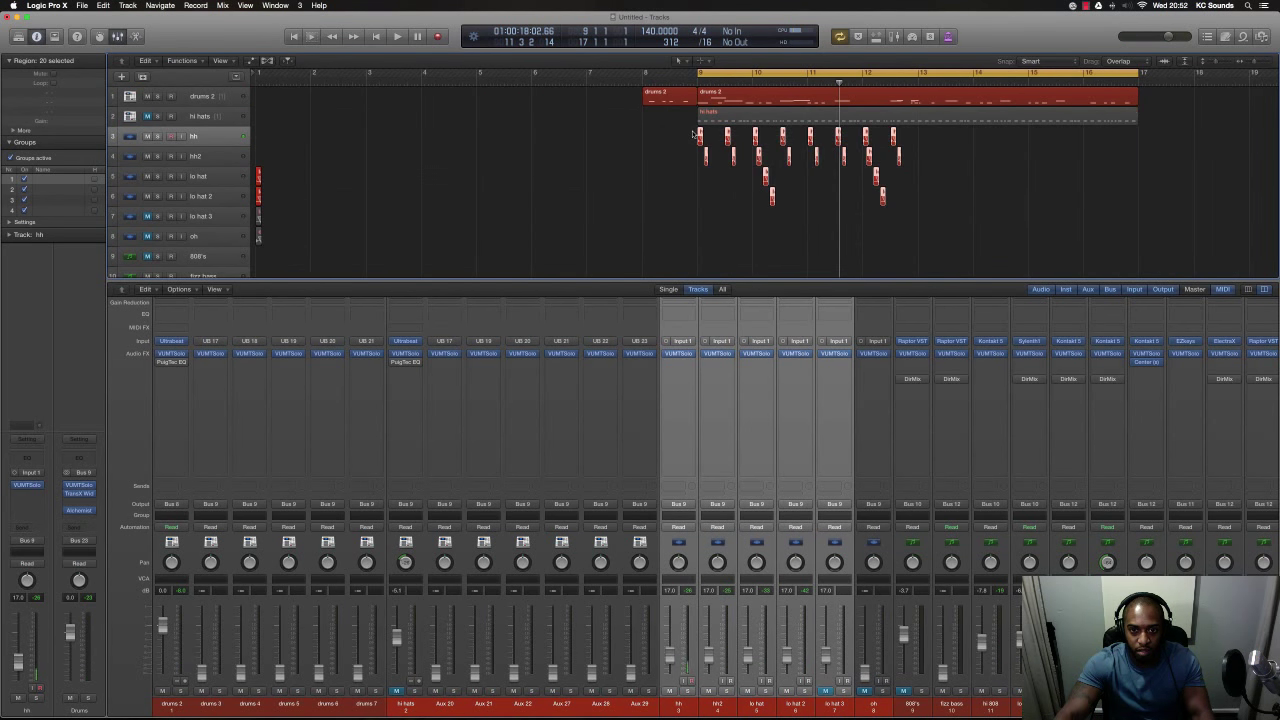
pyautogui.moveTo(826, 145); pyautogui.dragTo(926, 148)
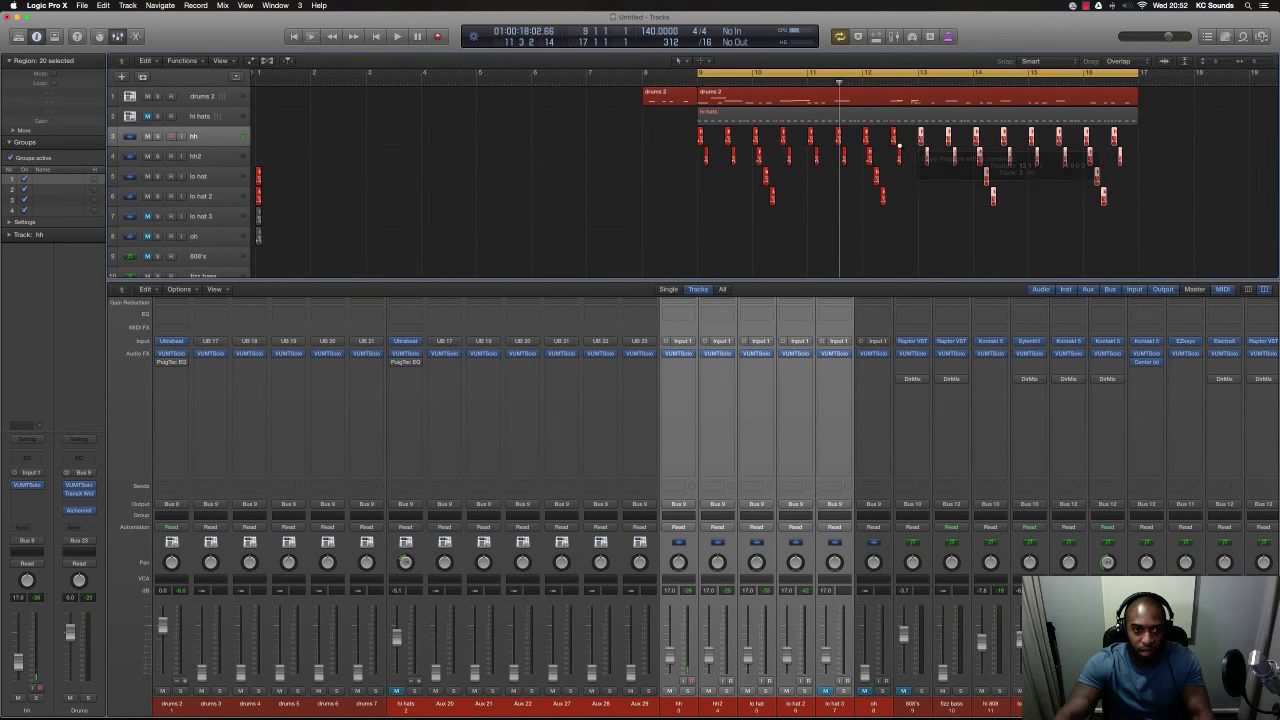
pyautogui.scroll(-2, 643, 149)
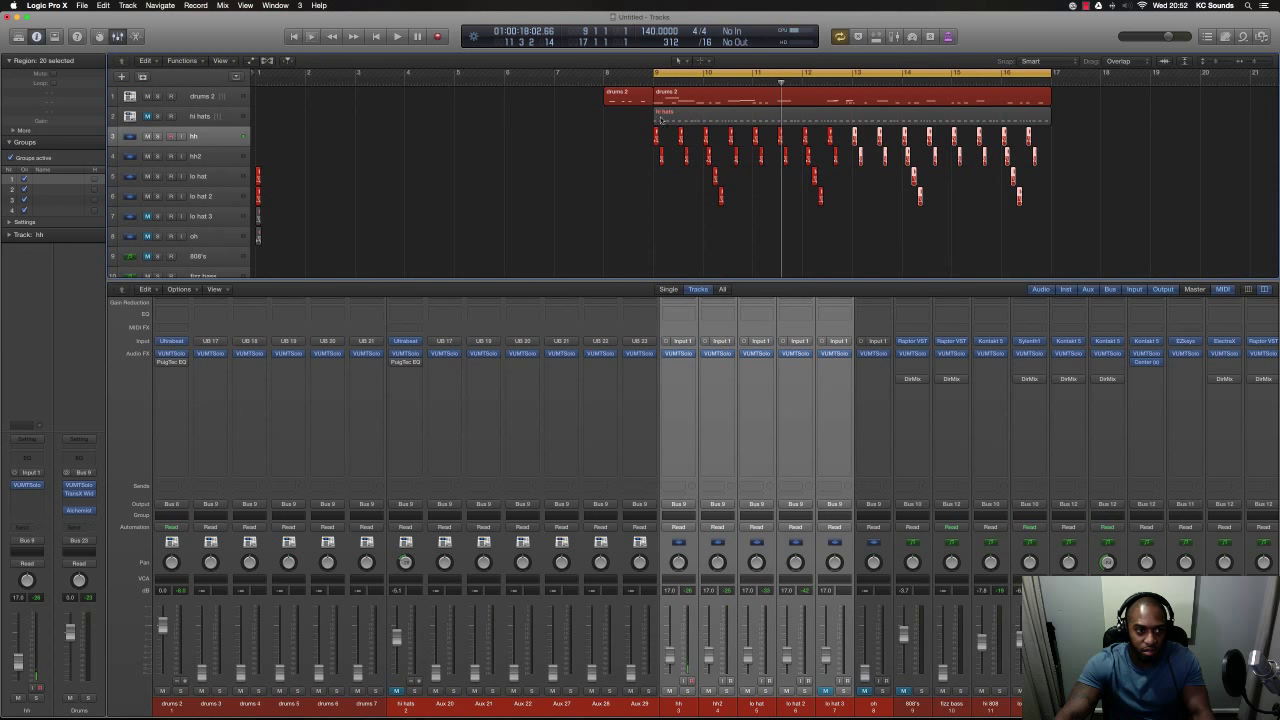
pyautogui.click(661, 121)
pyautogui.click(147, 117)
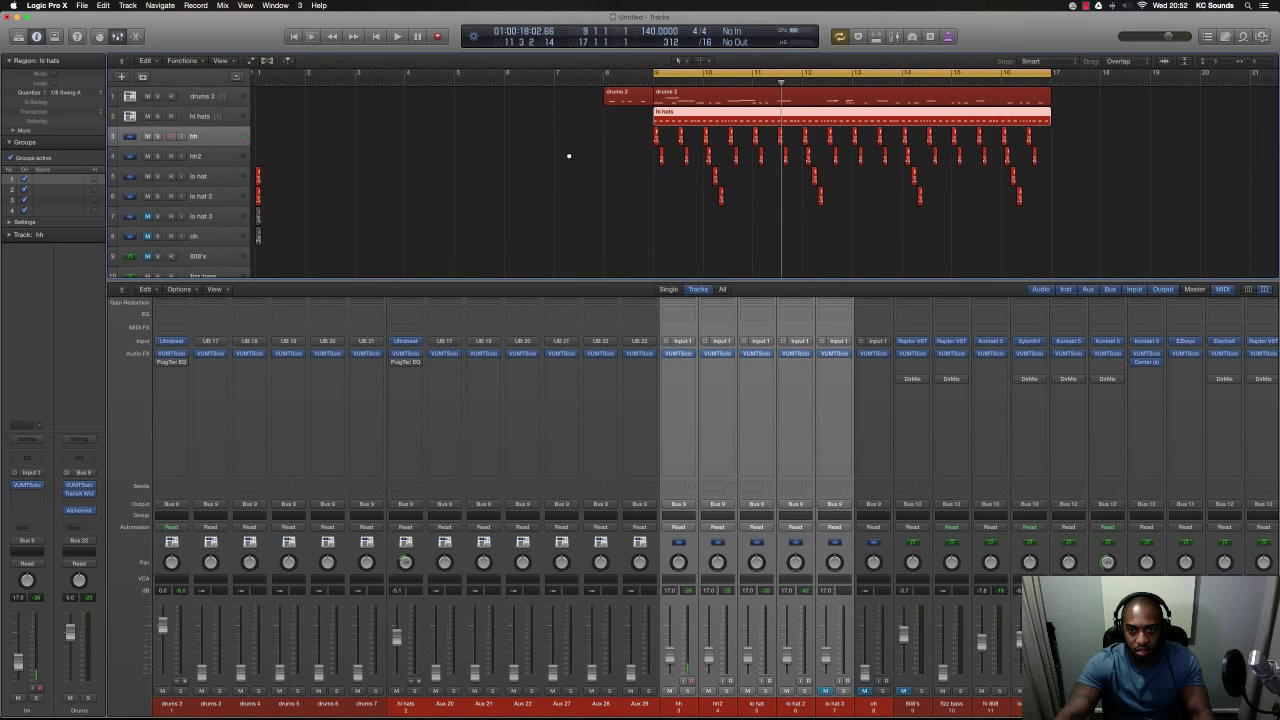
# - Copy all the regions between bars 9 and 17 on every track so the duplicates start at bar 17
pyautogui.scroll(-2, 557, 157)
pyautogui.moveTo(972, 193); pyautogui.dragTo(598, 95)
pyautogui.press('super+Up')
pyautogui.press('super+Up')
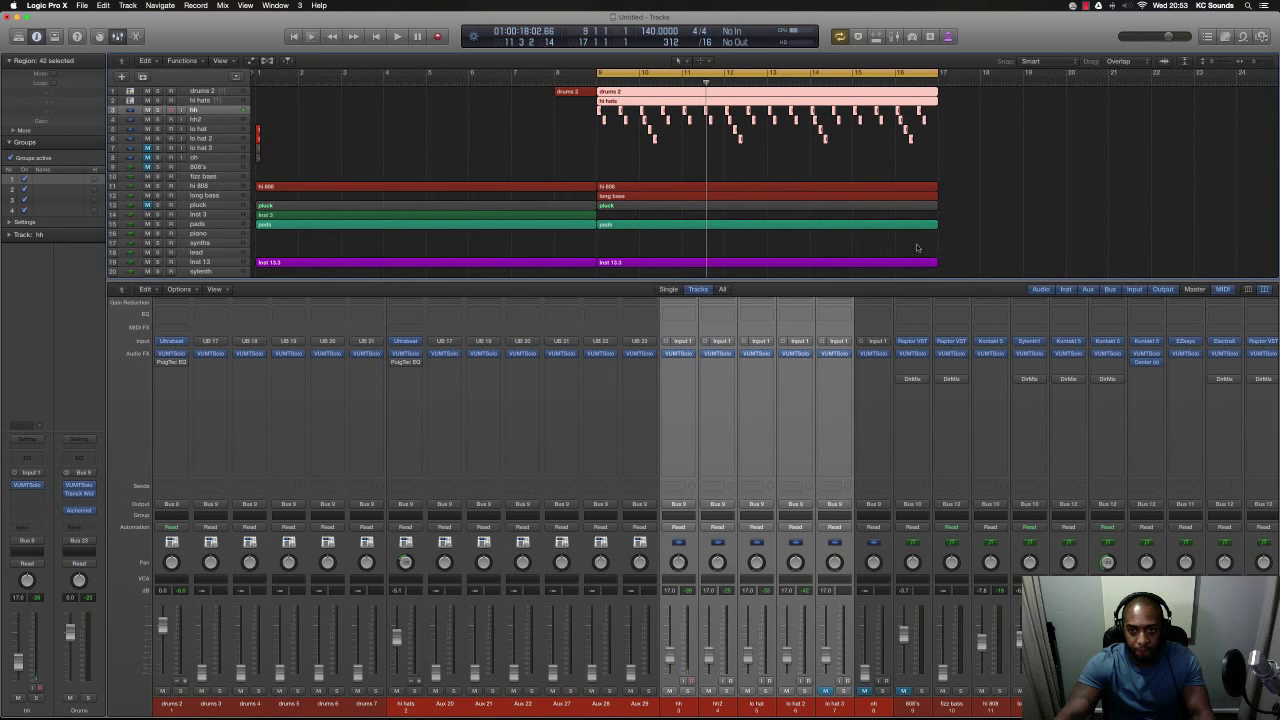
pyautogui.moveTo(958, 258); pyautogui.dragTo(948, 96)
pyautogui.press('super+Left')
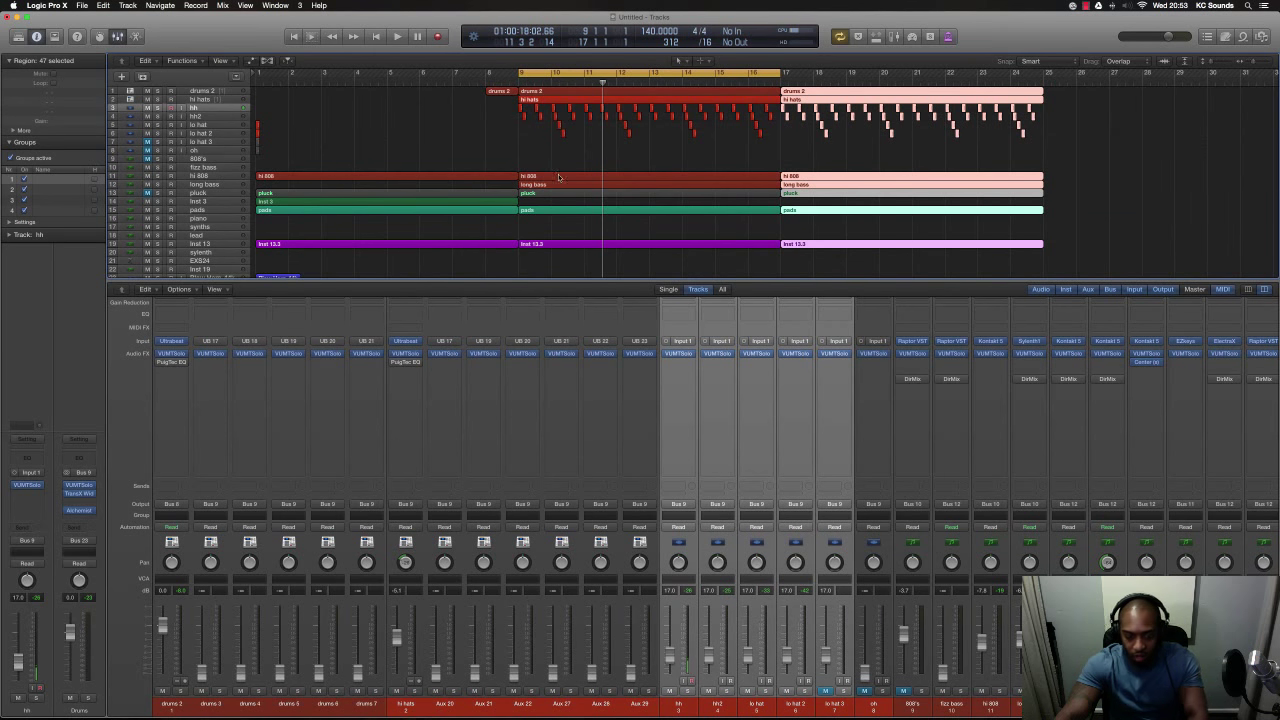
# - Delete the long bass region between bars 9 and 17 and play from bar 9
pyautogui.click(557, 184)
pyautogui.keyDown('shift'); pyautogui.click(553, 184); pyautogui.keyUp('shift')
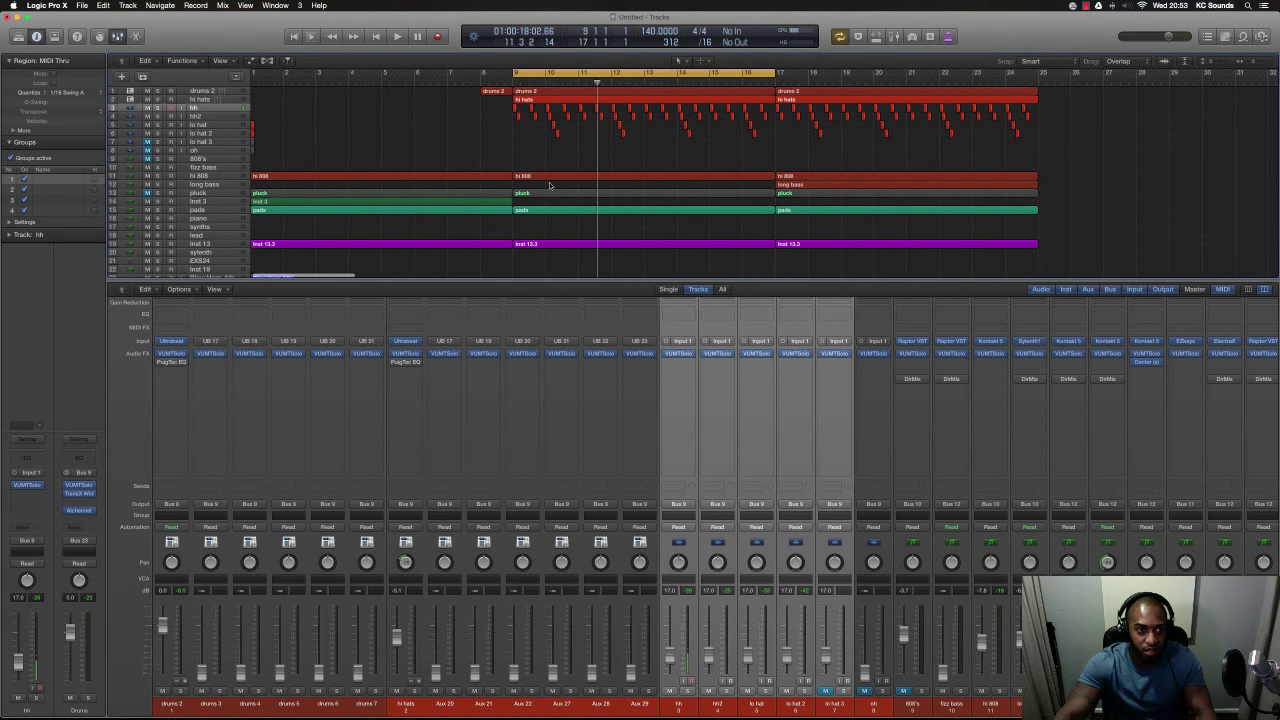
pyautogui.scroll(-1, 549, 184)
pyautogui.click(511, 68)
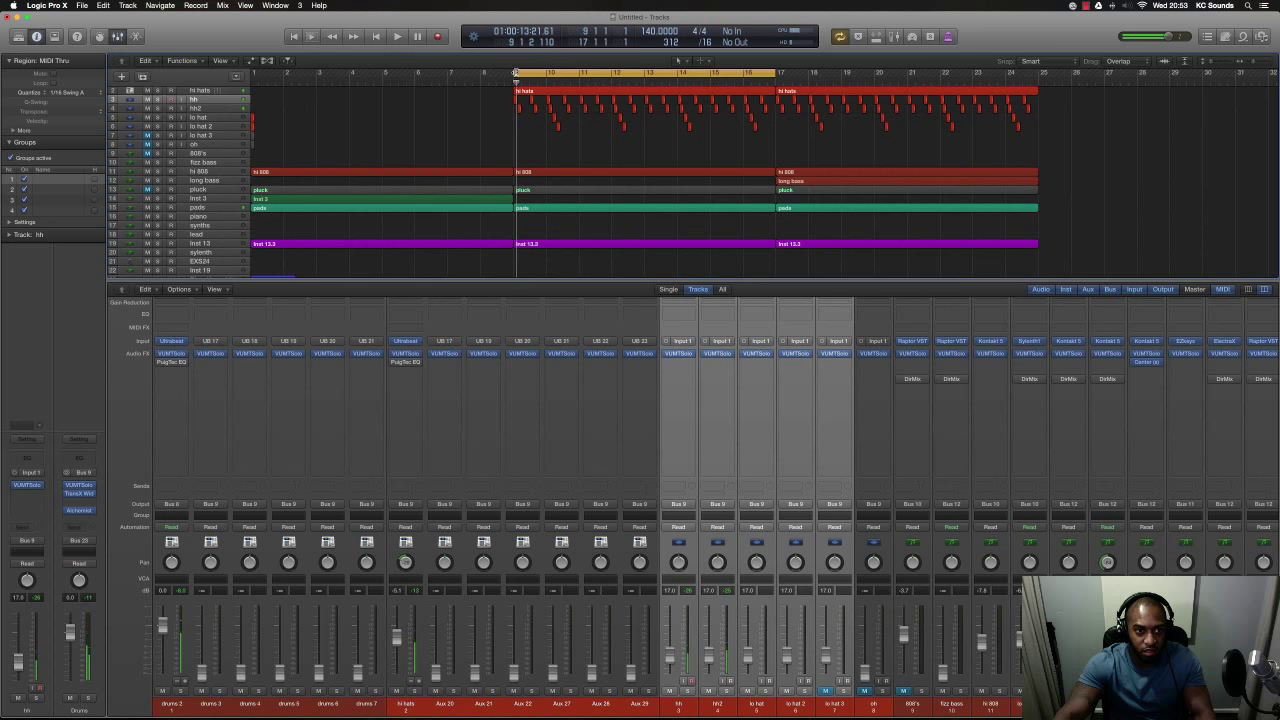
# - Extend the start of the cycle range back to bar 1 and briefly play the opening
pyautogui.moveTo(516, 70); pyautogui.dragTo(256, 70)
pyautogui.press('space')
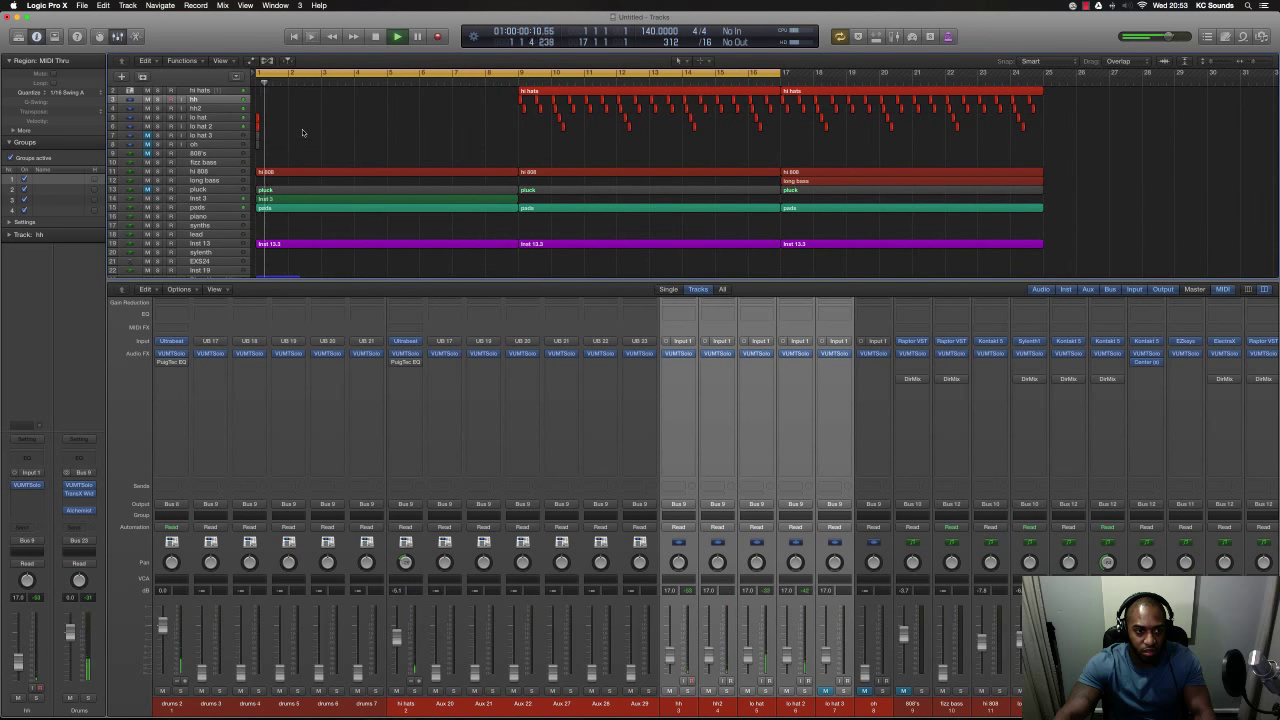
pyautogui.press('space')
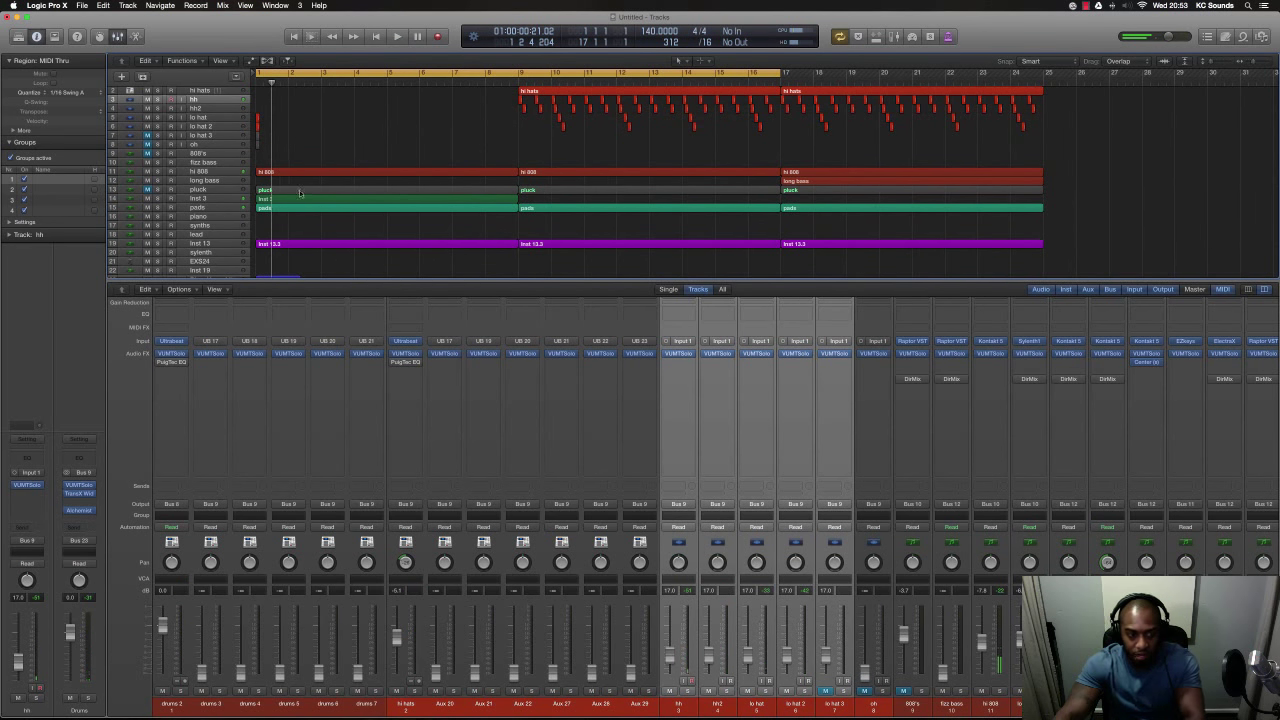
# - Unmute the pluck track and delete all of its regions from bar 1 to bar 25
pyautogui.click(299, 193)
pyautogui.press('Delete')
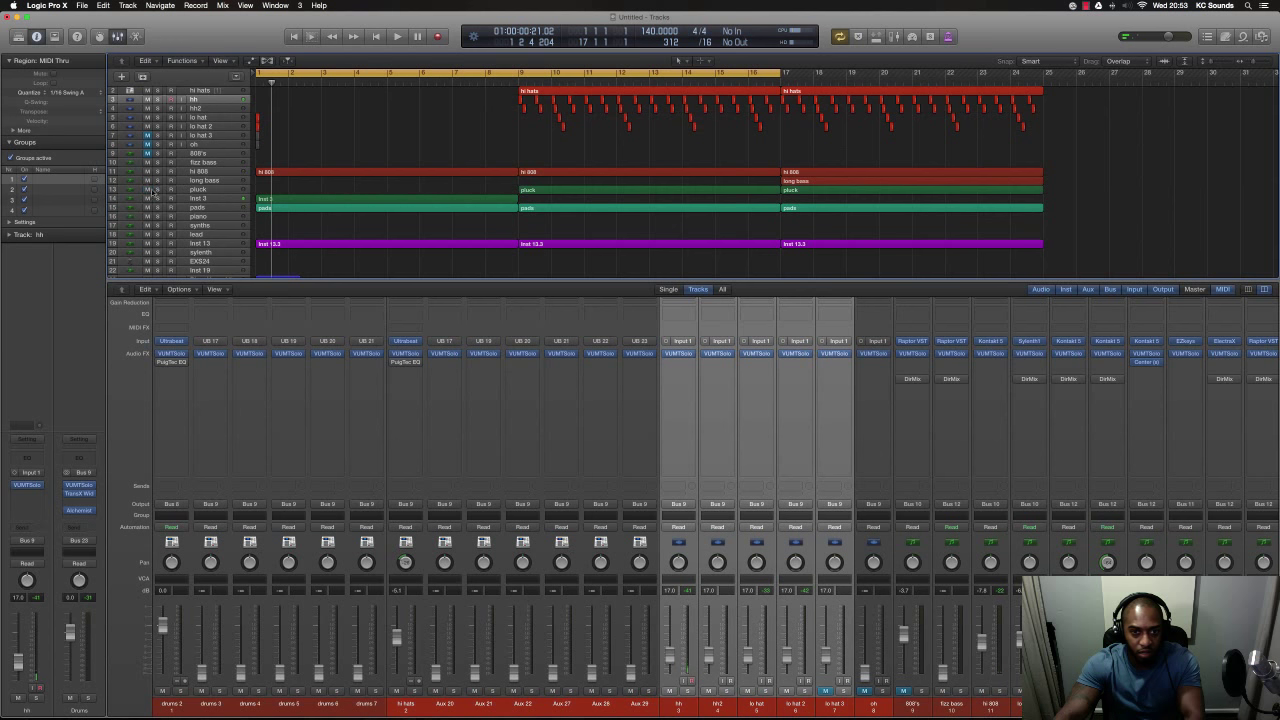
pyautogui.click(583, 191)
pyautogui.press('Delete')
pyautogui.press('Delete')
# - Select the pluck track and play the arrangement from bar 1 into bar 13
pyautogui.scroll(-3, 342, 215)
pyautogui.scroll(-1, 341, 216)
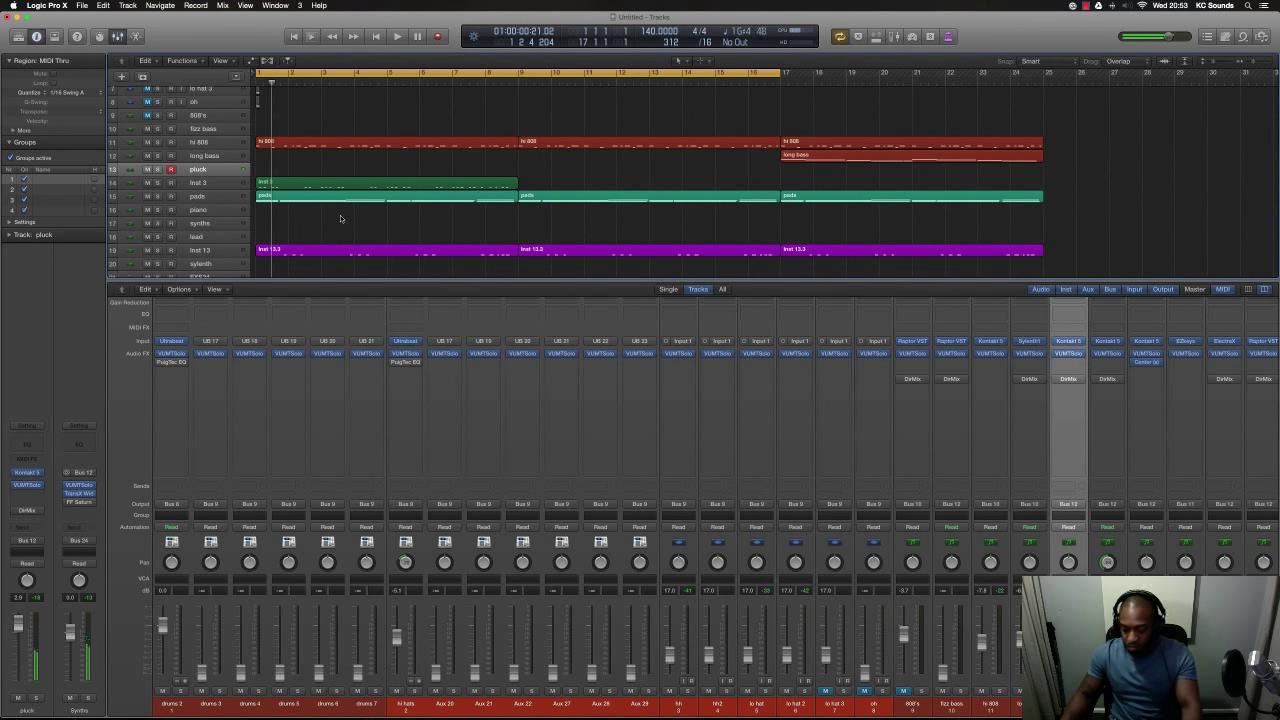
pyautogui.press('space')
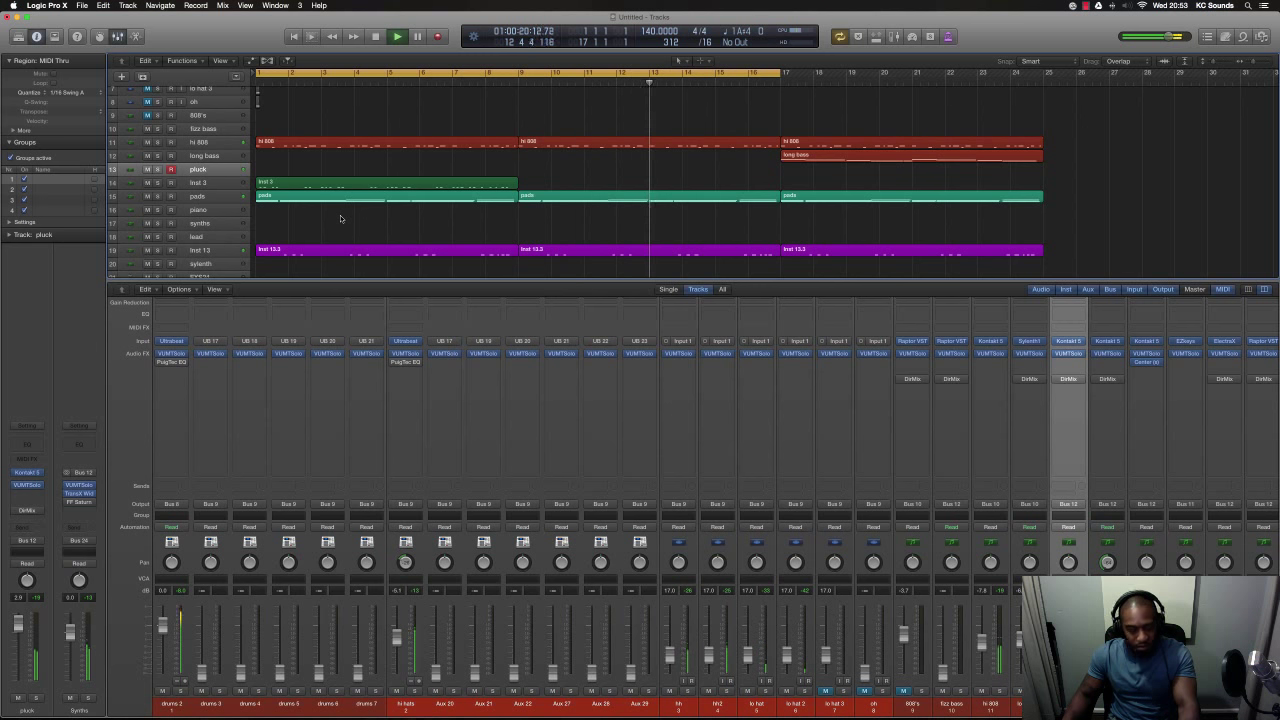
pyautogui.press('space')
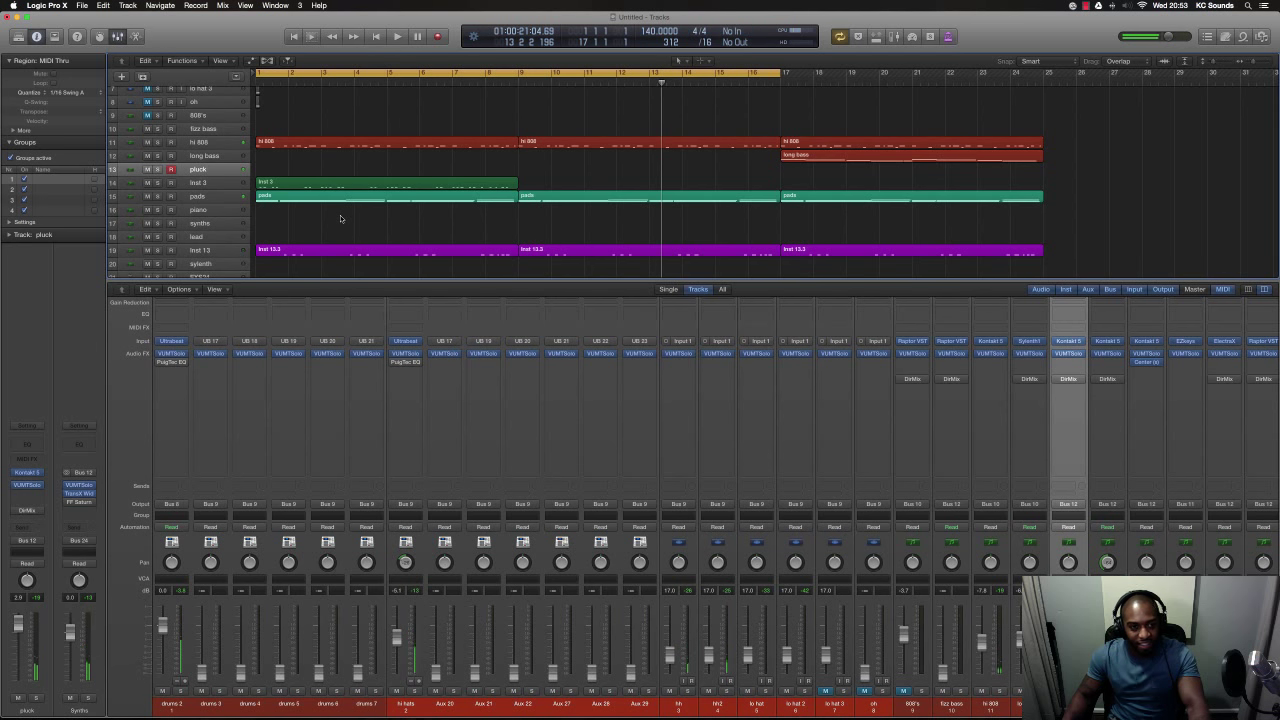
# - Delete the Inst 3 region spanning bars 1 to 9
pyautogui.click(323, 183)
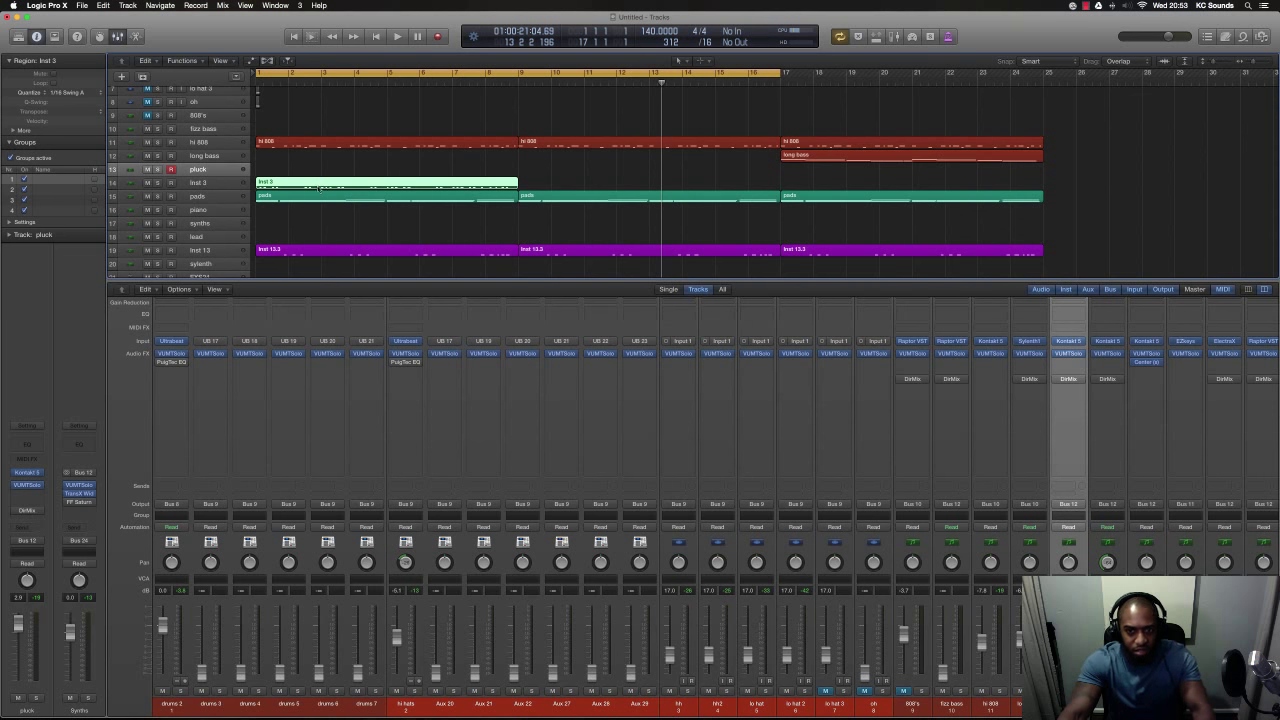
pyautogui.press('Delete')
pyautogui.scroll(2, 345, 186)
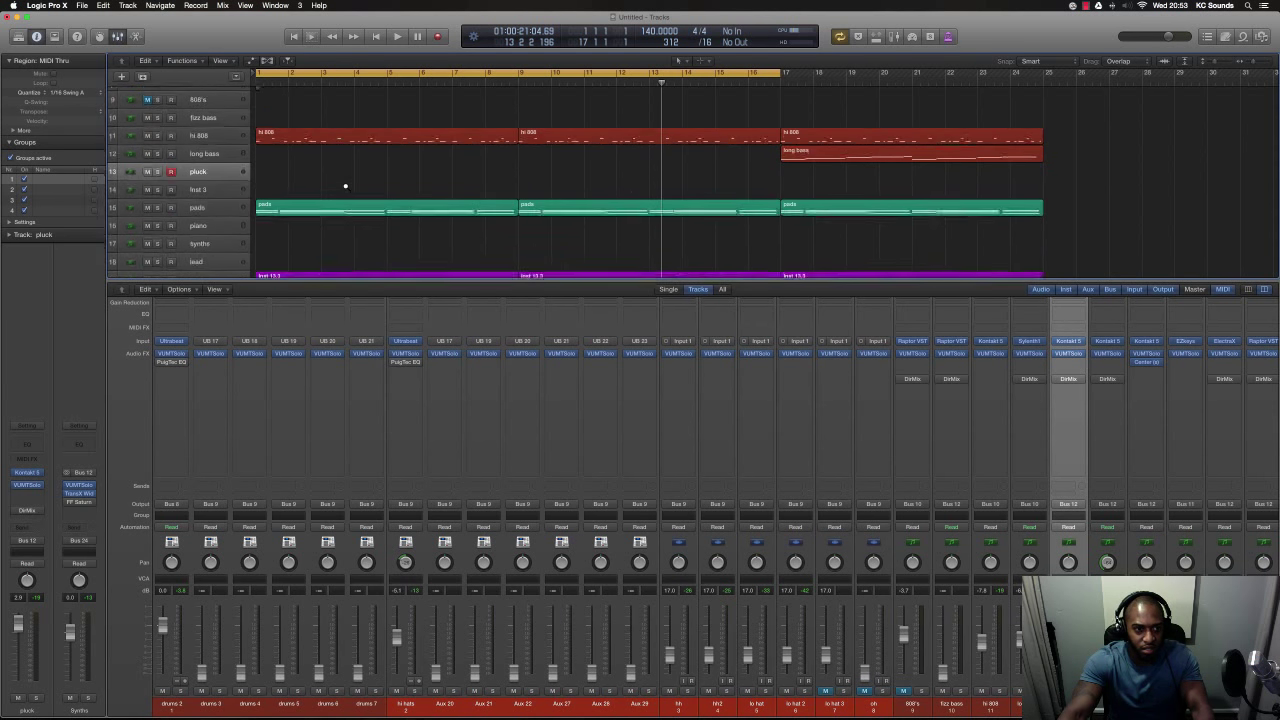
# - Select the Inst 3 track and briefly play the arrangement from bar 1
pyautogui.click(213, 197)
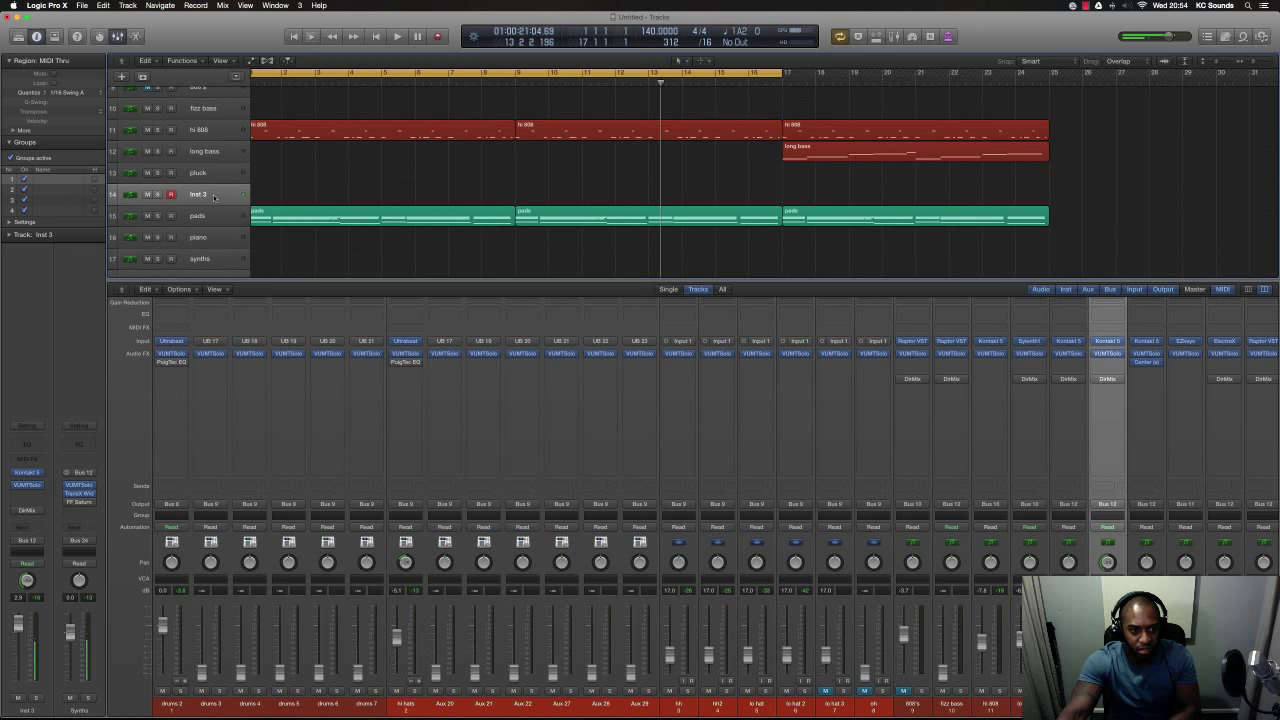
pyautogui.scroll(-2, 230, 230)
pyautogui.press('space')
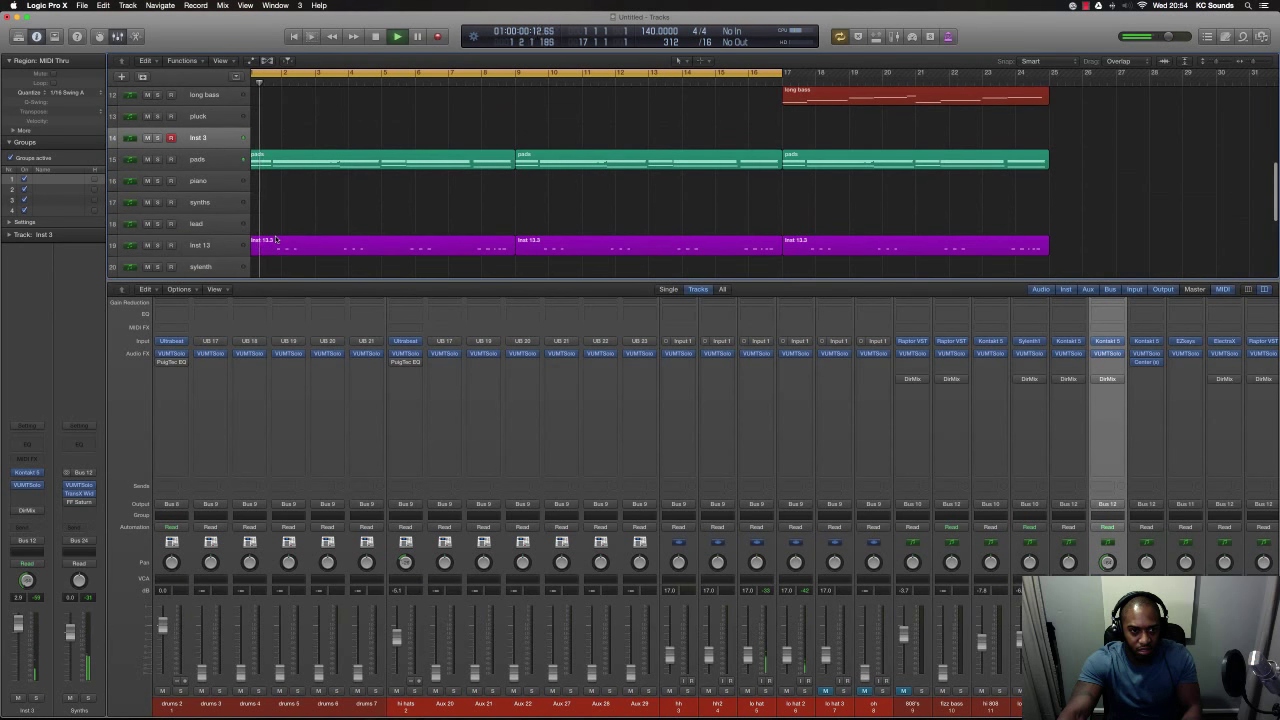
pyautogui.press('space')
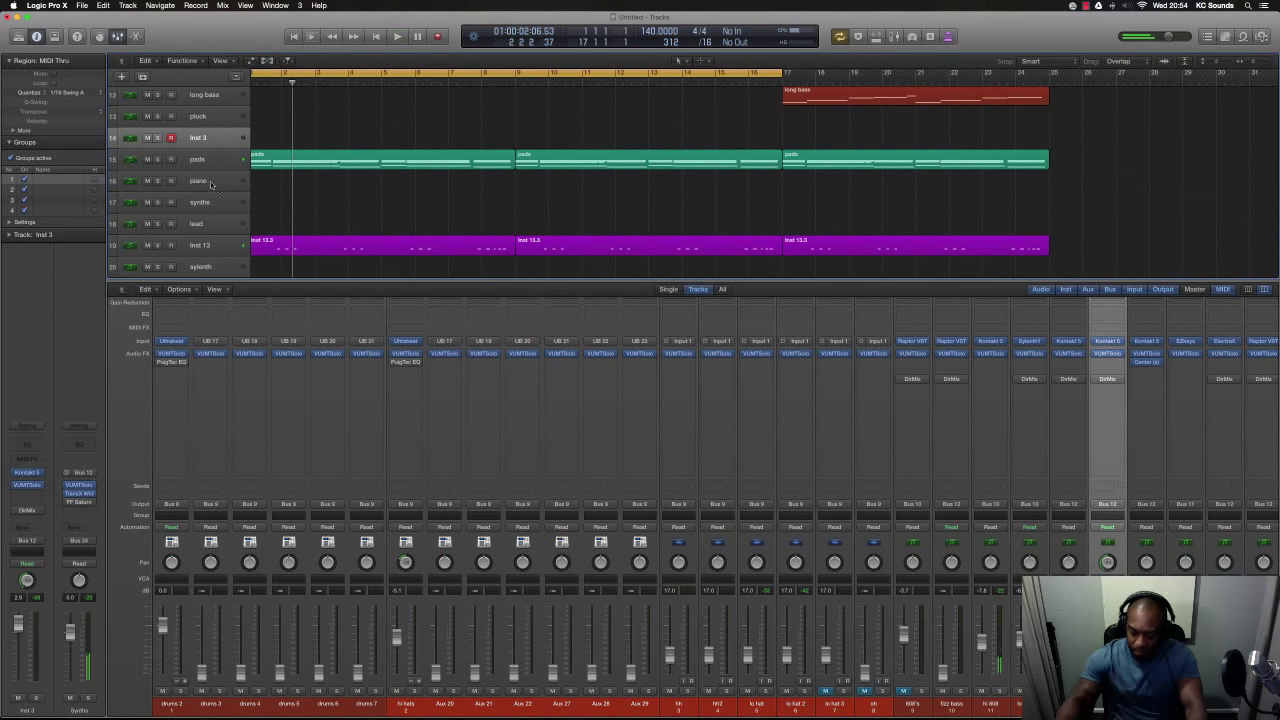
# - Audition the instrument sounds around the synths, lead, piano and Inst 3 tracks by selecting each in turn
pyautogui.click(212, 203)
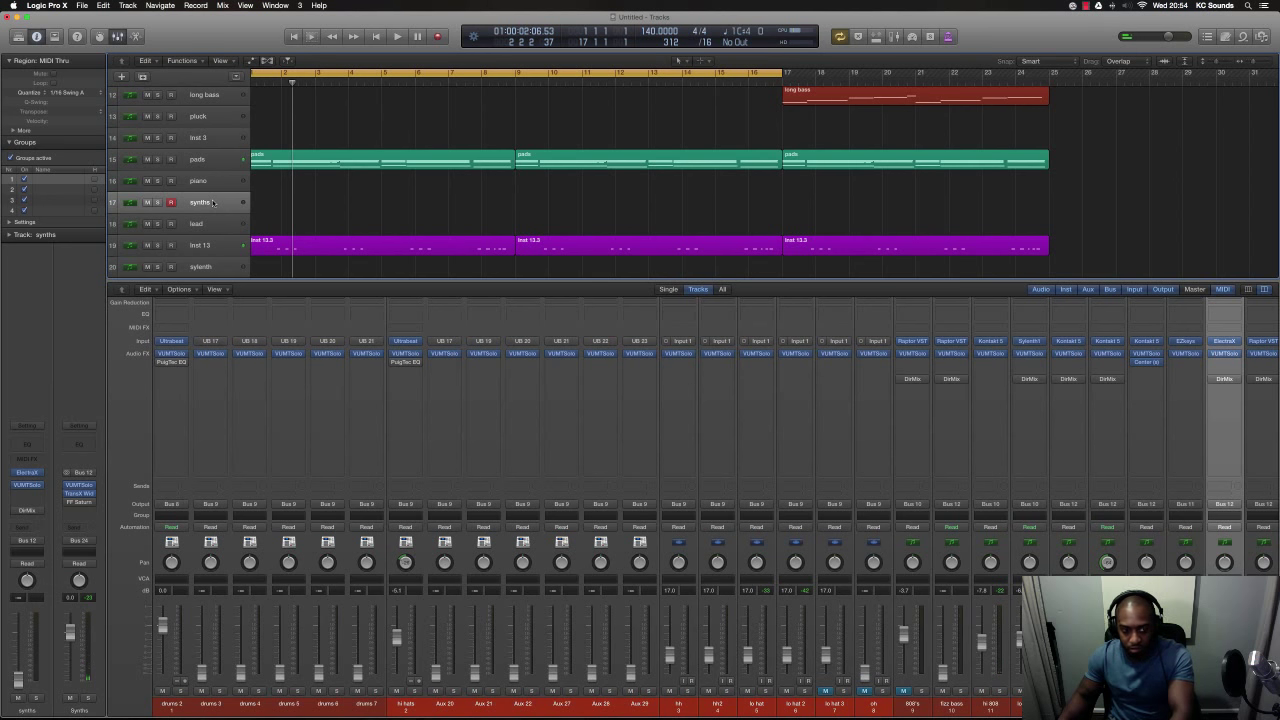
pyautogui.press('Down')
pyautogui.press('Up')
pyautogui.press('Up')
pyautogui.press('Up')
pyautogui.press('Up')
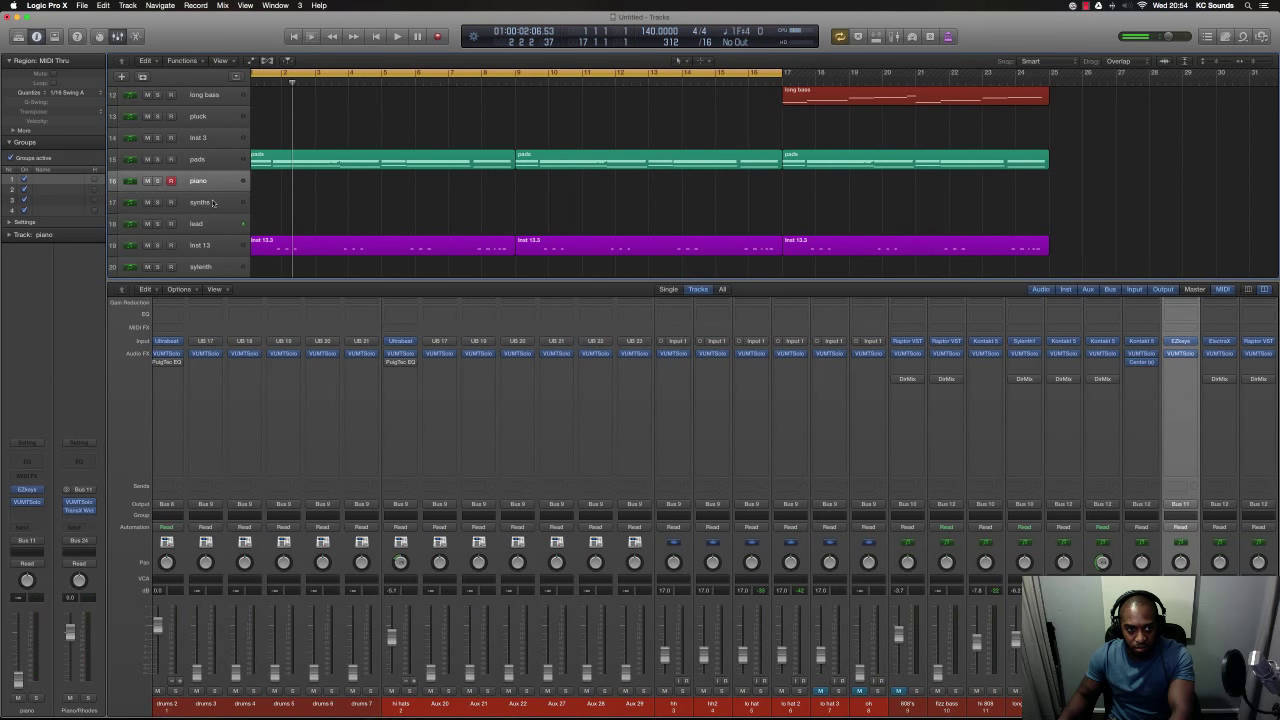
pyautogui.press('Down')
pyautogui.press('Up')
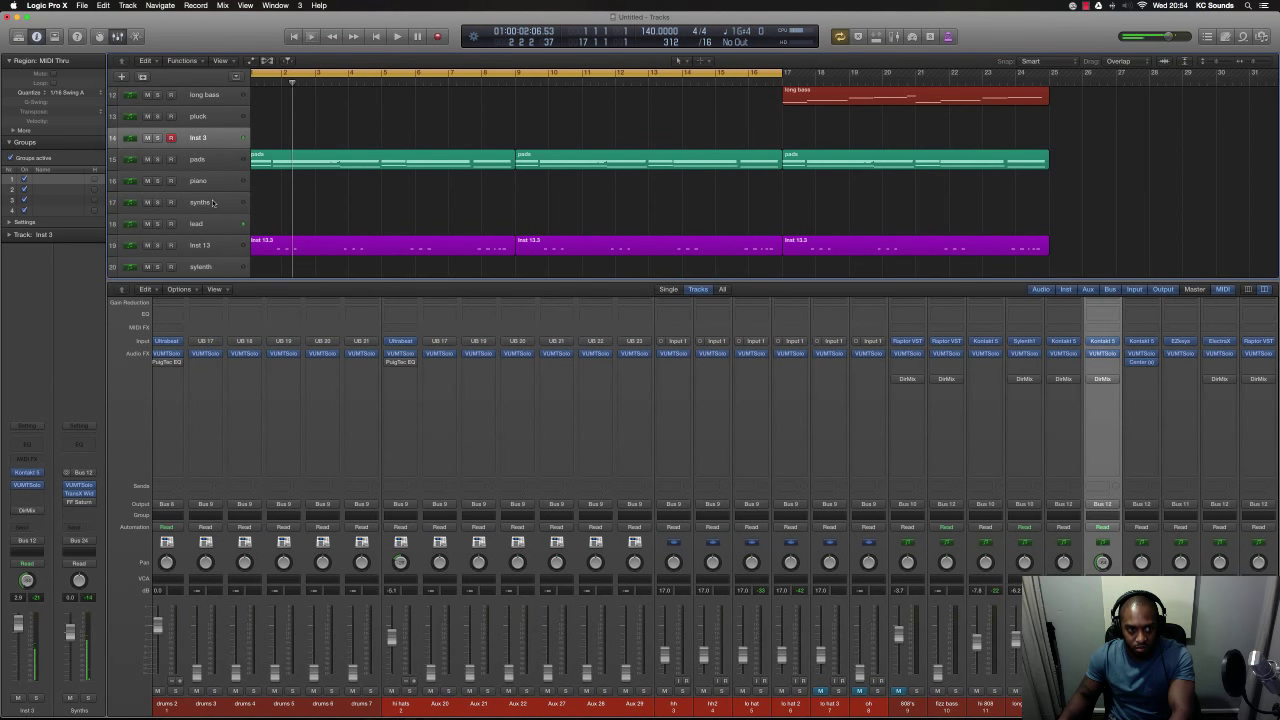
# - Perform a part live on the pluck track during playback and capture it as a region over bars 1 to 9
pyautogui.press('Up')
pyautogui.press('space')
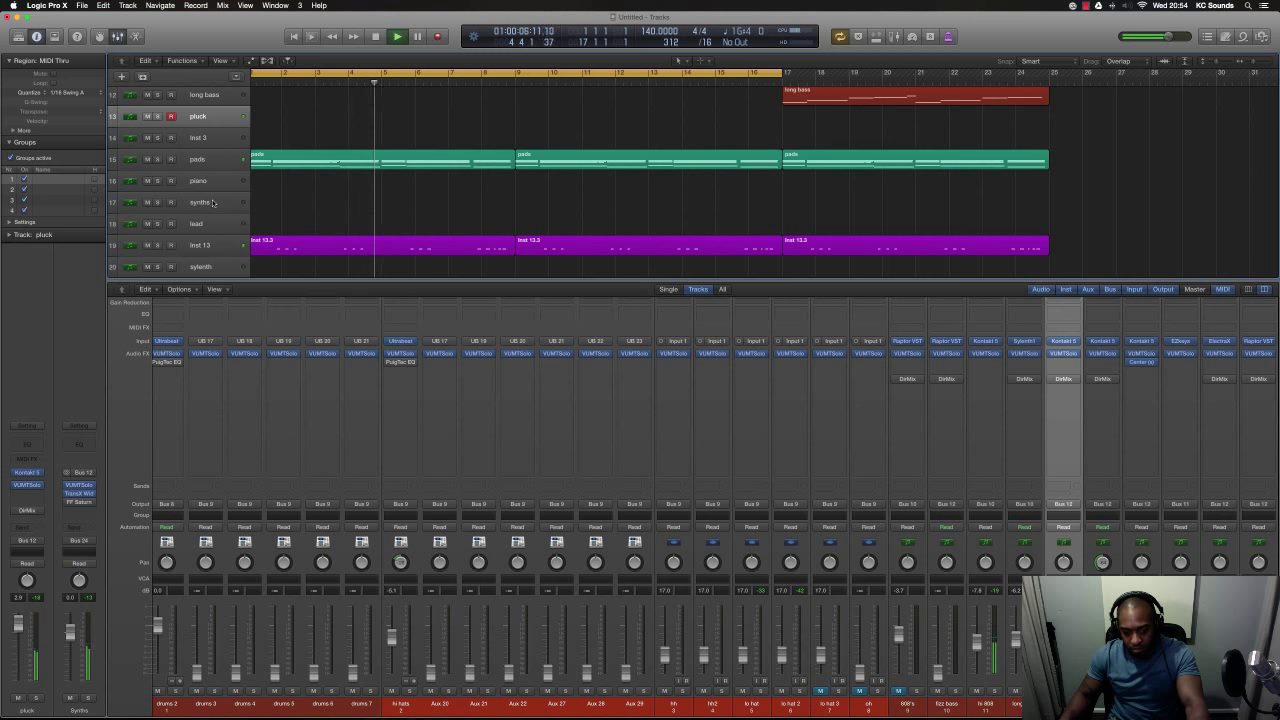
pyautogui.press('Return')
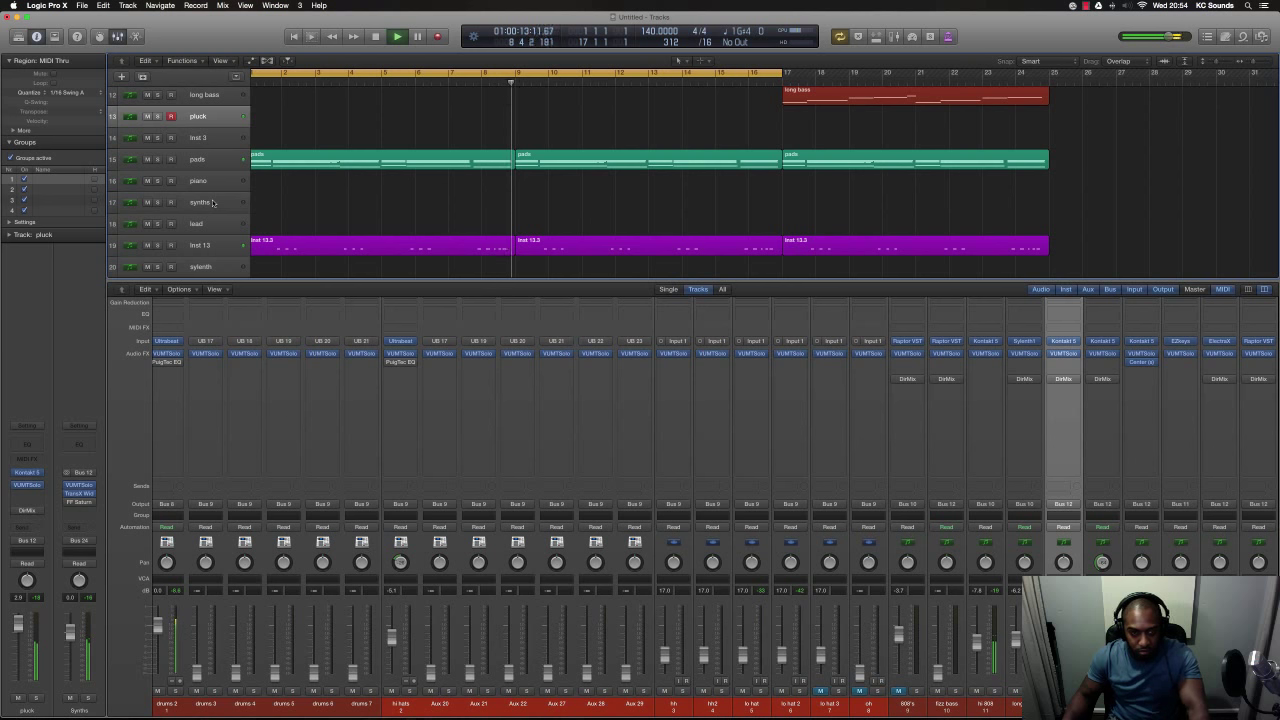
pyautogui.hotkey('shift', 'r')
pyautogui.press('Return')
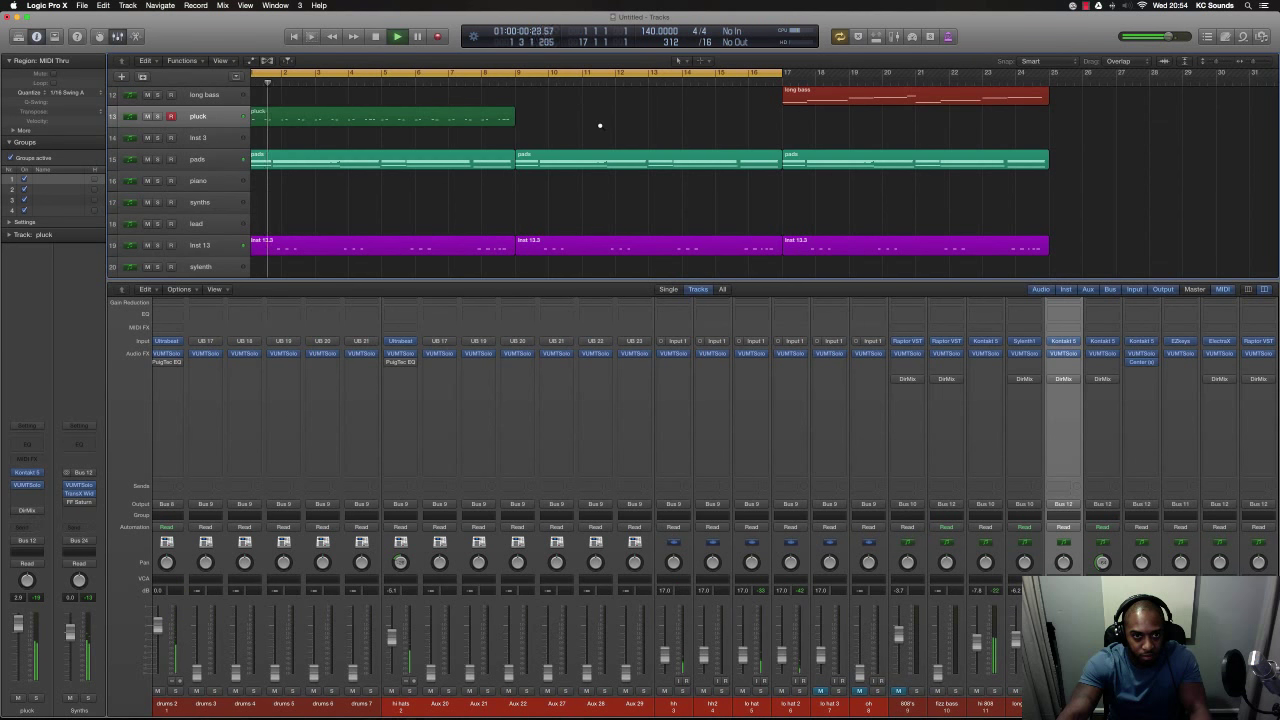
# - Delete the short drums 2 region in bar 8 and copy the long bass region to bar 9
pyautogui.scroll(6, 600, 125)
pyautogui.click(503, 95)
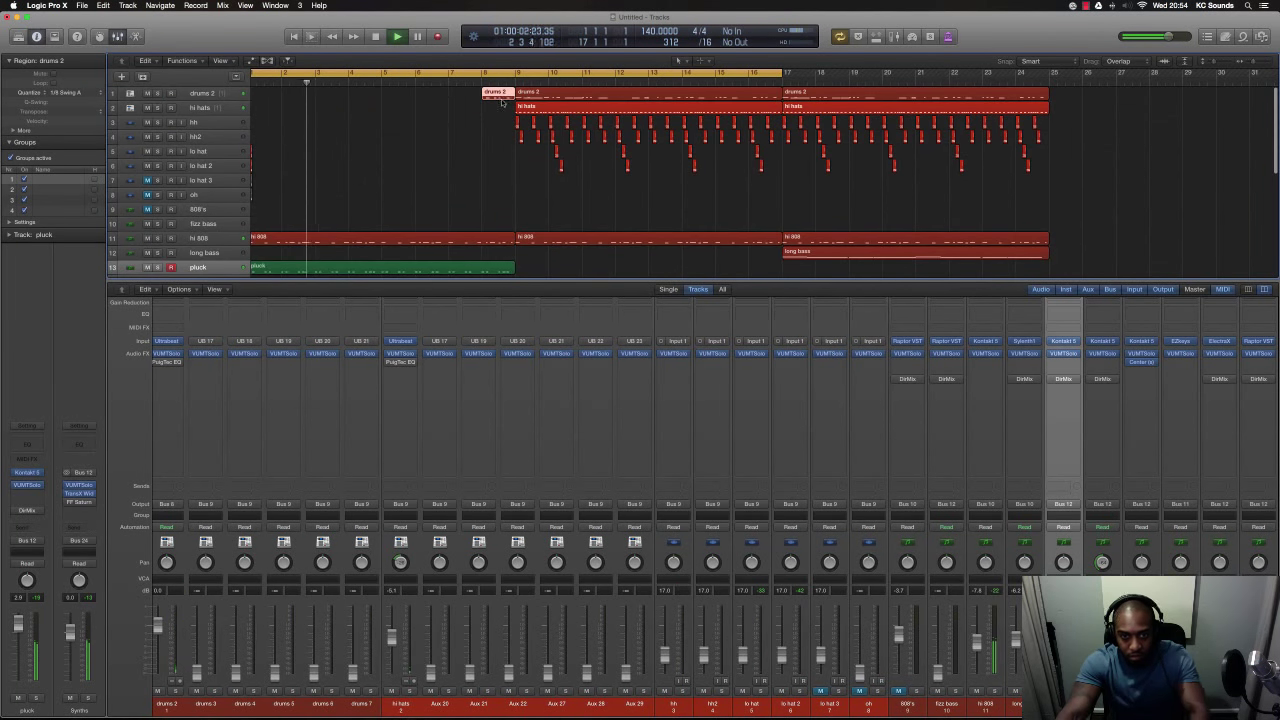
pyautogui.press('Delete')
pyautogui.moveTo(818, 261); pyautogui.dragTo(518, 263)
# - Split off and mute the last half bar before bar 9 on hi 808, pluck, pads and Inst 13, keeping crossing notes
pyautogui.press('super+Up')
pyautogui.press('super+Up')
pyautogui.moveTo(500, 148); pyautogui.dragTo(512, 257)
pyautogui.click(514, 259)
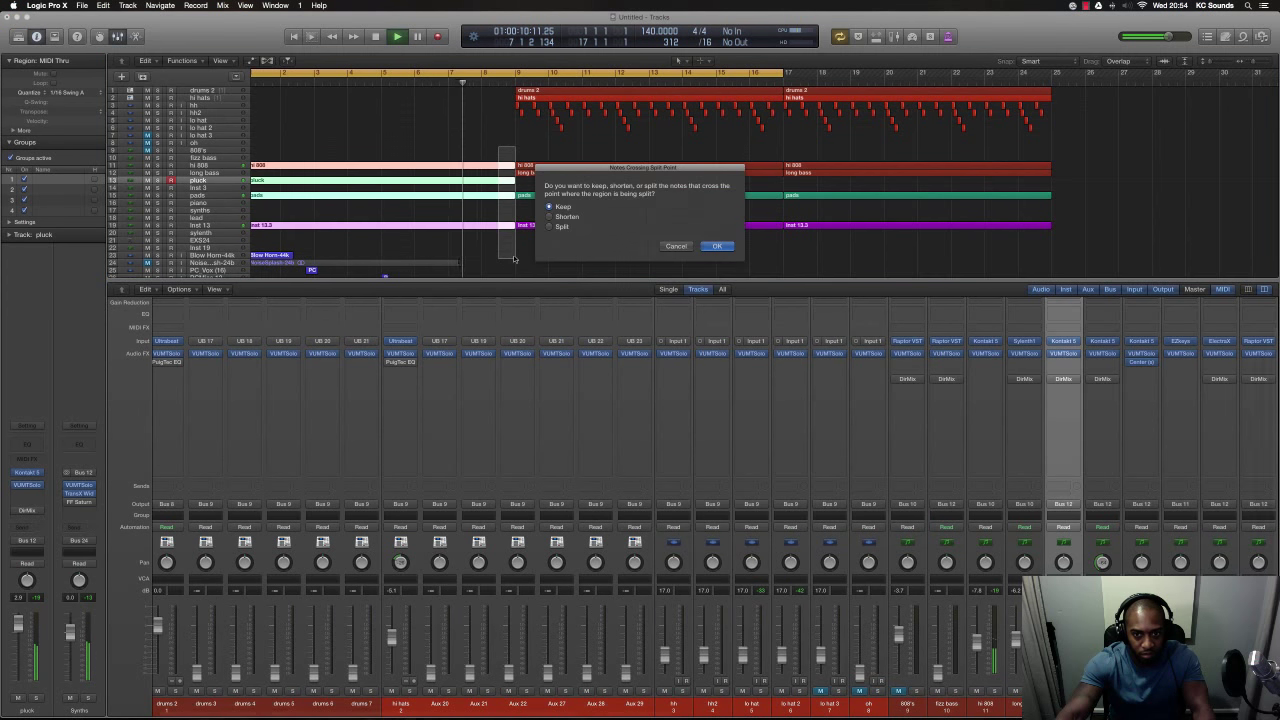
pyautogui.click(716, 246)
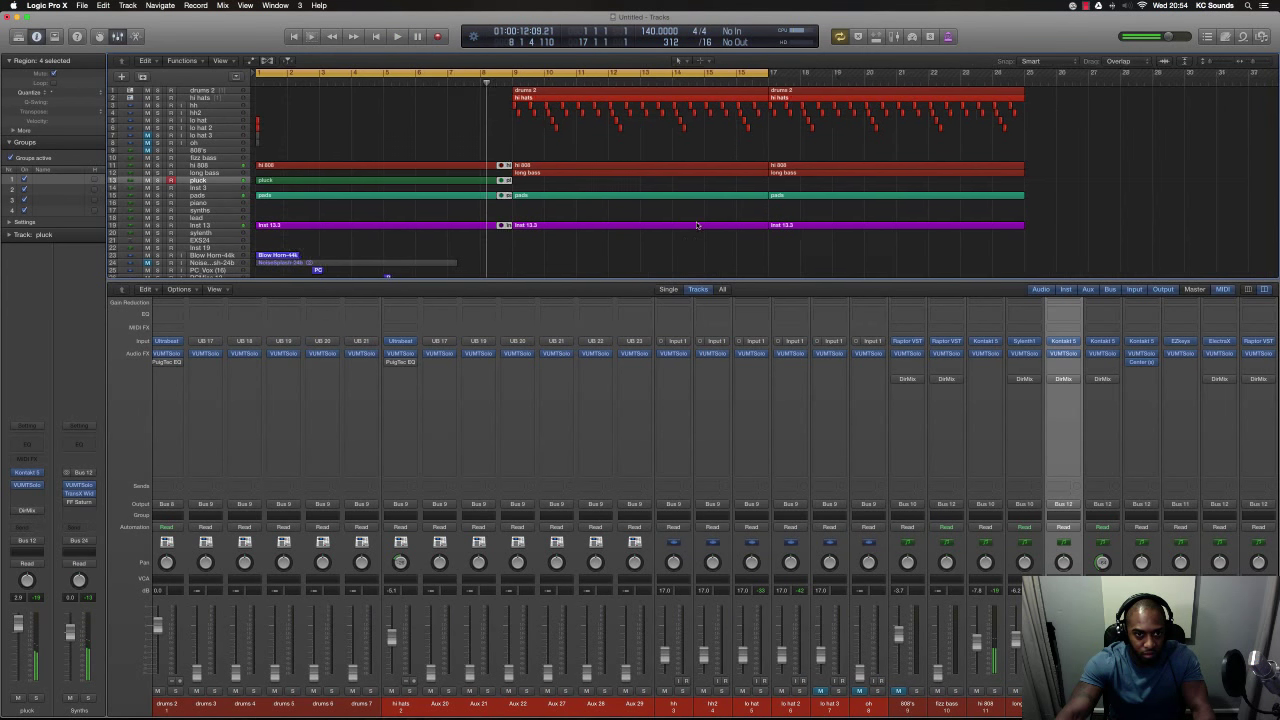
# - Move the SFX Rize 21 region so it starts at bar 7 and leads into the drum entry
pyautogui.press('super+Left')
pyautogui.scroll(-2, 650, 240)
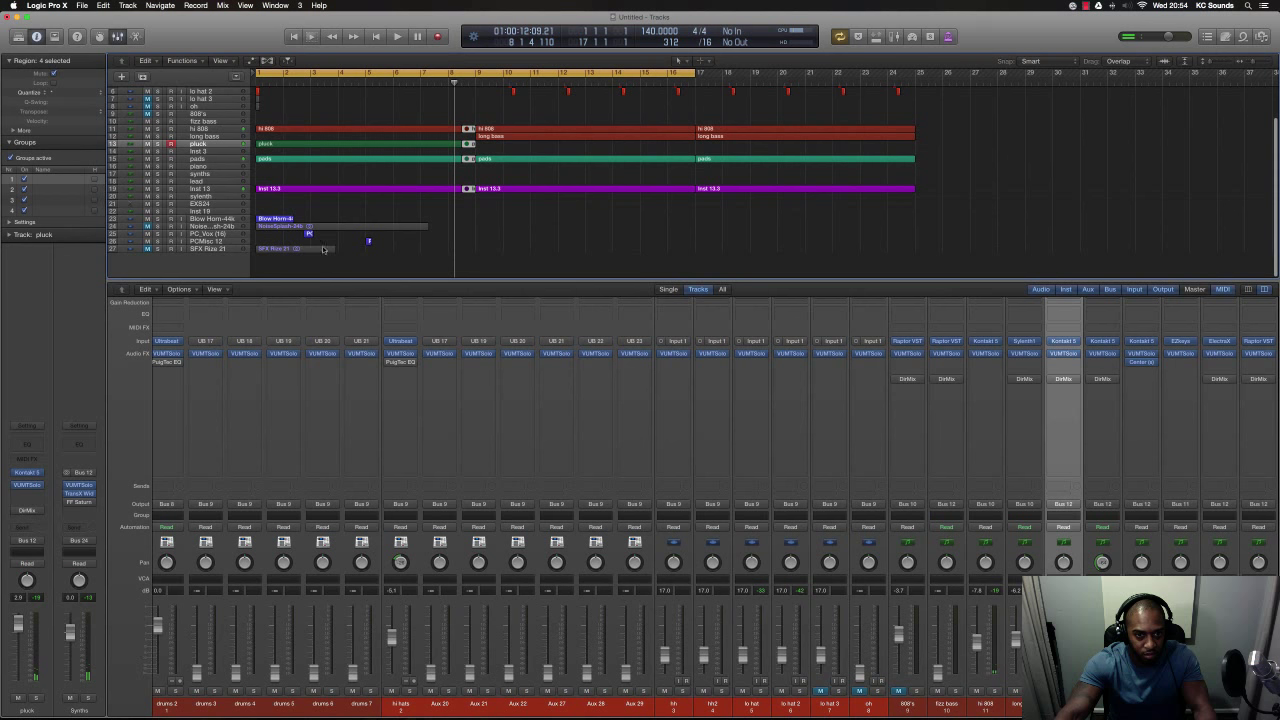
pyautogui.moveTo(323, 249); pyautogui.dragTo(436, 253)
pyautogui.press('super+Down')
pyautogui.press('super+Down')
pyautogui.press('super+Down')
pyautogui.press('super+Down')
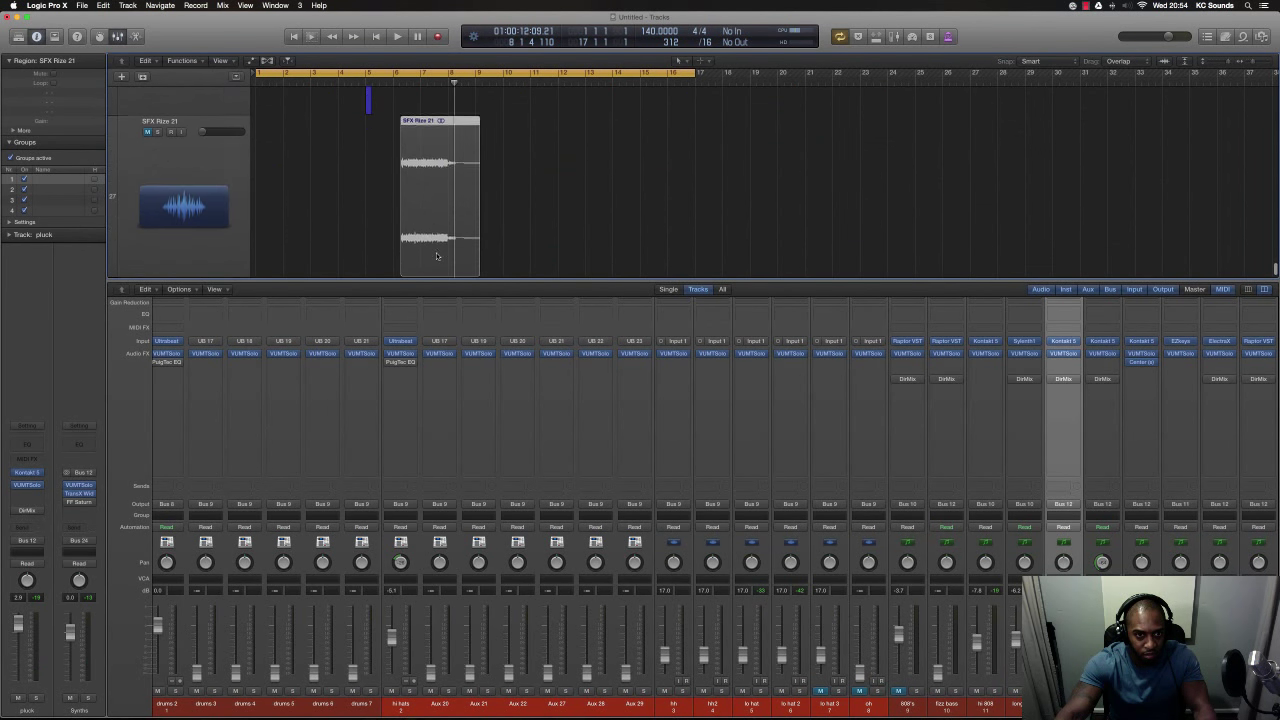
pyautogui.moveTo(430, 125); pyautogui.dragTo(494, 123)
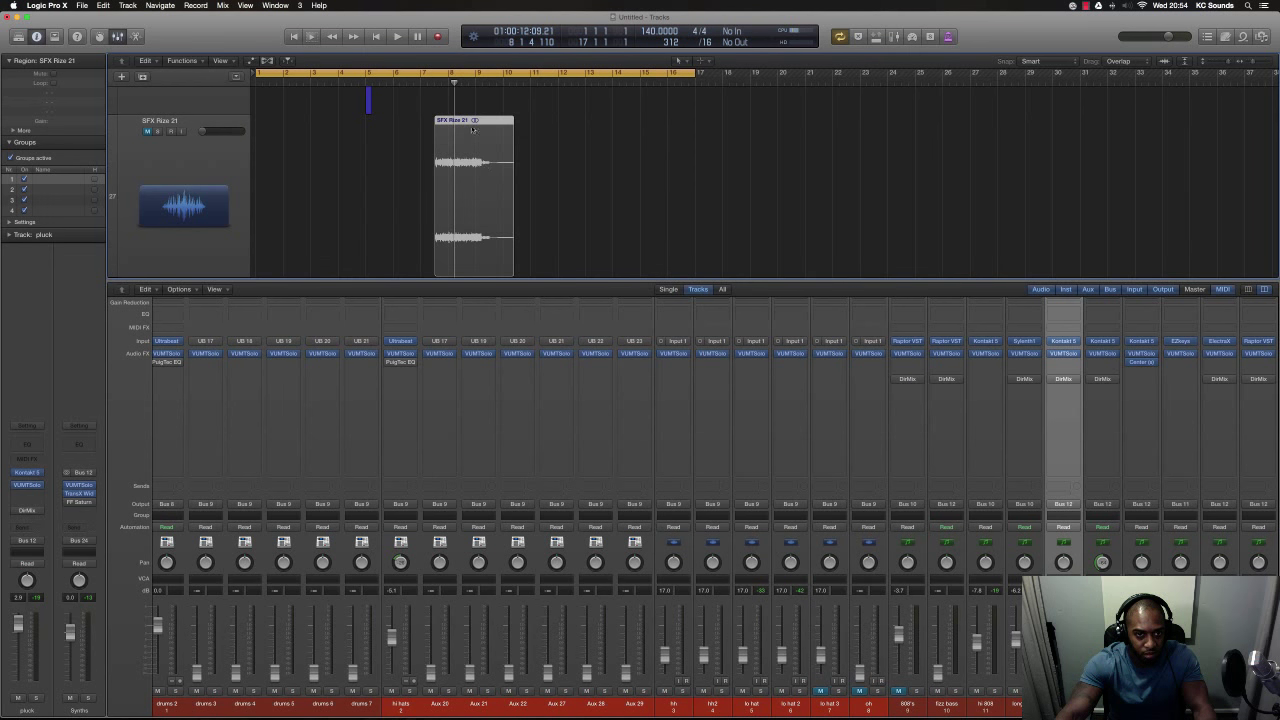
pyautogui.moveTo(472, 130); pyautogui.dragTo(458, 130)
# - Hide the mixer, then raise the SFX Rize 21 track's volume and unmute it
pyautogui.press('cmd+Right')
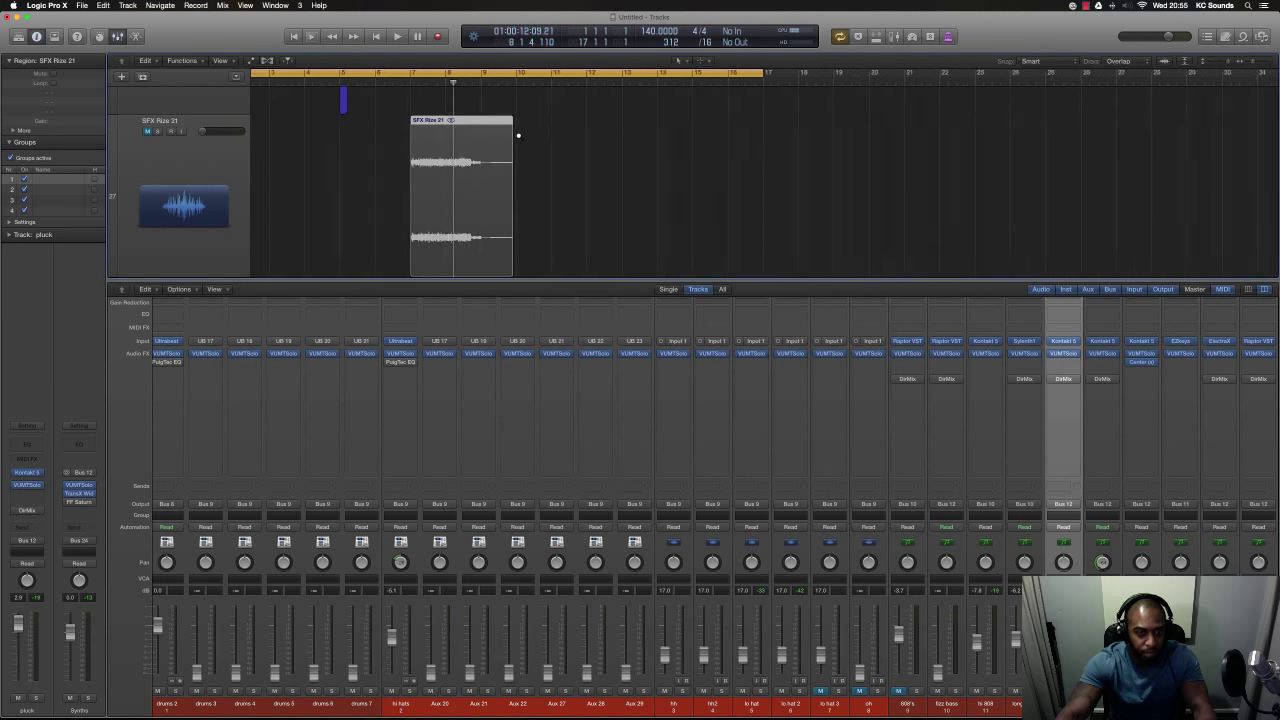
pyautogui.press('super+Right')
pyautogui.press('super+Right')
pyautogui.press('super+Right')
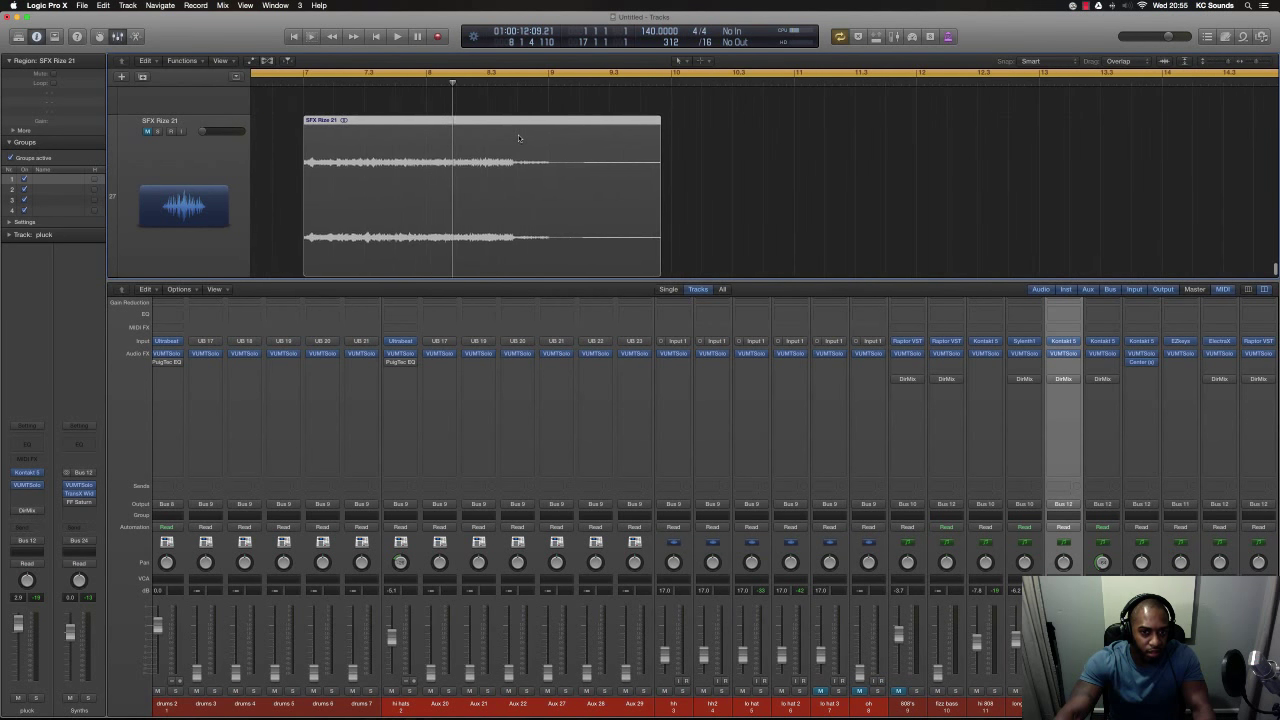
pyautogui.hscroll(1, 519, 138)
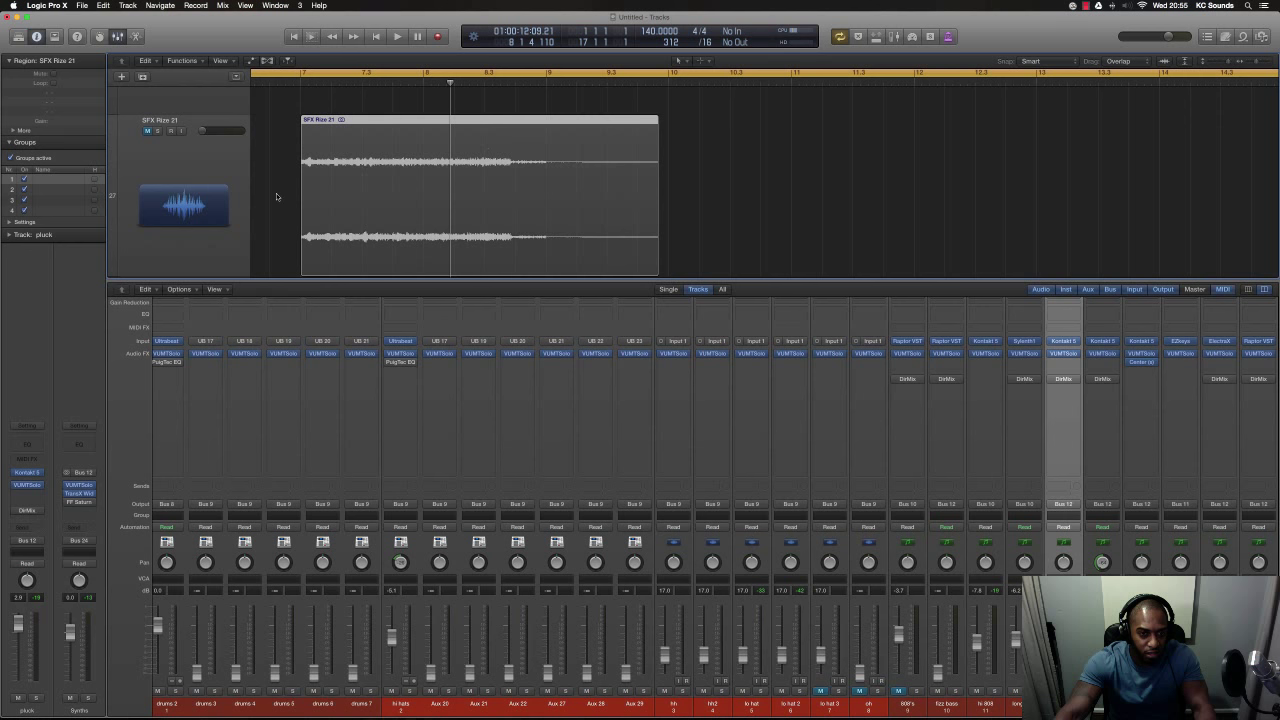
pyautogui.press('x')
pyautogui.scroll(-2, 488, 268)
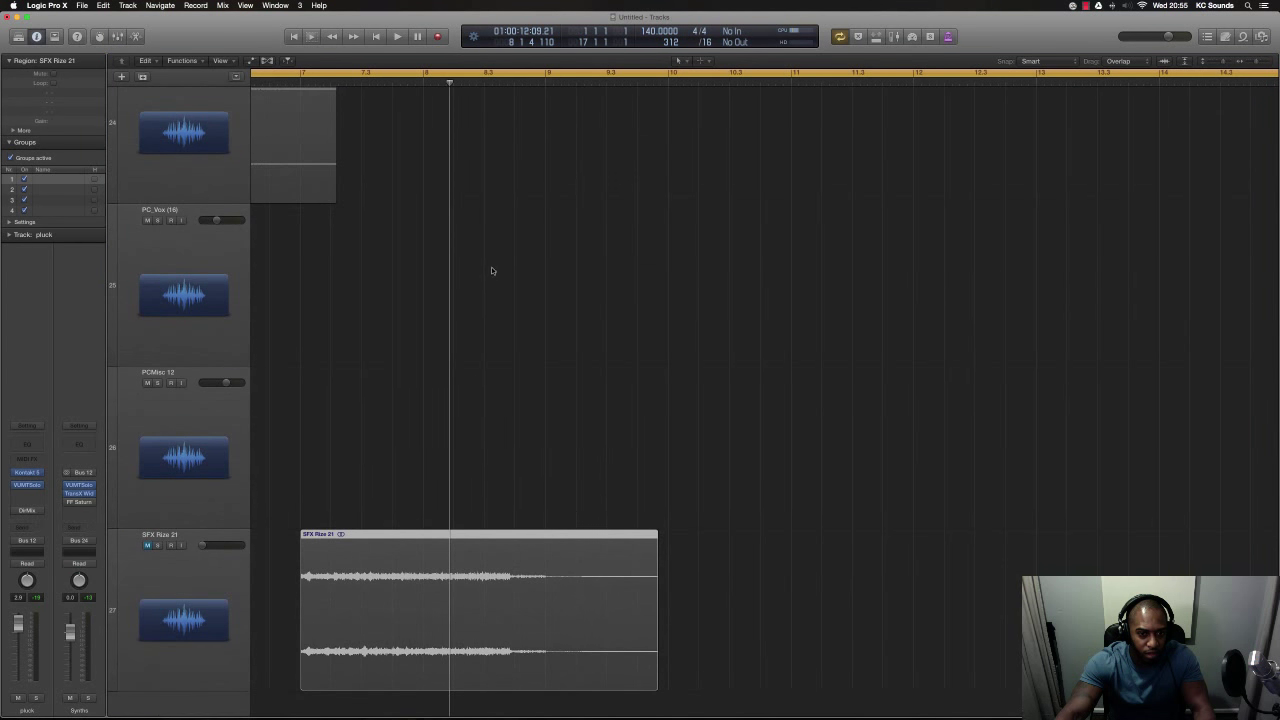
pyautogui.press('super+Left')
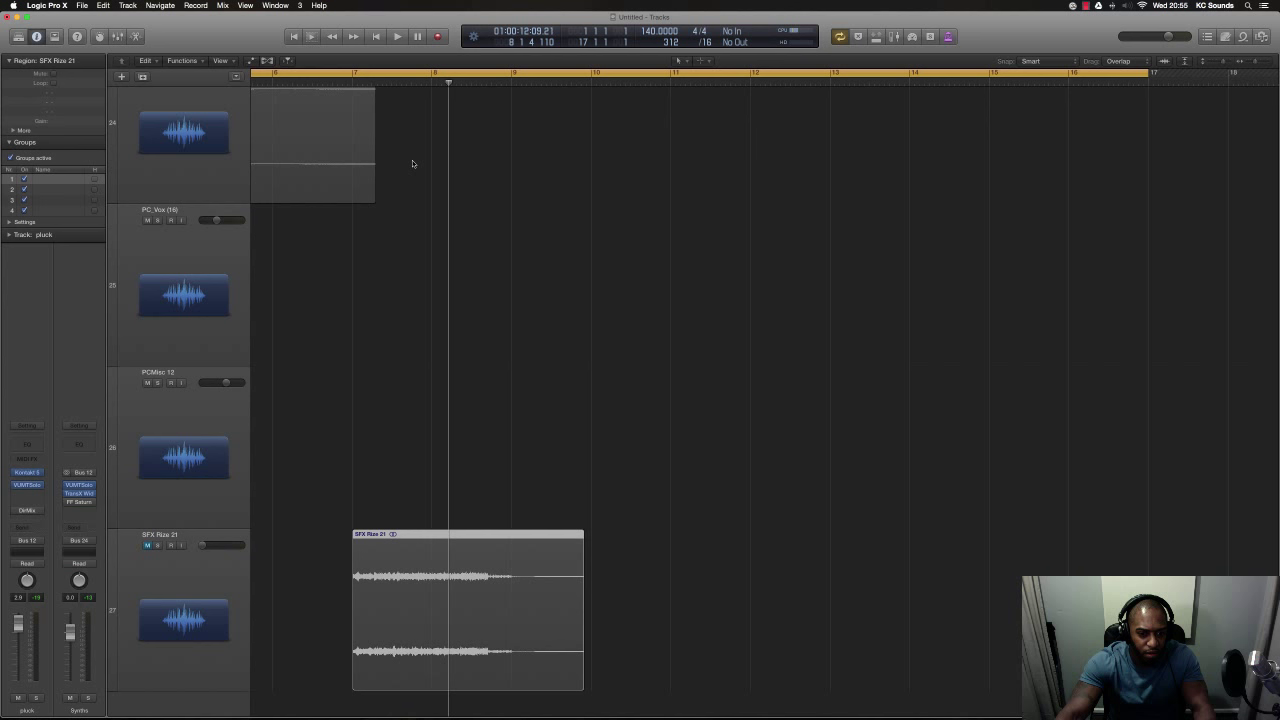
pyautogui.click(531, 554)
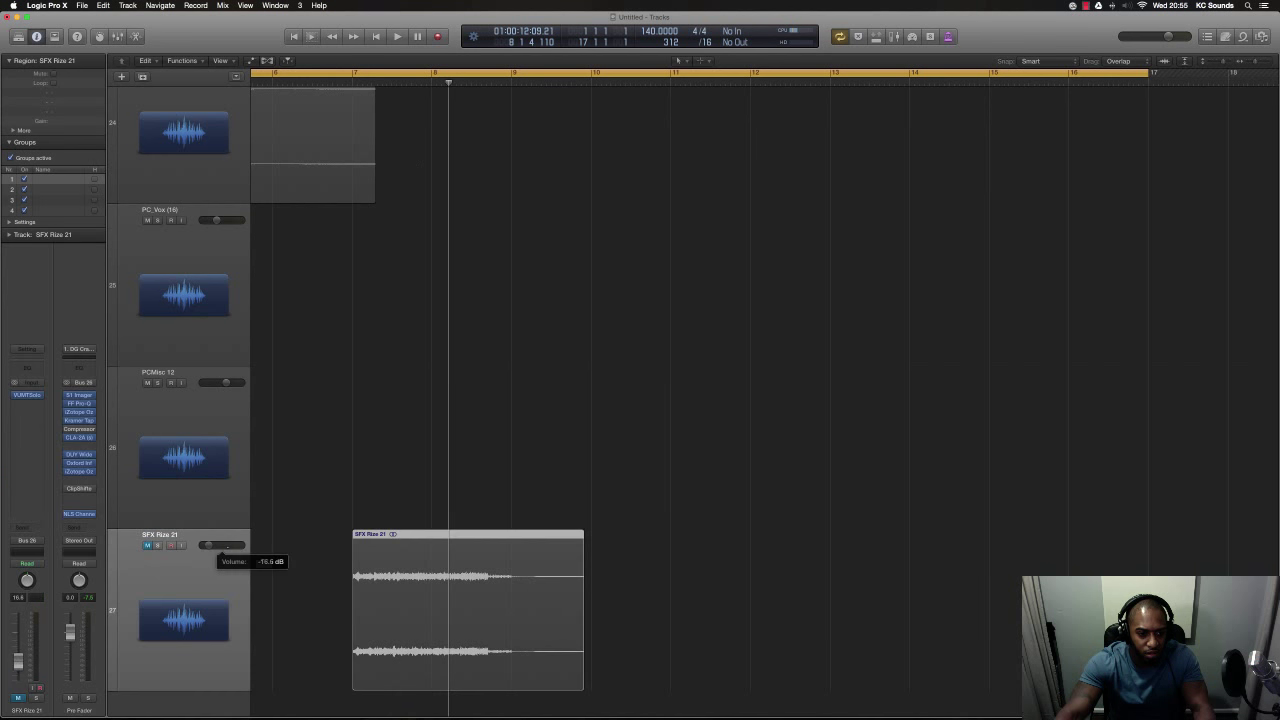
pyautogui.click(262, 561)
# - Play the arrangement from bar 1 past the transition at bar 9 and stop in bar 10
pyautogui.press('super+Up')
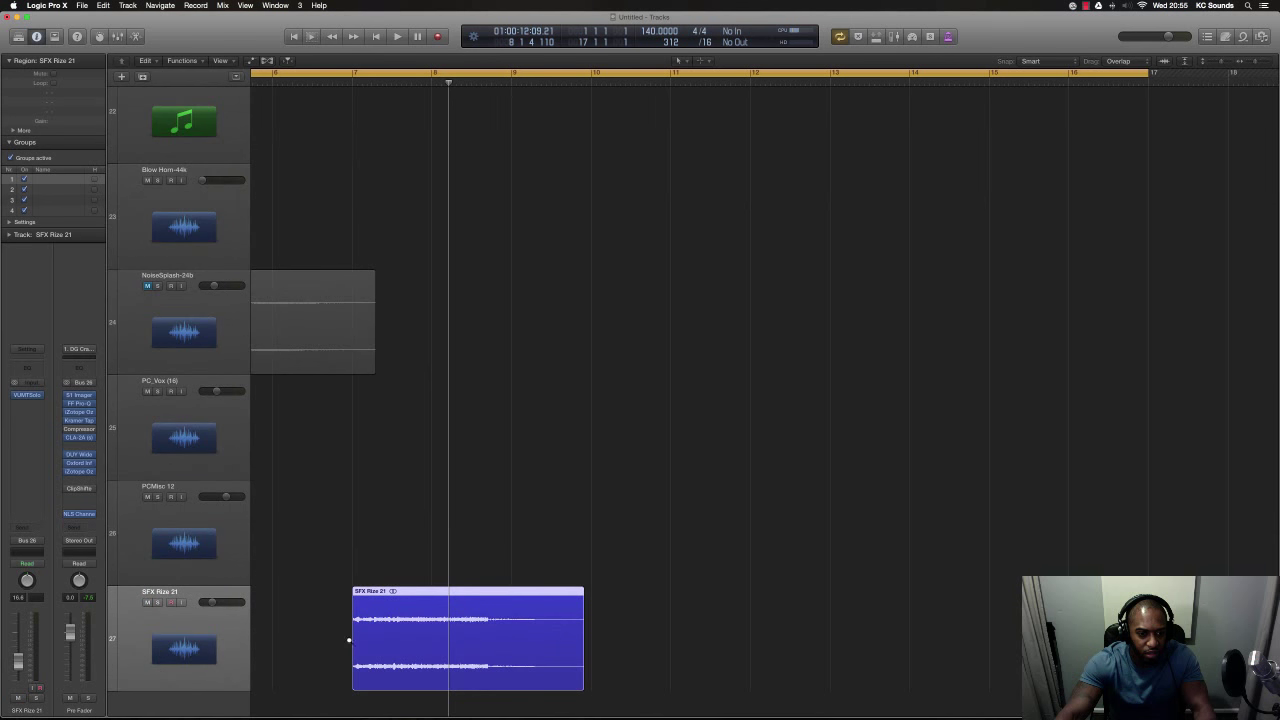
pyautogui.press('super+Up')
pyautogui.press('super+Up')
pyautogui.press('super+Up')
pyautogui.press('super+Up')
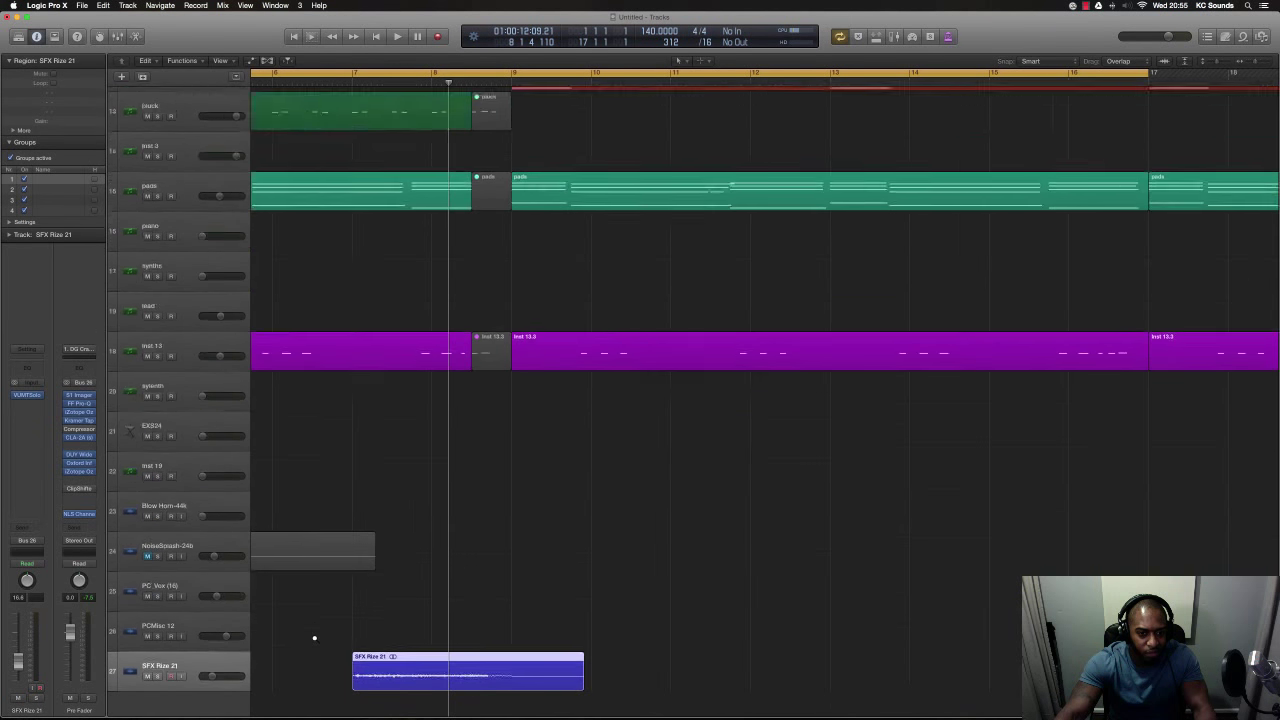
pyautogui.press('super+Up')
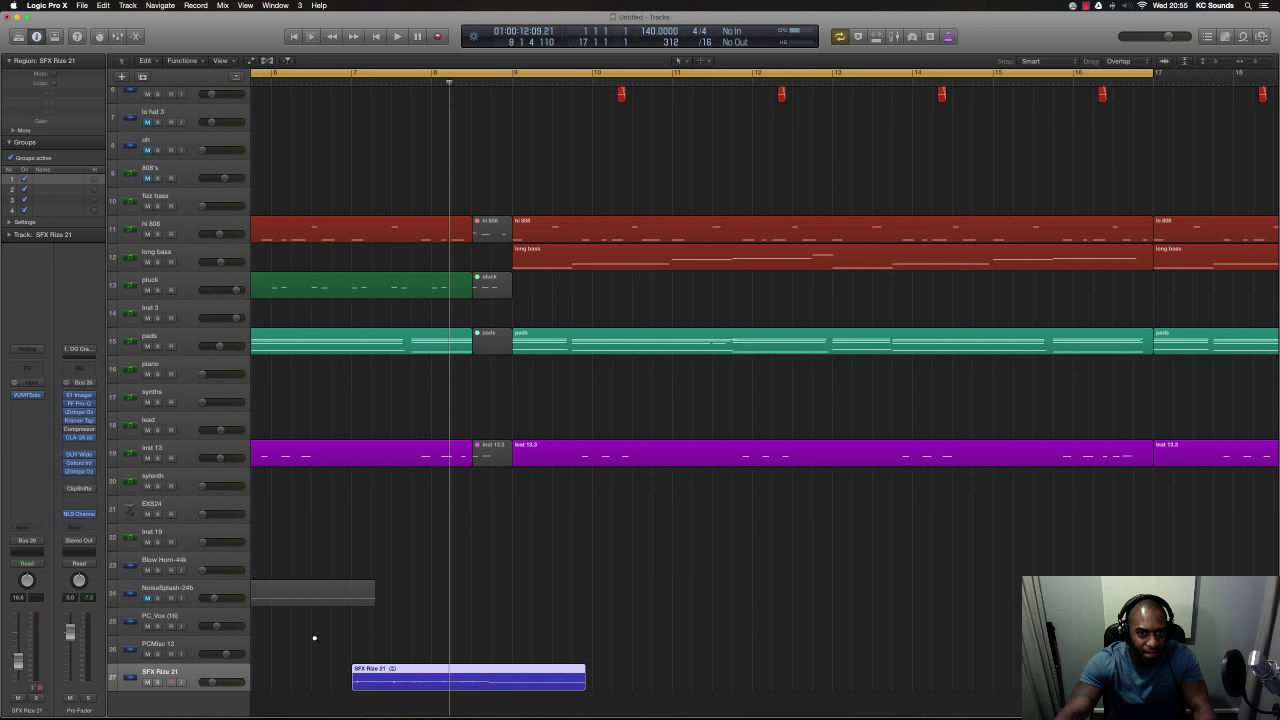
pyautogui.press('super+Up')
pyautogui.press('super+Up')
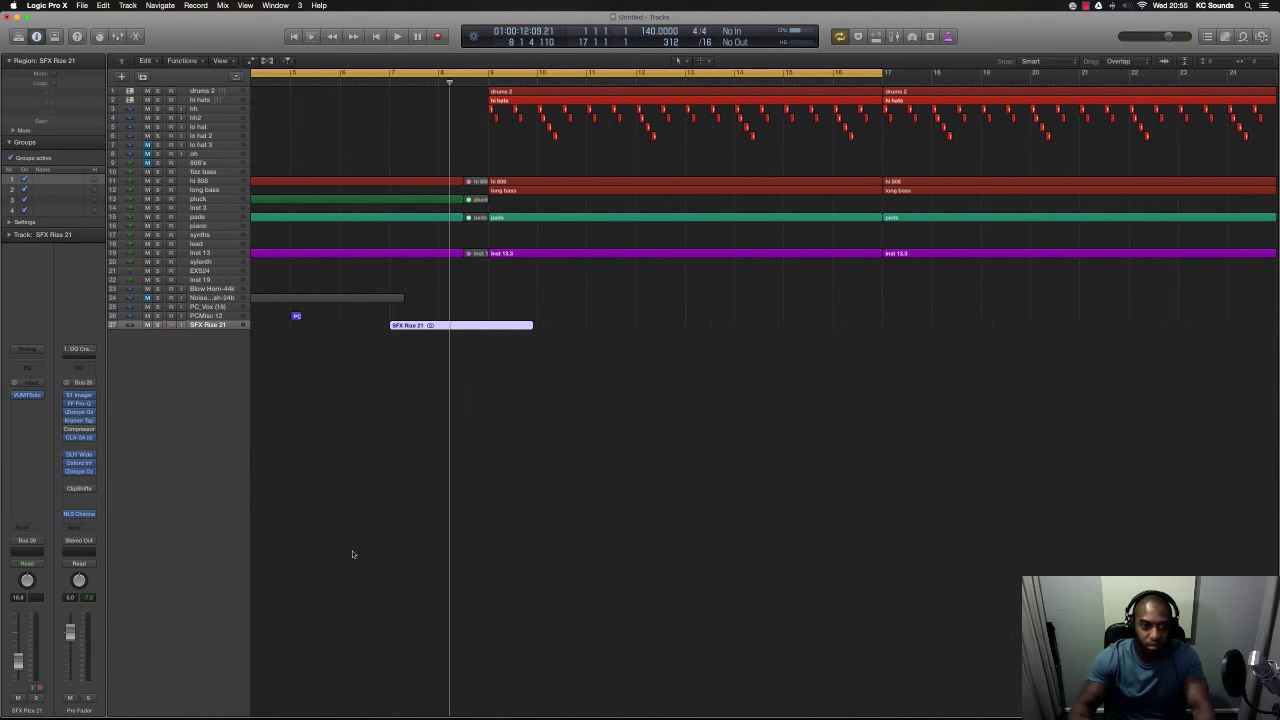
pyautogui.press('Return')
pyautogui.press('super+Left')
pyautogui.press('space')
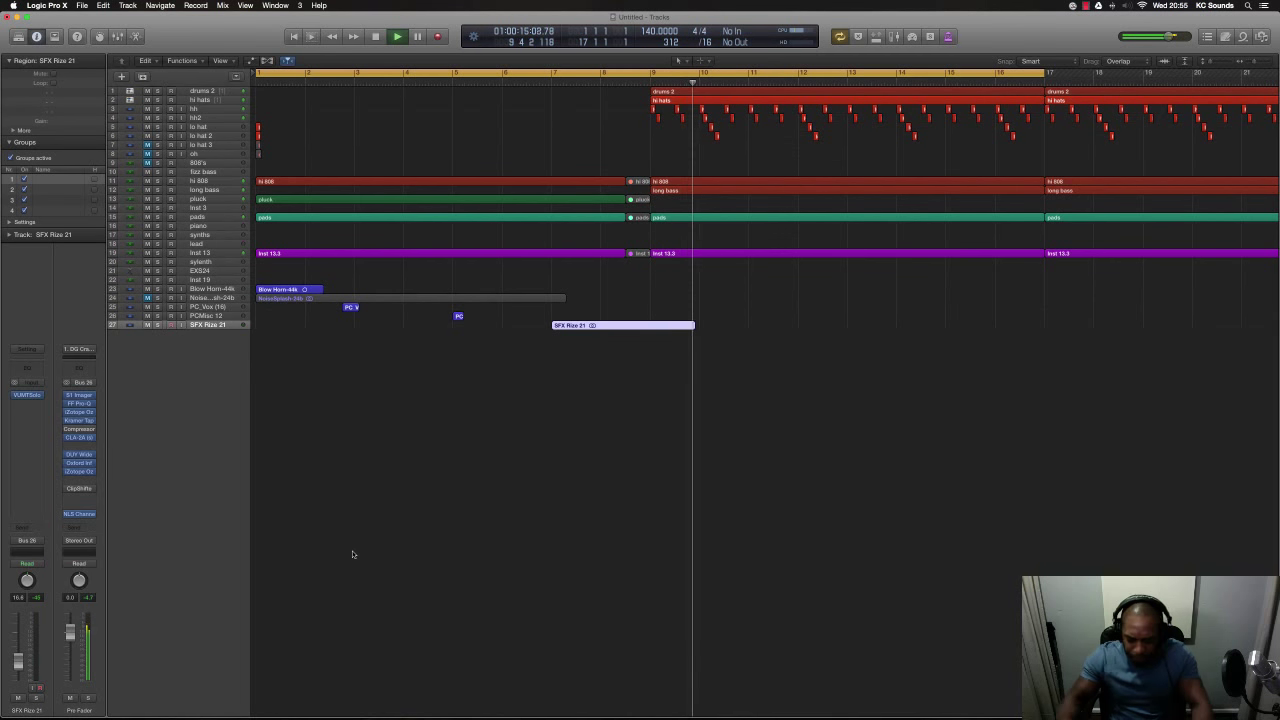
pyautogui.press('space')
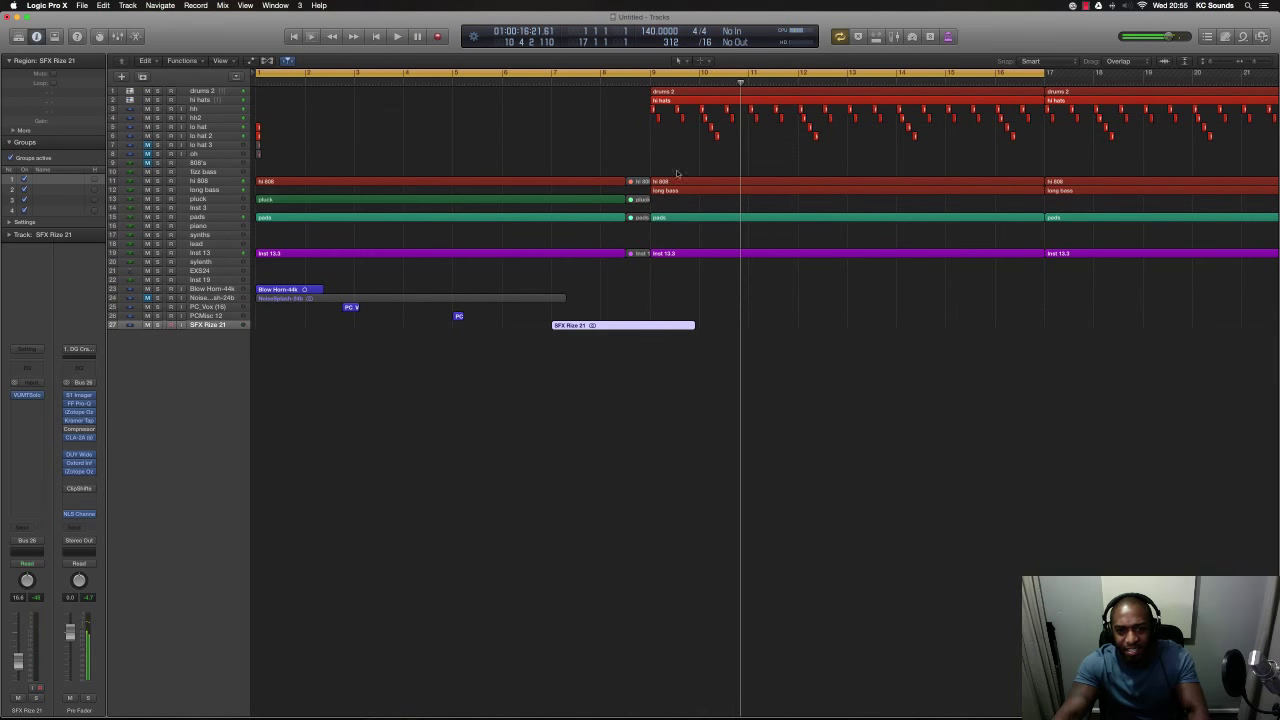
# - Delete the long bass region between bars 9 and 17 and play from just before bar 9
pyautogui.click(698, 192)
pyautogui.click(698, 197)
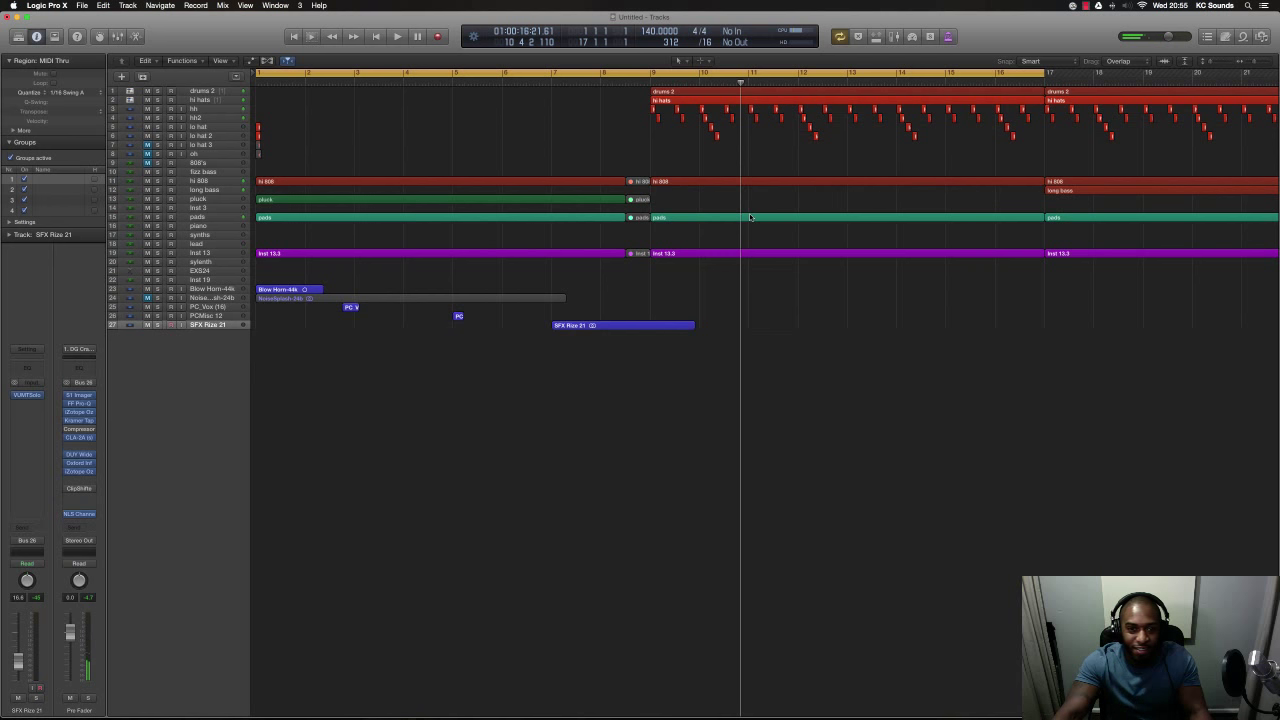
pyautogui.scroll(-6, 749, 214)
pyautogui.press('super+Down')
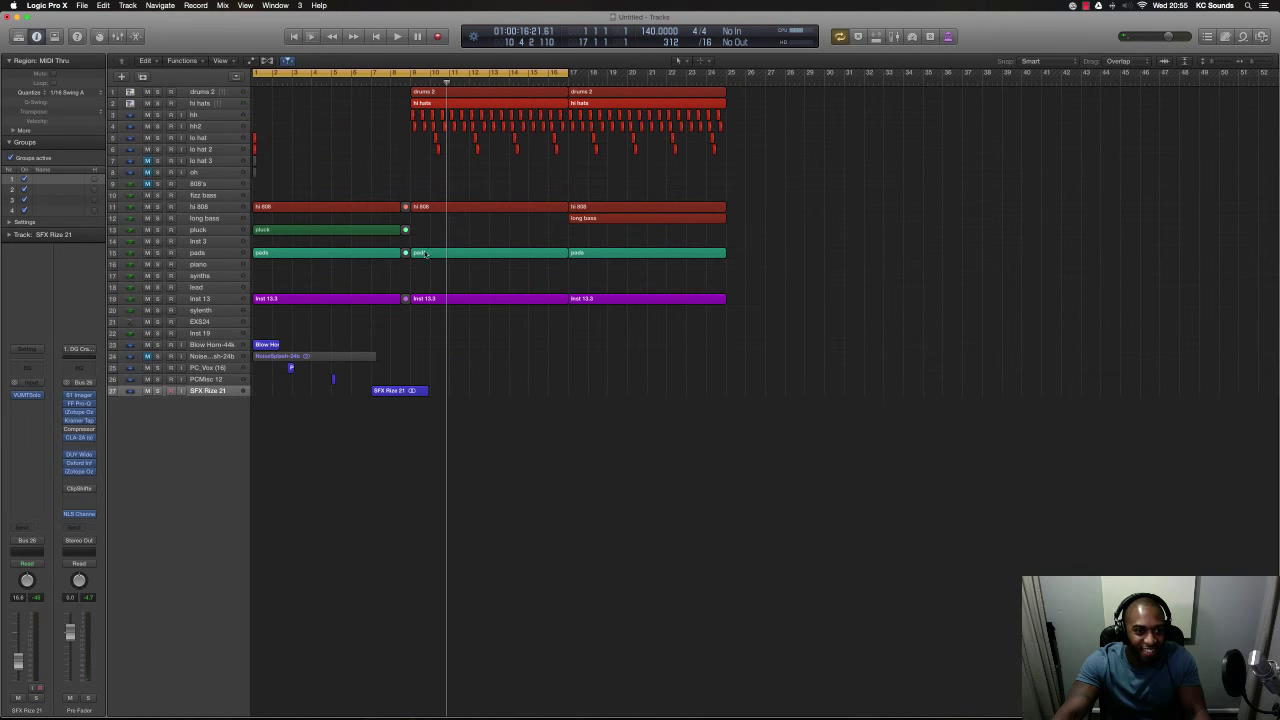
pyautogui.doubleClick(404, 82)
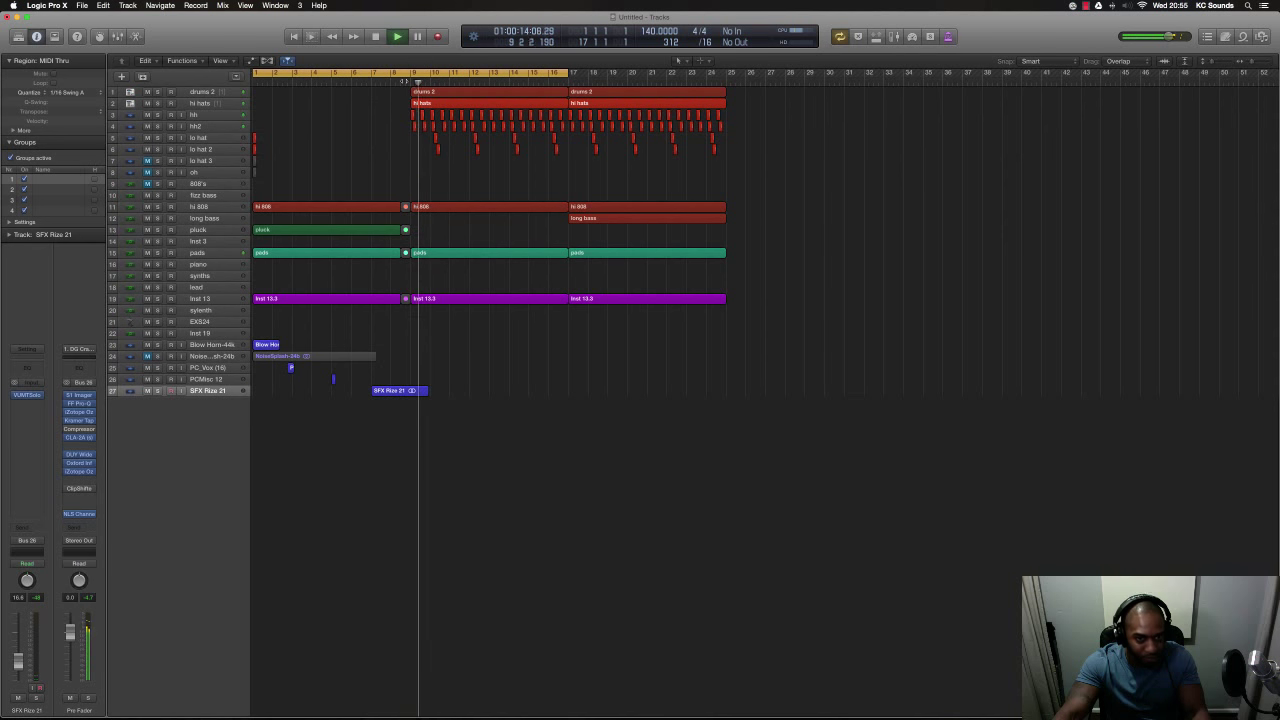
# - Select the 808's track, play the arrangement from bar 1 and turn off cycle mode
pyautogui.click(215, 187)
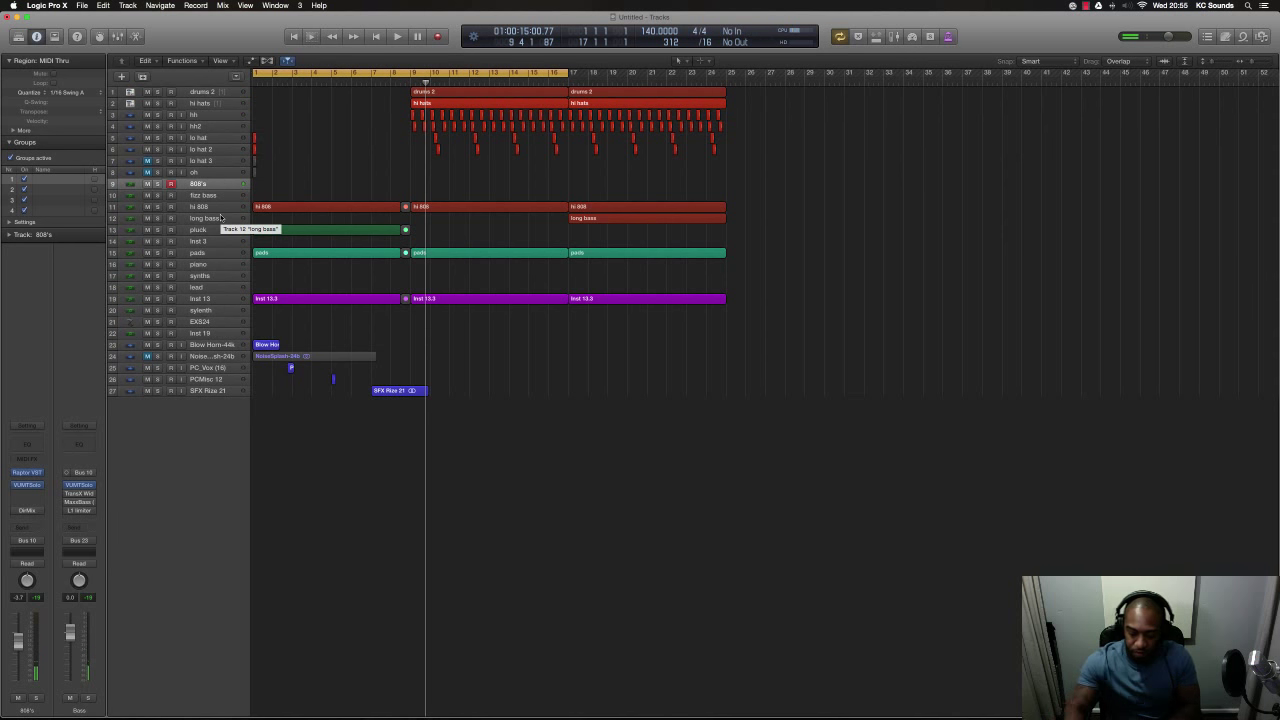
pyautogui.press('Return')
pyautogui.press('space')
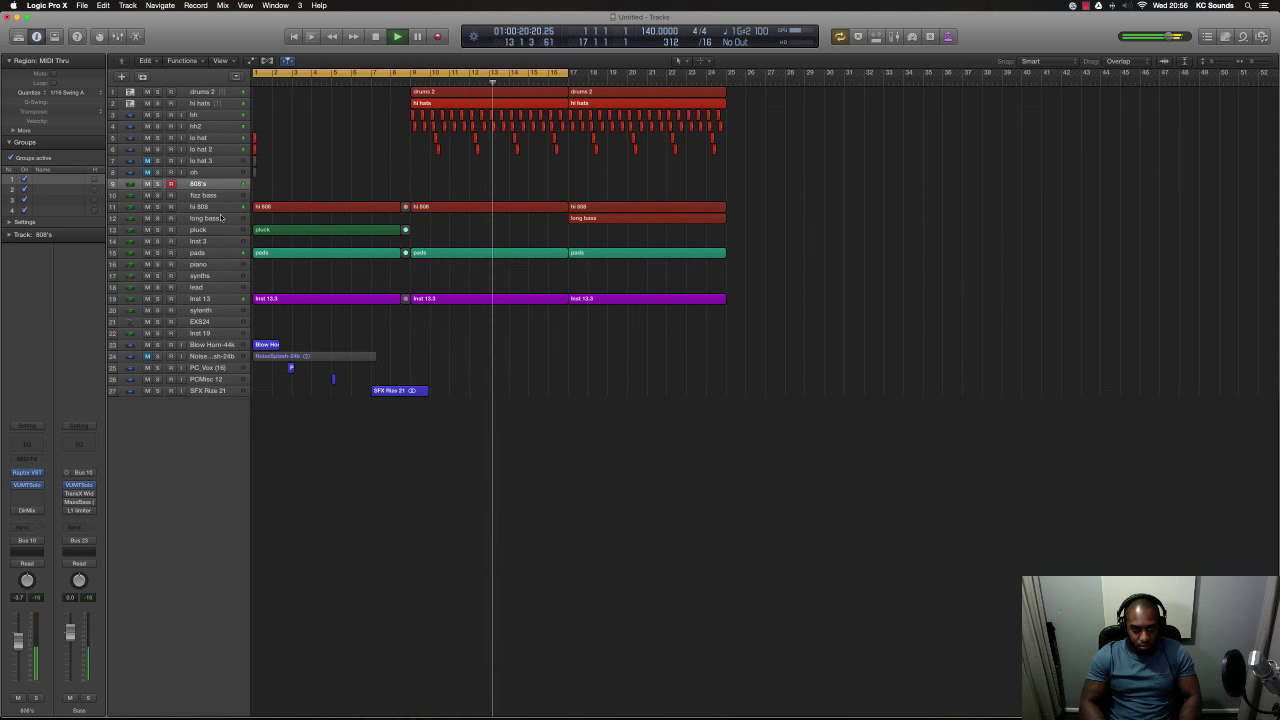
pyautogui.press('c')
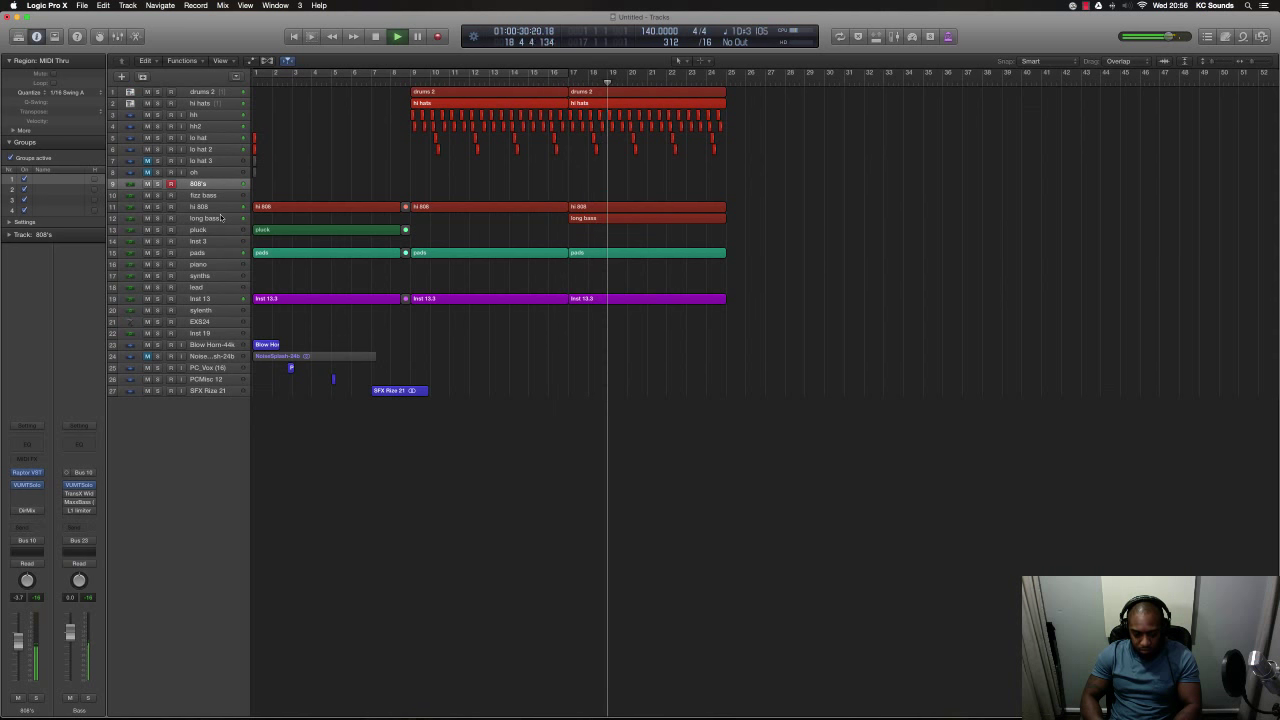
pyautogui.press('space')
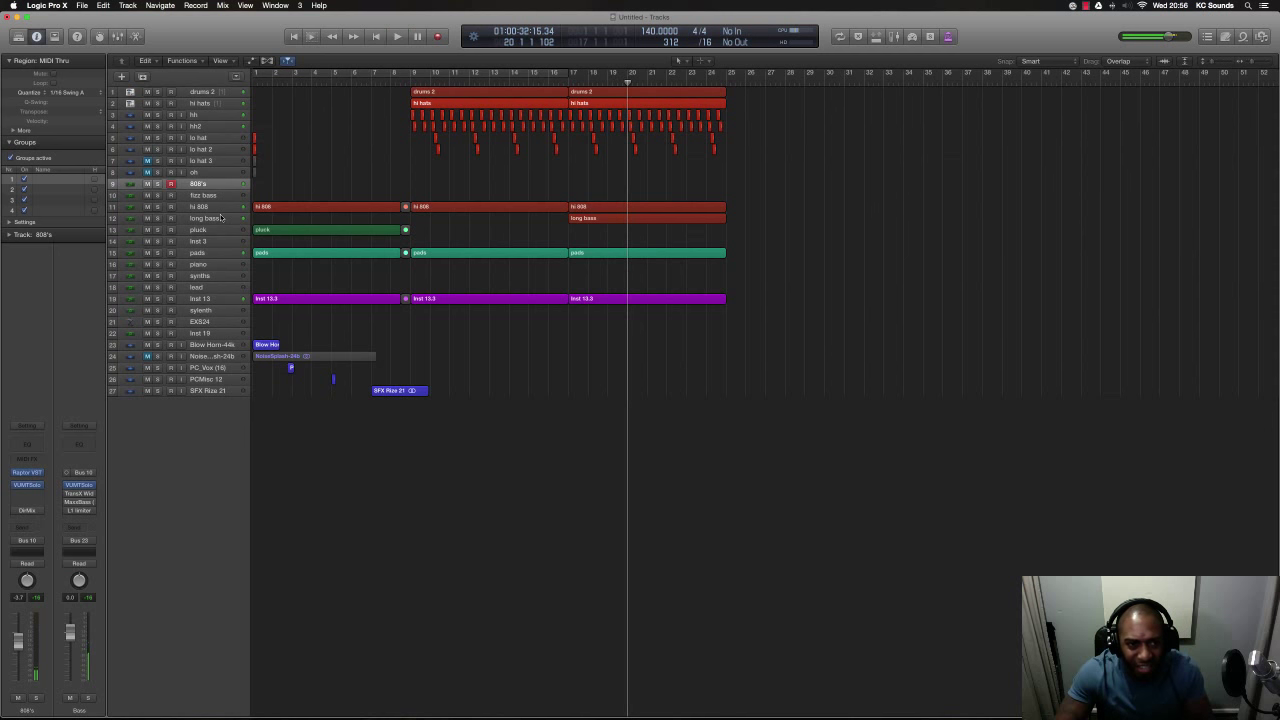
pyautogui.click(462, 74)
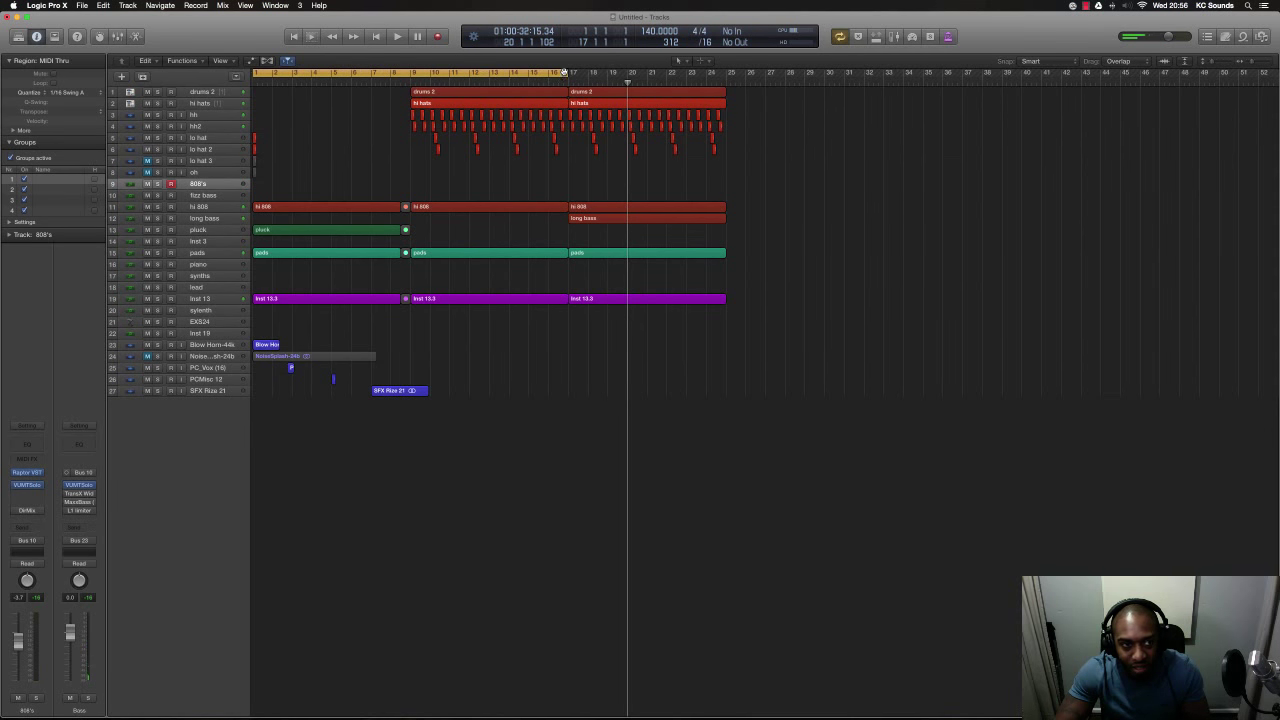
pyautogui.click(564, 73)
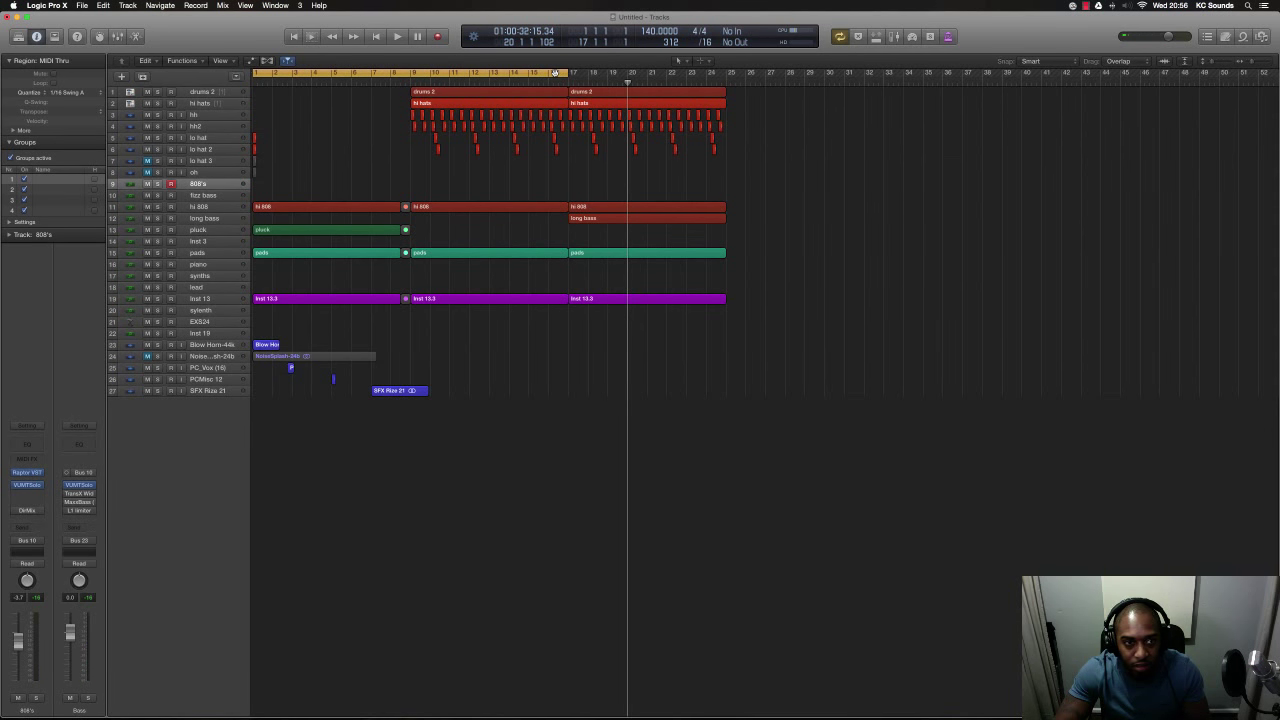
pyautogui.click(557, 74)
# - Play from bar 1 into bar 9, stop, and copy the PC_Vox and PCMisc 12 regions eight bars later
pyautogui.press('space')
pyautogui.press('space')
pyautogui.press('Return')
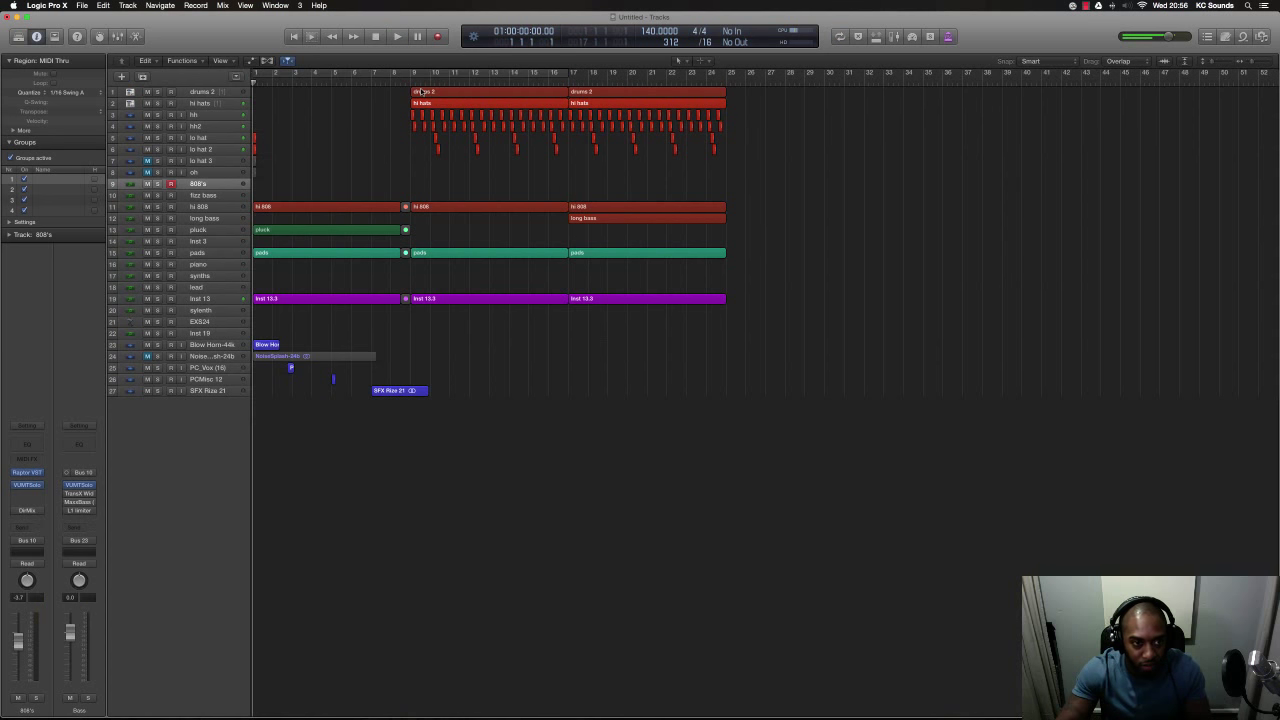
pyautogui.press('space')
pyautogui.press('super+Down')
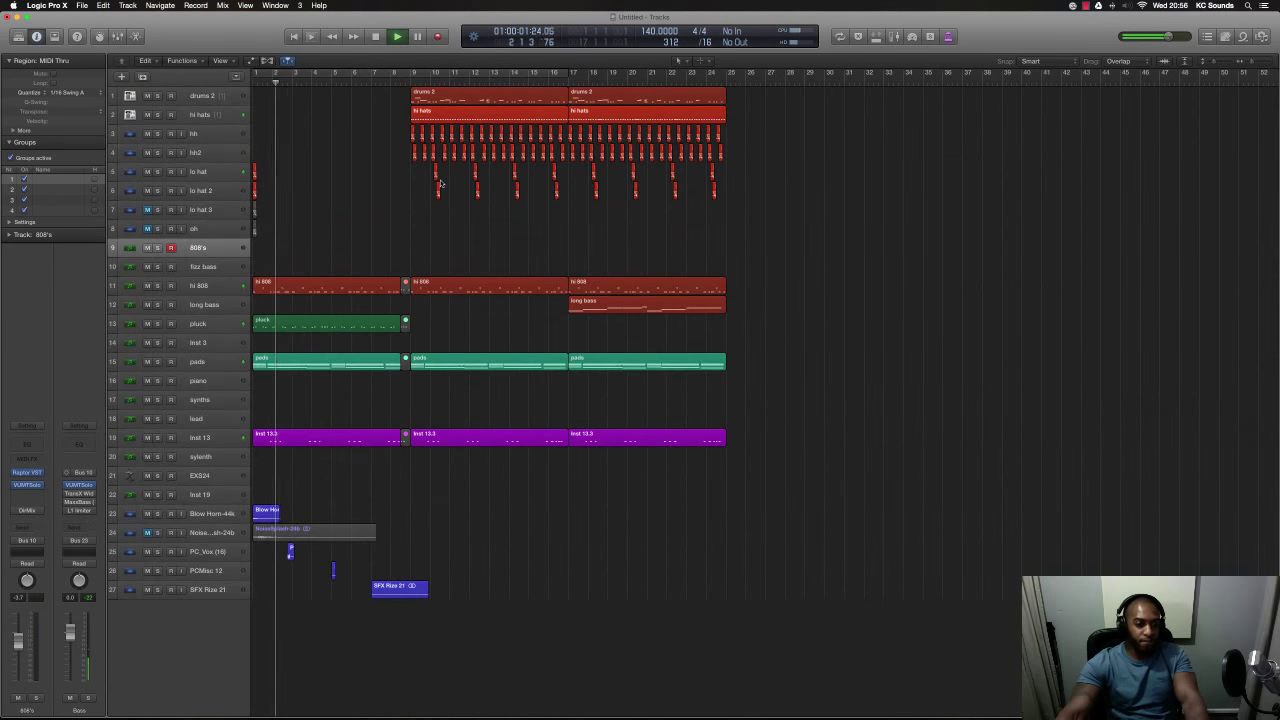
pyautogui.press('super+Down')
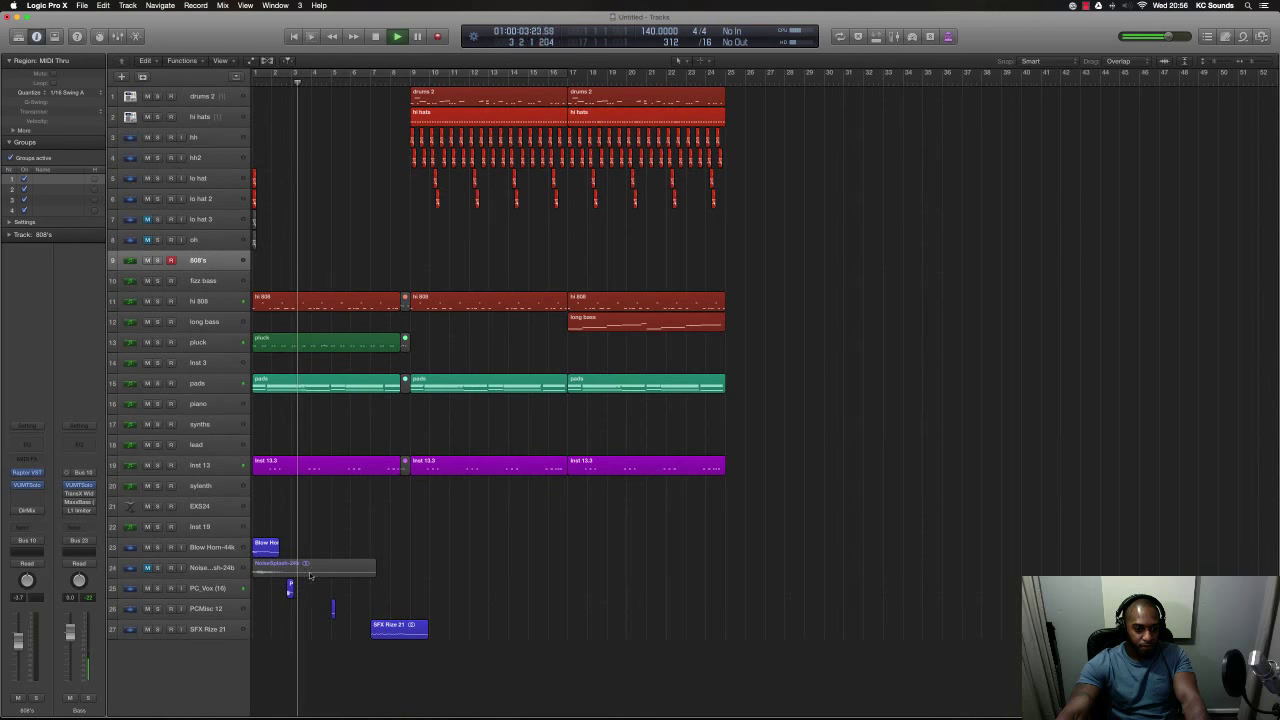
pyautogui.moveTo(364, 618); pyautogui.dragTo(446, 603)
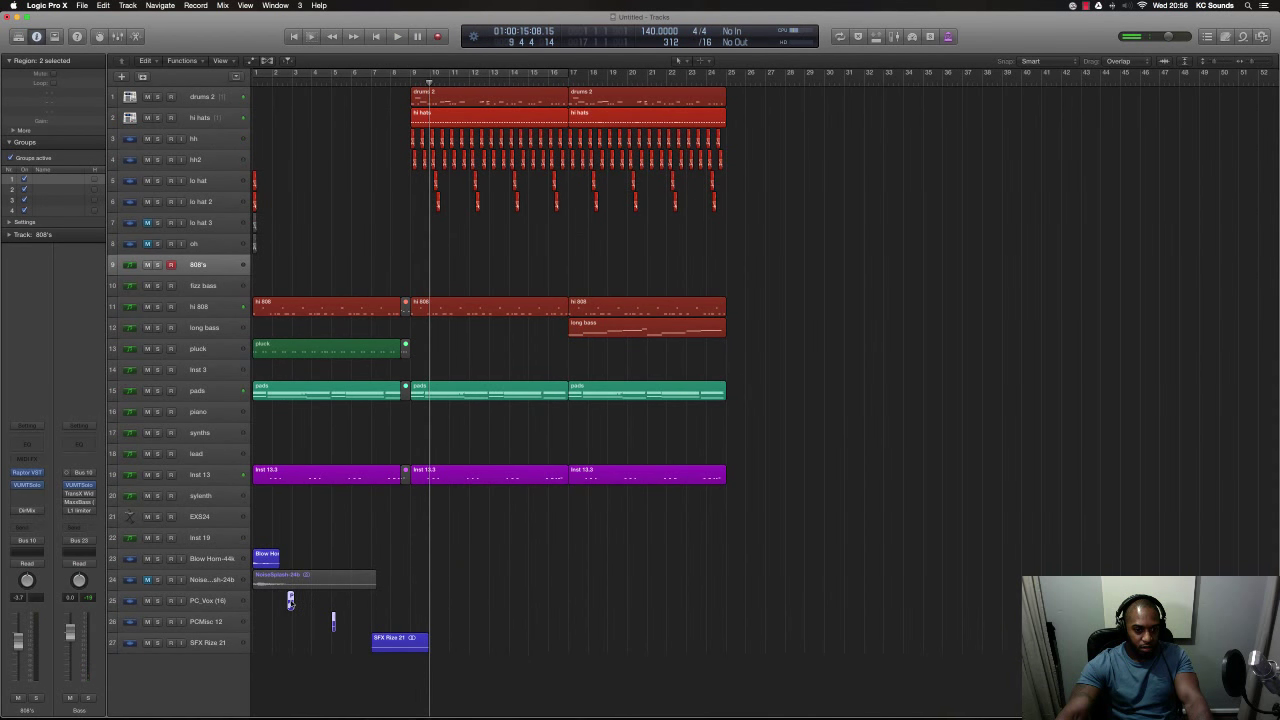
pyautogui.moveTo(428, 617); pyautogui.dragTo(448, 617)
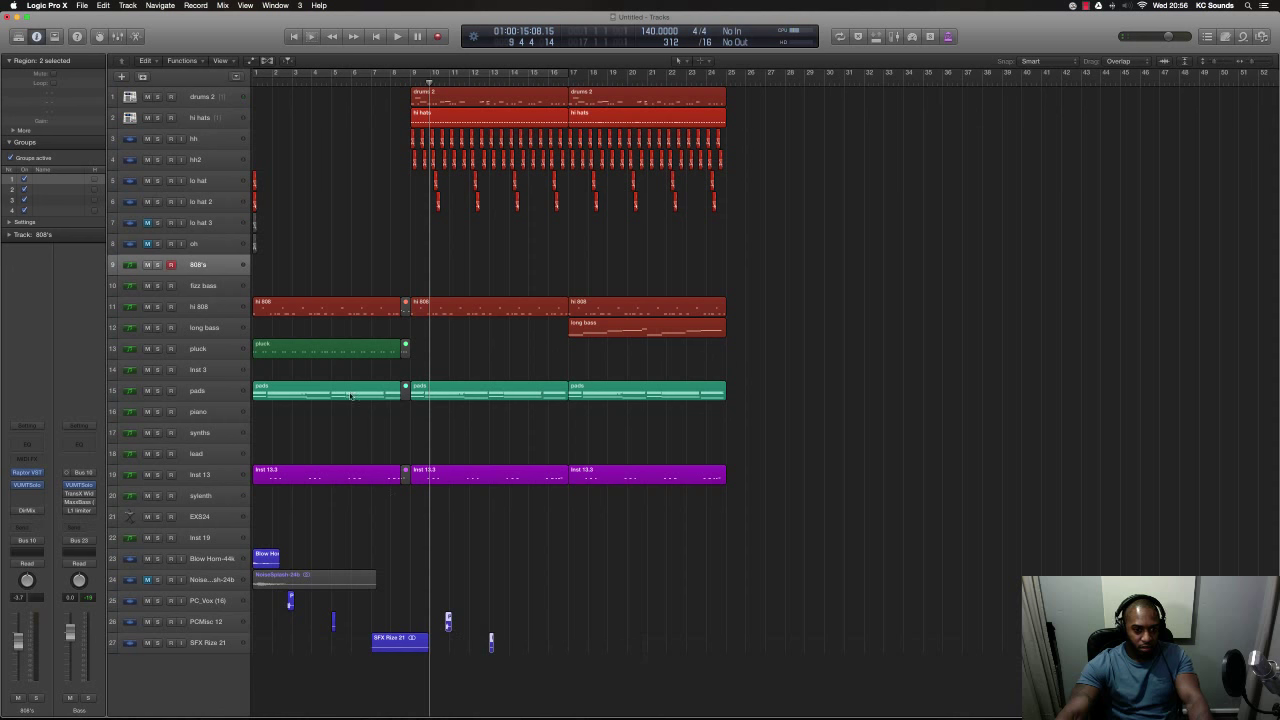
# - Delete the Inst 13 part between bars 1 and 9 and play the arrangement from bar 1
pyautogui.click(329, 474)
pyautogui.press('Delete')
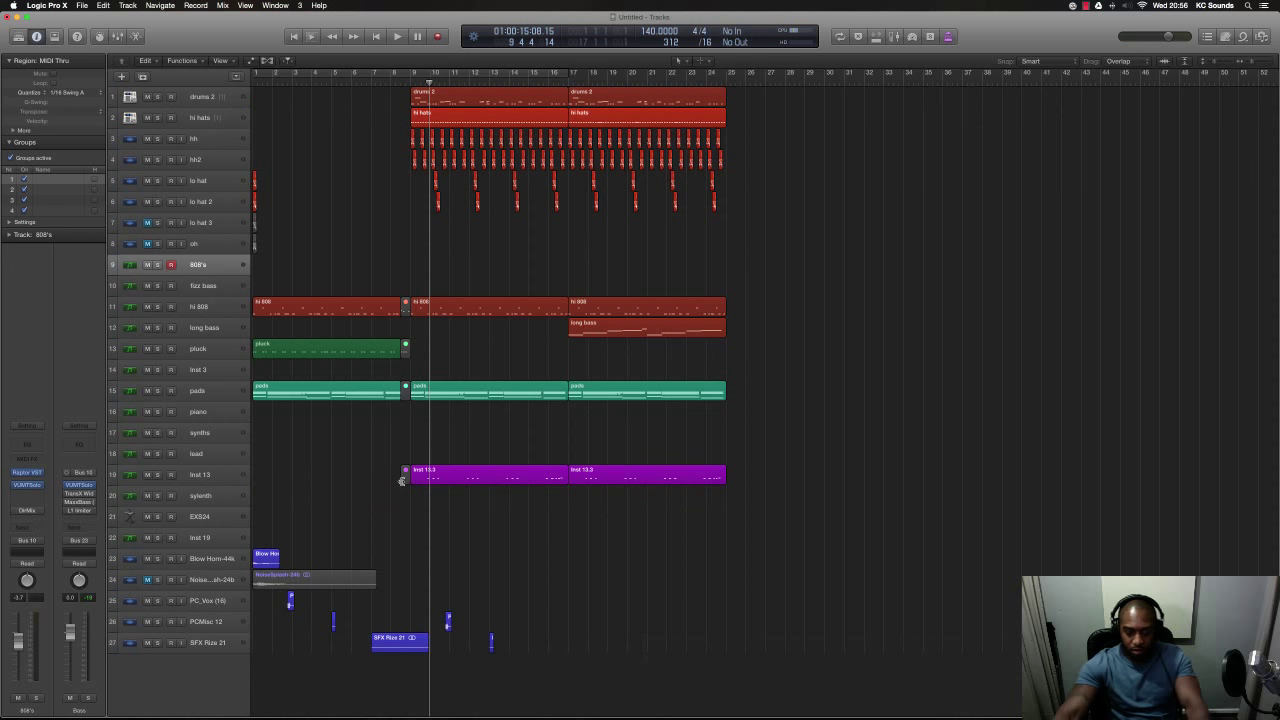
pyautogui.press('Return')
pyautogui.press('space')
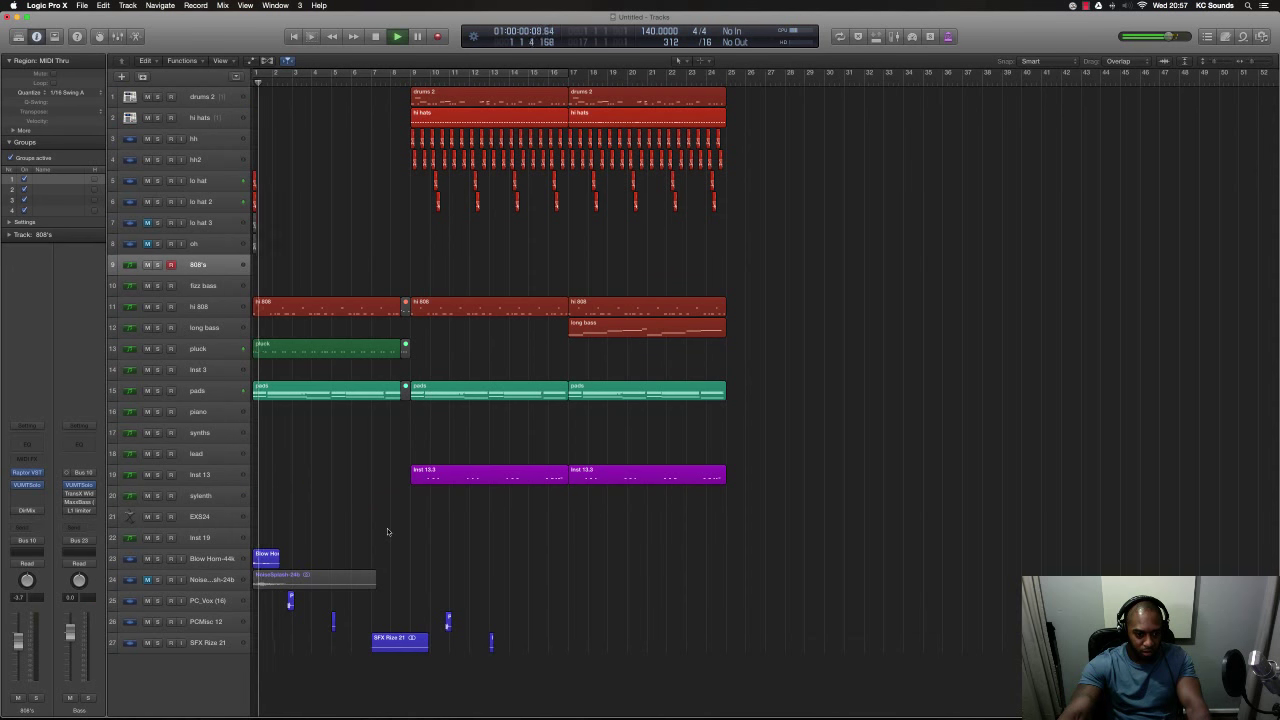
pyautogui.press('super+Right')
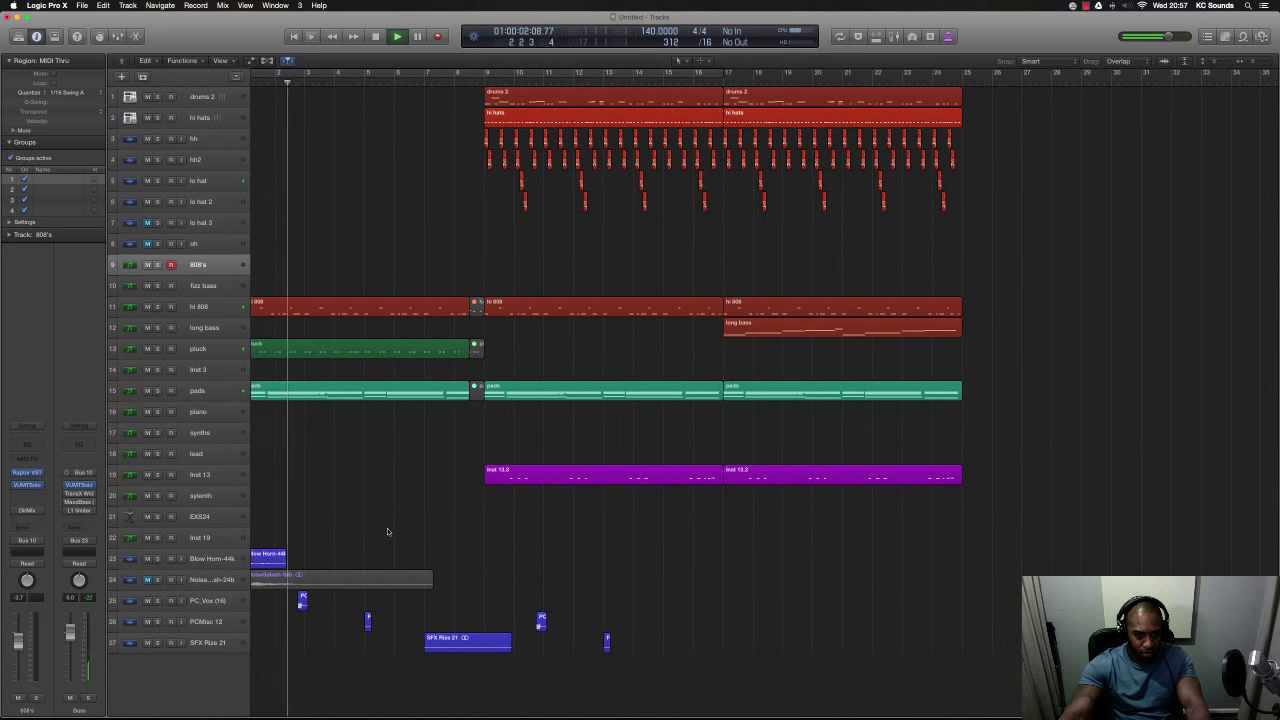
# - Move the two copied samples up to the PC_Vox and PCMisc 12 tracks, and copy the long bass region to bar 9
pyautogui.click(541, 621)
pyautogui.keyDown('shift'); pyautogui.click(606, 640); pyautogui.keyUp('shift')
pyautogui.moveTo(541, 621); pyautogui.dragTo(541, 605)
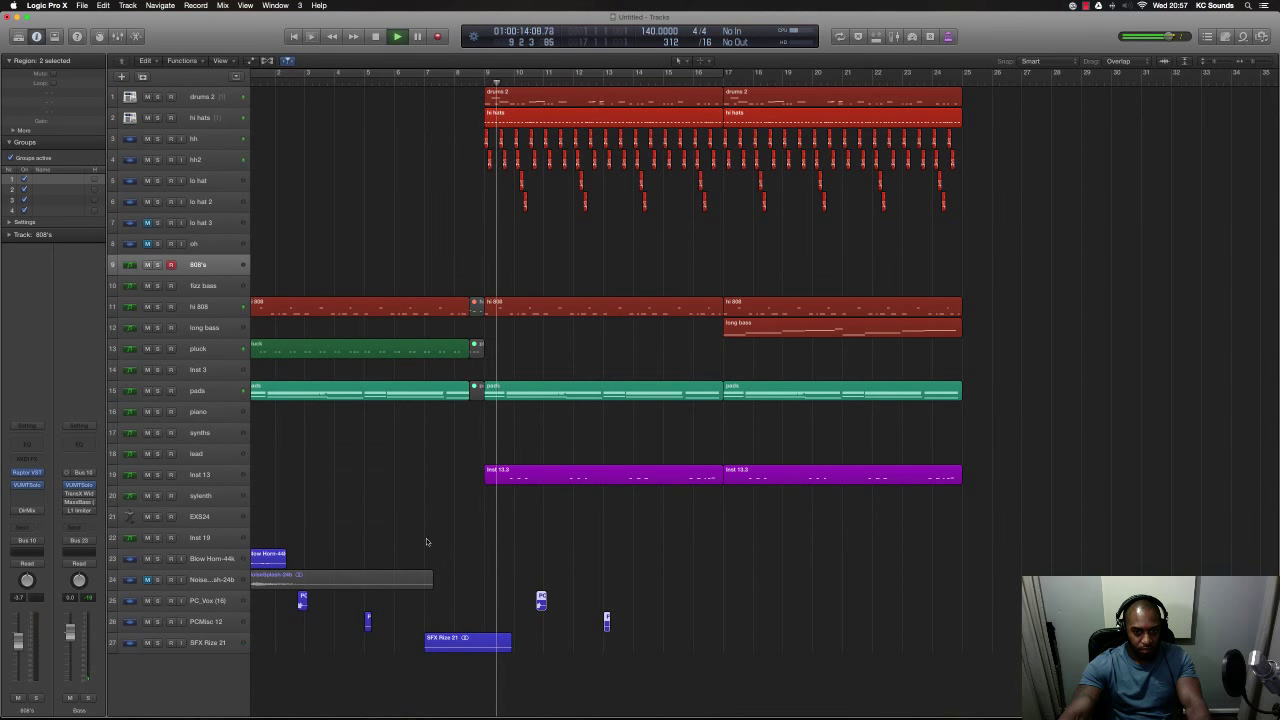
pyautogui.press('space')
pyautogui.moveTo(798, 327); pyautogui.dragTo(558, 336)
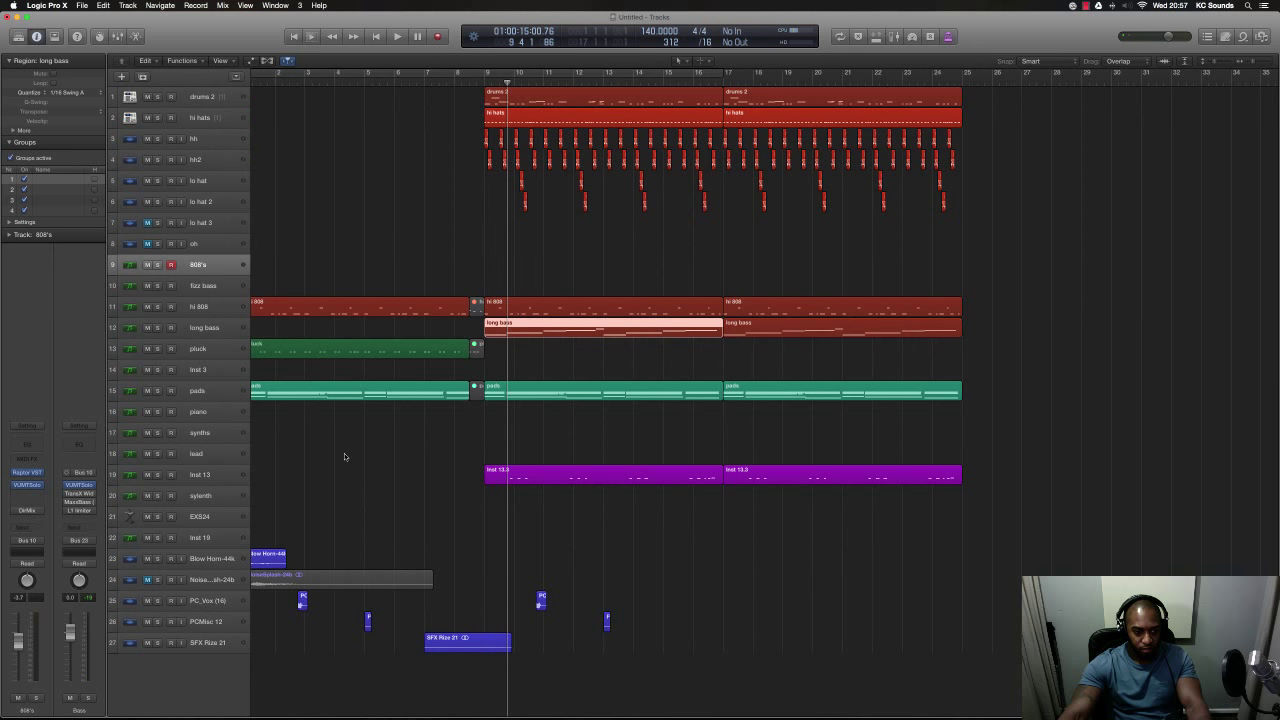
# - Audition the instrument tracks from Inst 19 up to the lead as alternative sounds
pyautogui.click(218, 537)
pyautogui.click(213, 516)
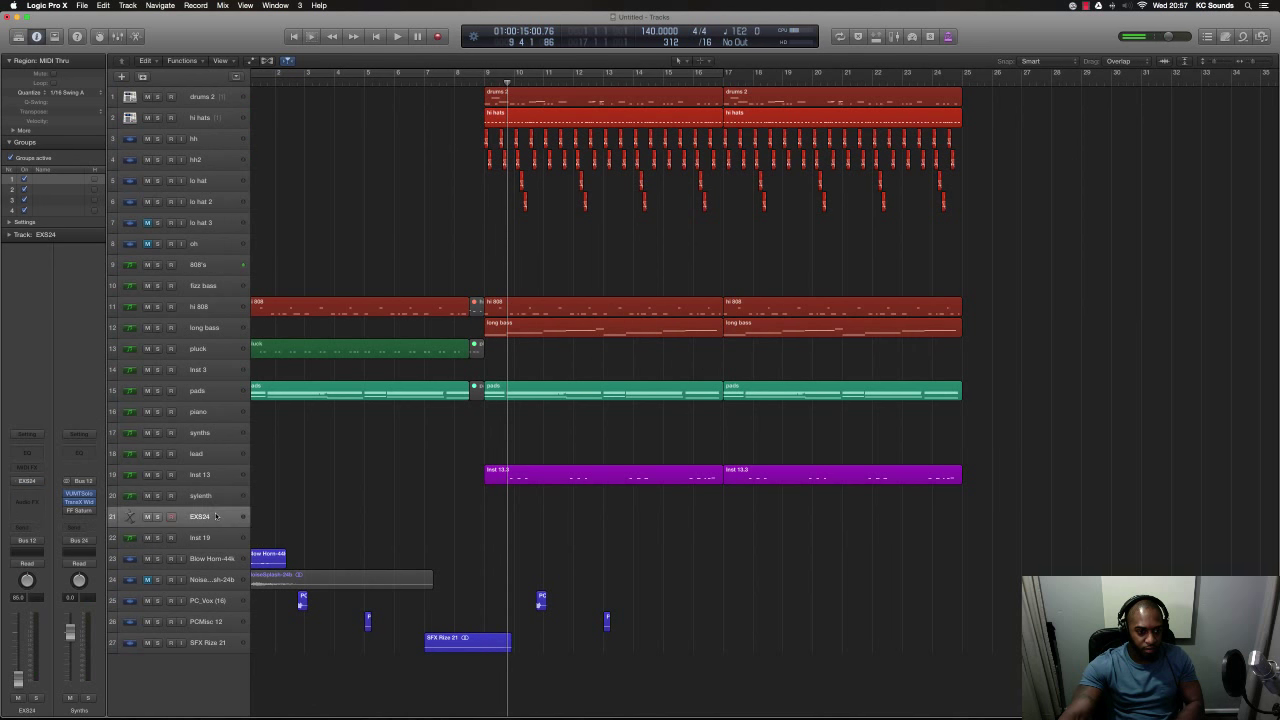
pyautogui.click(213, 495)
pyautogui.click(213, 474)
pyautogui.click(214, 455)
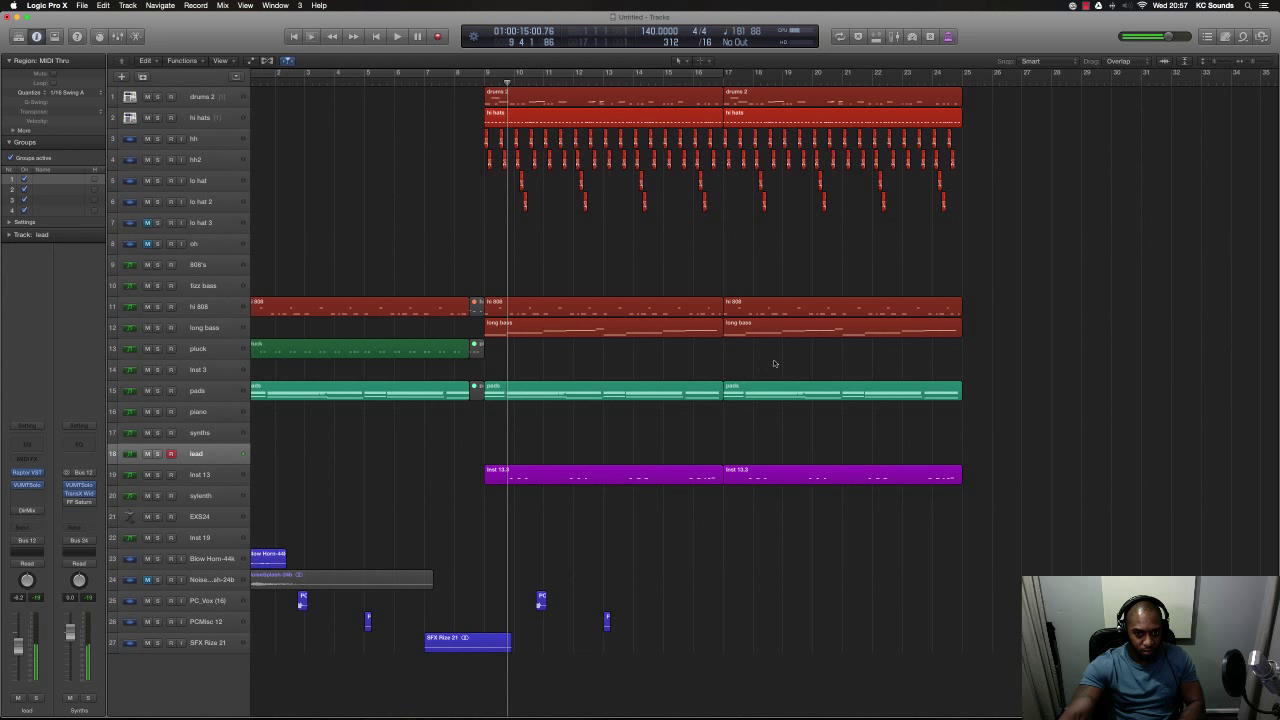
# - Move both long bass regions onto the Inst 3 track and play from bar 1
pyautogui.moveTo(773, 363); pyautogui.dragTo(689, 368)
pyautogui.press('Return')
pyautogui.press('space')
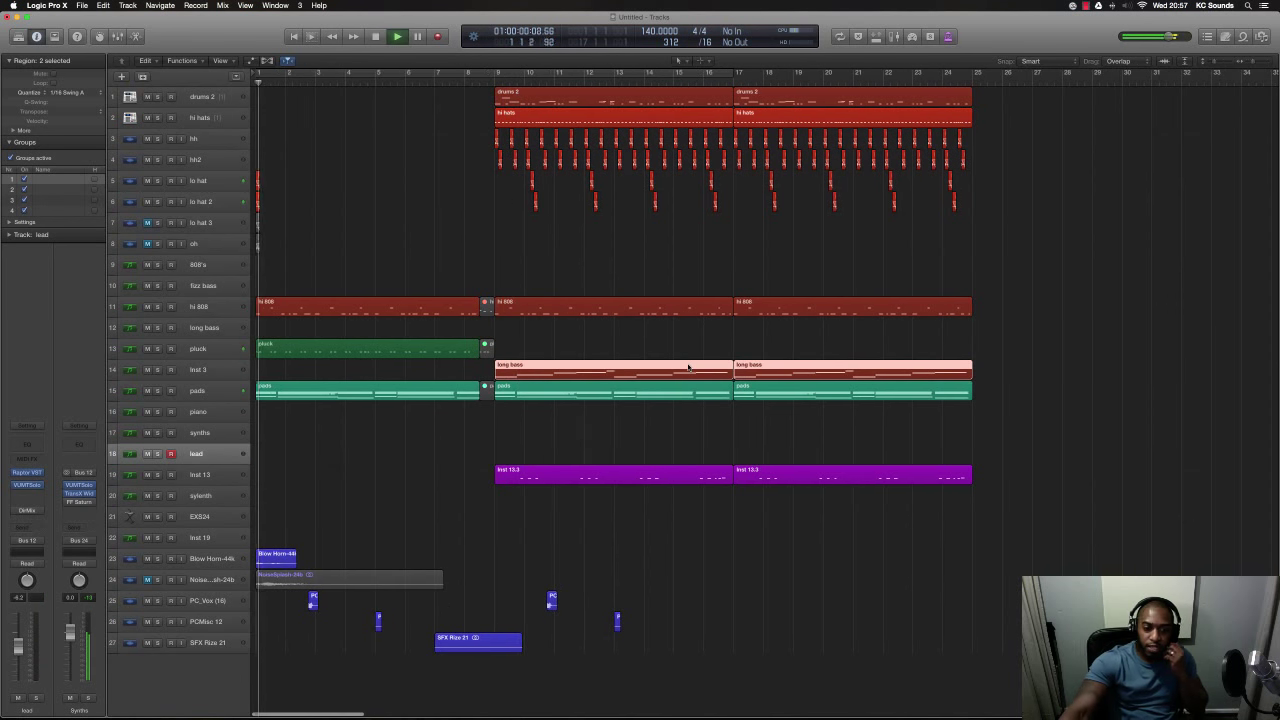
# - Try the synths, piano and fizz bass tracks during playback, keeping fizz bass selected, and restart from bar 1
pyautogui.click(212, 434)
pyautogui.press('Up')
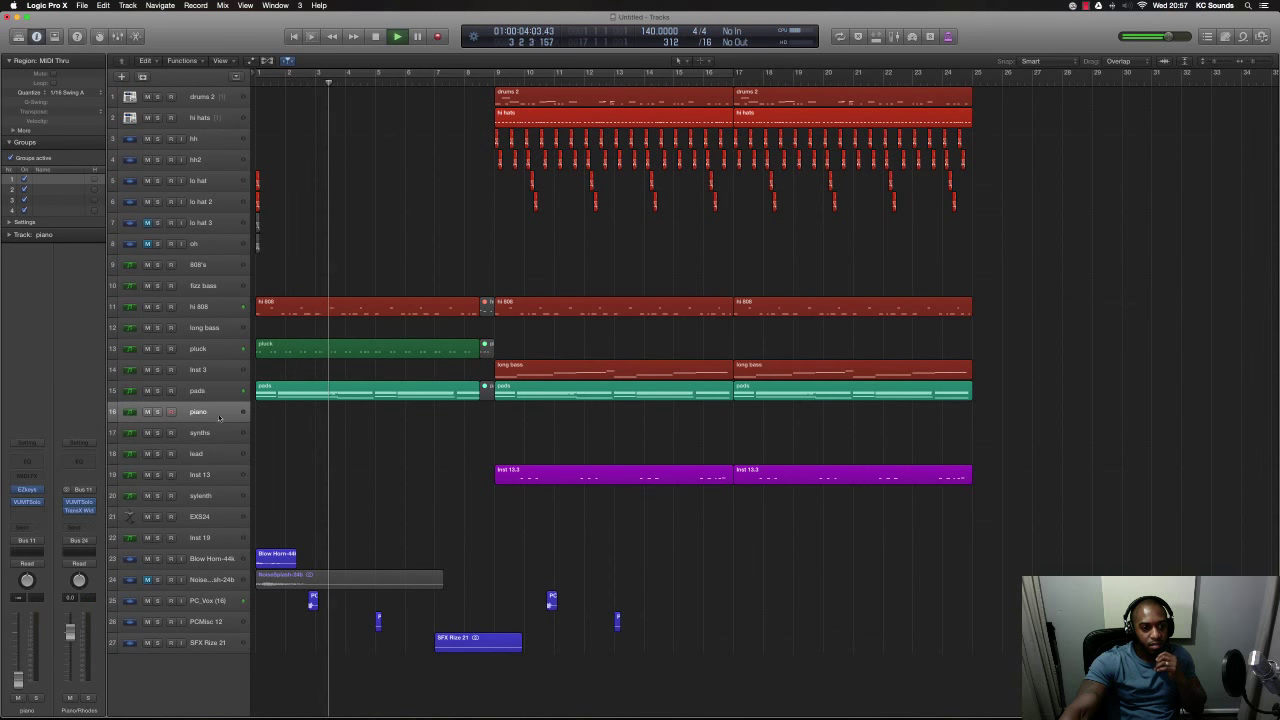
pyautogui.click(211, 287)
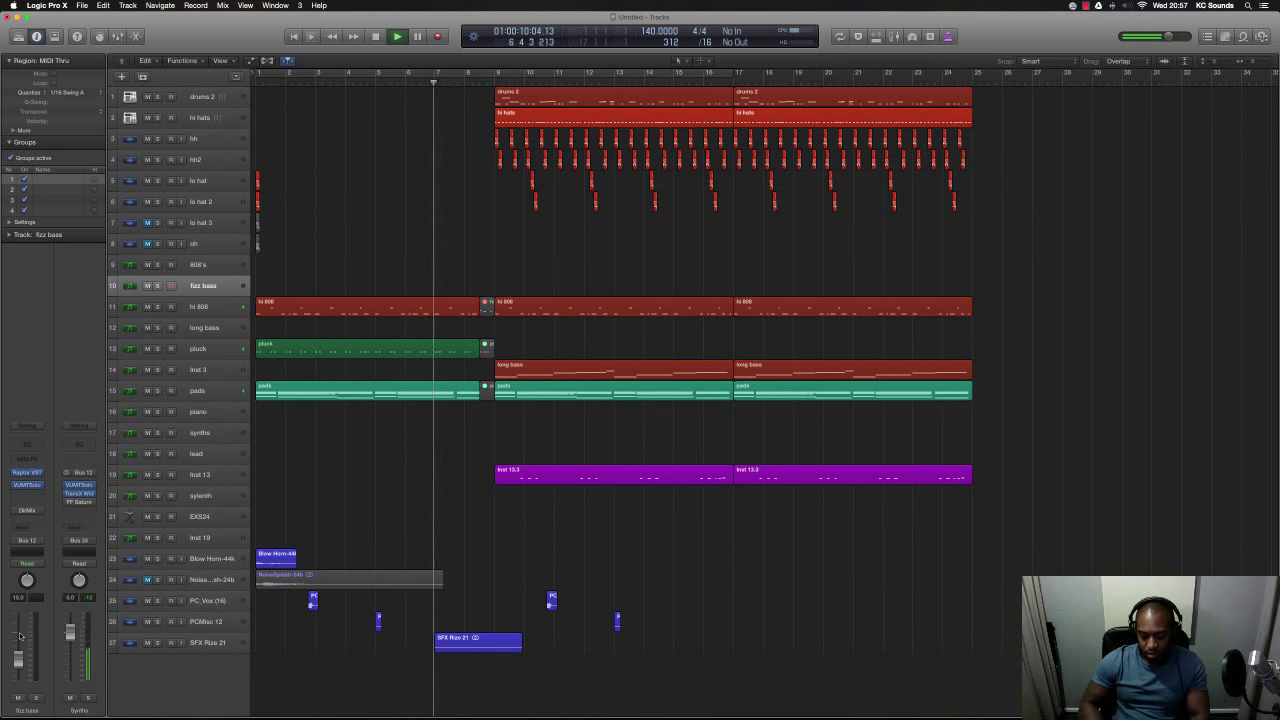
pyautogui.press('space')
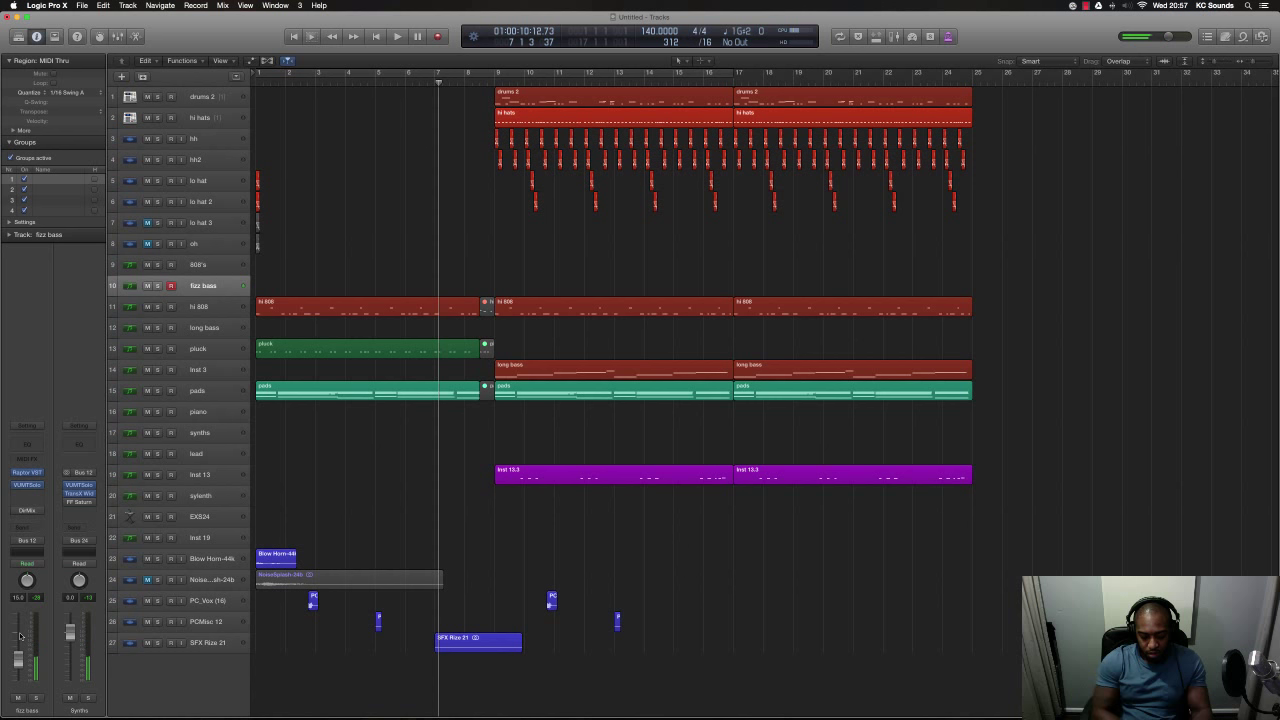
pyautogui.press('Return')
pyautogui.press('space')
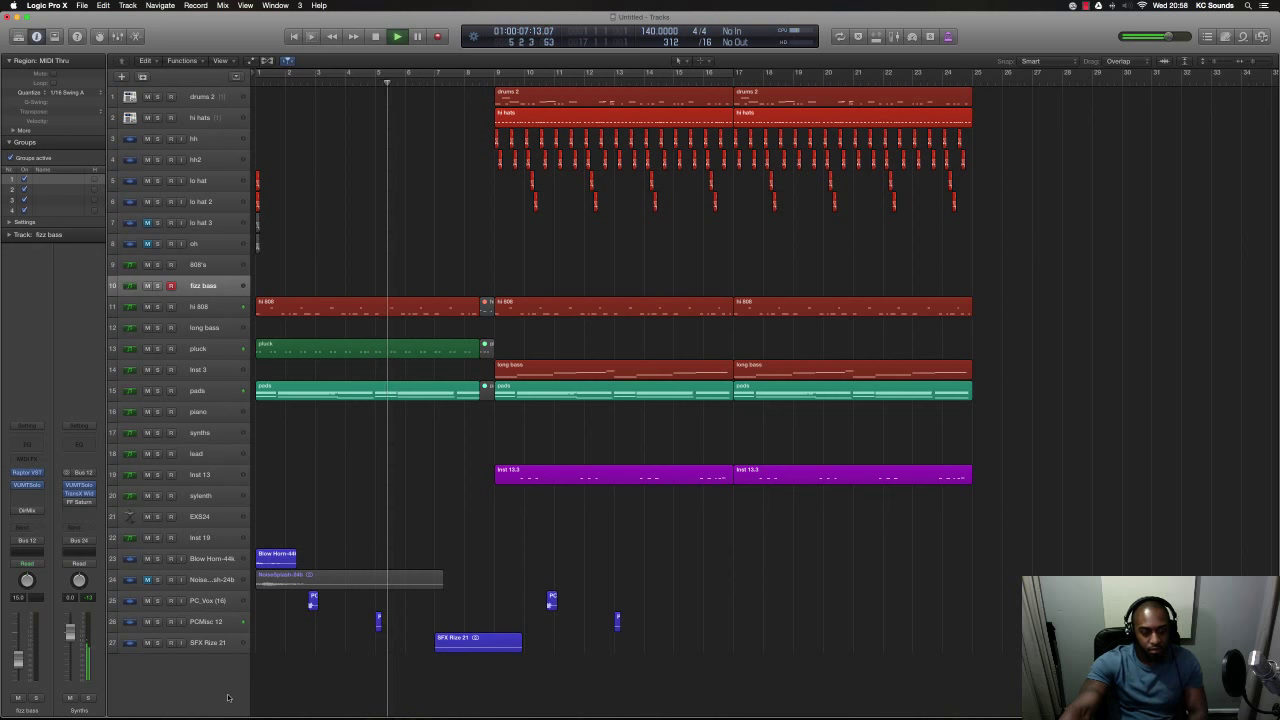
# - Show the notes of the first hi 808 region in the Piano Roll and play from bar 1
pyautogui.click(424, 320)
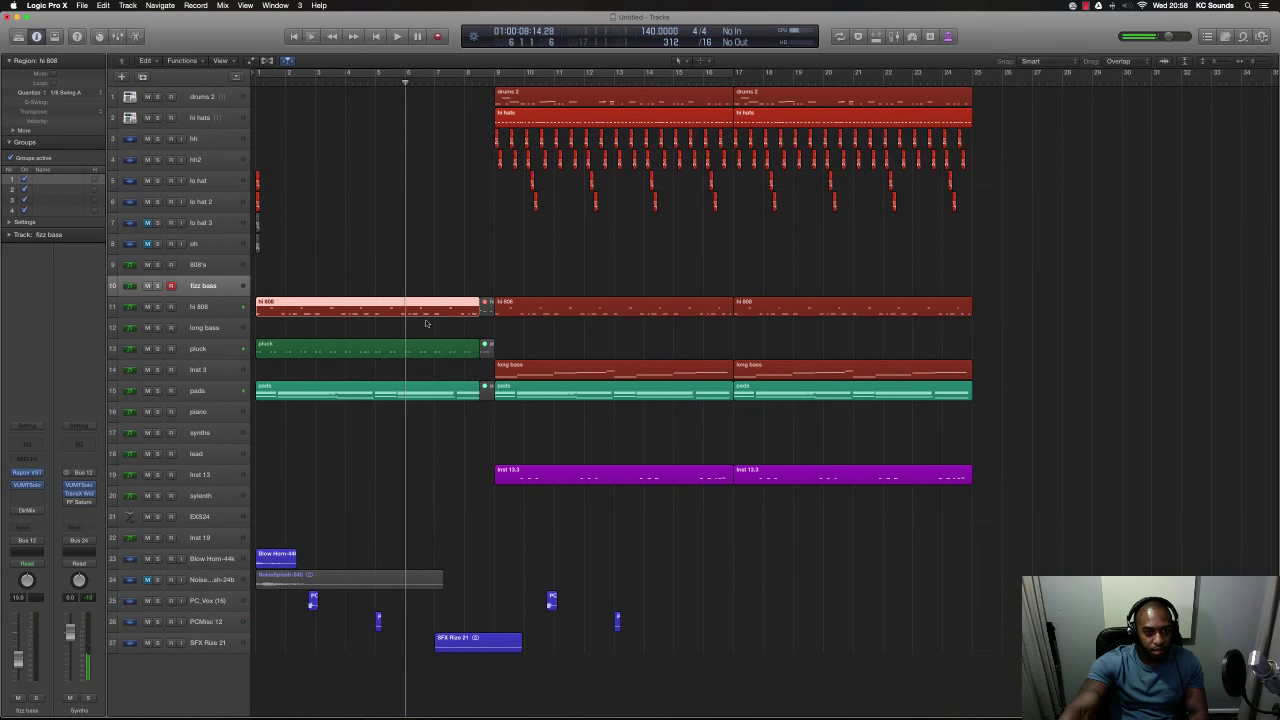
pyautogui.press('p')
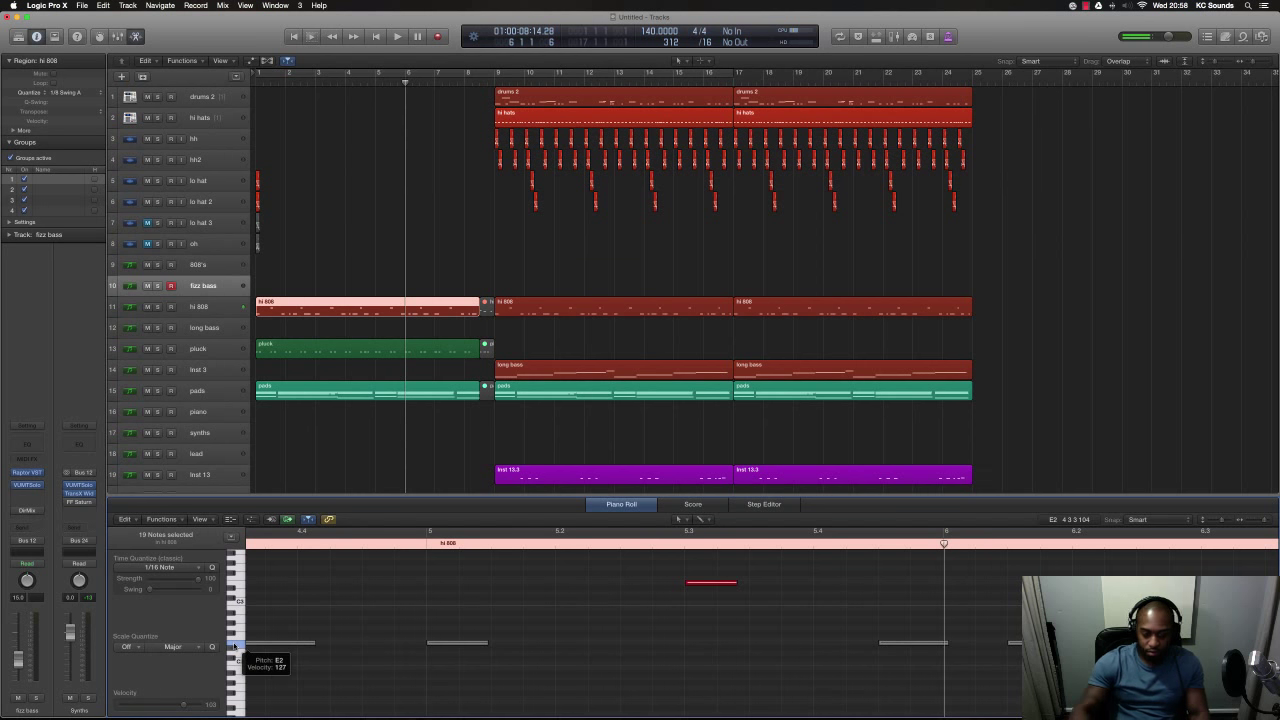
pyautogui.press('Return')
pyautogui.press('space')
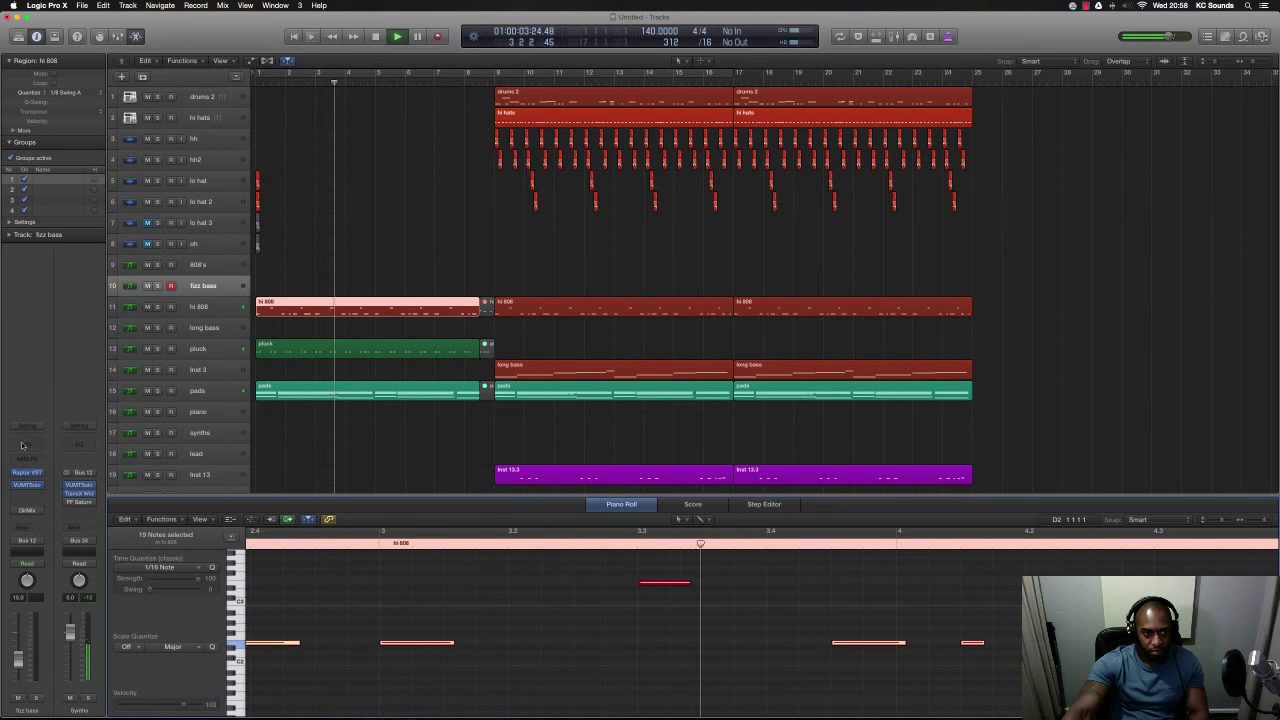
# - Try a Channel EQ and Compressor on the fizz bass track and stop playback in bar 7
pyautogui.press('v')
pyautogui.press('e')
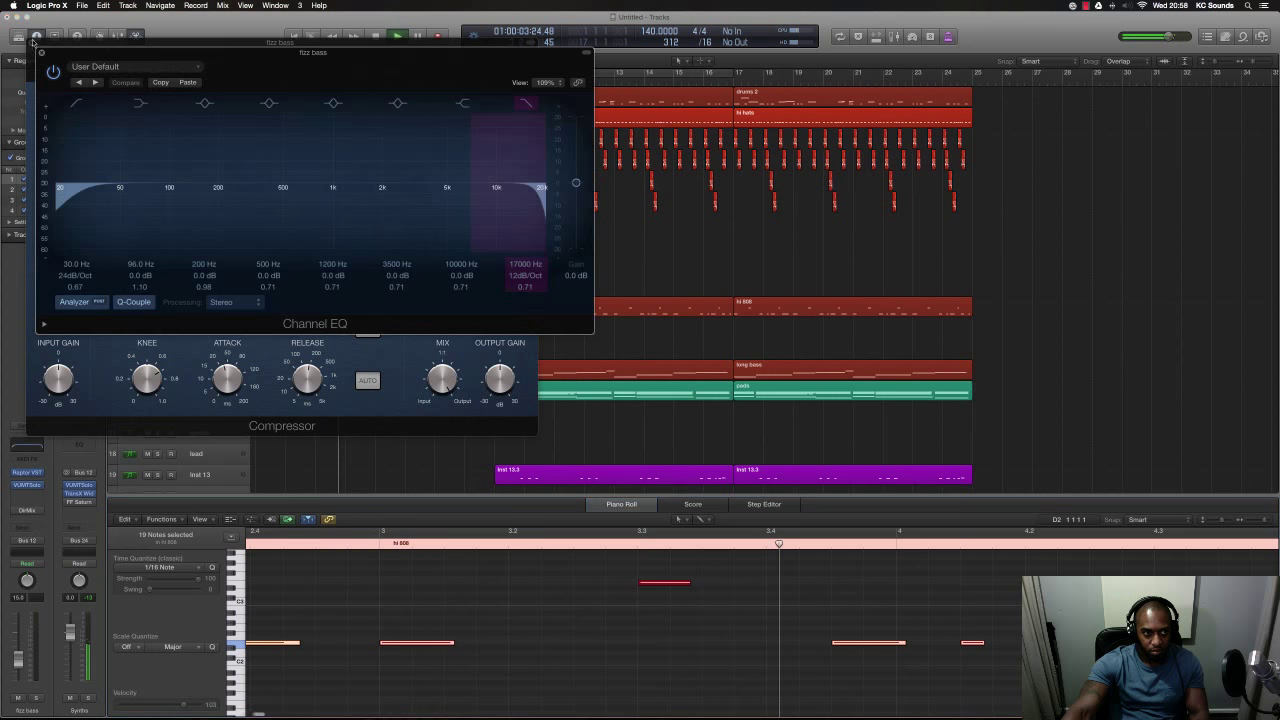
pyautogui.moveTo(57, 145); pyautogui.dragTo(60, 225)
pyautogui.press('e')
pyautogui.press('space')
# - Add a Channel EQ to the hi 808 track with a low cut at 96 Hz, check it in playback and close the plug-ins
pyautogui.hotkey('shift', 's')
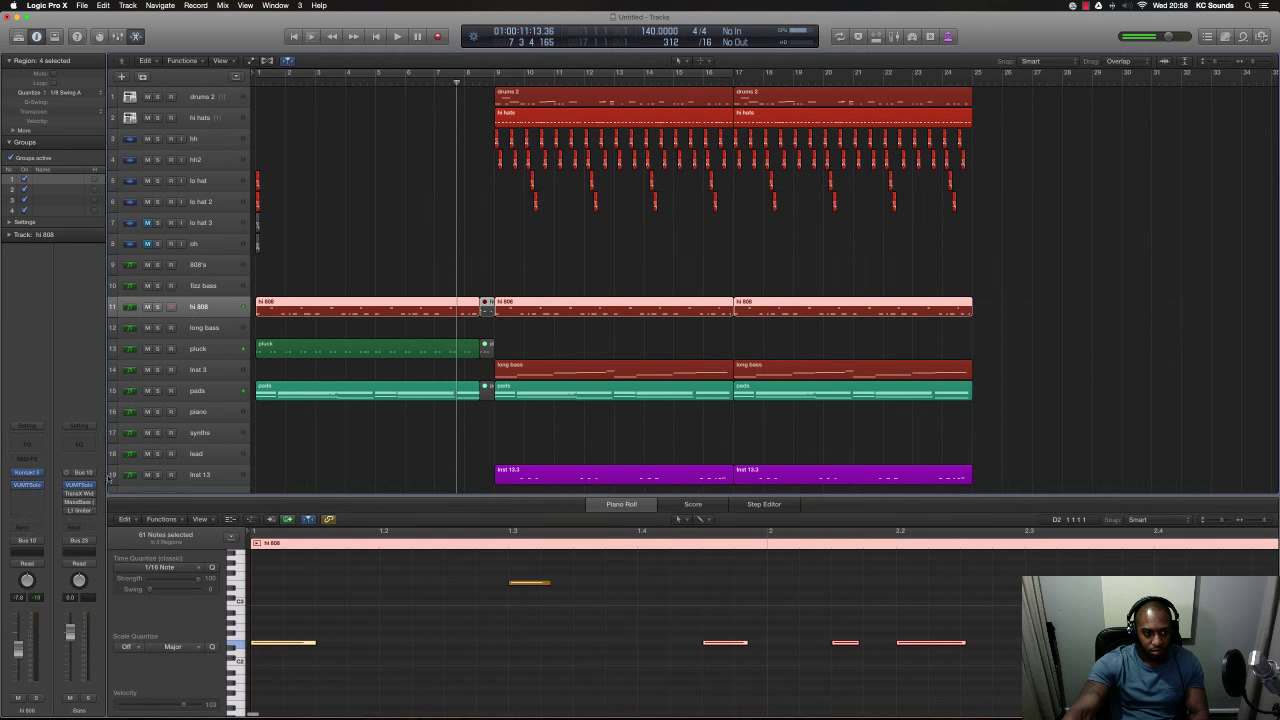
pyautogui.click(28, 486)
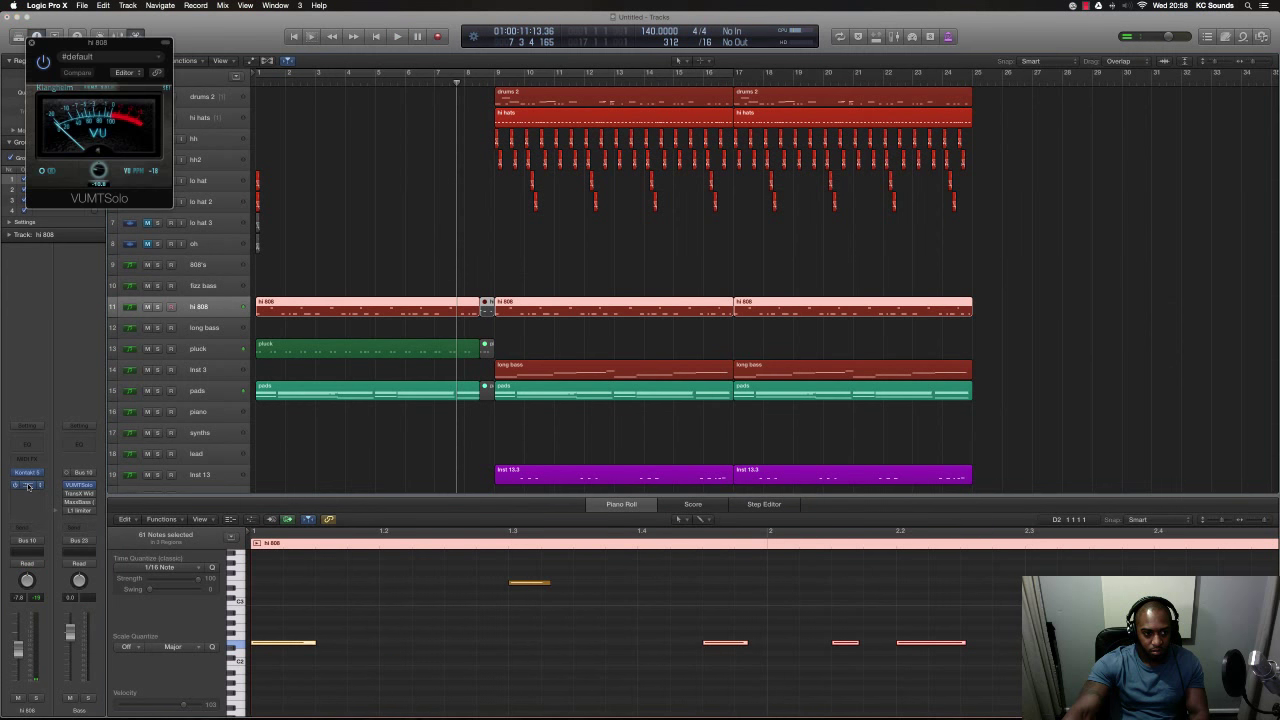
pyautogui.click(28, 448)
pyautogui.moveTo(62, 225); pyautogui.dragTo(184, 225)
pyautogui.press('space')
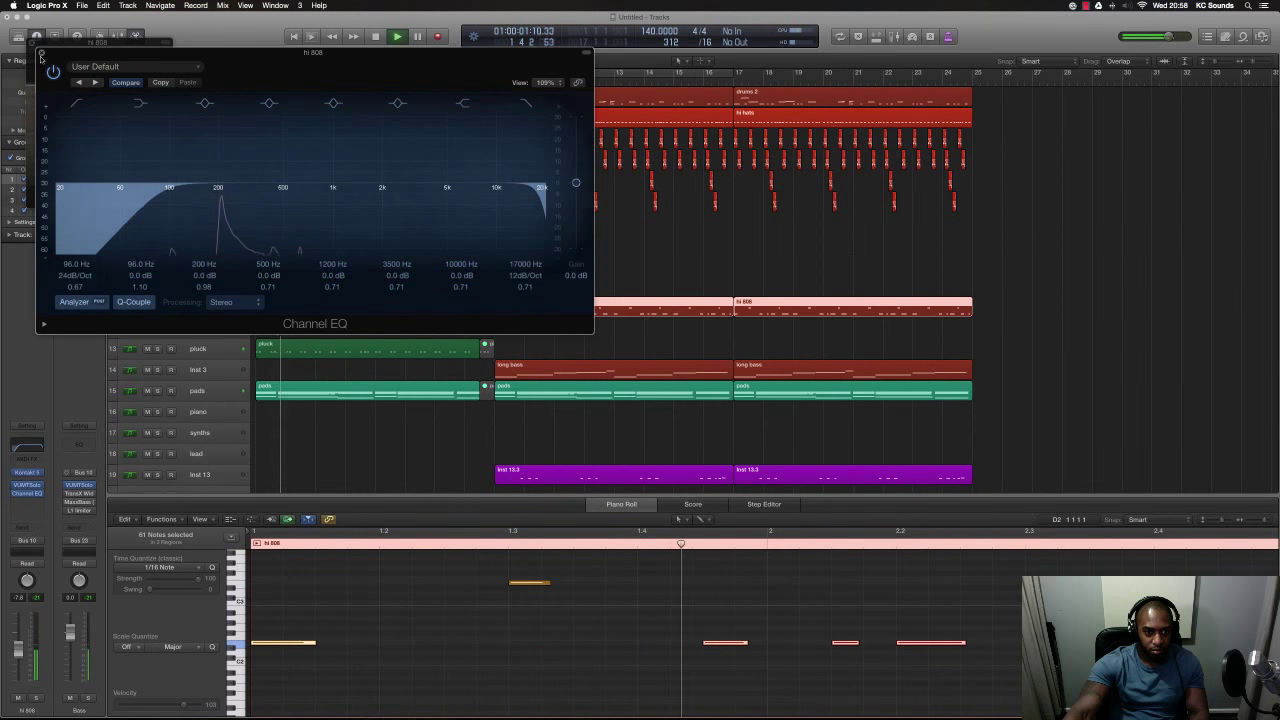
pyautogui.press('super+w')
pyautogui.press('super+w')
# - Lower the pads track to -11.8 dB and add a send to Bus 1 (vox vrb), adjusting its send level
pyautogui.click(209, 396)
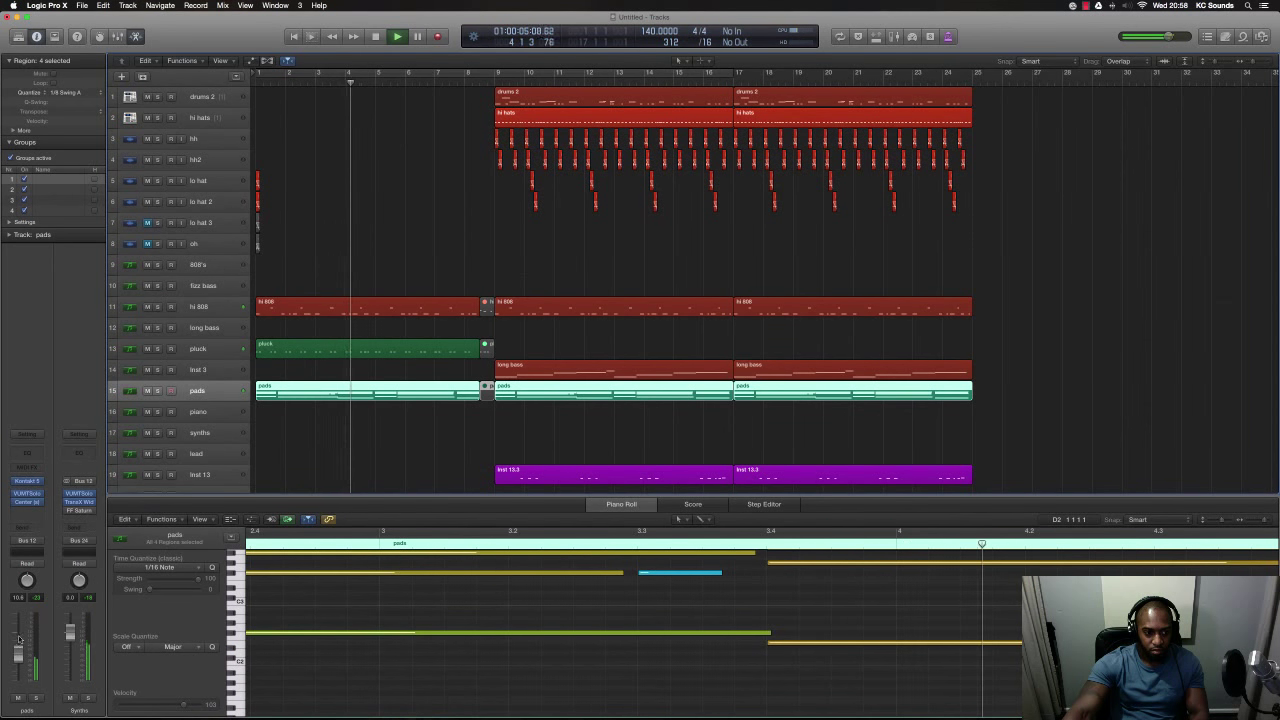
pyautogui.click(27, 540)
pyautogui.moveTo(45, 570)
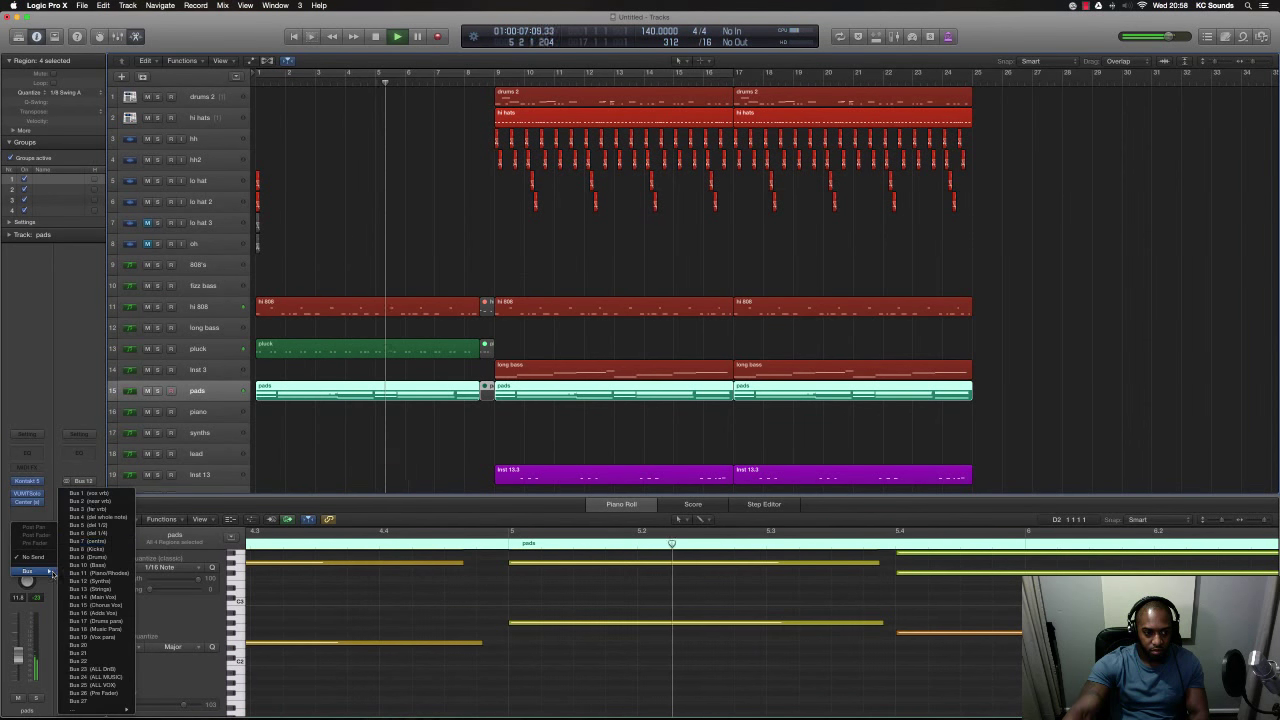
pyautogui.click(90, 493)
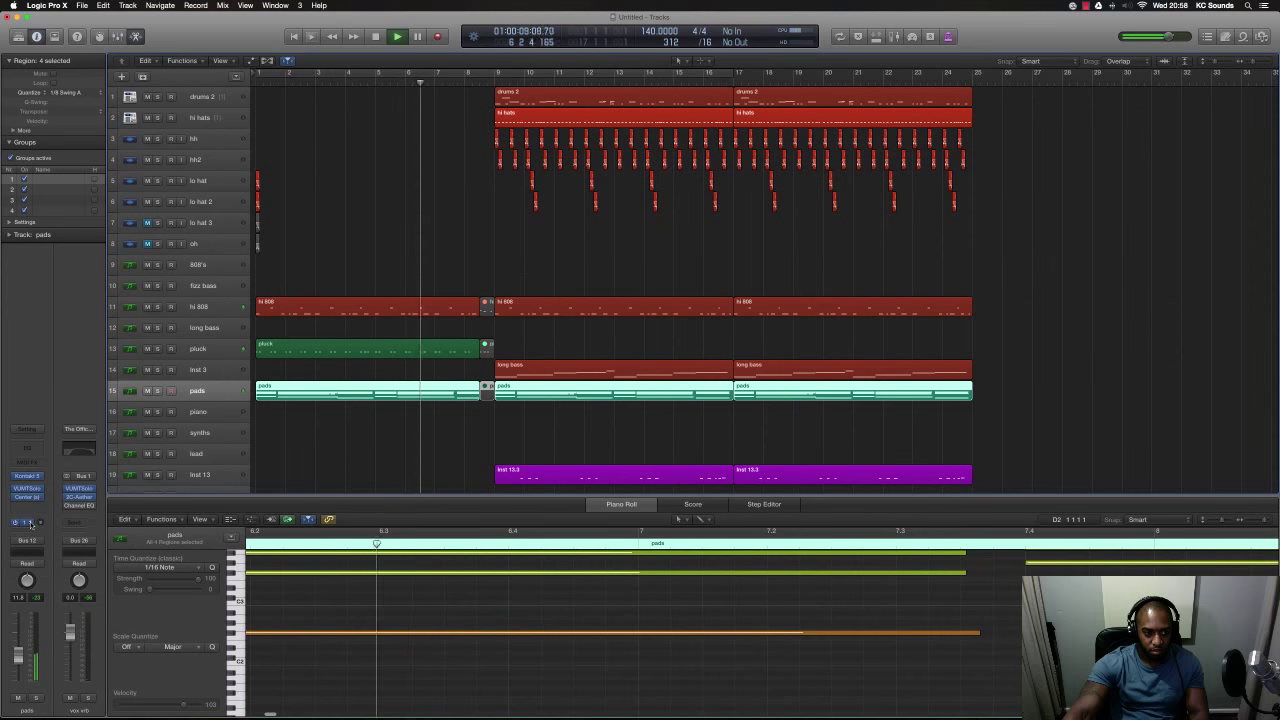
pyautogui.click(30, 523)
pyautogui.click(40, 536)
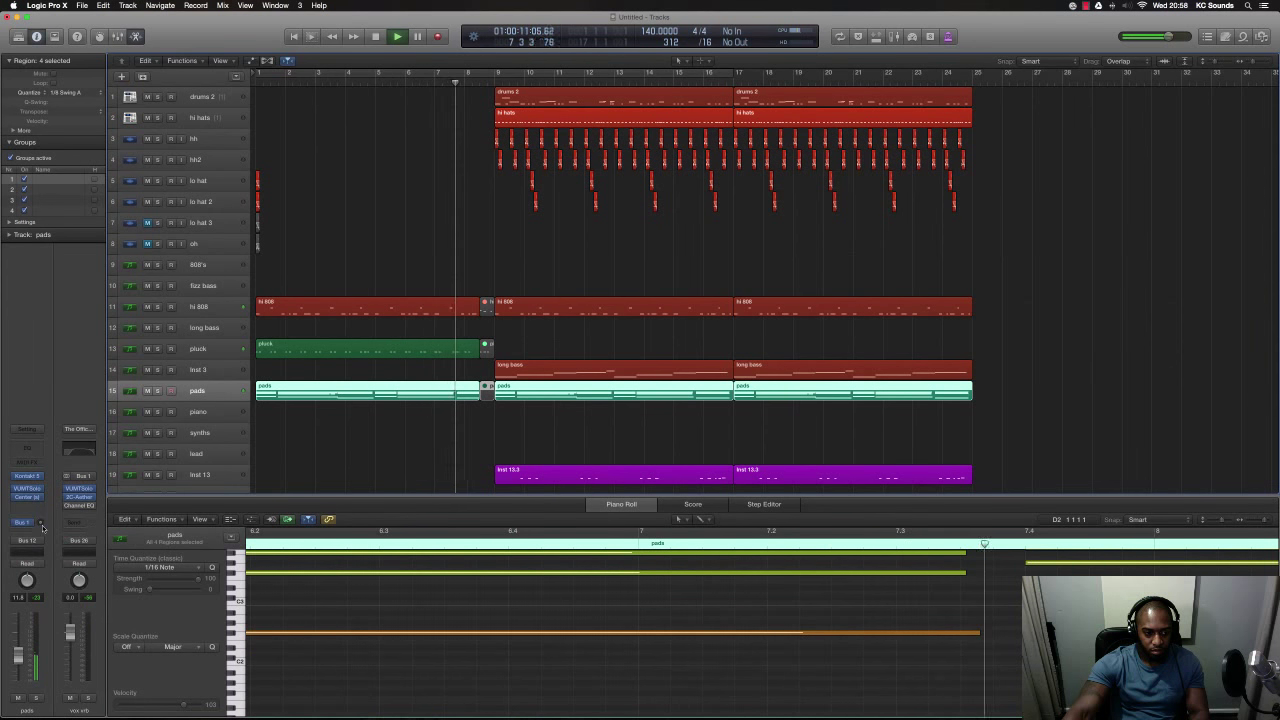
pyautogui.moveTo(42, 526); pyautogui.dragTo(38, 522)
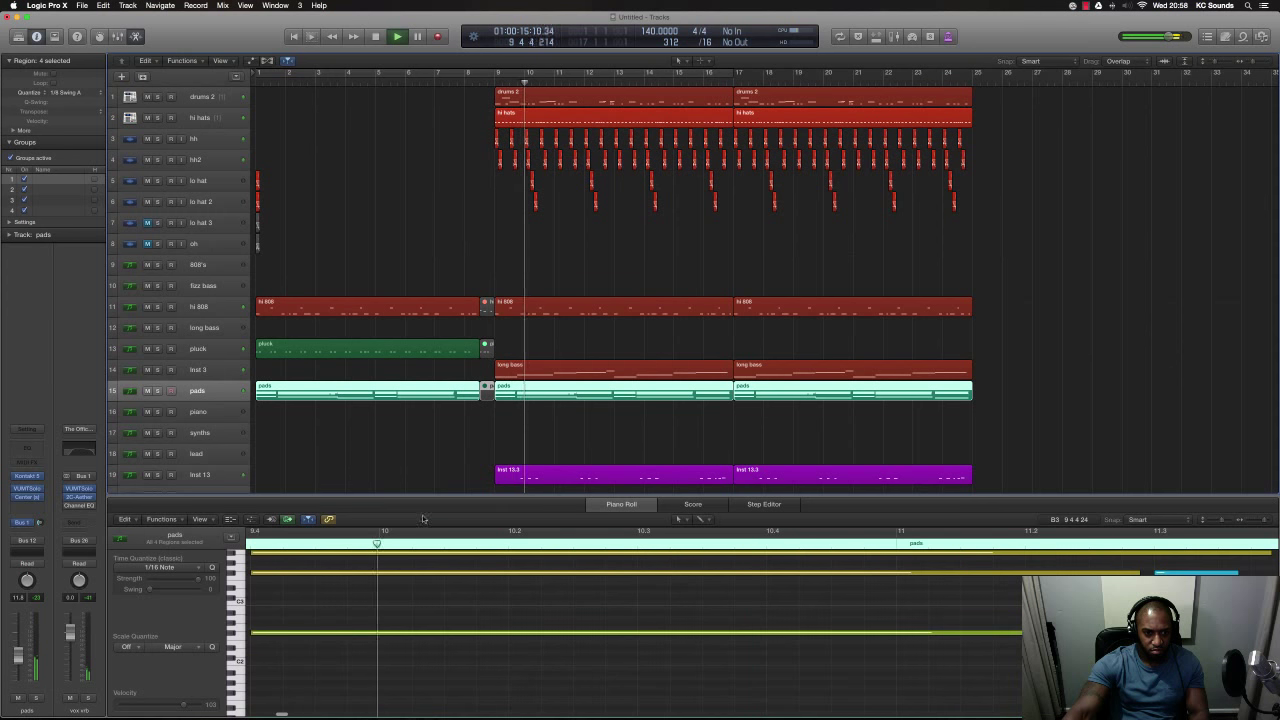
# - Stop playback, select the Inst 13 regions, and audition the Inst 3, pluck and long bass tracks
pyautogui.press('space')
pyautogui.scroll(-2, 432, 436)
pyautogui.moveTo(432, 436); pyautogui.dragTo(891, 425)
pyautogui.scroll(-5, 891, 425)
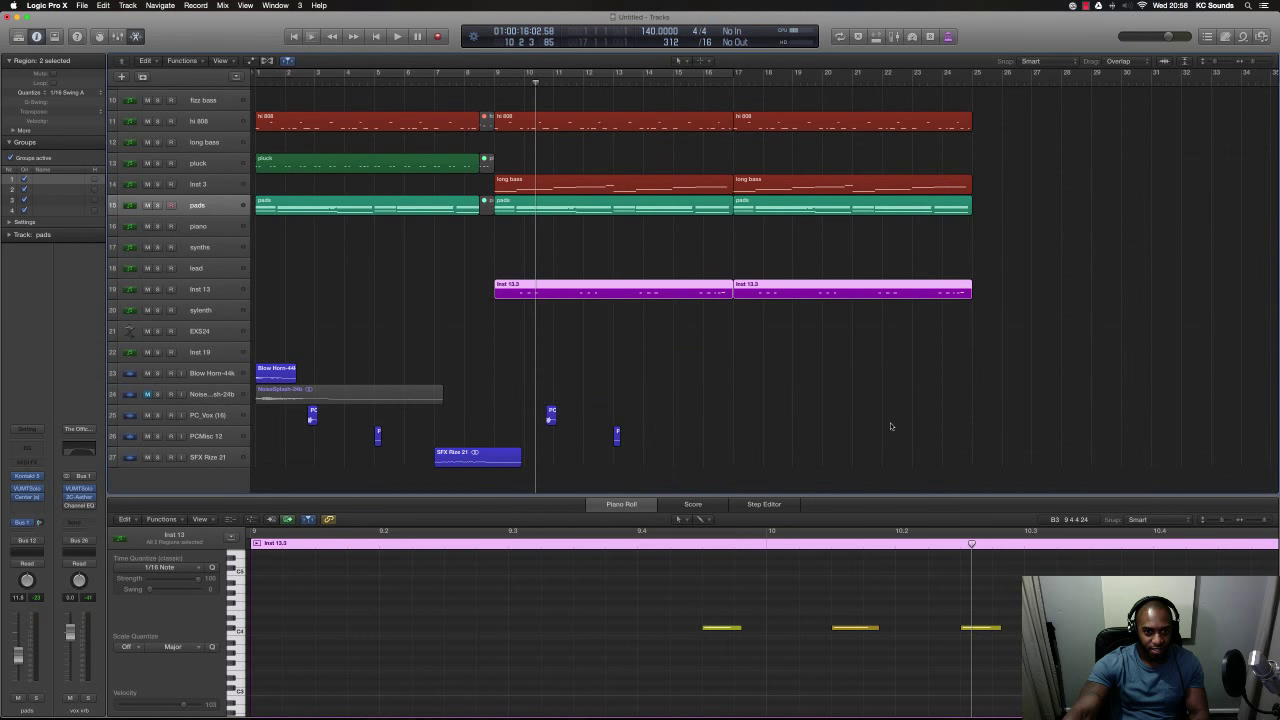
pyautogui.click(221, 187)
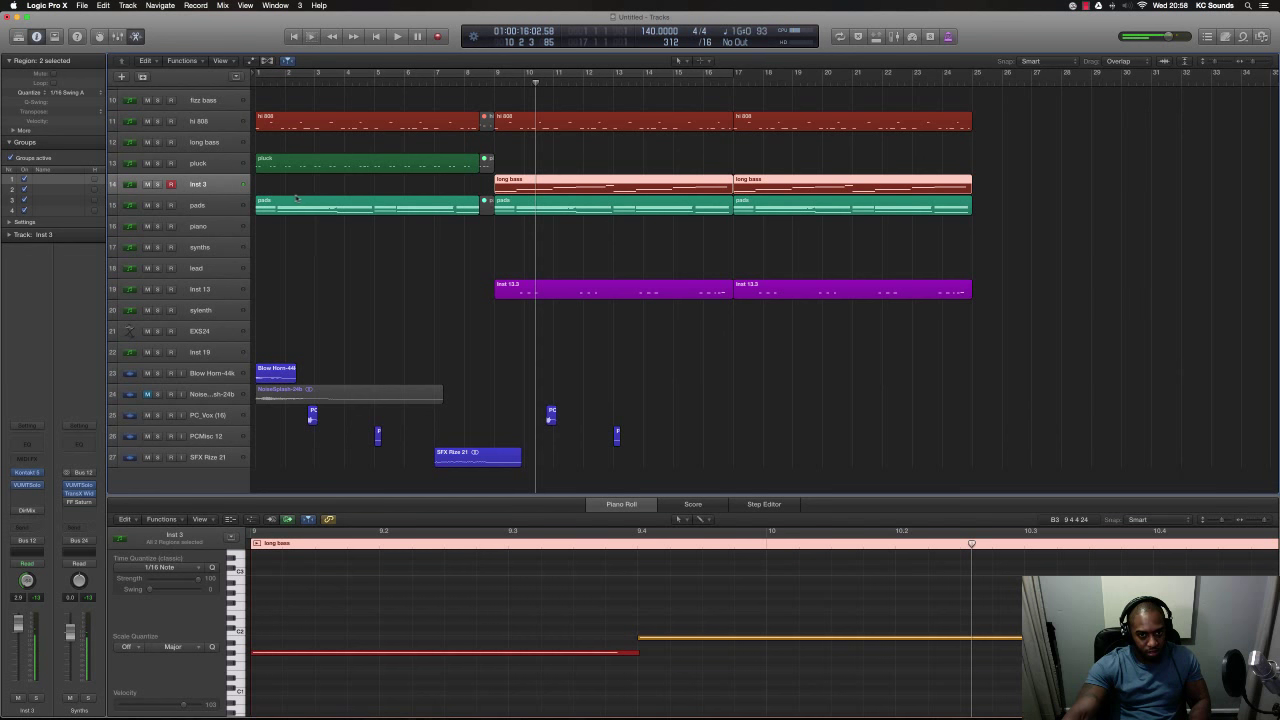
pyautogui.click(197, 164)
pyautogui.click(210, 143)
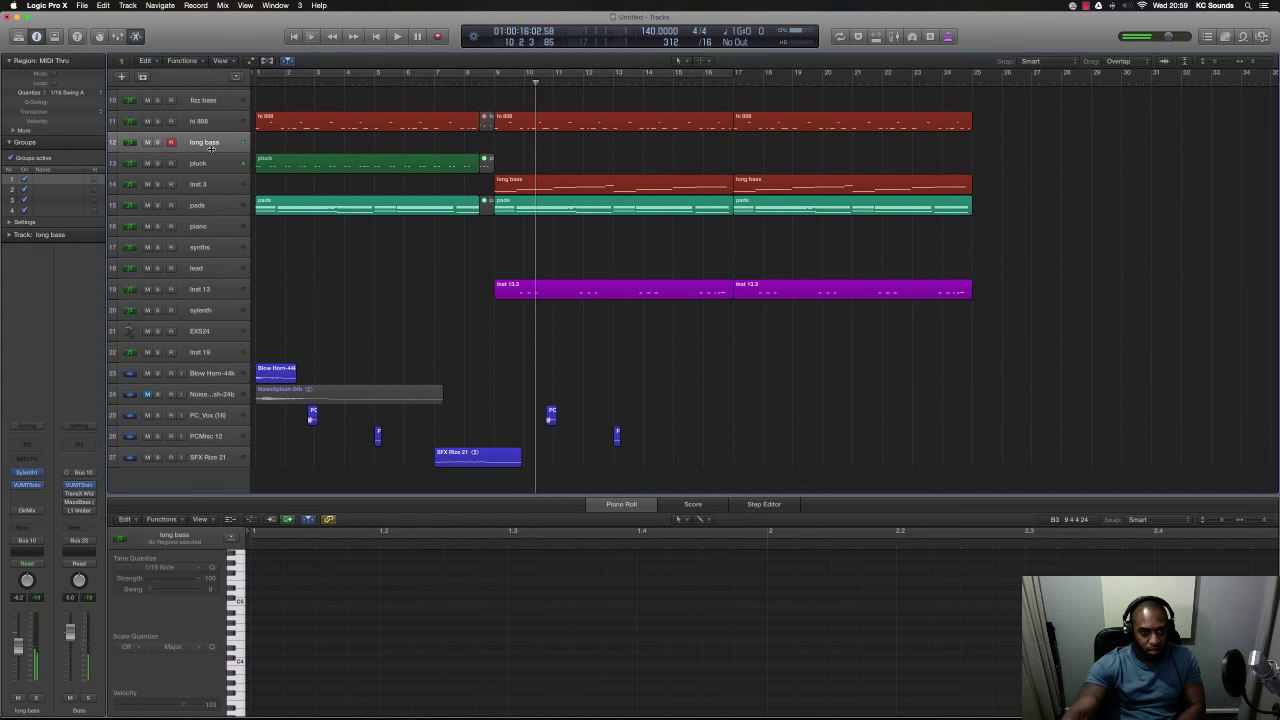
# - Audition the piano, synths, Inst 13 and lead tracks for a sound to carry the long bass line
pyautogui.click(206, 226)
pyautogui.click(206, 247)
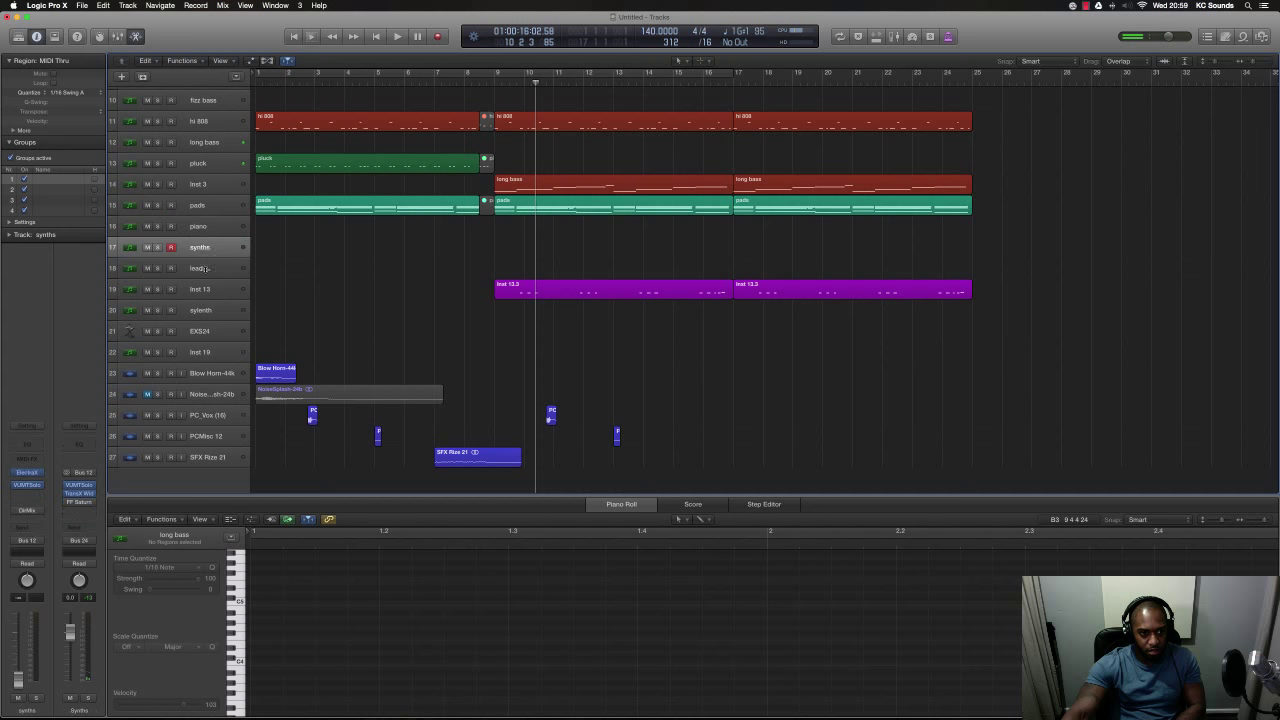
pyautogui.click(206, 289)
pyautogui.click(206, 268)
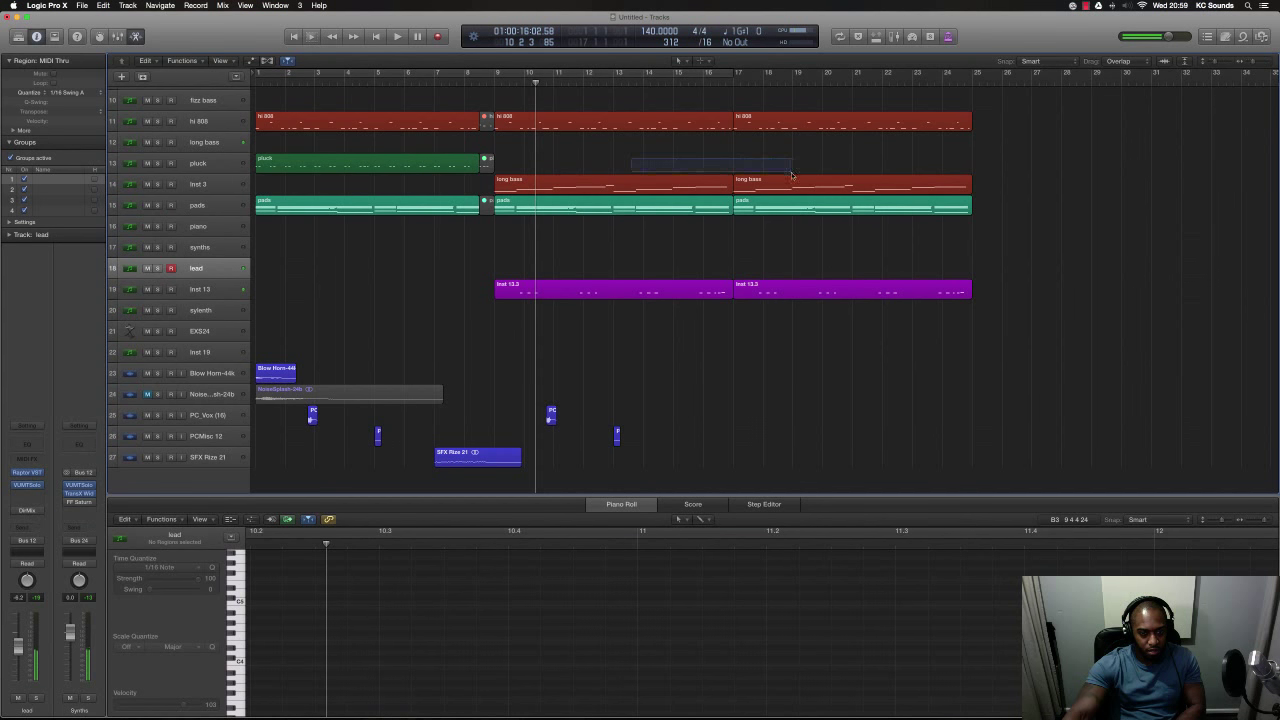
# - Move both long bass regions from the Inst 3 track to the lead track and play the song from the start
pyautogui.moveTo(791, 176); pyautogui.dragTo(791, 176)
pyautogui.moveTo(694, 185); pyautogui.dragTo(694, 268)
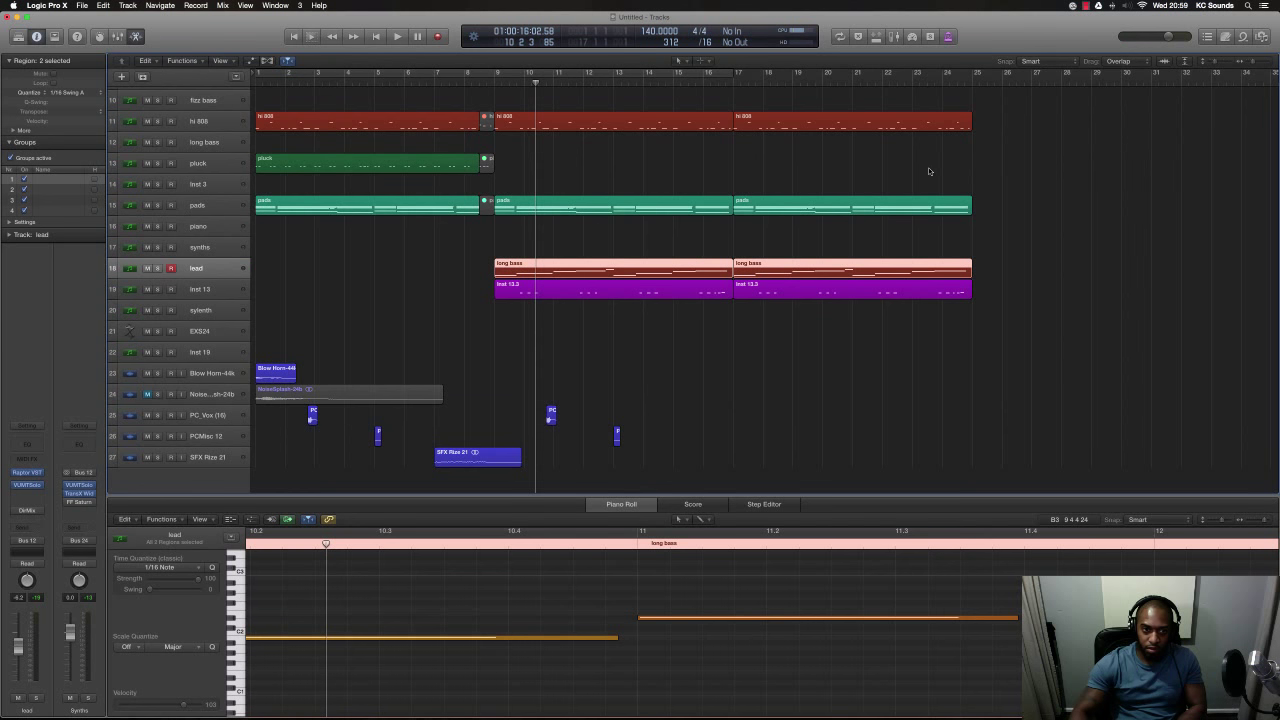
pyautogui.press('Return')
pyautogui.press('space')
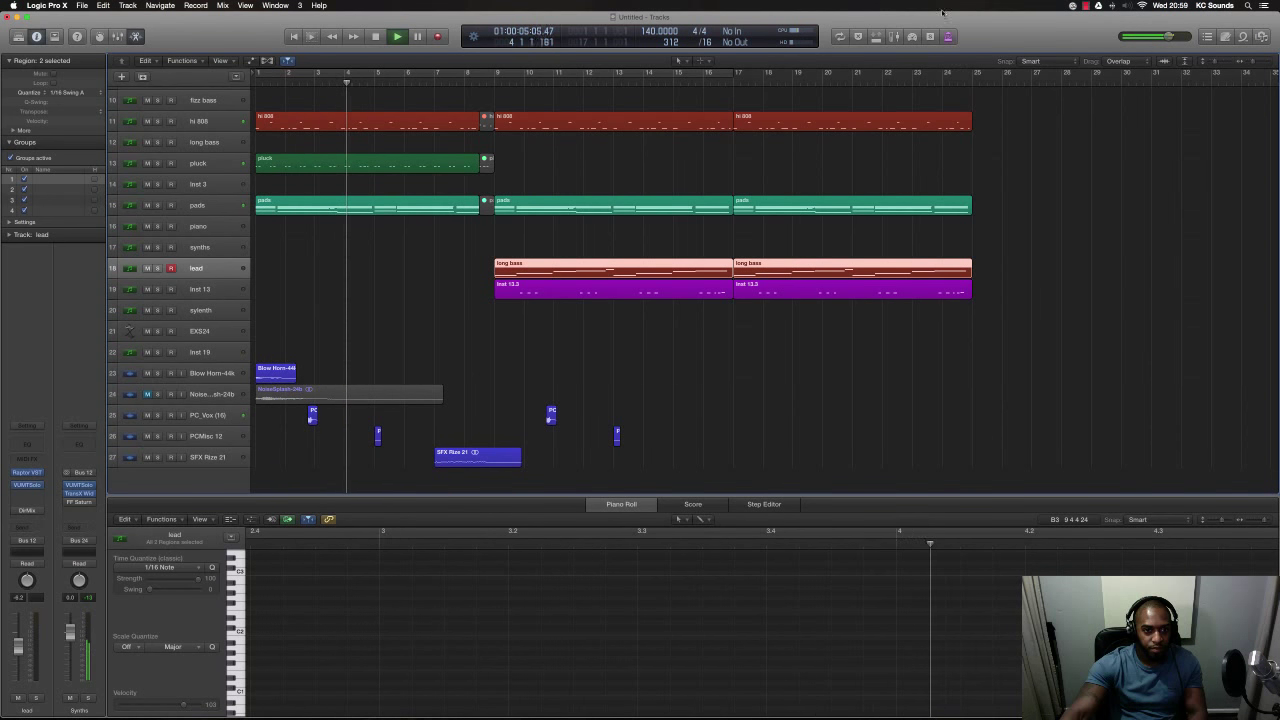
# - Stop playback, move the pluck regions from bar 1 to bar 9 and play again from the start
pyautogui.press('space')
pyautogui.click(470, 165)
pyautogui.moveTo(393, 162); pyautogui.dragTo(630, 158)
pyautogui.press('Return')
pyautogui.press('space')
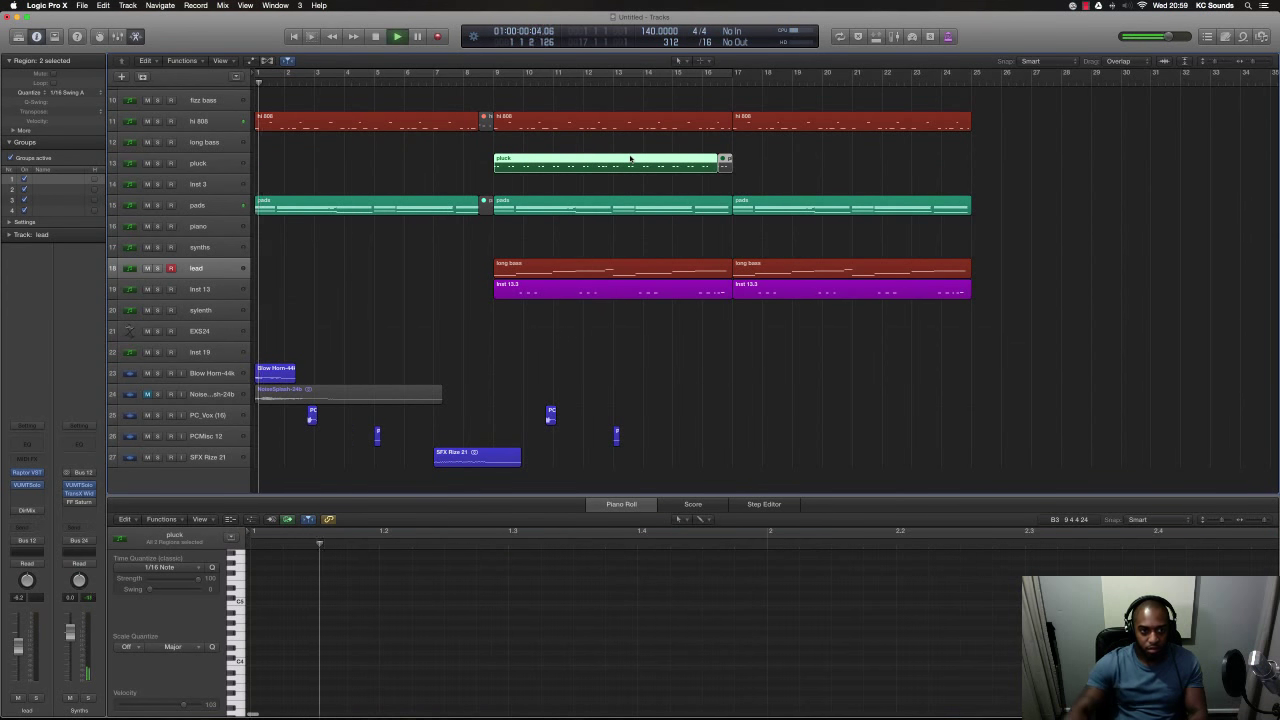
# - Mute the four regions at bar 1 on the lo hat, lo hat 2, lo hat 3 and oh tracks and resume playback
pyautogui.scroll(3, 474, 168)
pyautogui.scroll(4, 474, 168)
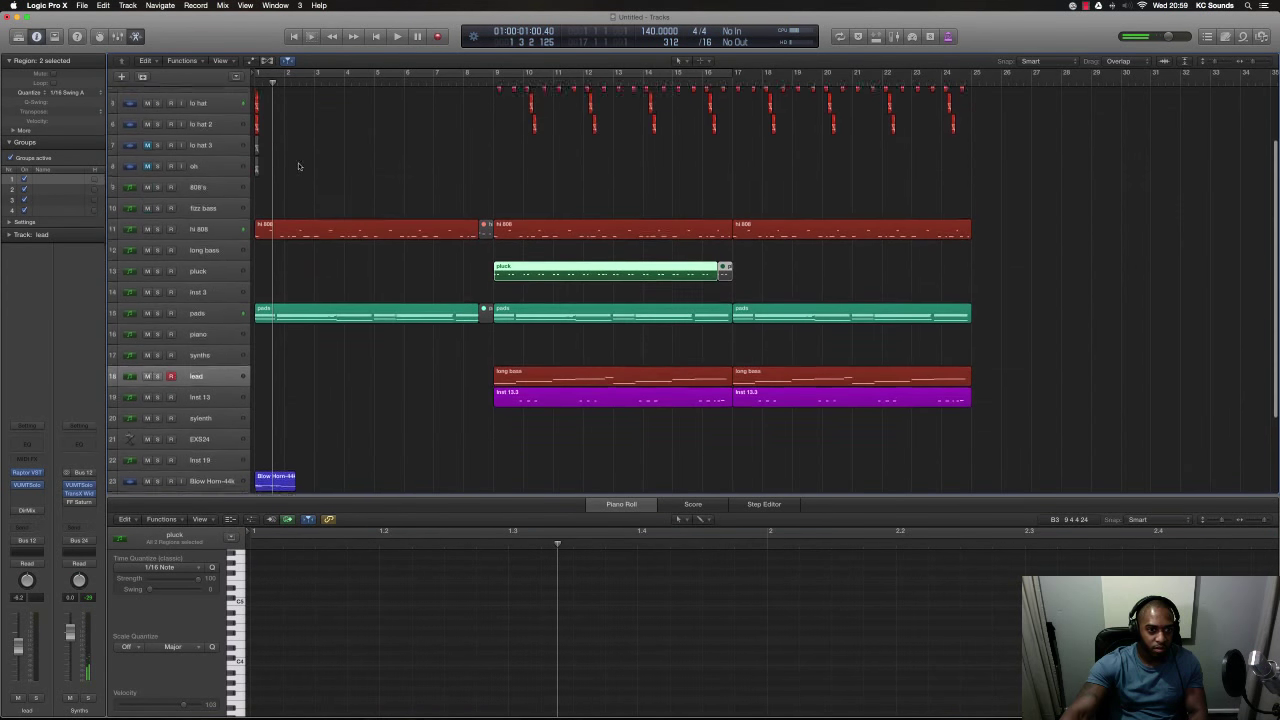
pyautogui.click(258, 150)
pyautogui.moveTo(273, 210); pyautogui.dragTo(257, 143)
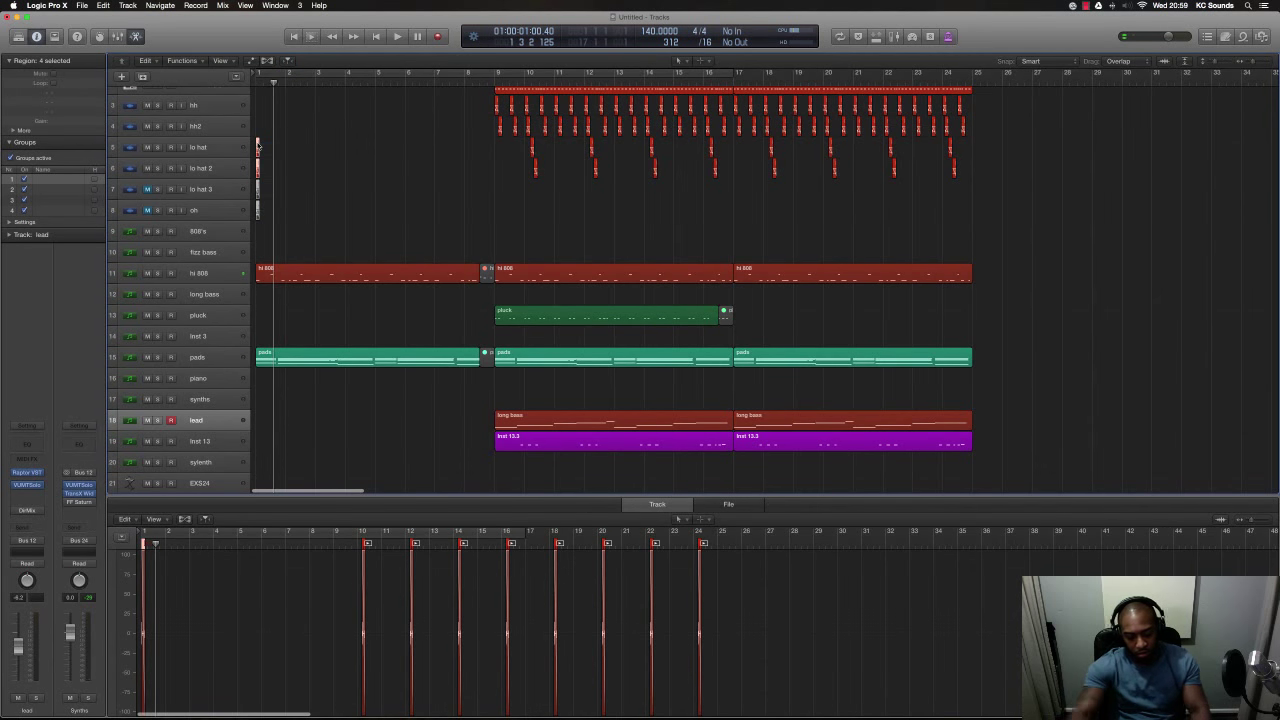
pyautogui.press('space')
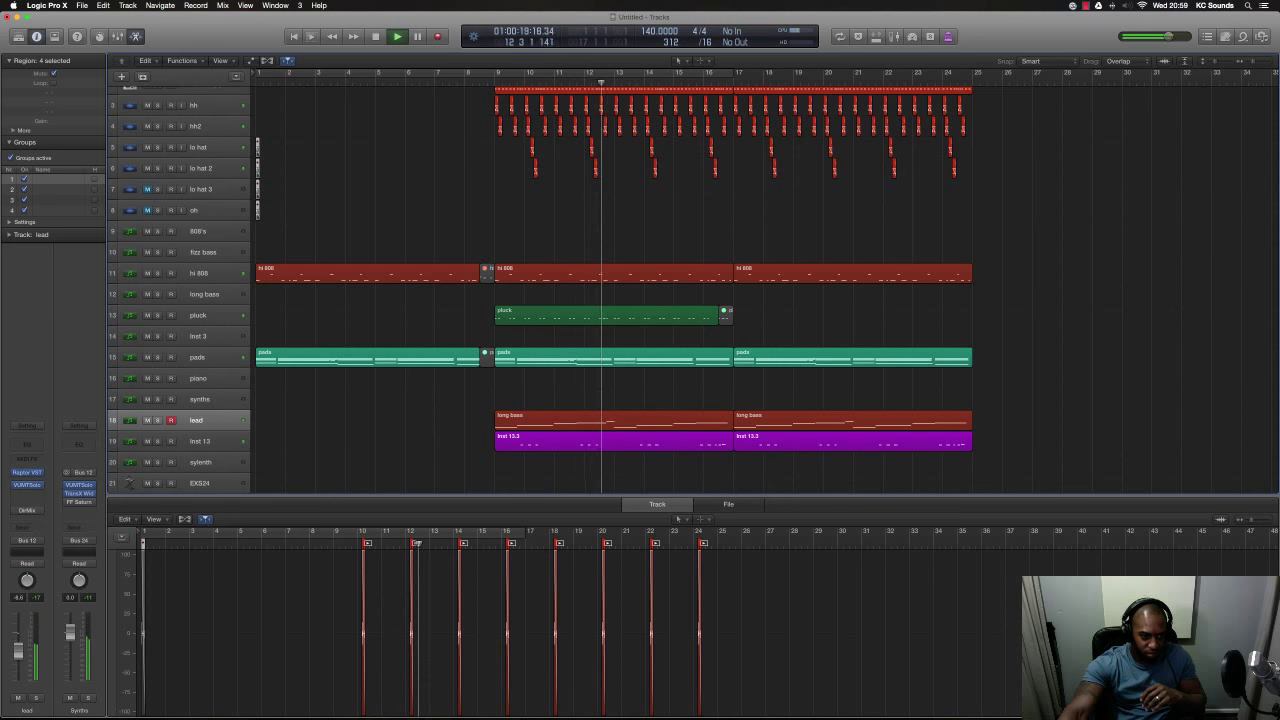
pyautogui.click(27, 492)
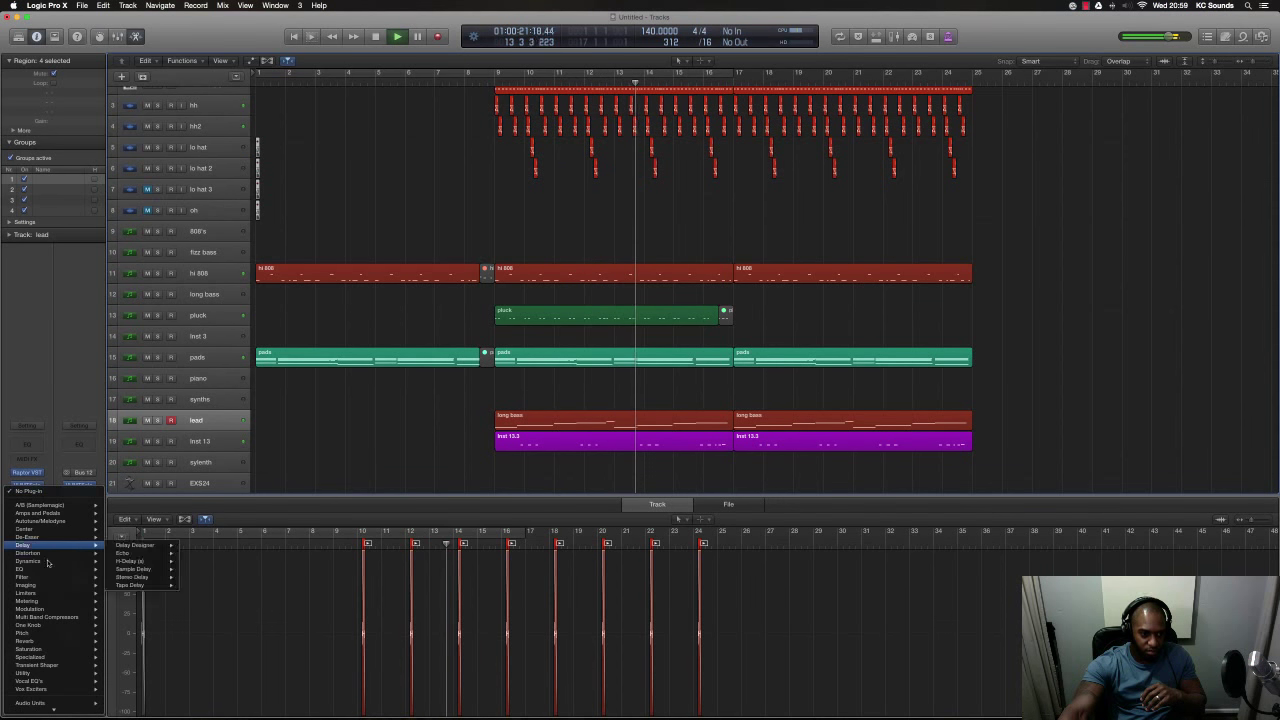
pyautogui.moveTo(61, 611)
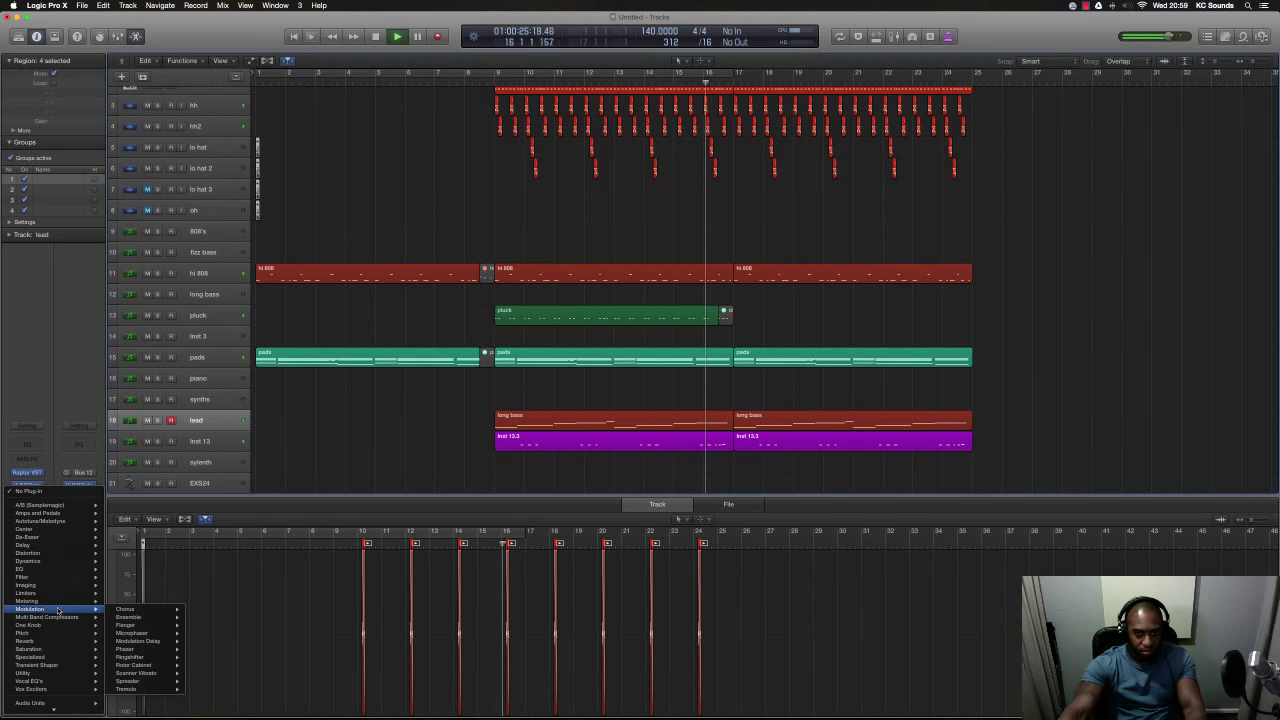
pyautogui.click(837, 288)
# - Mute the drums 2 and hi hats regions at bar 17 and play the arrangement from the start
pyautogui.scroll(2, 872, 320)
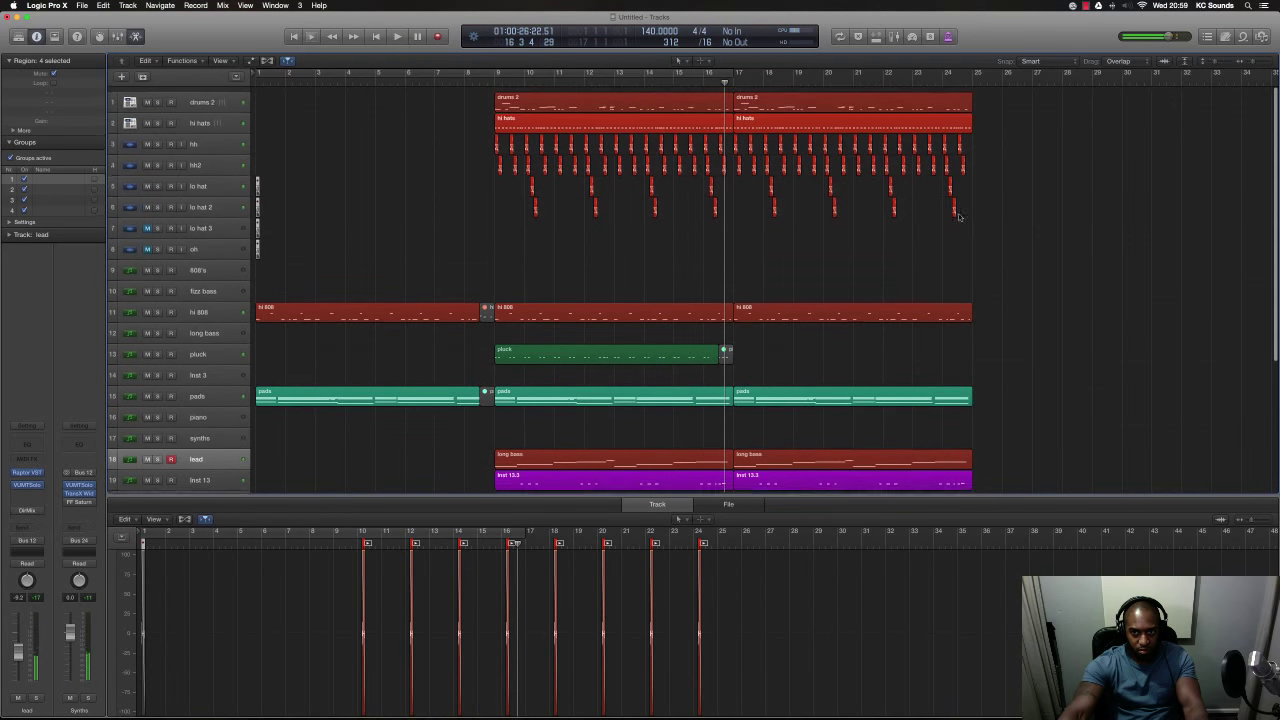
pyautogui.click(772, 97)
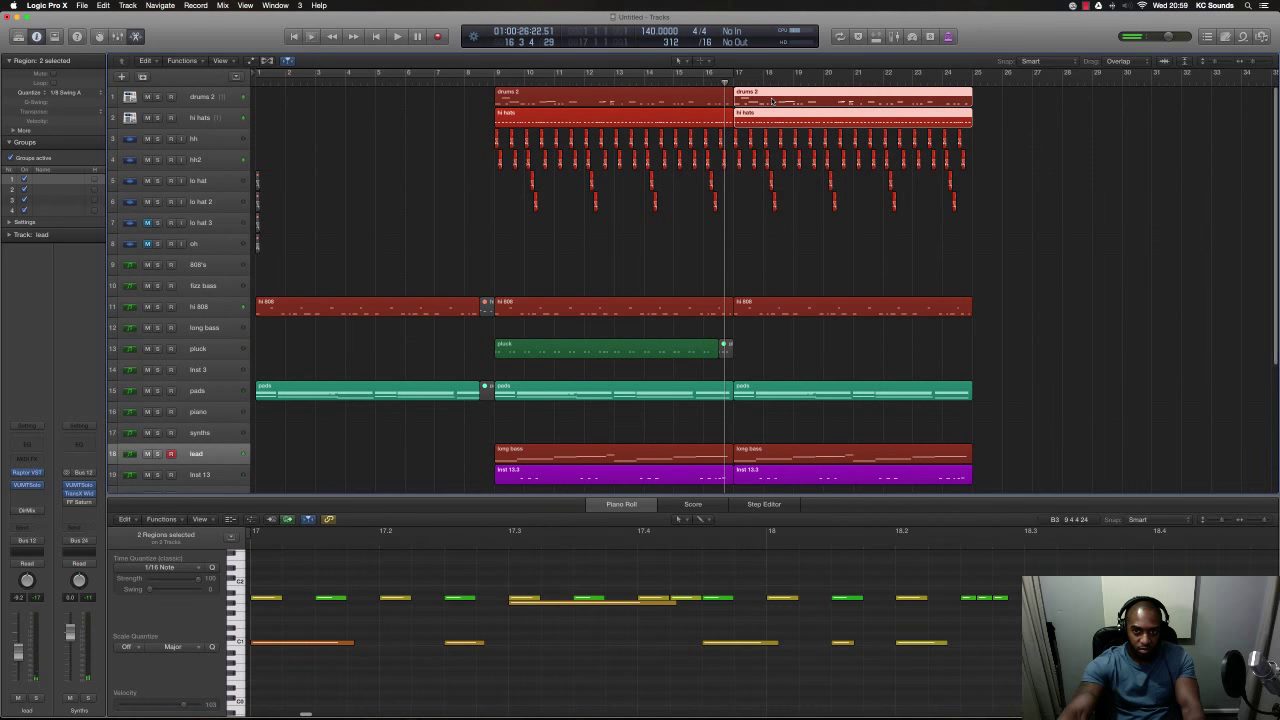
pyautogui.hotkey('ctrl', 'm')
pyautogui.click(223, 97)
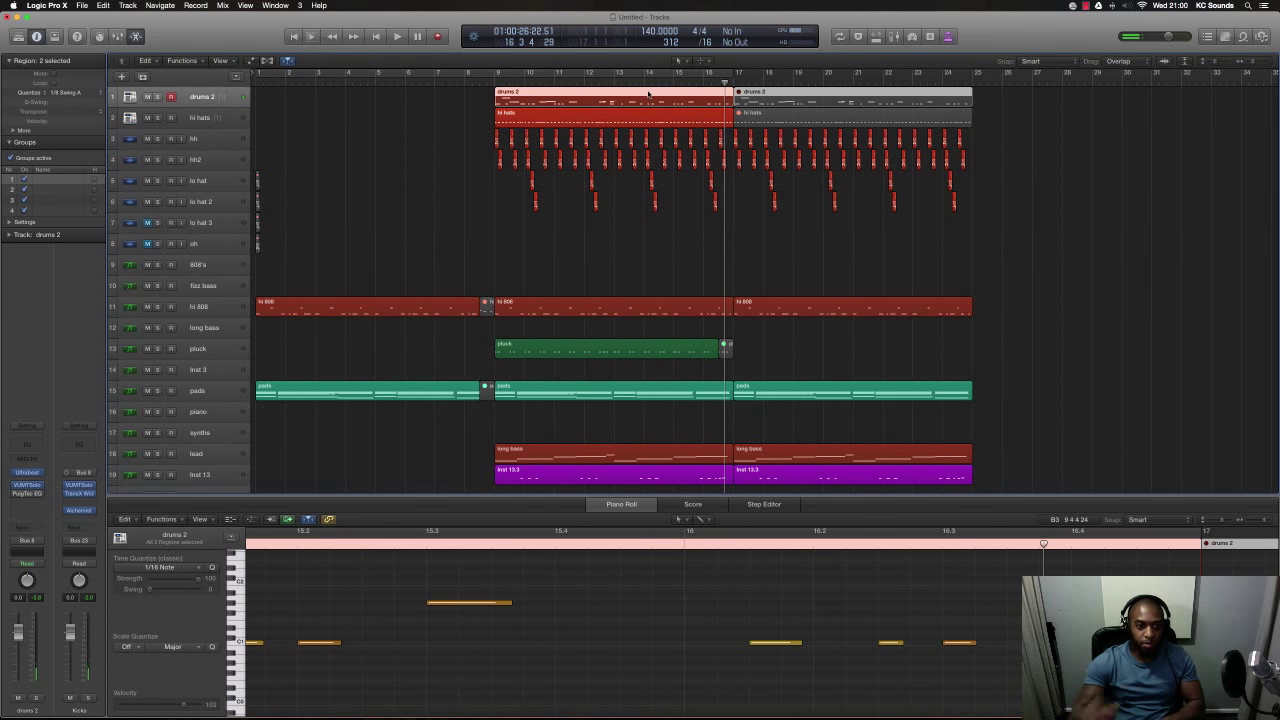
pyautogui.press('Return')
pyautogui.press('space')
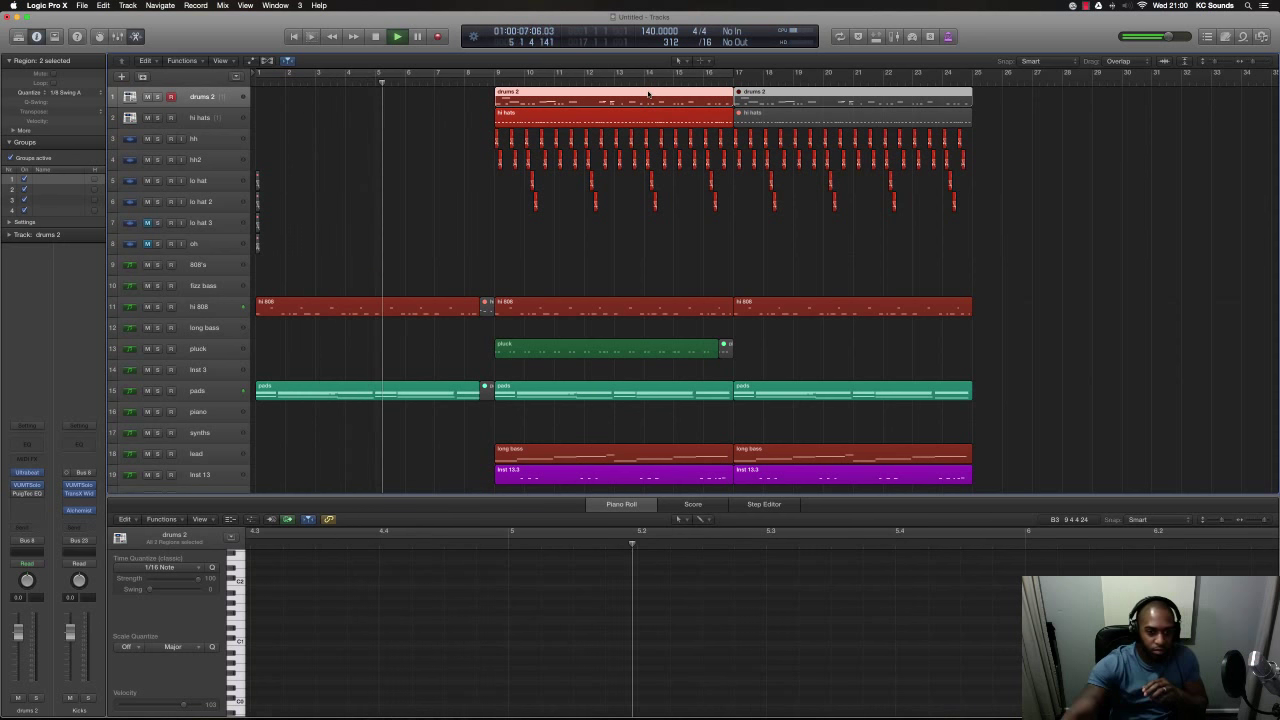
# - Listen through to bar 25, then replay the arrangement from the start with all 27 tracks in view
pyautogui.click(196, 453)
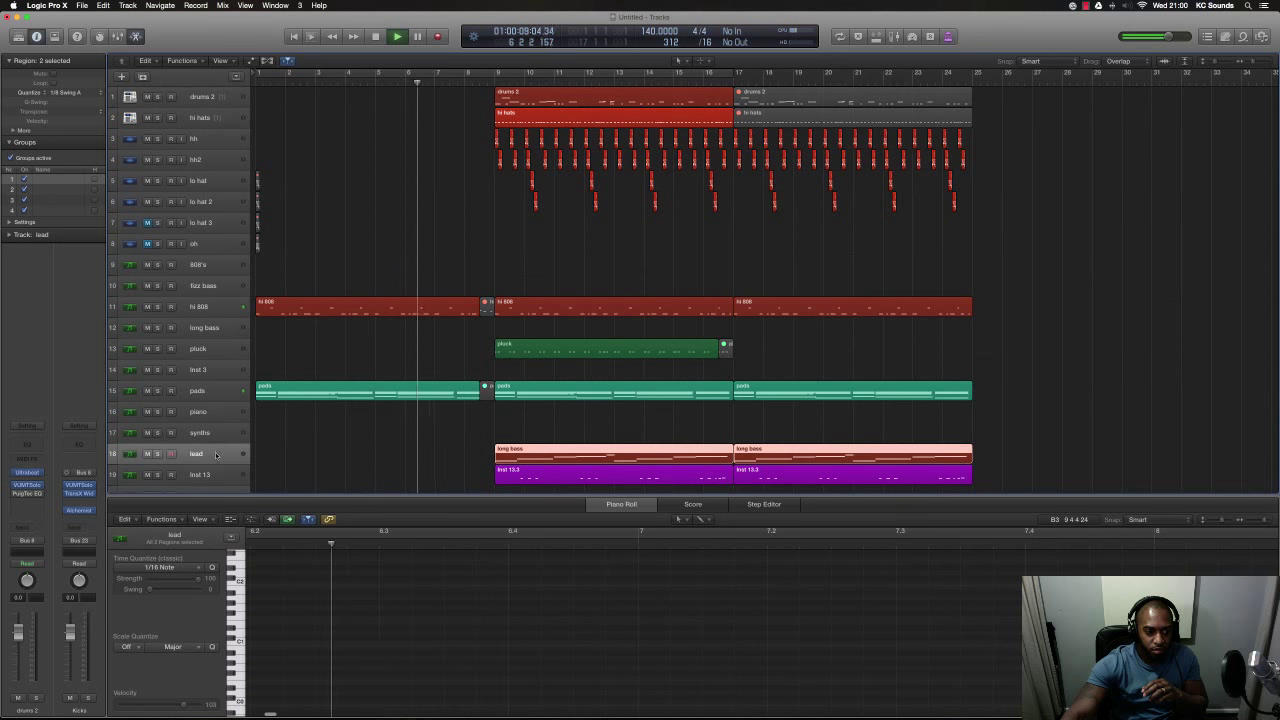
pyautogui.click(201, 97)
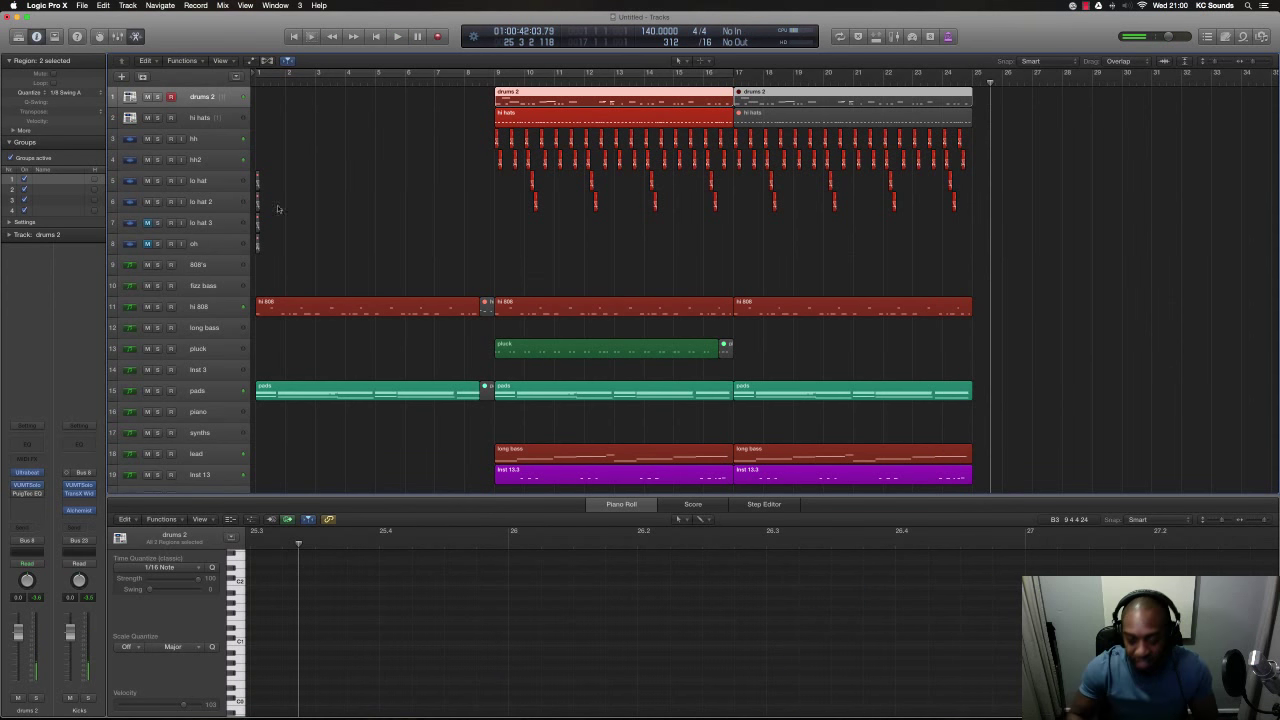
pyautogui.press('Return')
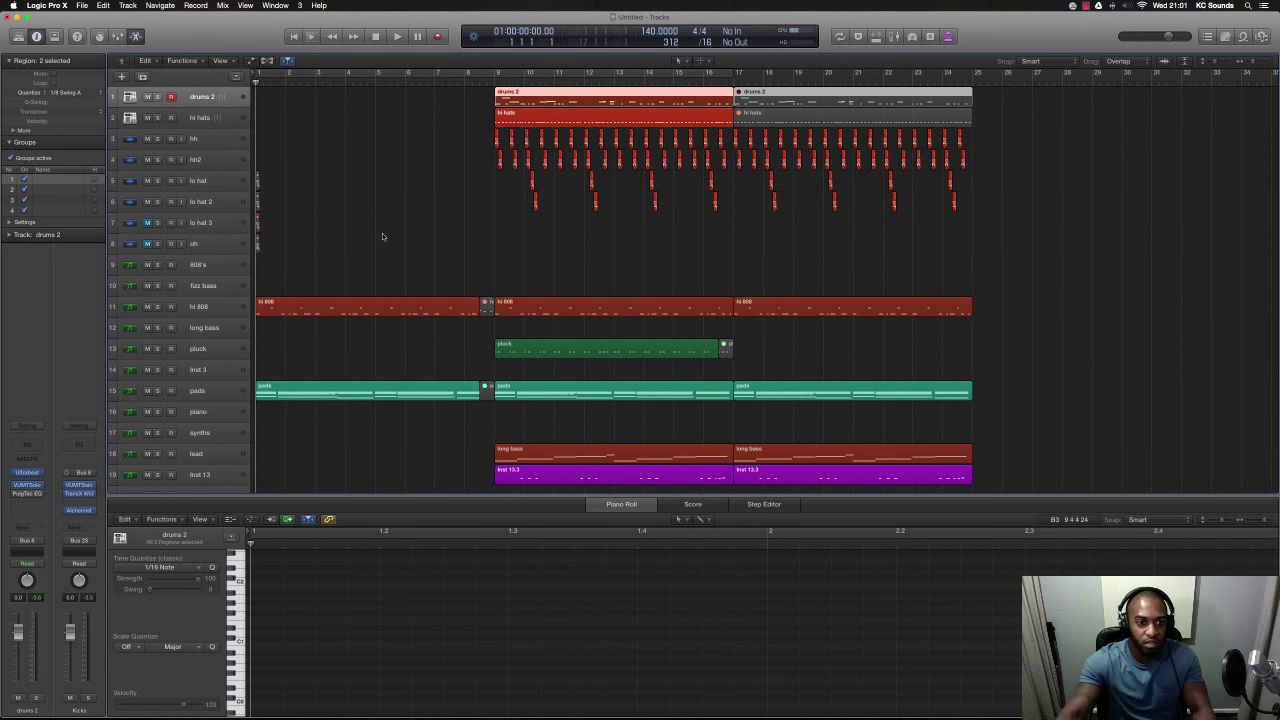
pyautogui.press('space')
pyautogui.press('super+Up')
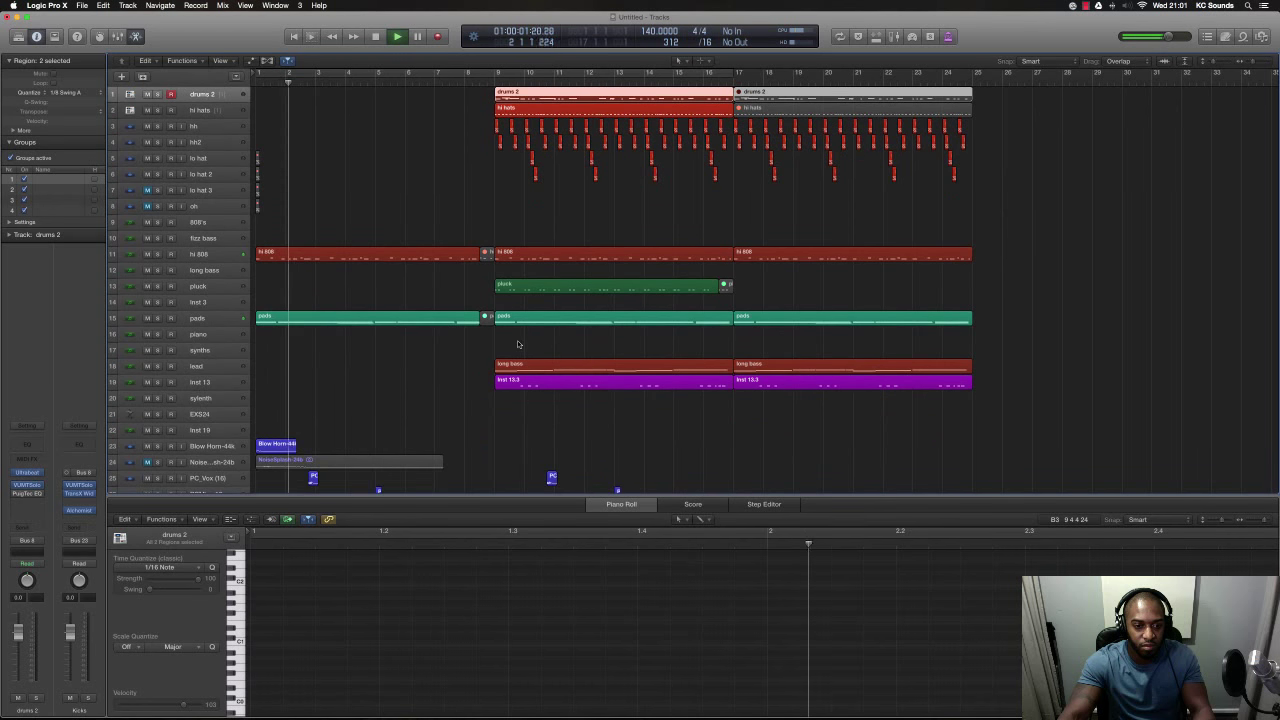
pyautogui.press('super+Up')
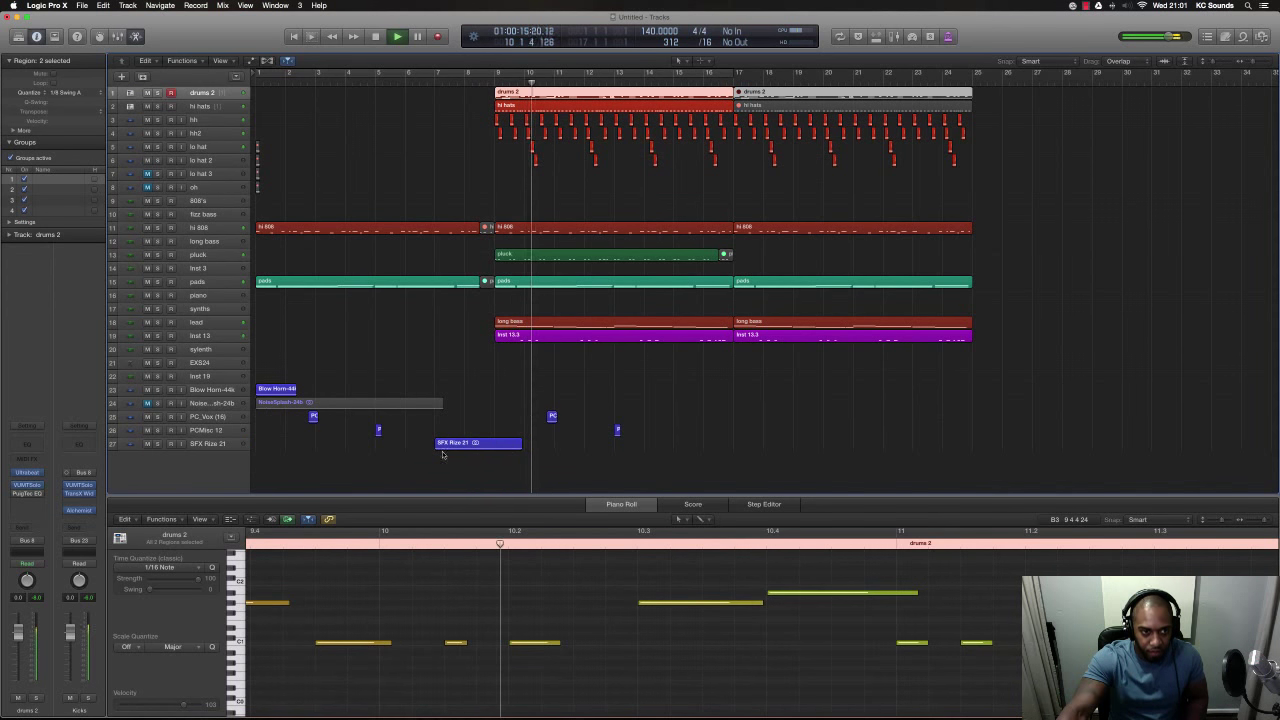
# - During playback, check the pluck track, the hat regions from bar 17, and the synths and Inst 3 tracks
pyautogui.click(205, 257)
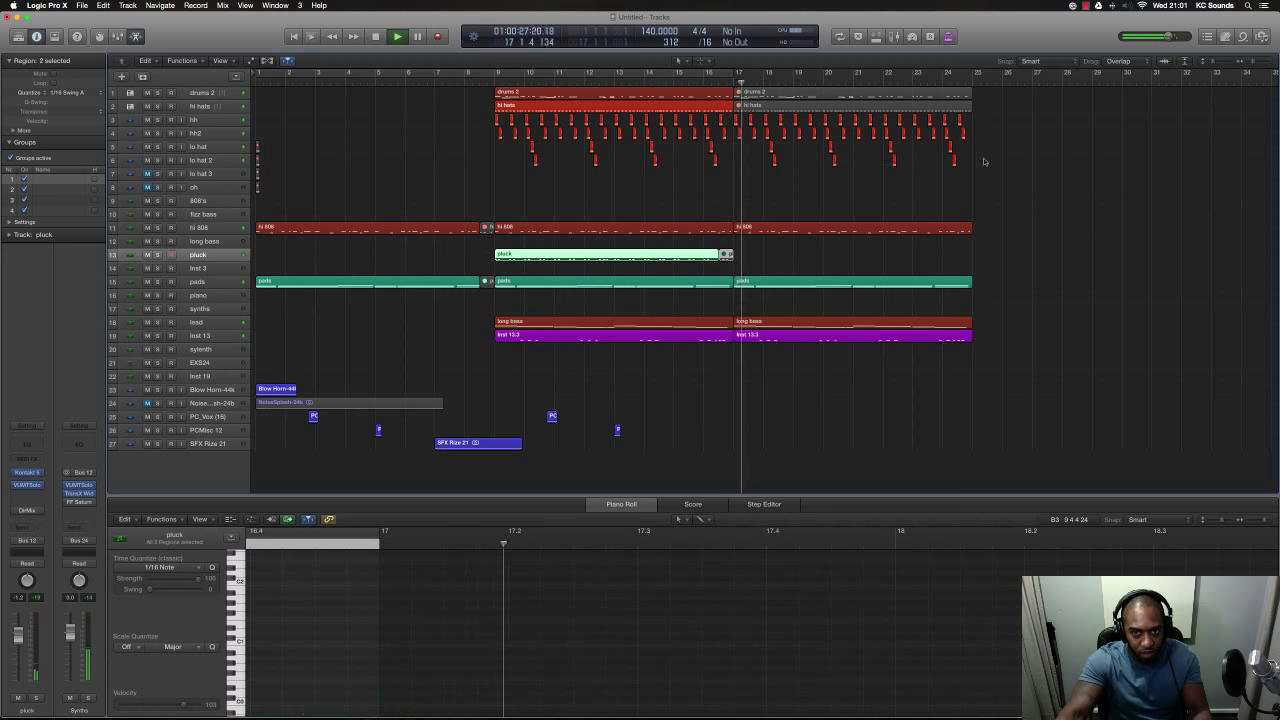
pyautogui.moveTo(984, 161); pyautogui.dragTo(737, 113)
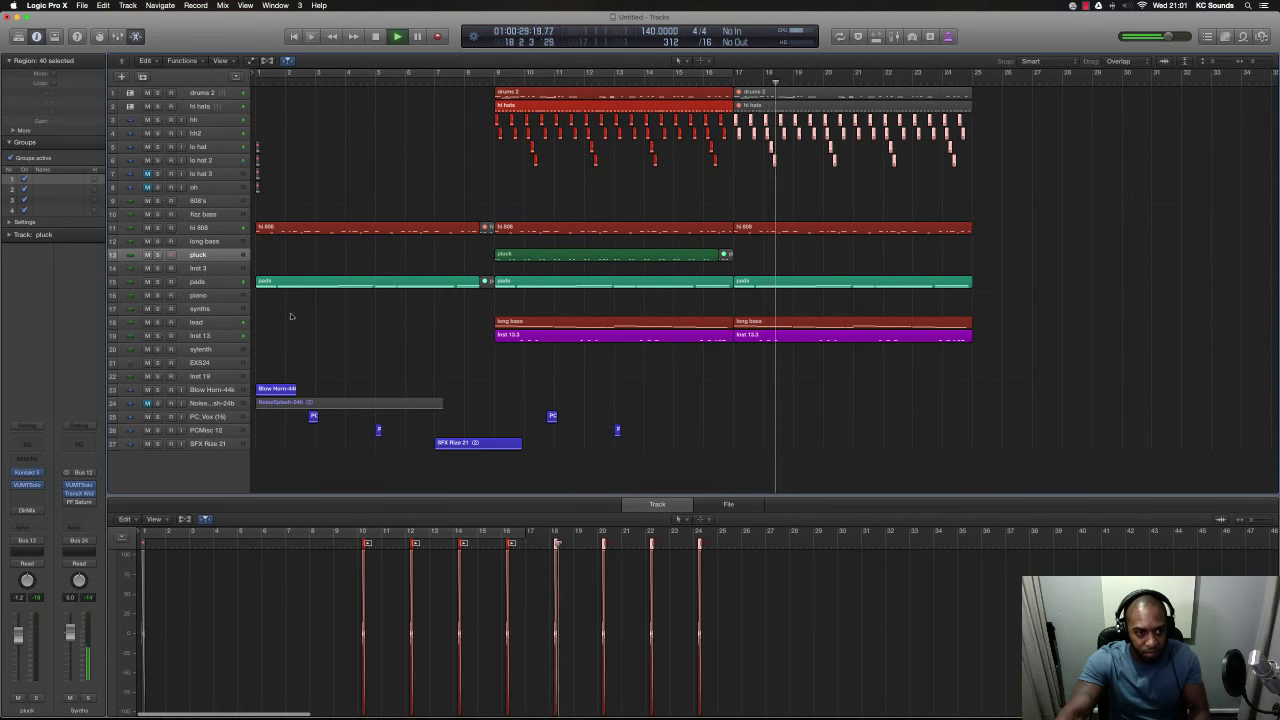
pyautogui.click(200, 308)
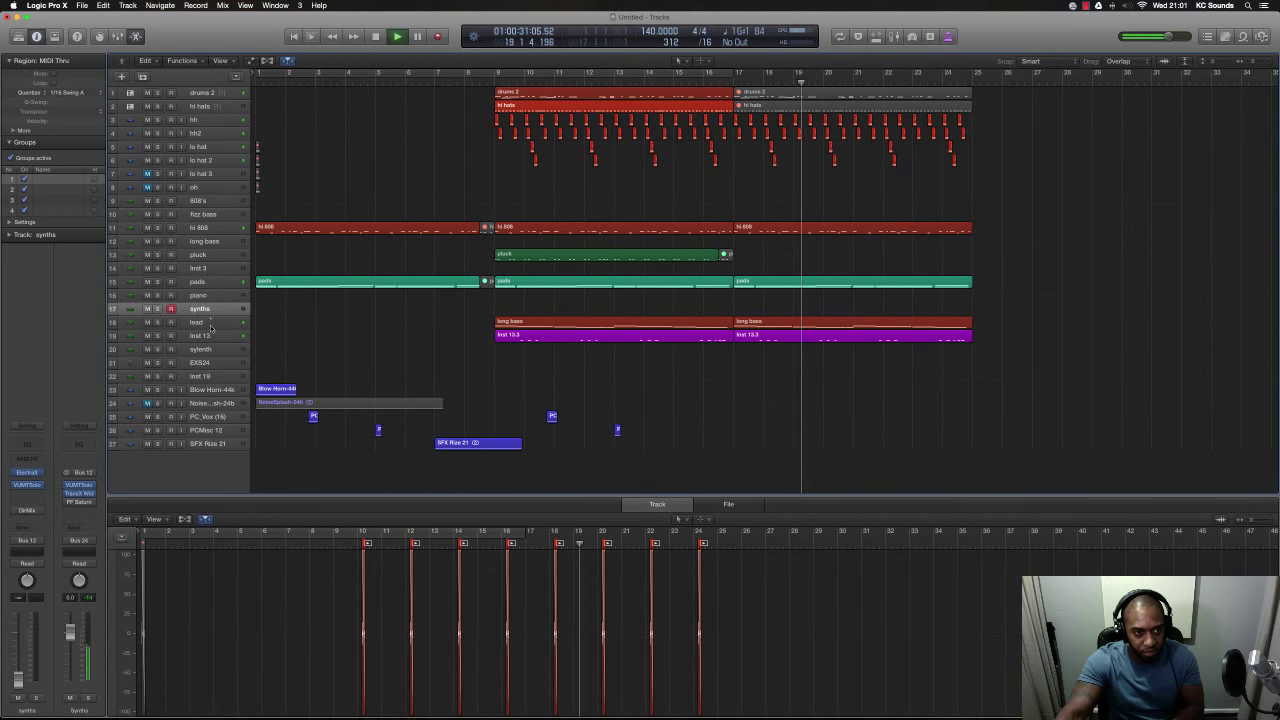
pyautogui.click(212, 270)
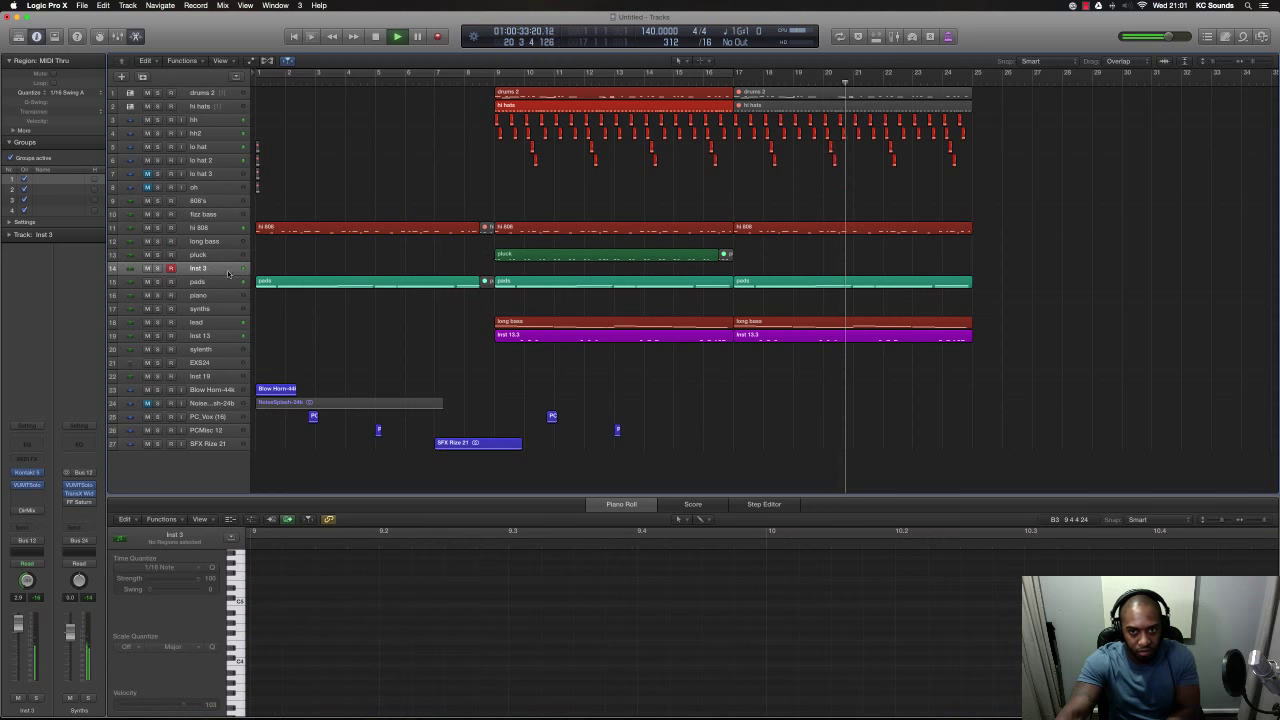
# - Copy the section spanning bars 9 to 25 to bar 25 and delete the long pluck region from the copy
pyautogui.moveTo(1108, 413); pyautogui.dragTo(989, 100)
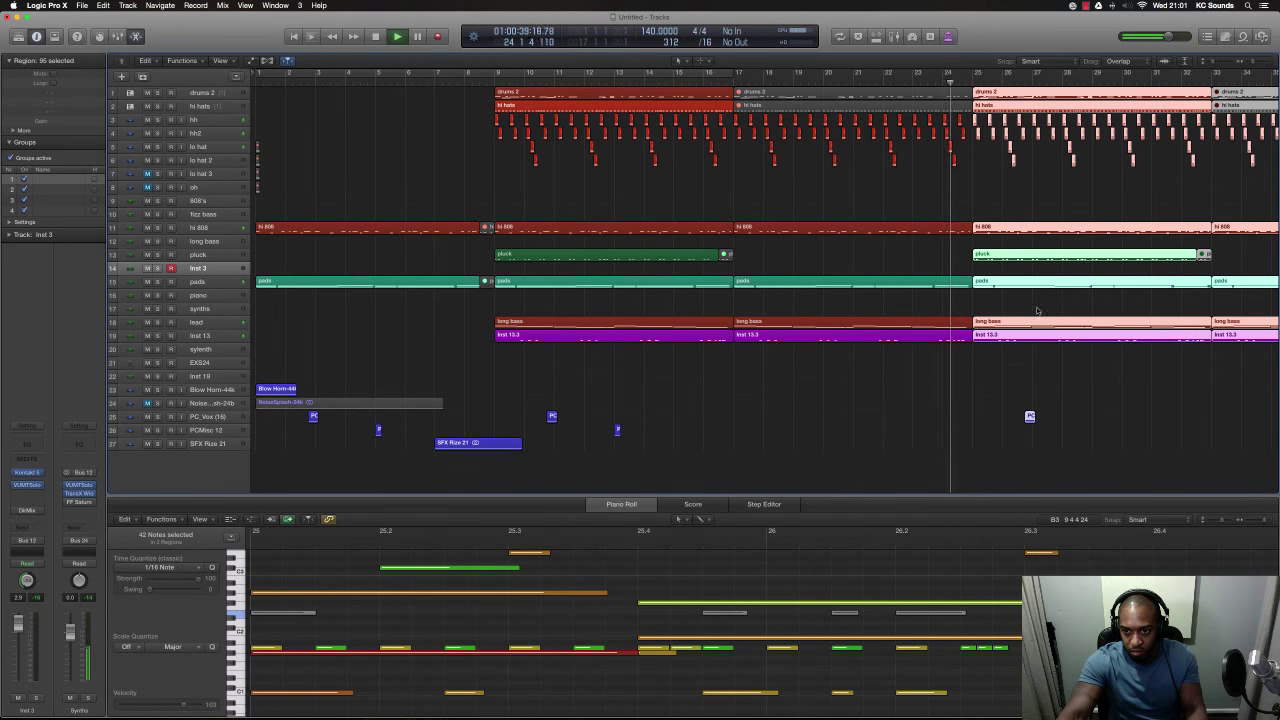
pyautogui.click(1035, 268)
pyautogui.click(1033, 255)
pyautogui.press('Delete')
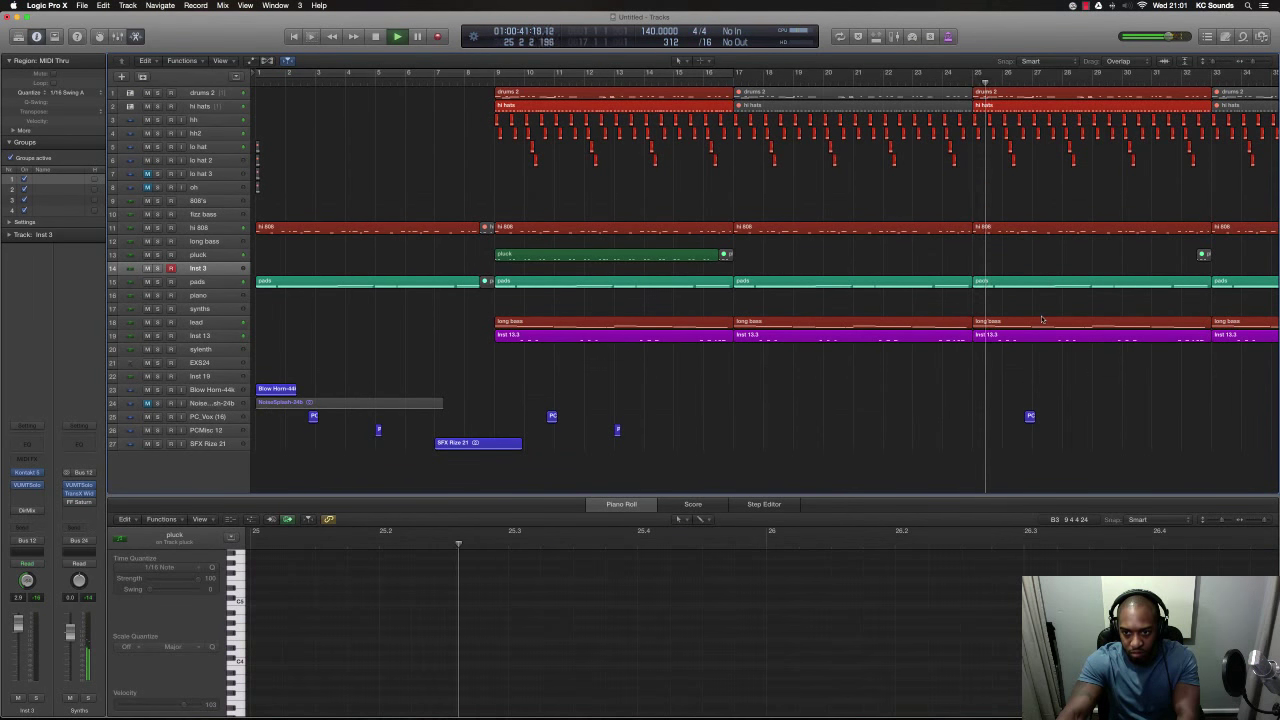
# - Try deleting the pads region at bar 25, and undo the deletion
pyautogui.hscroll(5, 1040, 348)
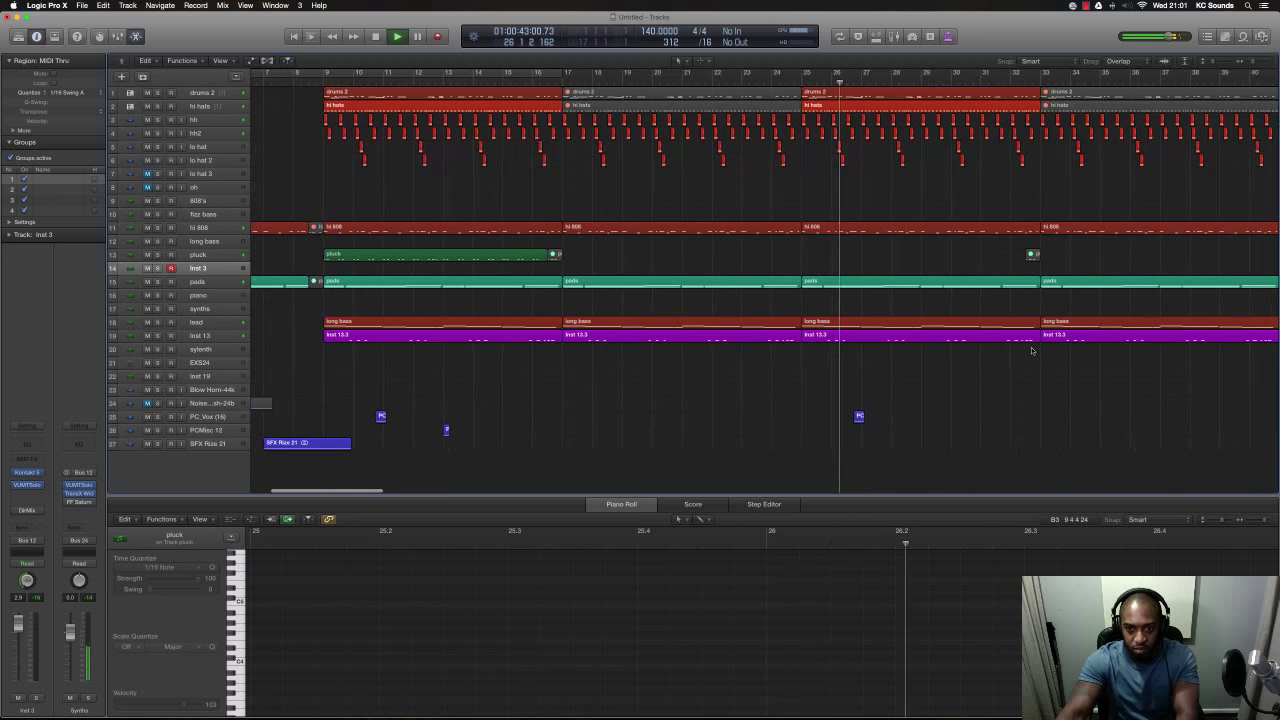
pyautogui.click(841, 286)
pyautogui.press('Delete')
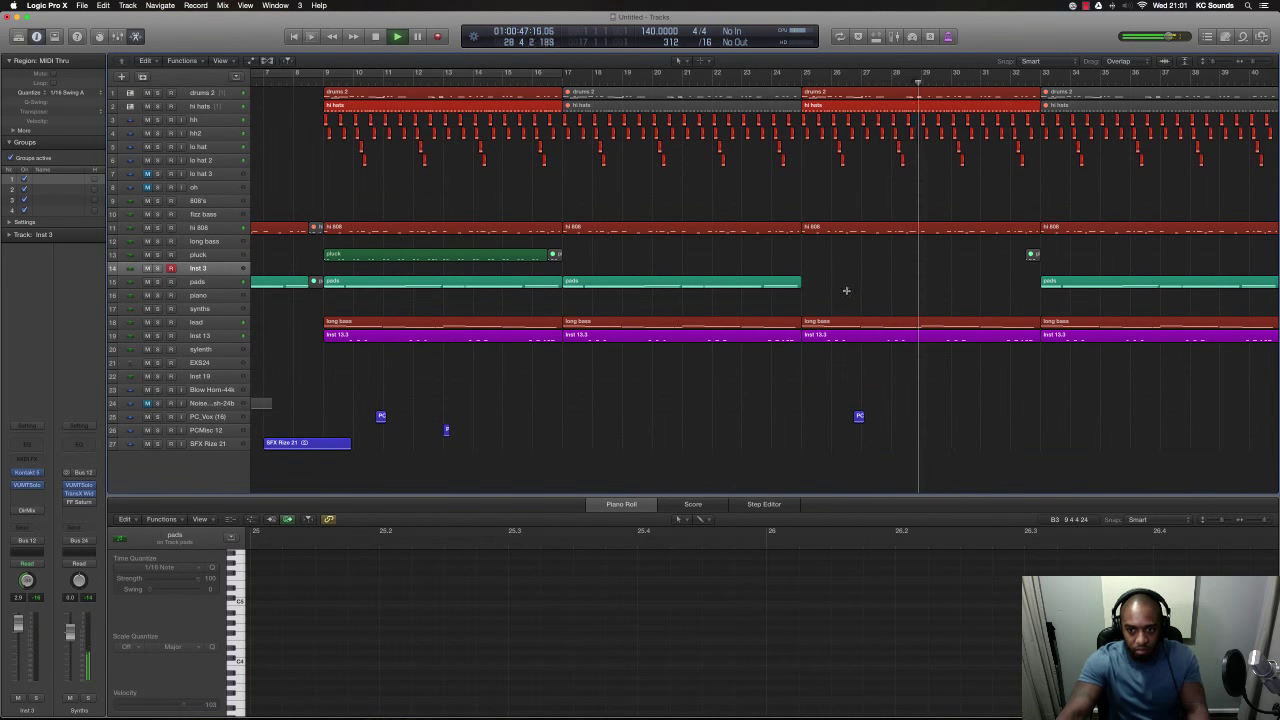
pyautogui.press('super+z')
# - Cut a gap of about one bar just before bar 29 in the pads region, keeping notes that cross the split
pyautogui.moveTo(886, 282); pyautogui.dragTo(939, 293)
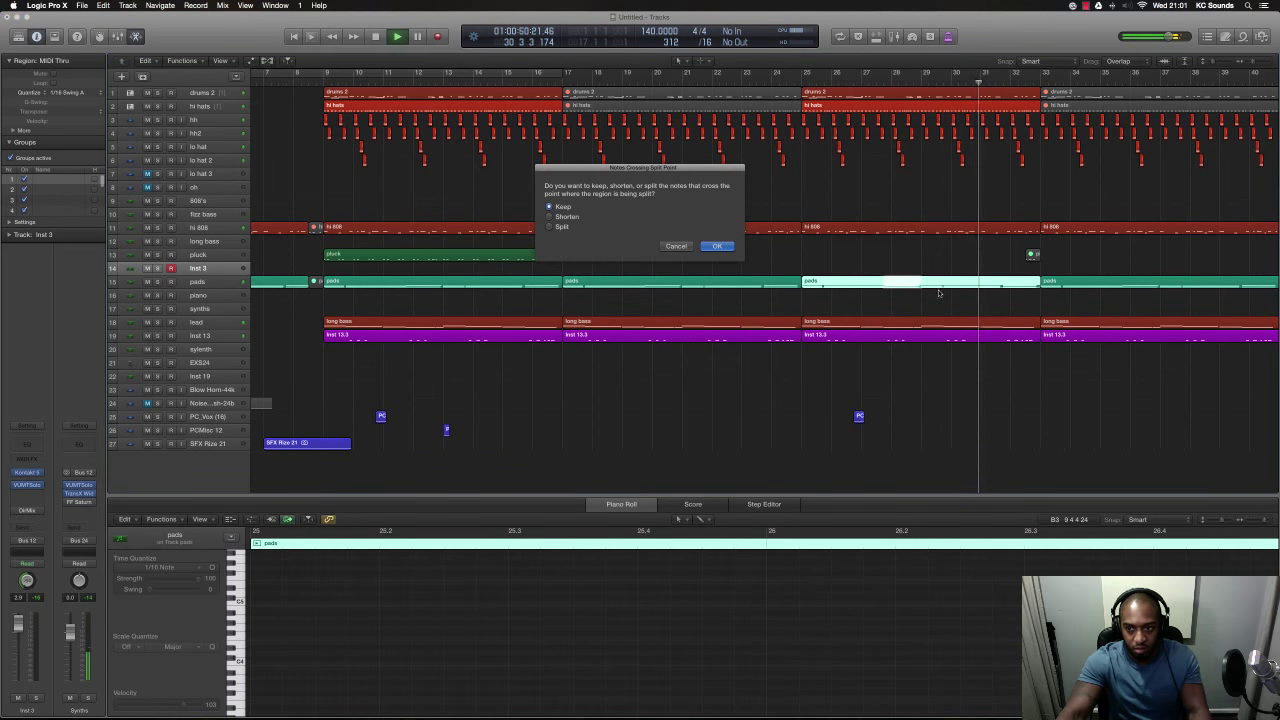
pyautogui.click(718, 246)
pyautogui.hscroll(-2, 797, 288)
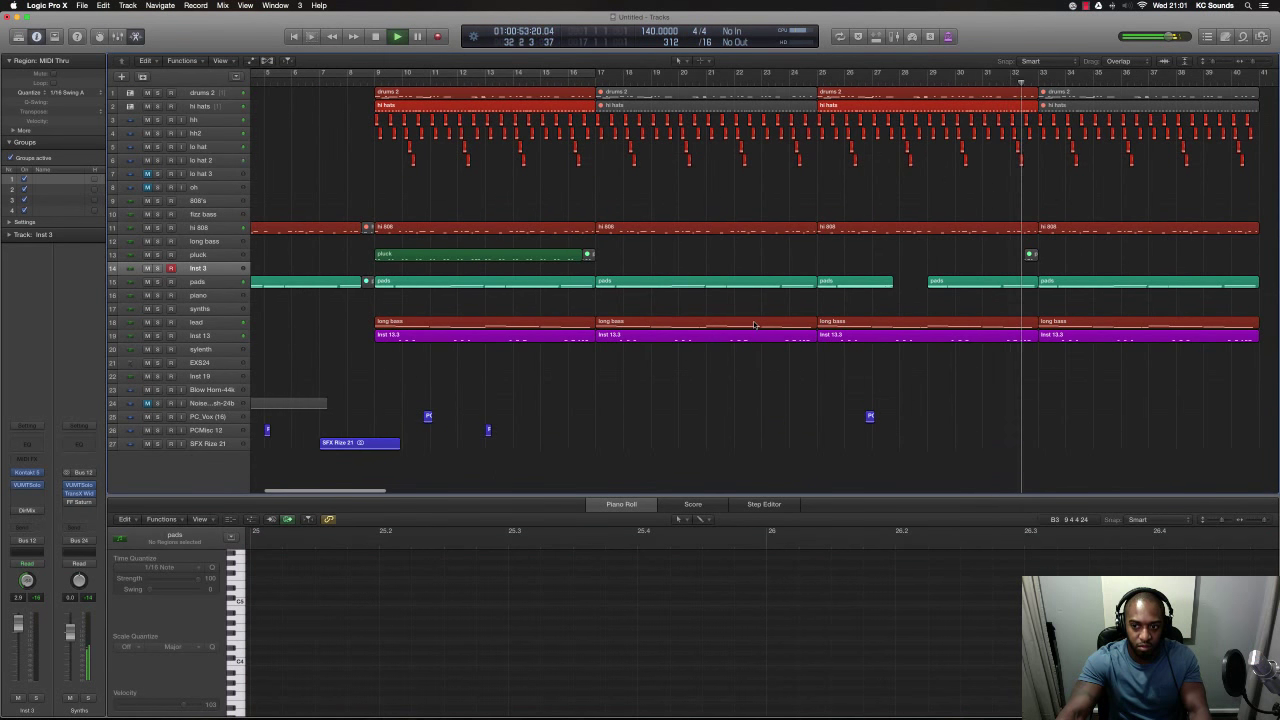
pyautogui.scroll(-3, 755, 323)
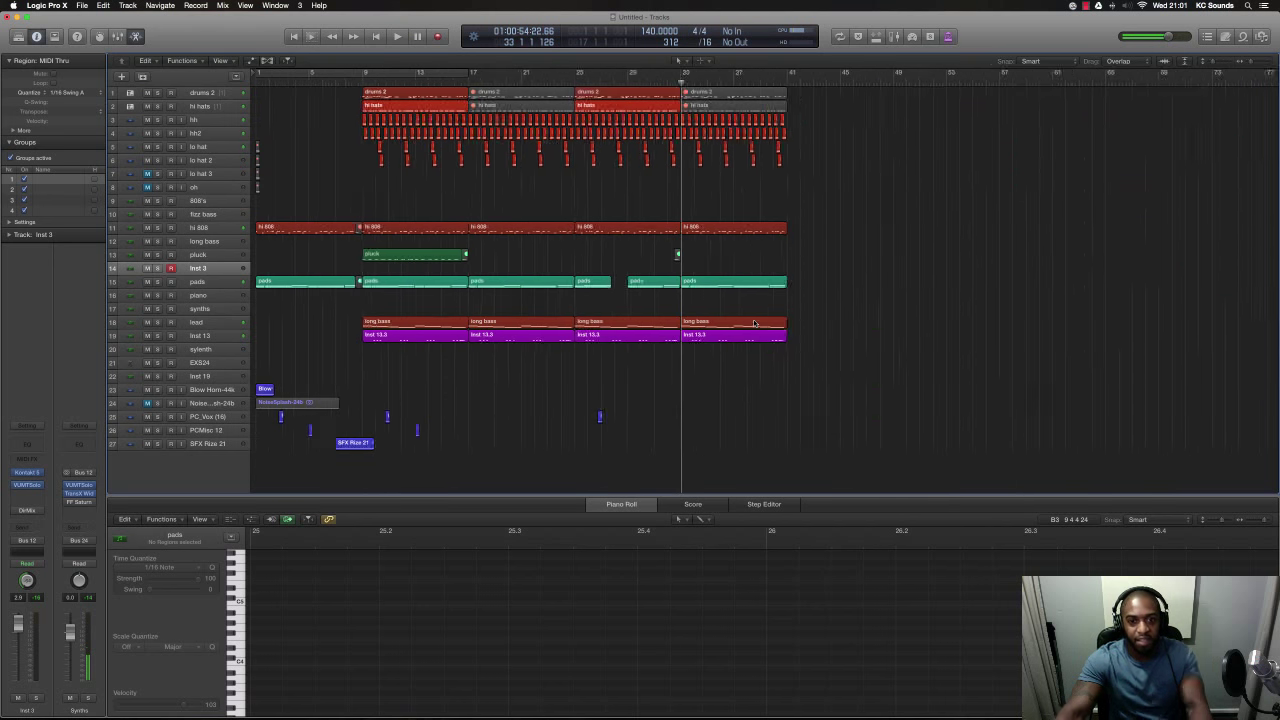